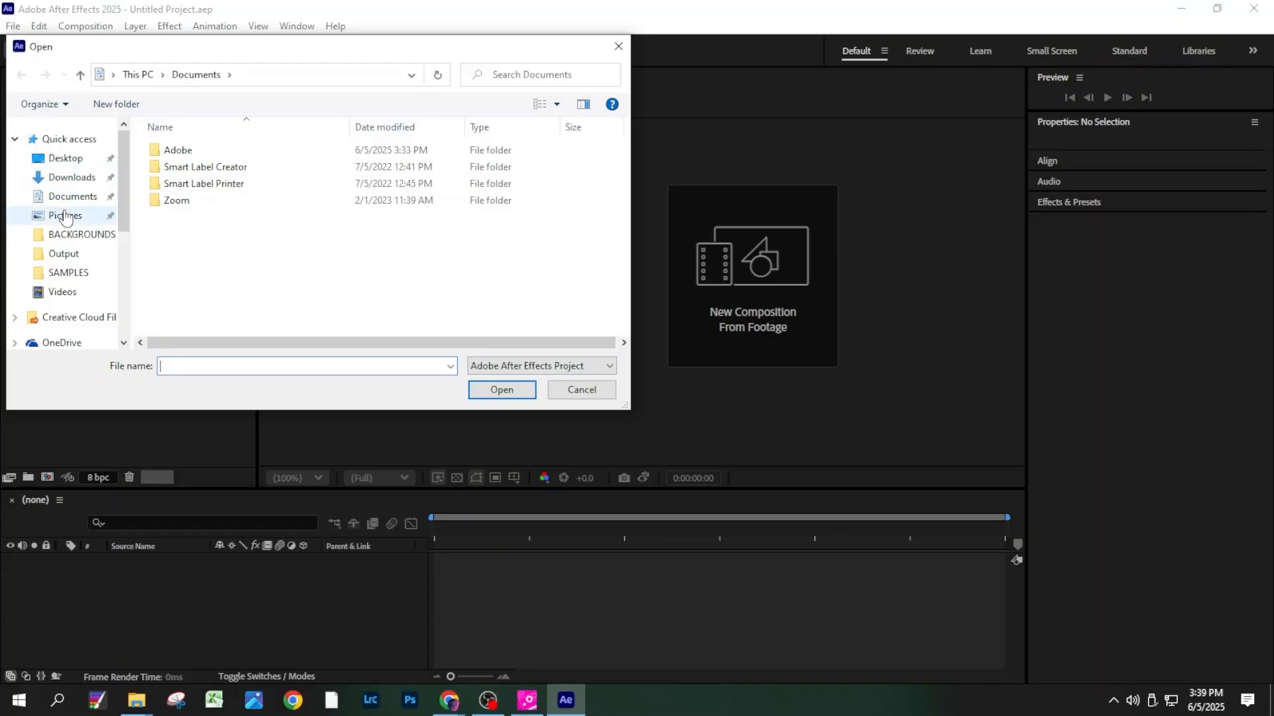
- Switch to After Effects and open the GIF-Hologram Design project from the Downloads folder
scroll(67, 252, "down", 3)
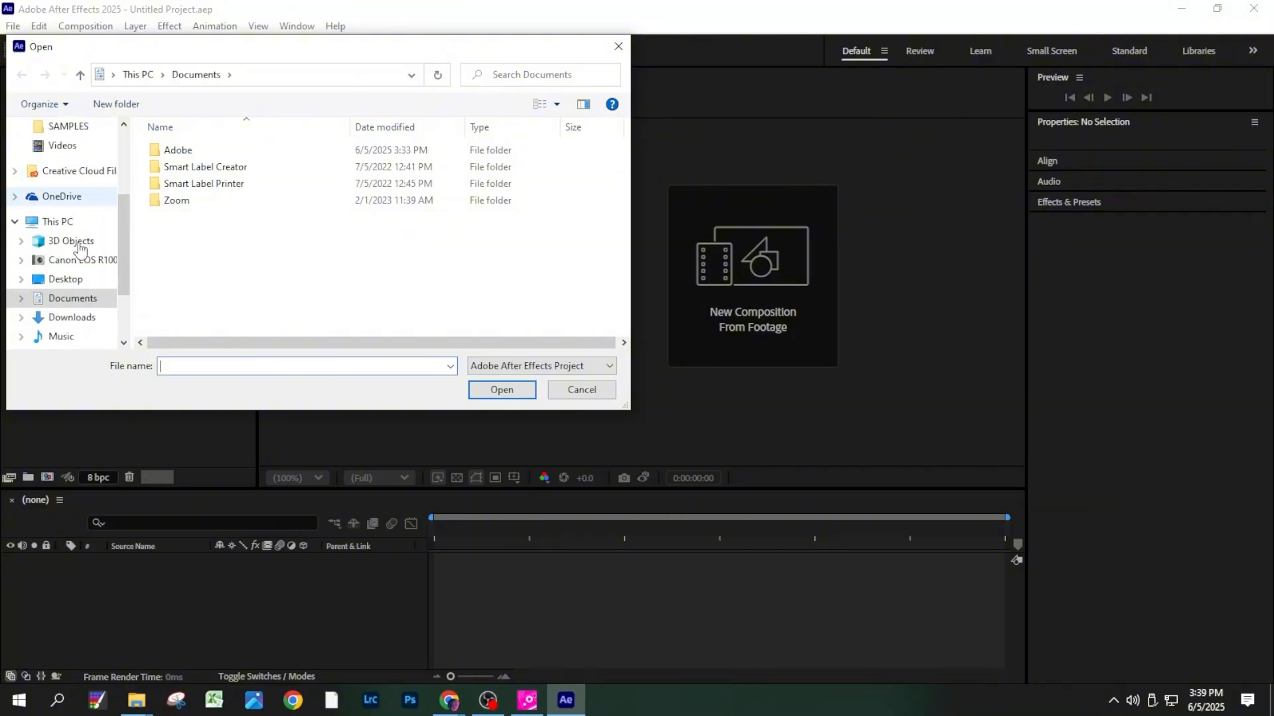
scroll(76, 219, "up", 3)
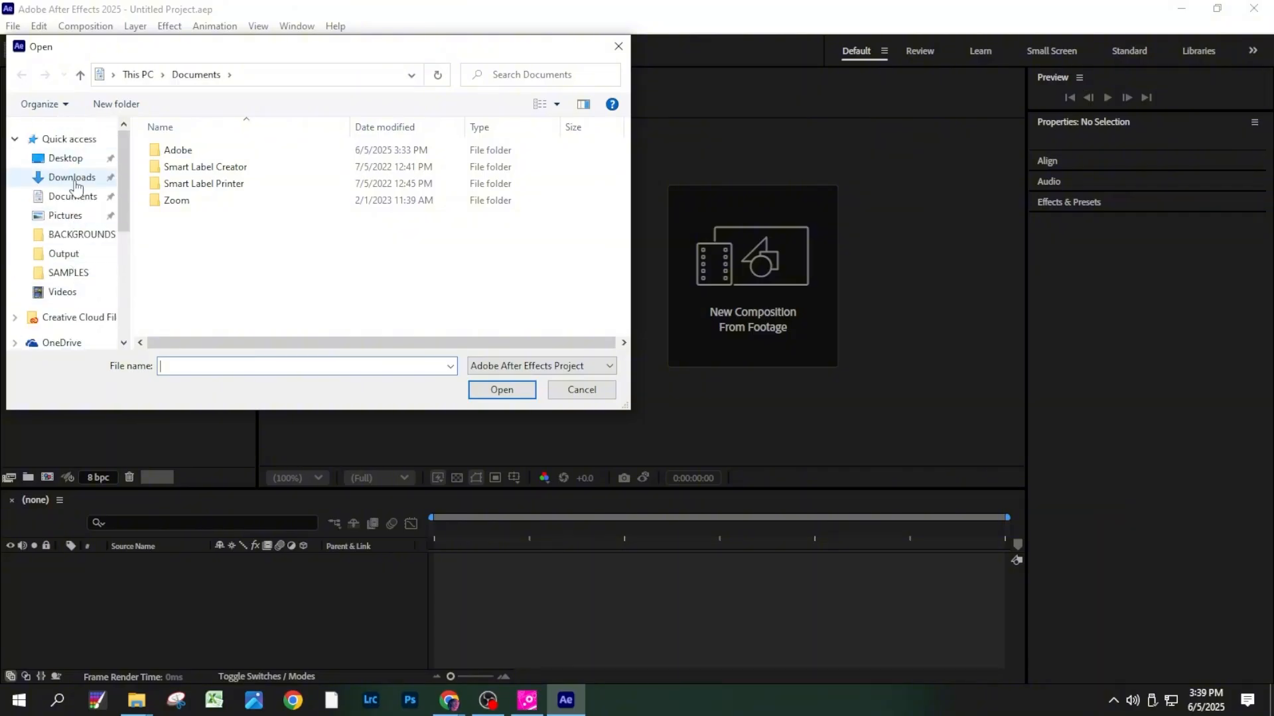
left_click(73, 179)
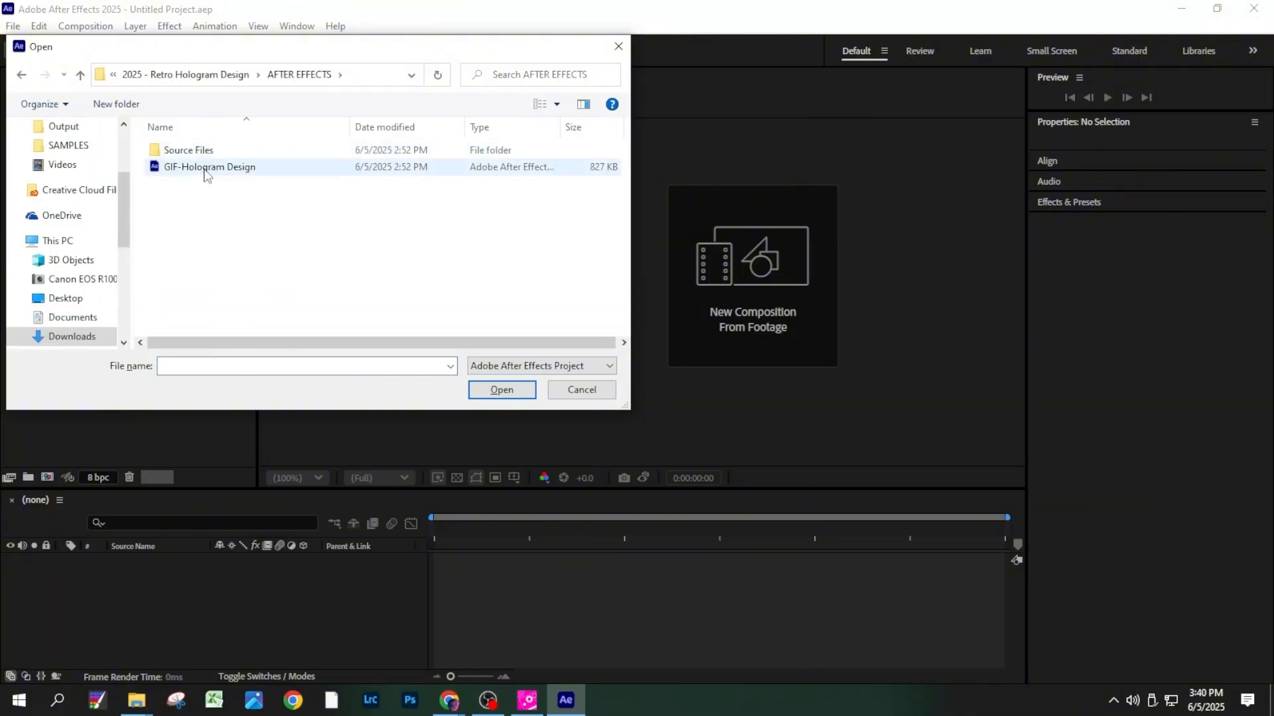
double_click(203, 169)
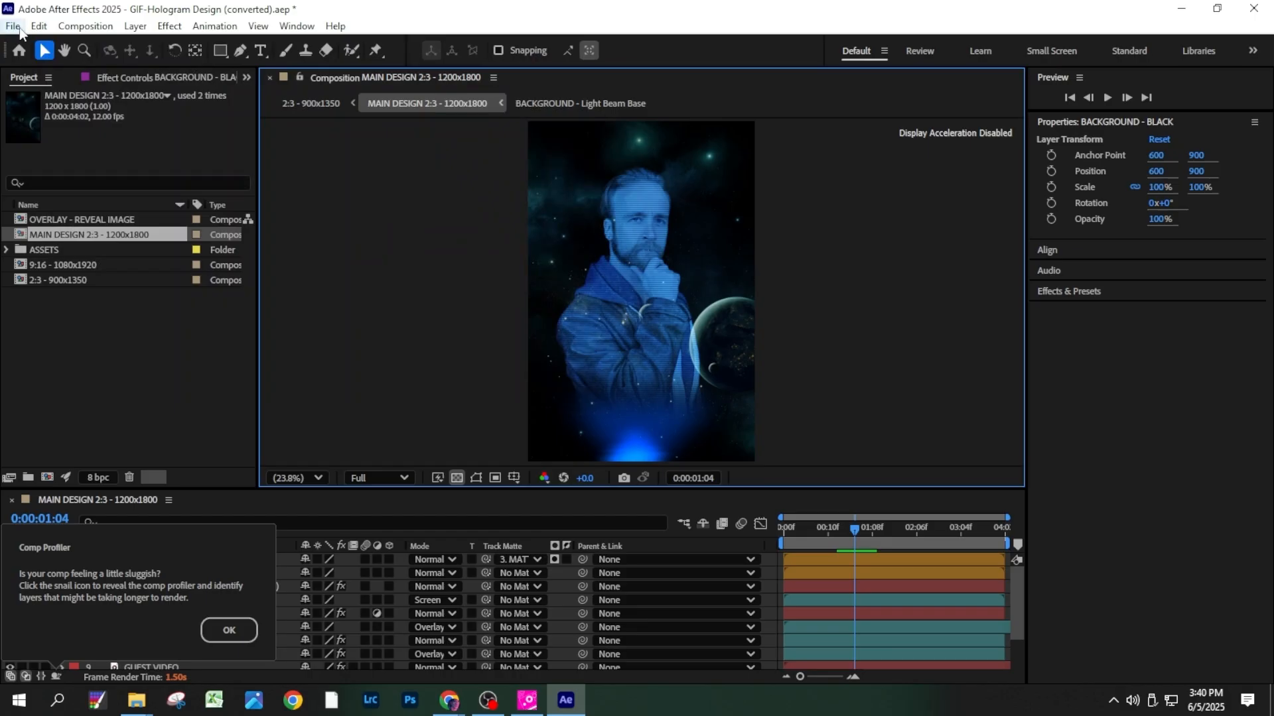
- Save a copy of the converted project as "GIF-Hologram Design - New" in the AFTER EFFECTS folder
left_click(14, 25)
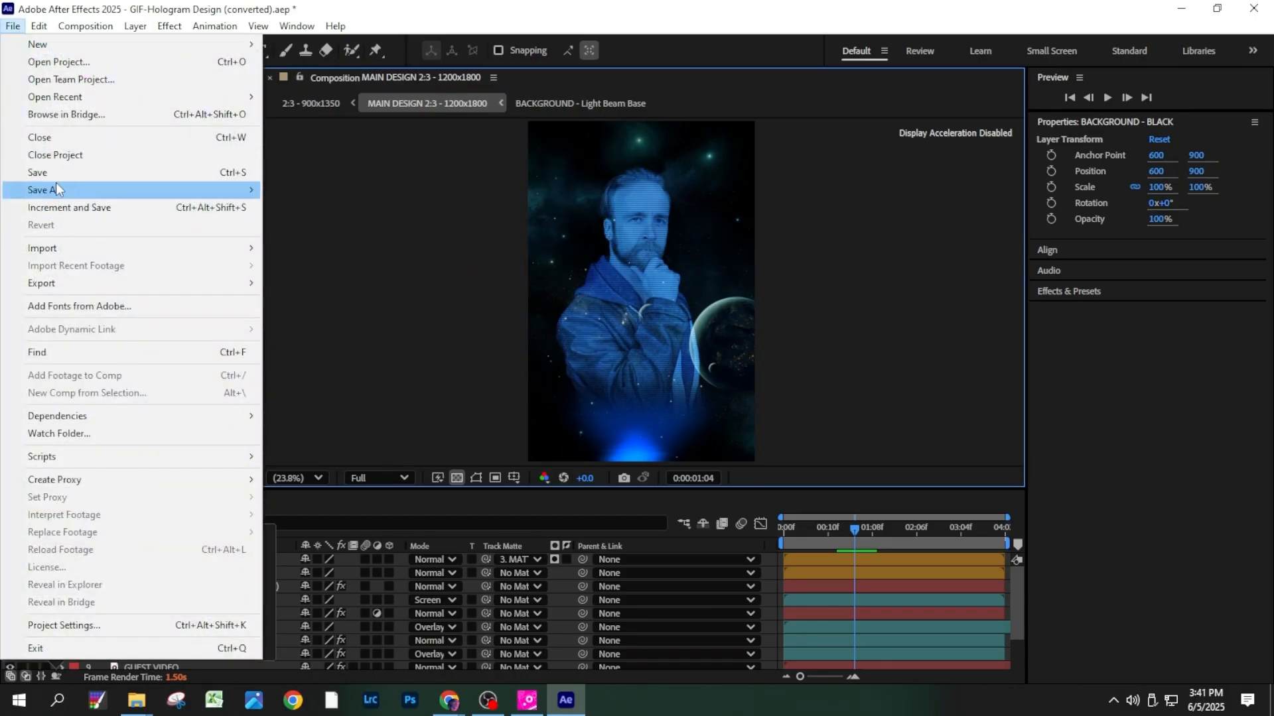
mouse_move(56, 189)
left_click(281, 190)
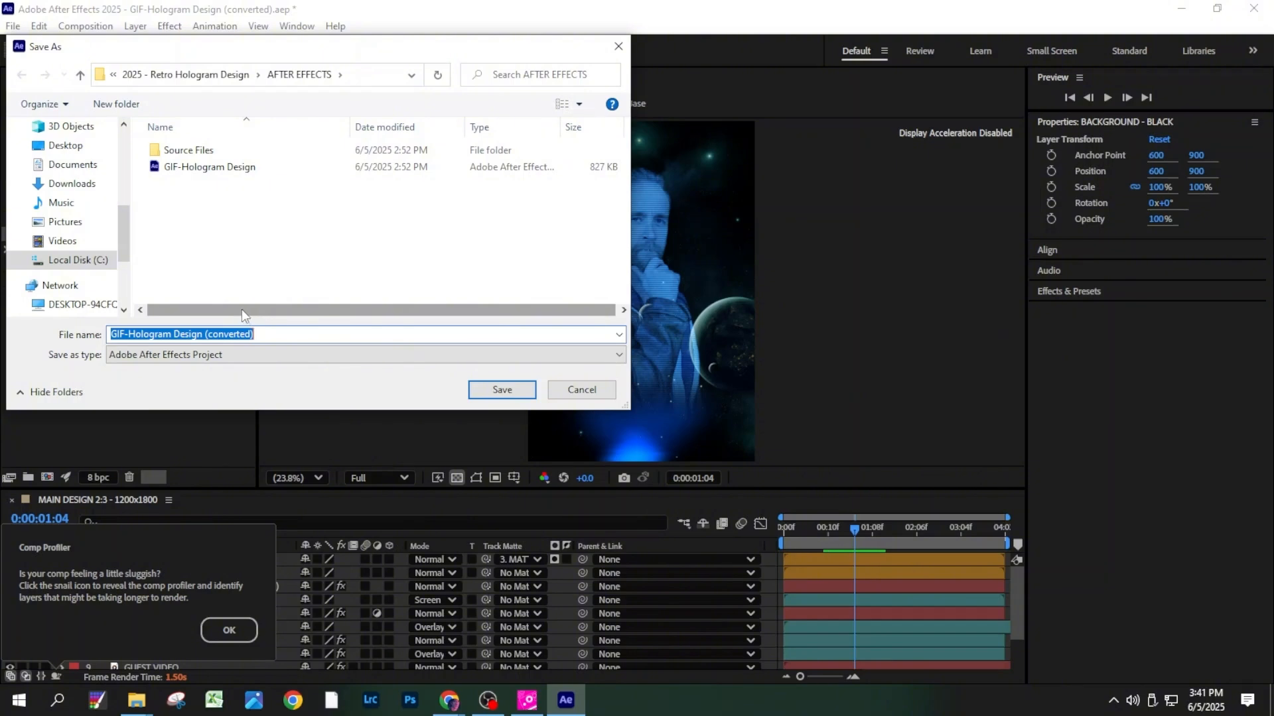
left_click(480, 397)
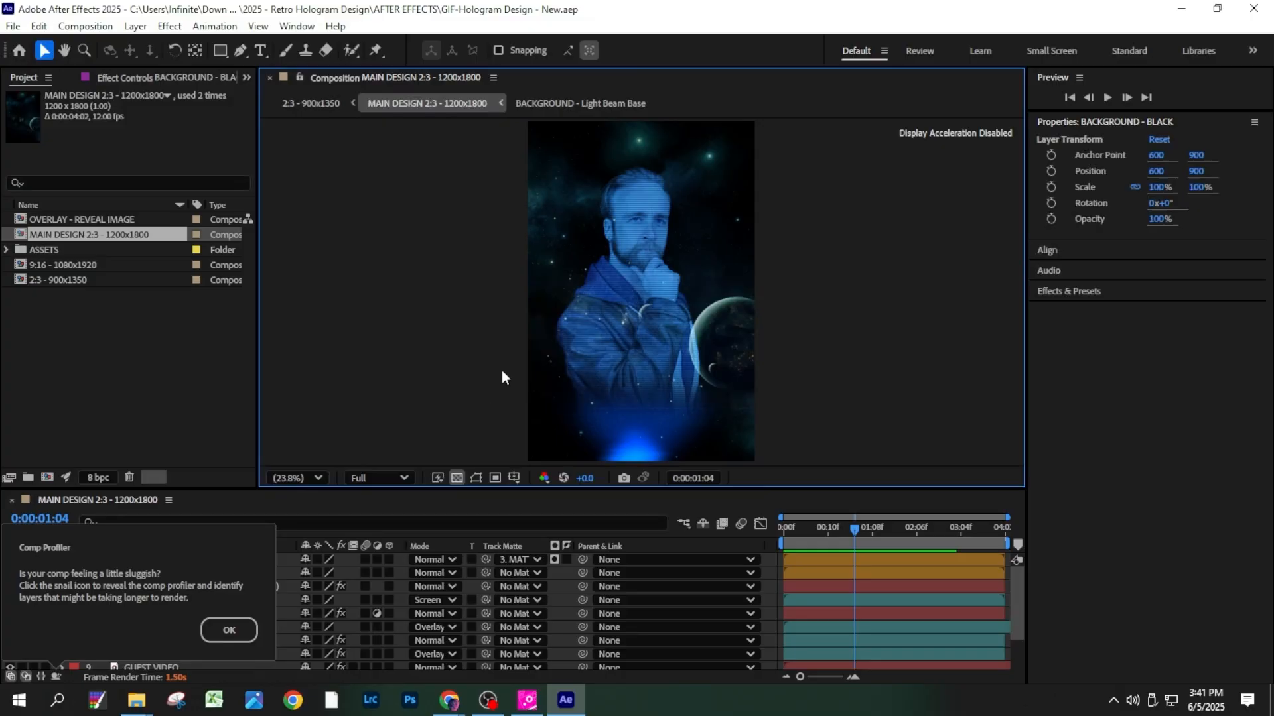
- Enlarge the timeline to show all twelve layers and examine the overlay, background, scan line and matte layers
left_click_drag(266, 491, 267, 430)
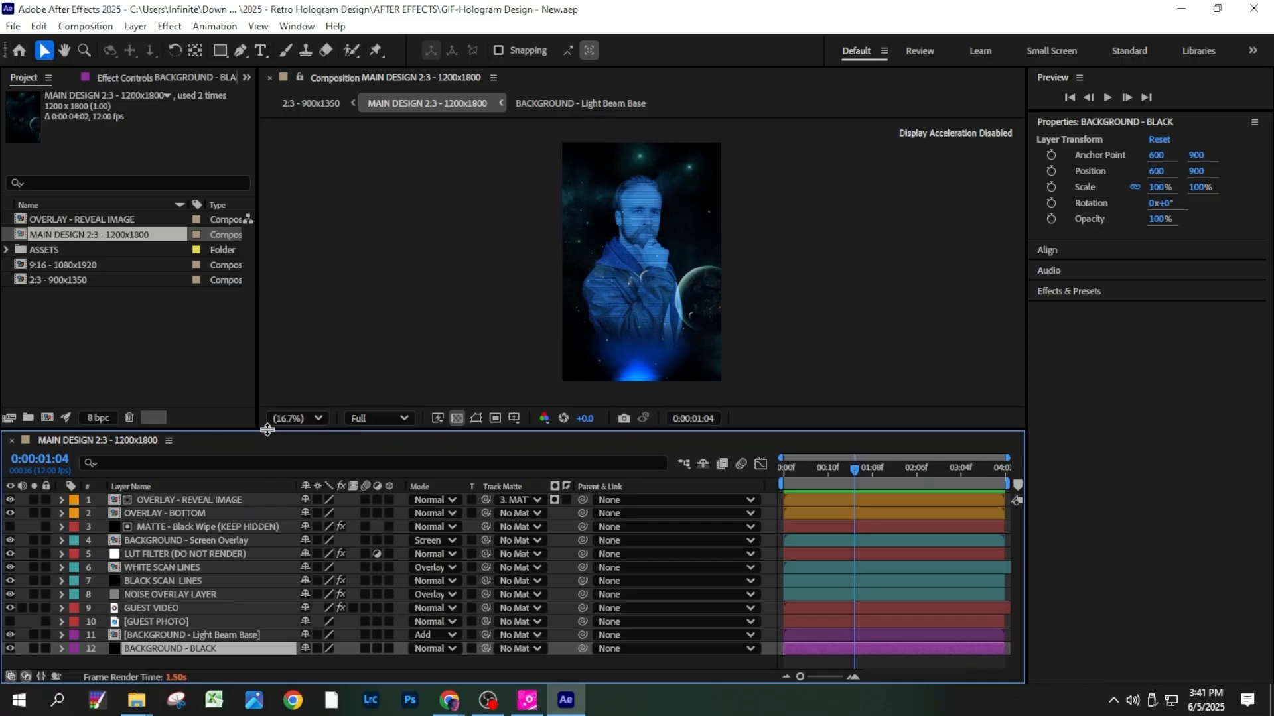
left_click(268, 501)
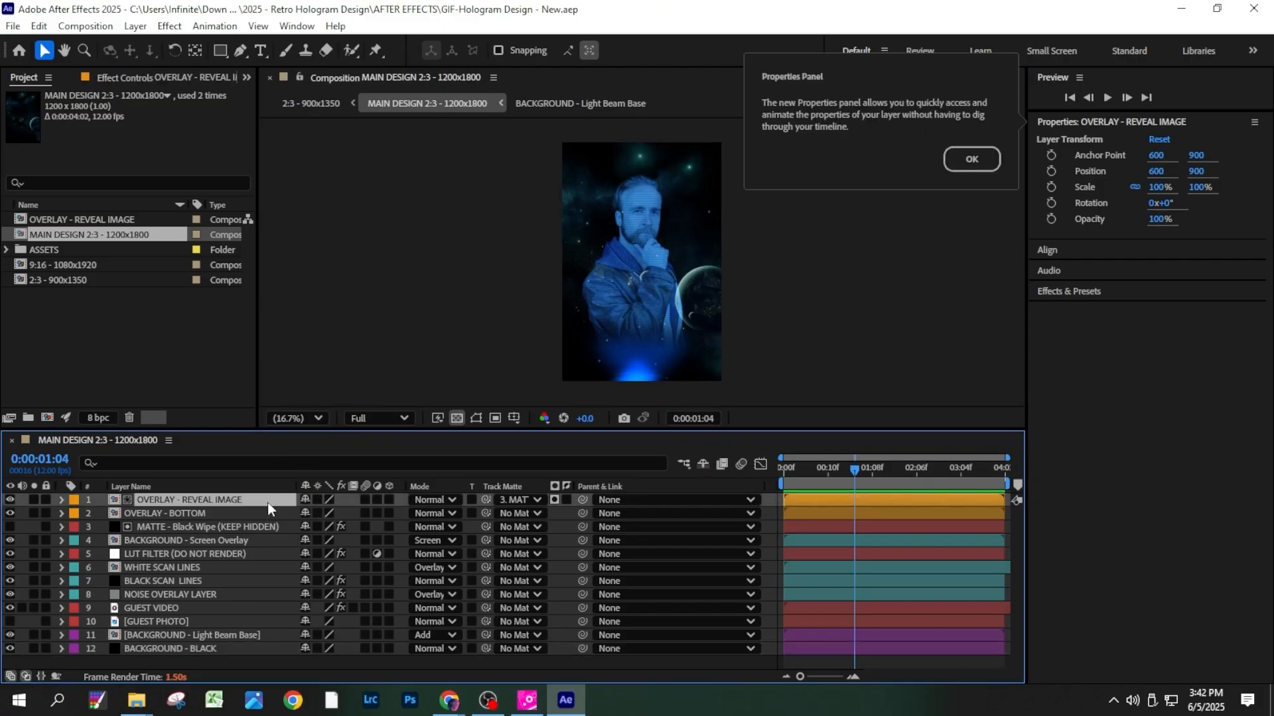
left_click(255, 514)
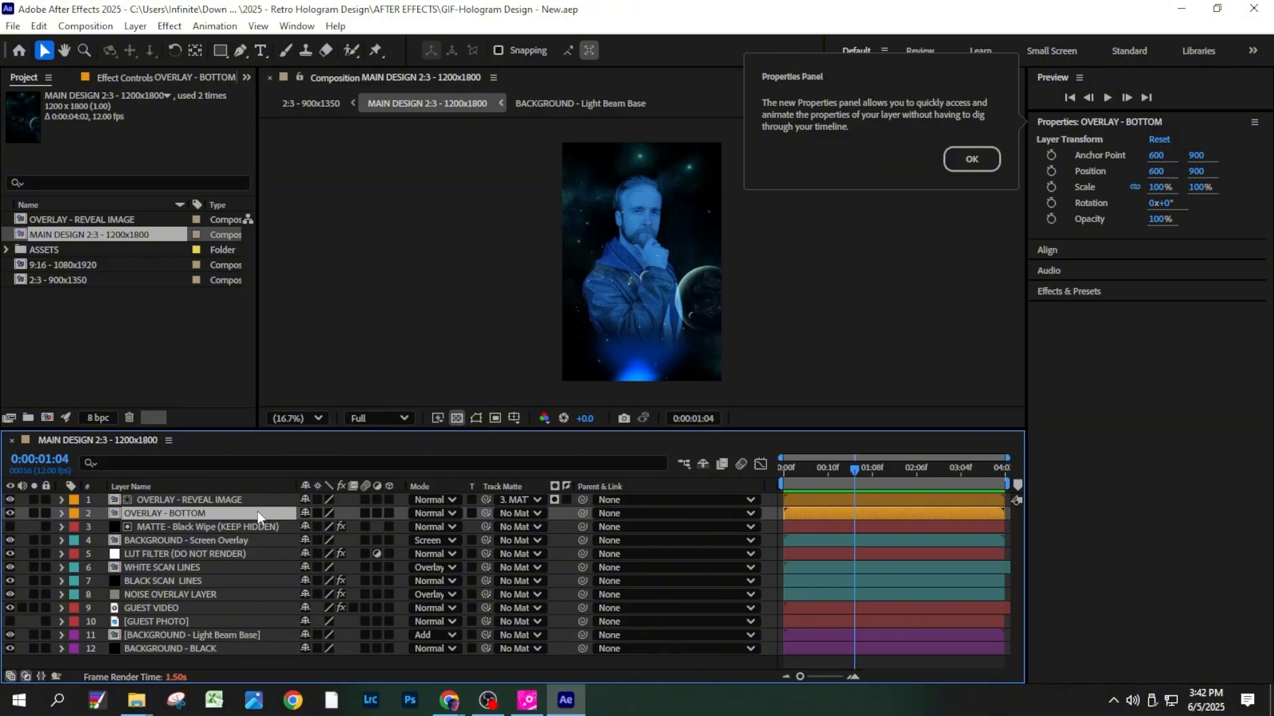
left_click(260, 502)
left_click(258, 514)
left_click(186, 640)
left_click(187, 645)
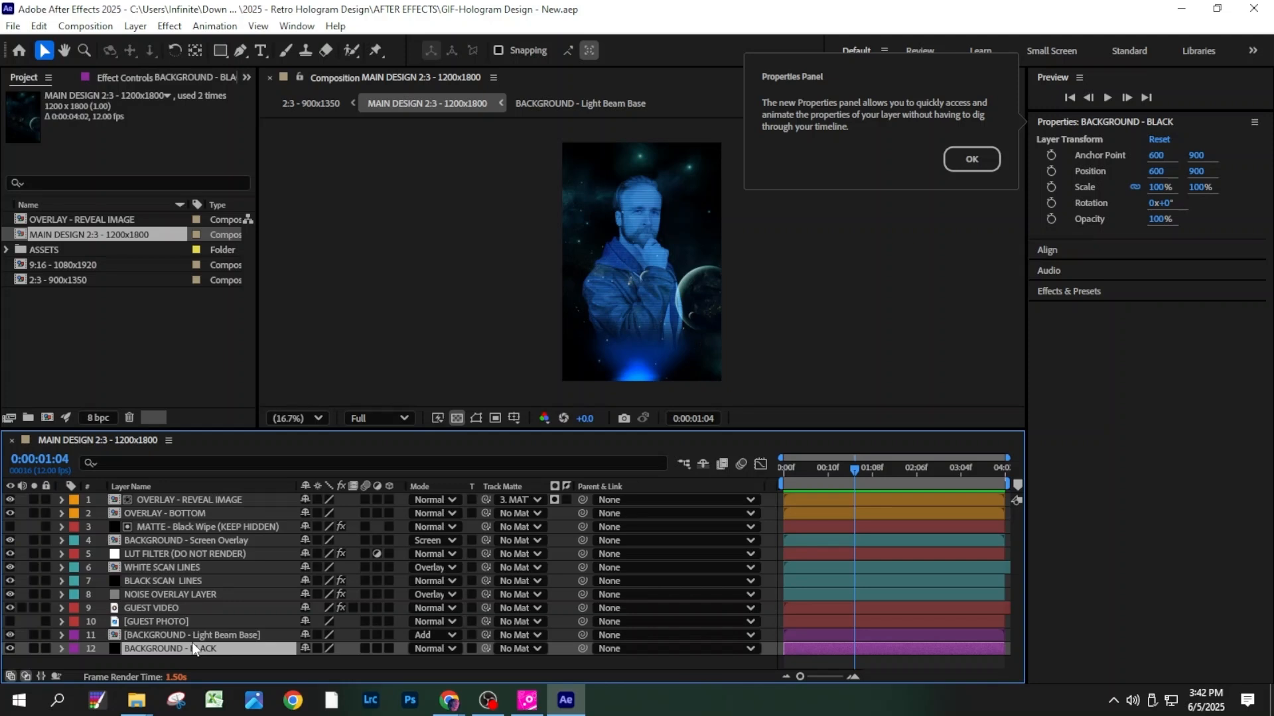
left_click(174, 540)
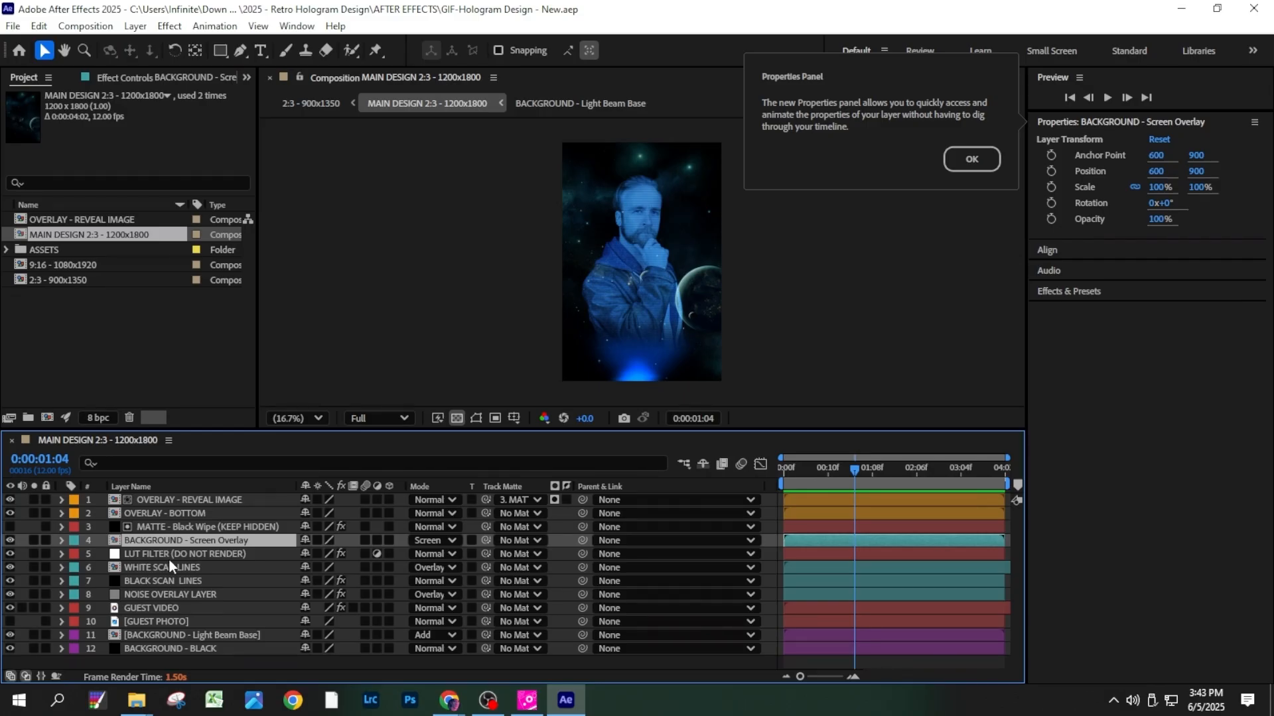
left_click(170, 565)
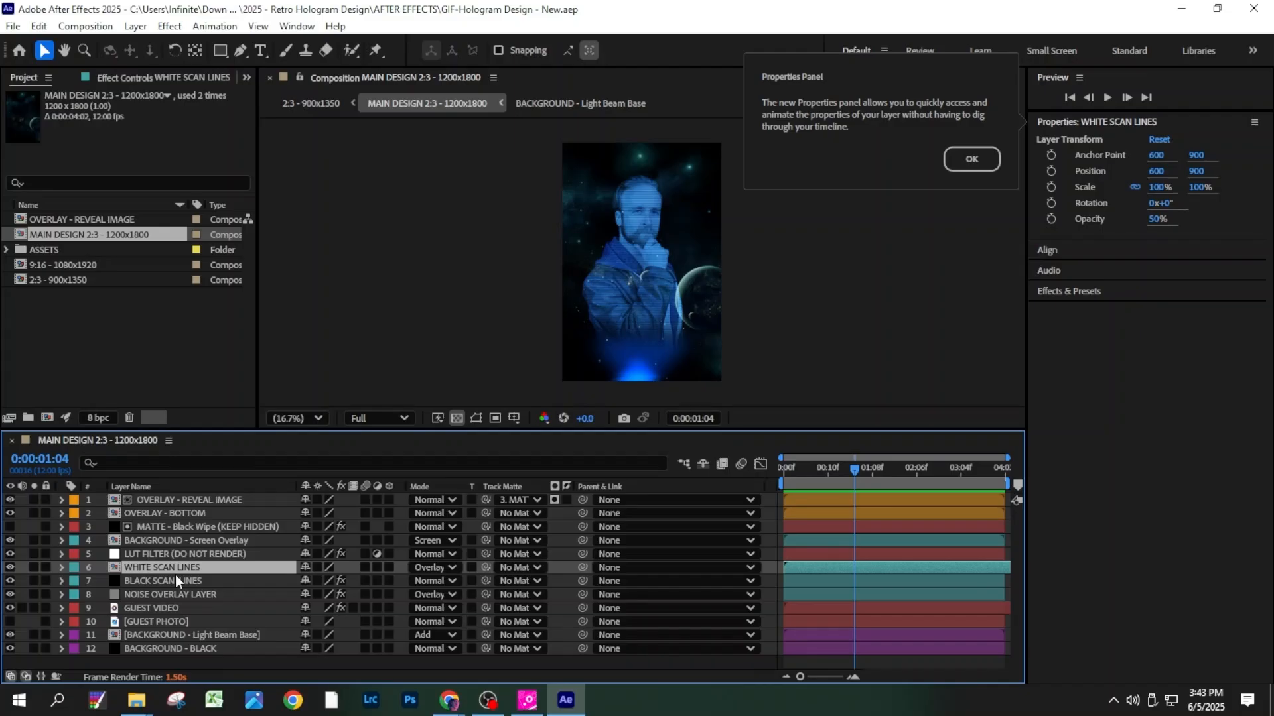
left_click(167, 528)
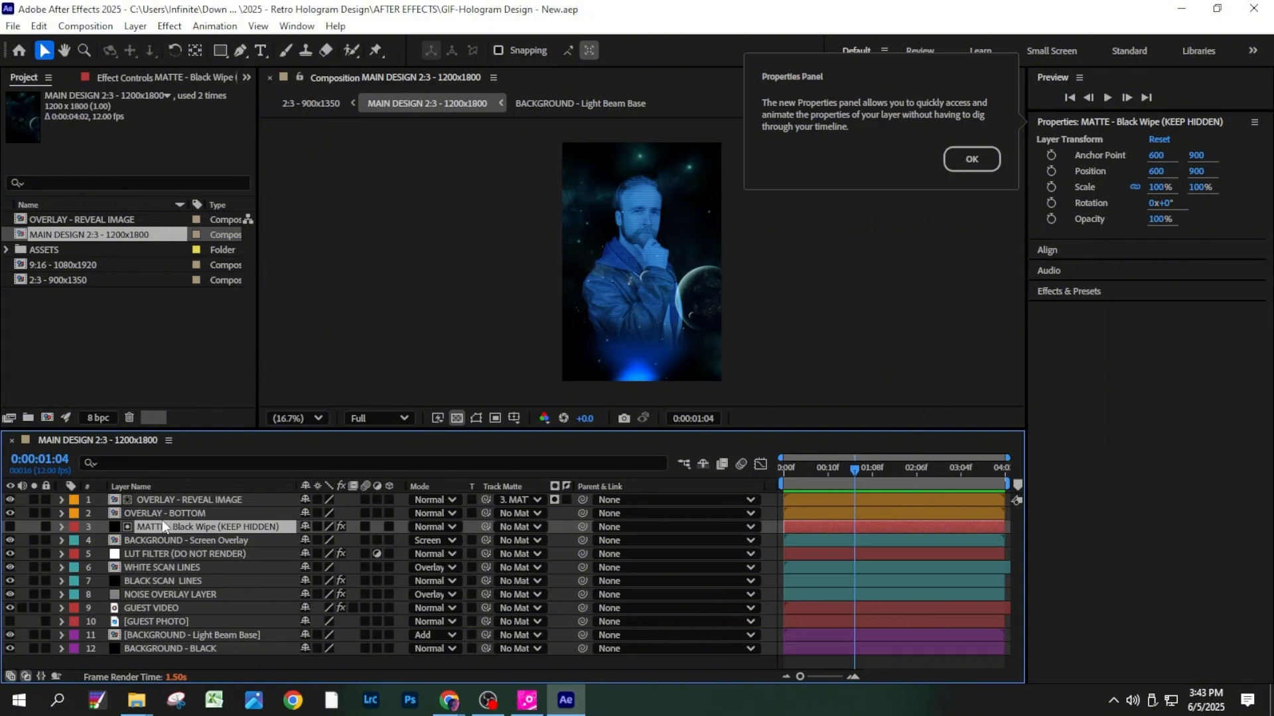
left_click(197, 501)
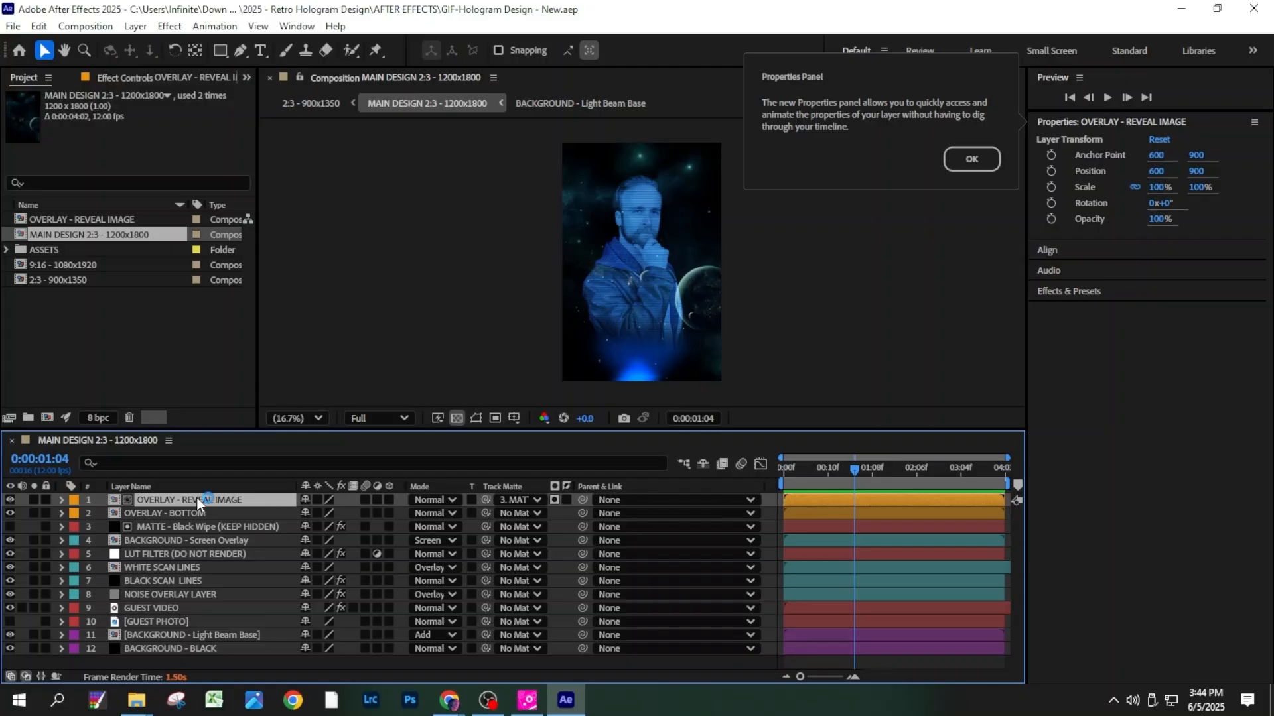
- Open the OVERLAY - REVEAL IMAGE composition and import the bigstock Earth-planet spaceship window image ending in 106456070.jpg
left_click(196, 500)
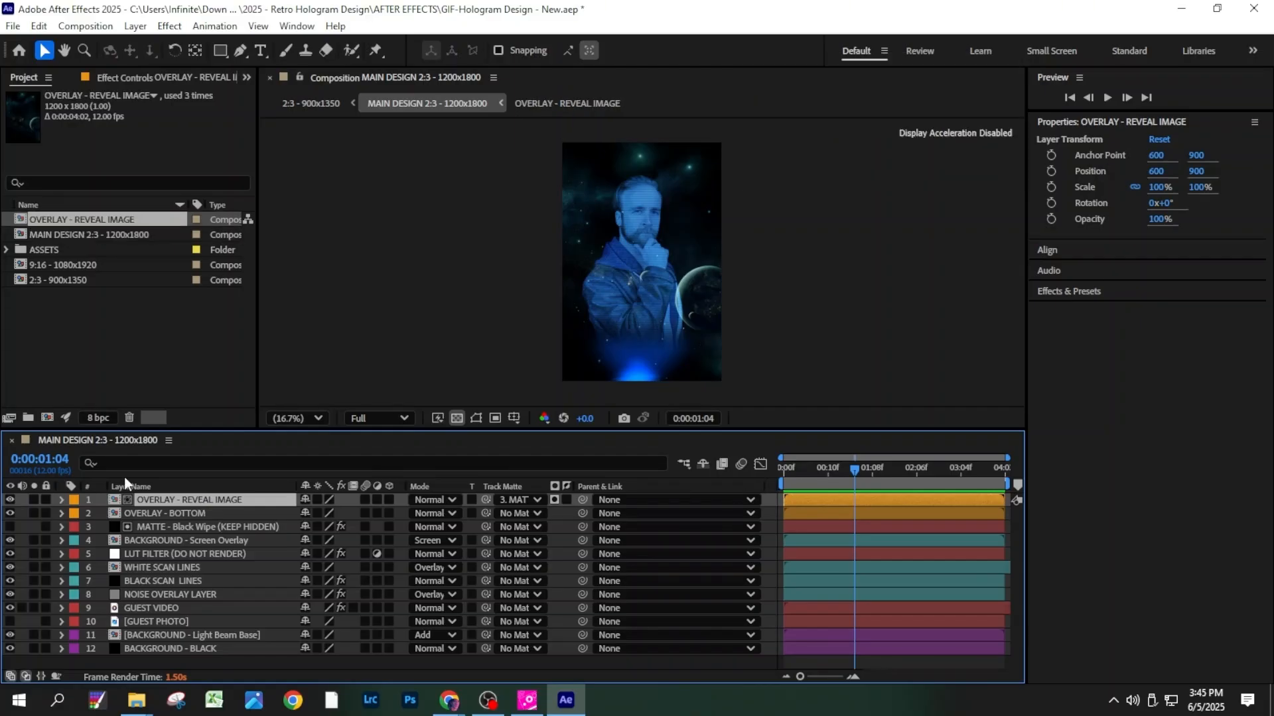
double_click(161, 499)
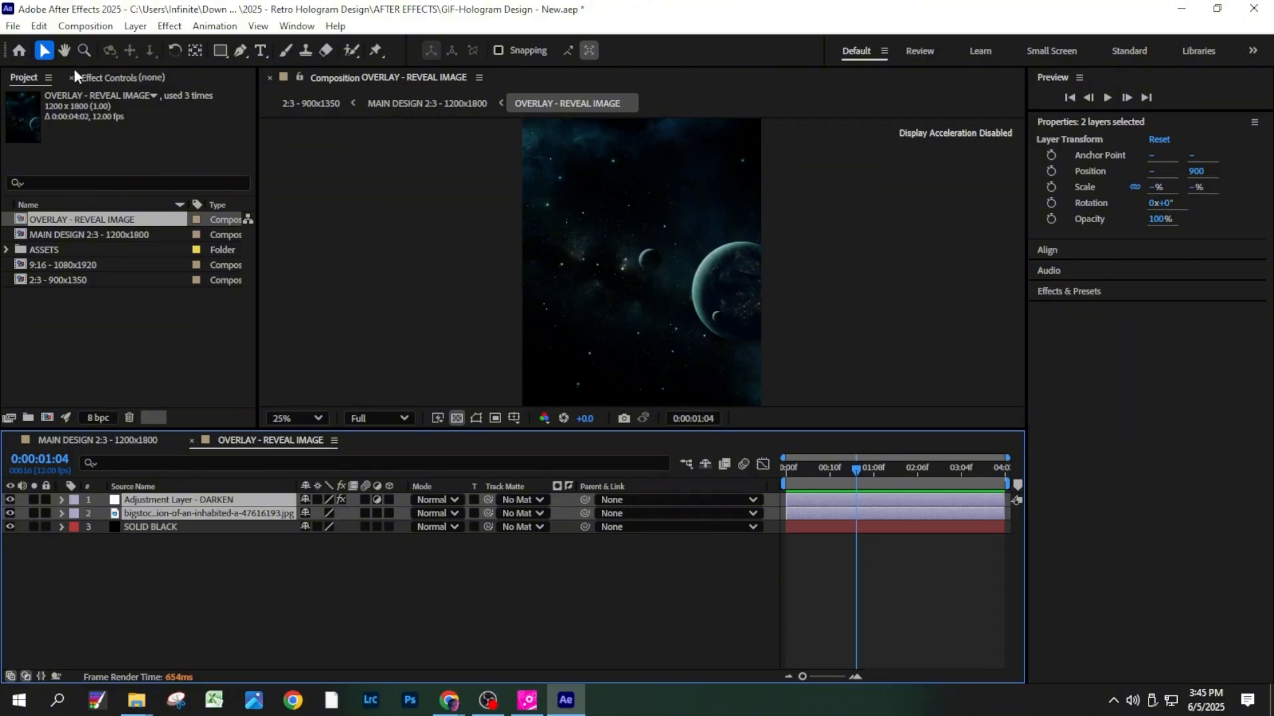
left_click(13, 26)
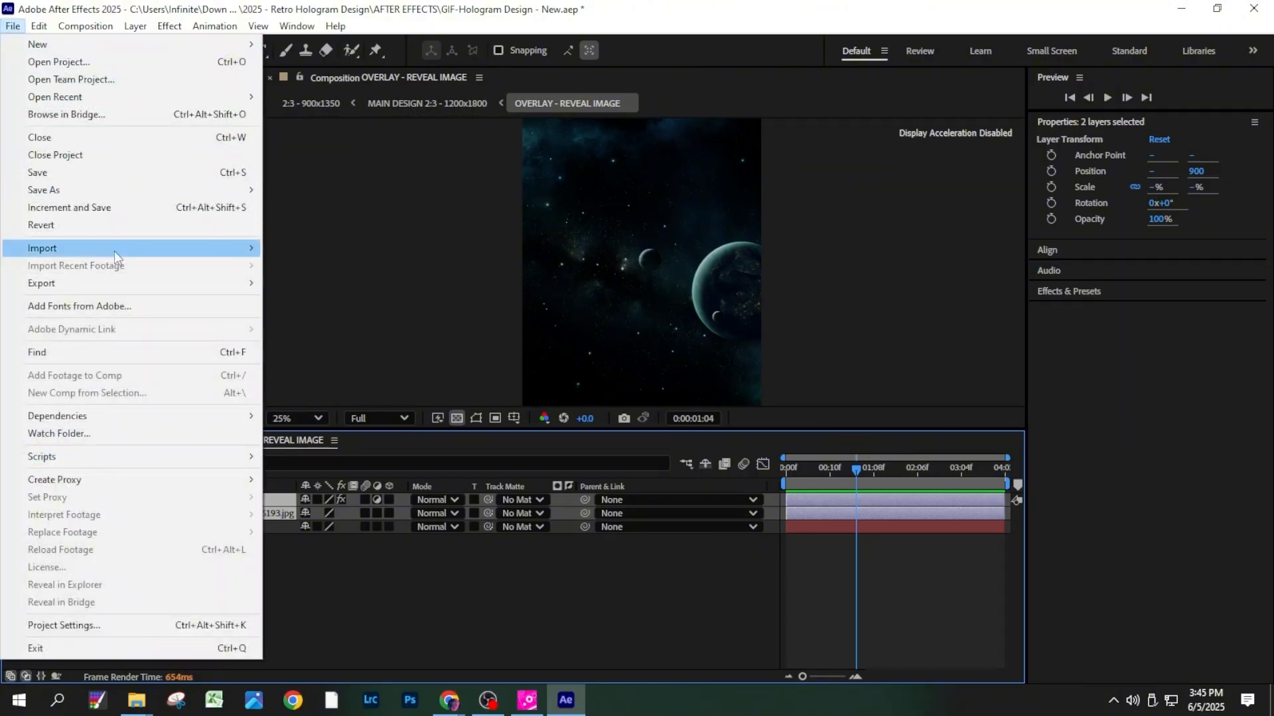
mouse_move(114, 251)
left_click(276, 251)
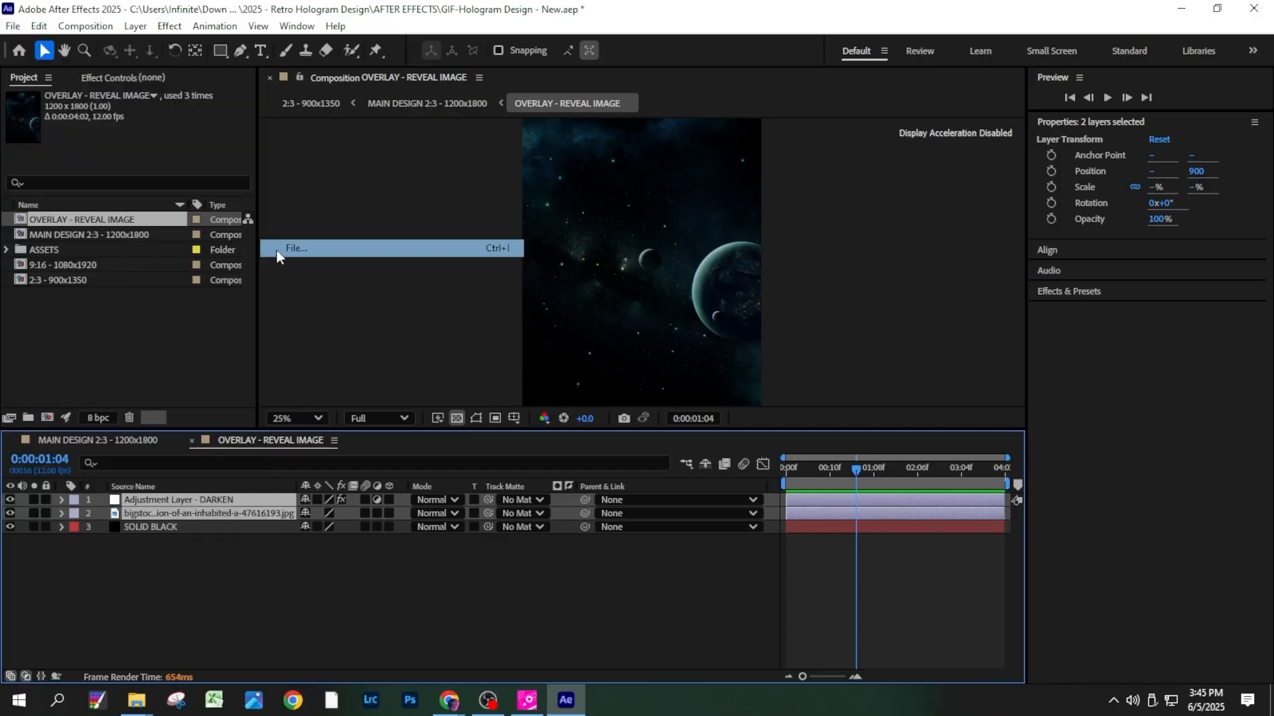
left_click(492, 507)
- Place the spaceship window image directly below the Adjustment Layer - DARKEN and scale it to 62%
left_click_drag(79, 250, 182, 508)
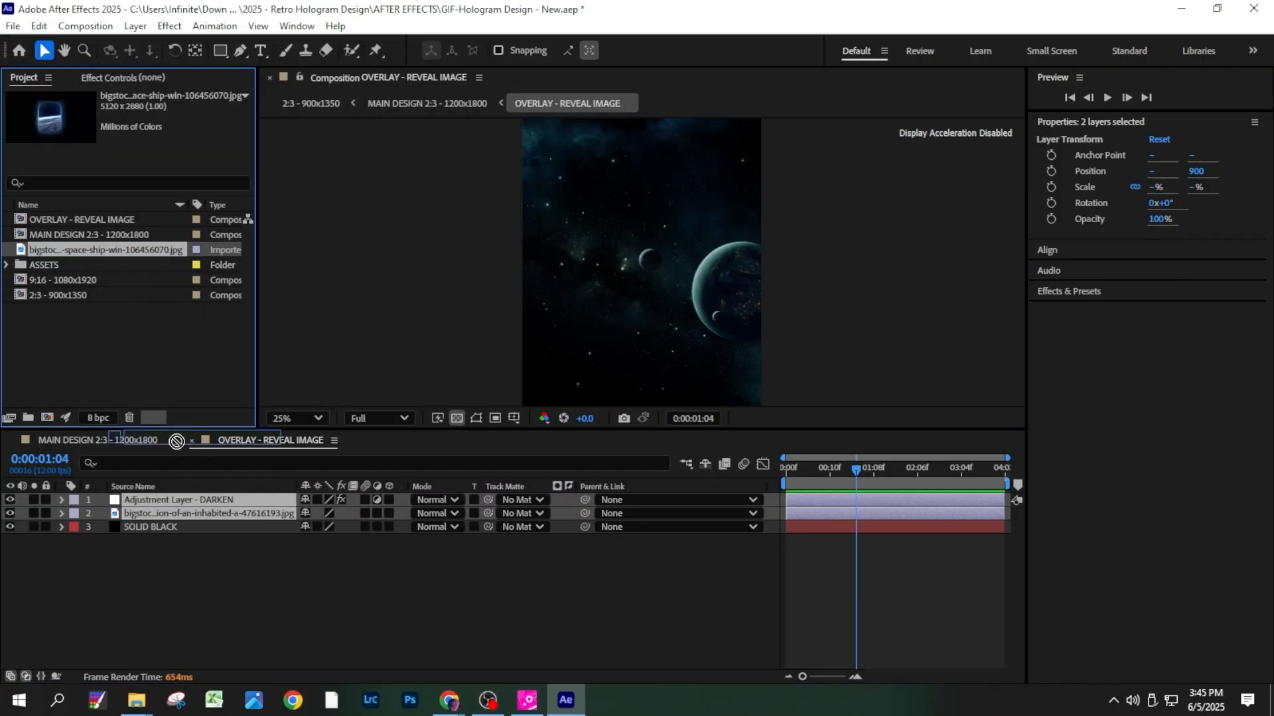
key("s")
left_click_drag(342, 528, 305, 513)
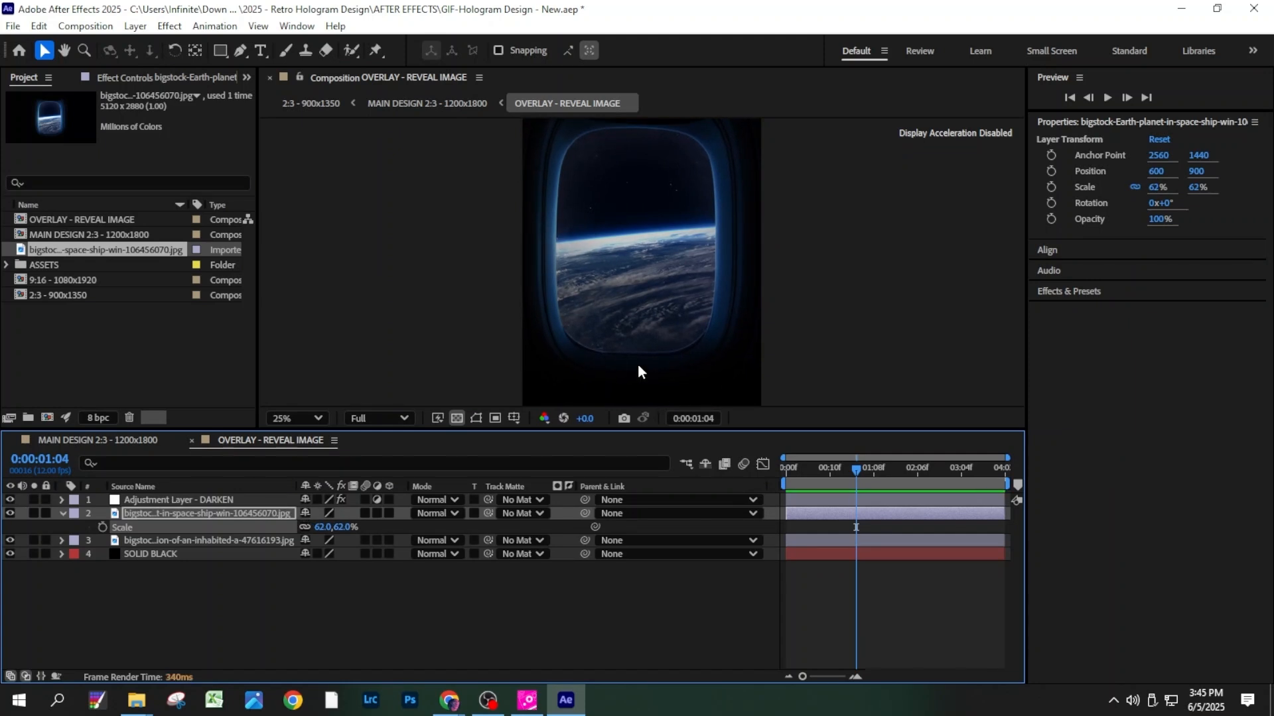
- Hide the spaceship window image layer and return to the MAIN DESIGN 2:3 - 1200x1800 composition
left_click(10, 514)
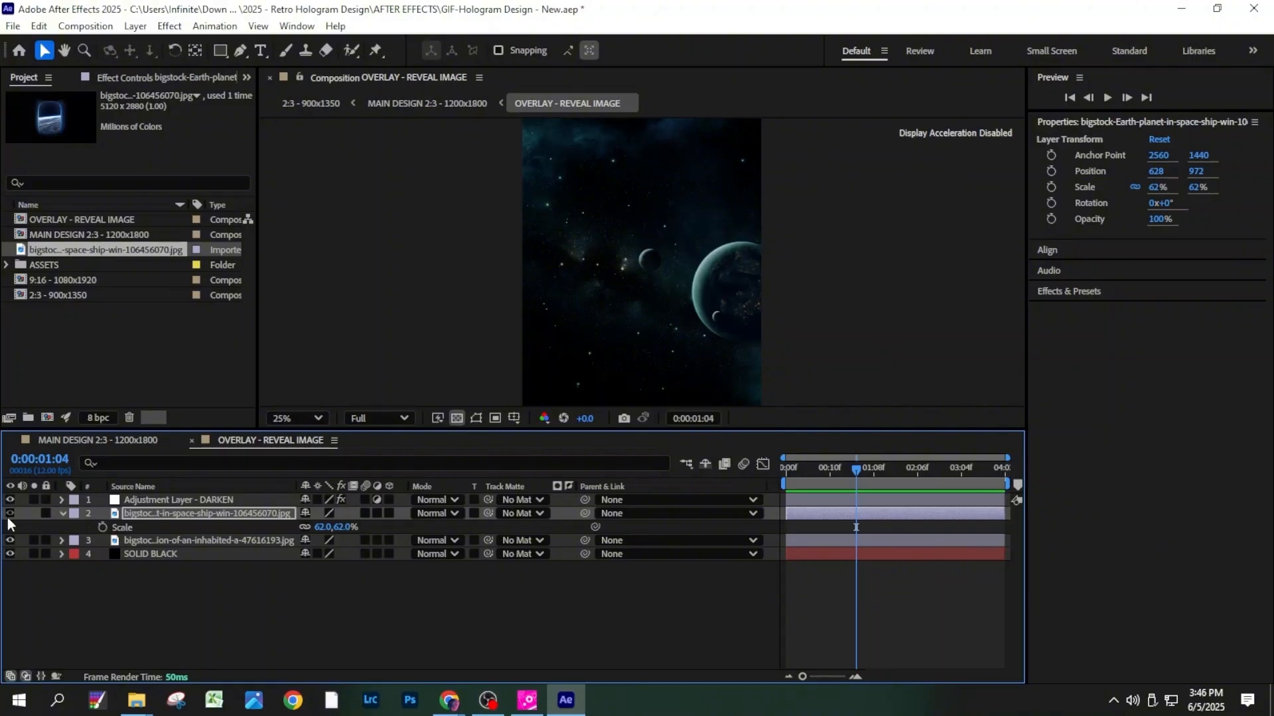
left_click(8, 517)
left_click(9, 515)
left_click(56, 442)
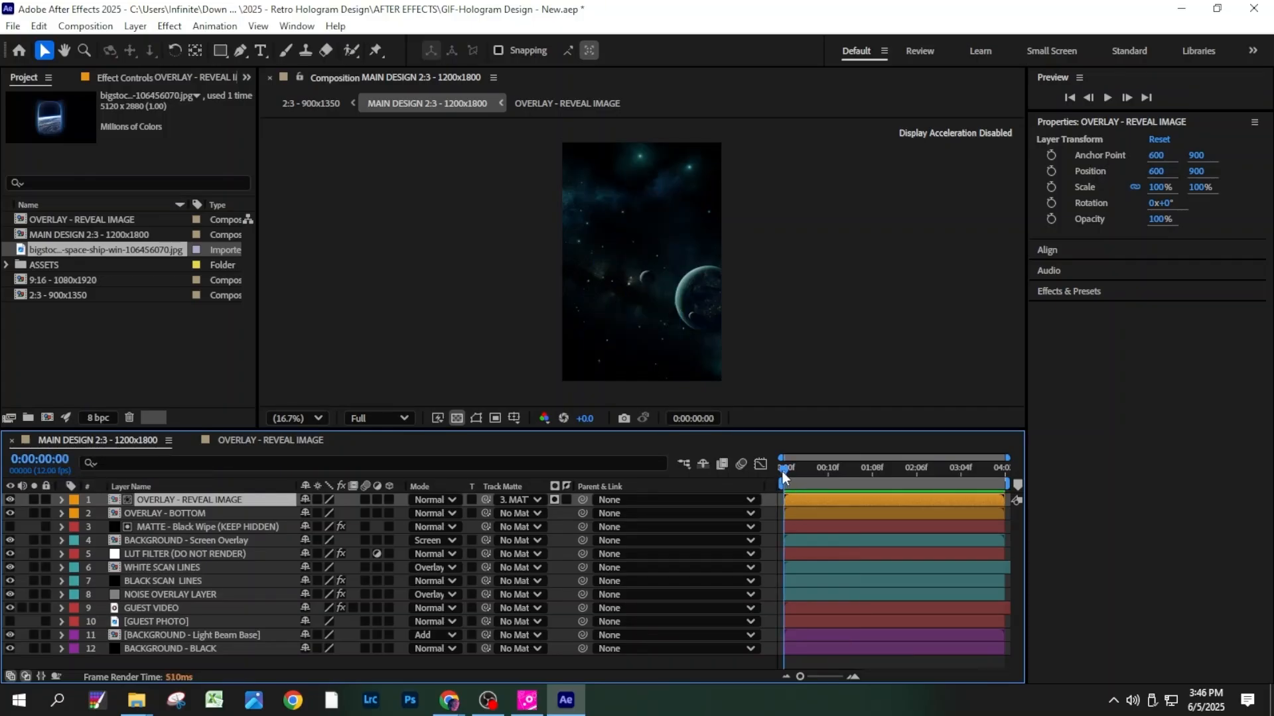
- Scrub the main composition's opening frames to preview the image reveal, and inspect the MATTE - Black Wipe layer
left_click_drag(784, 471, 1008, 499)
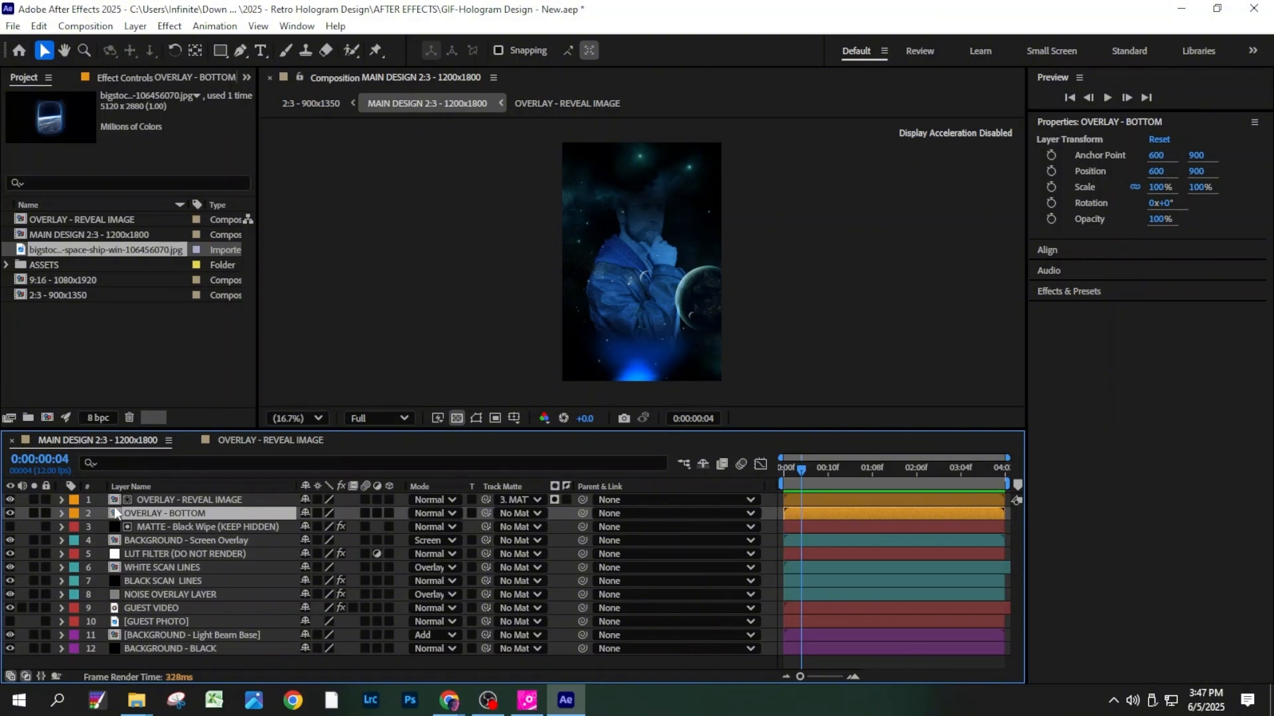
key("Home")
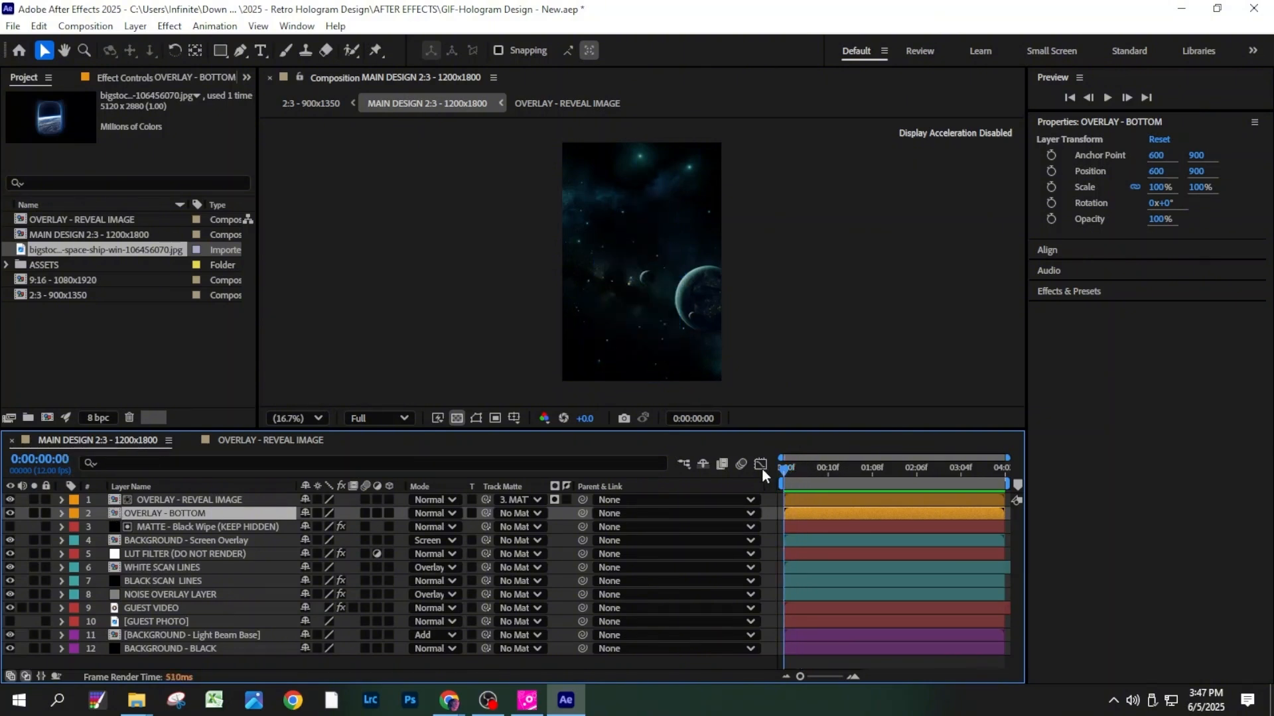
left_click_drag(784, 469, 810, 469)
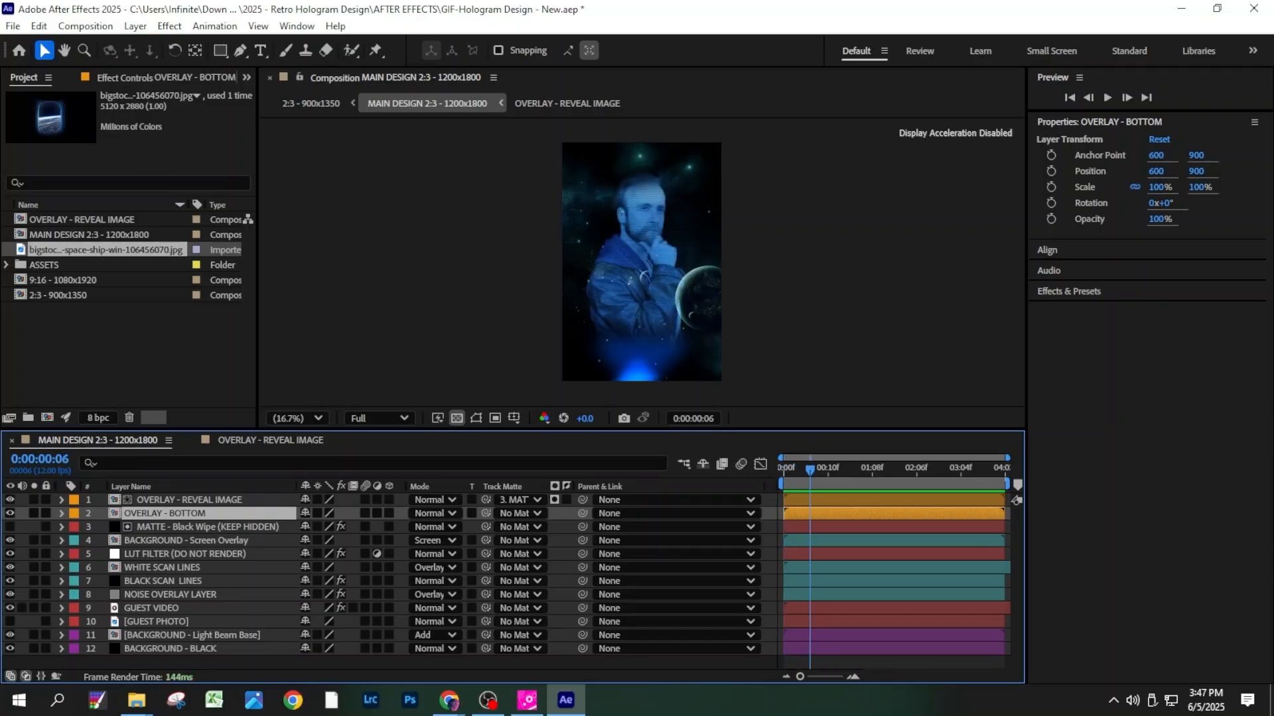
left_click(209, 528)
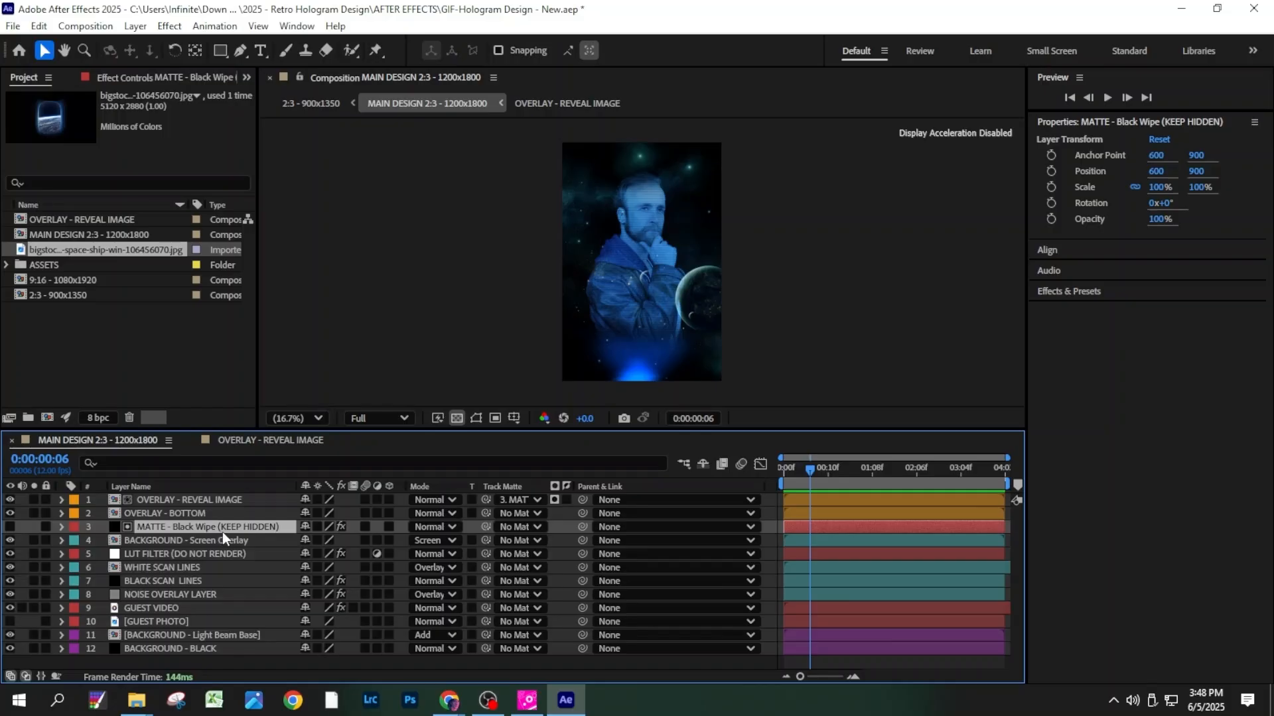
- Switch the BACKGROUND - Screen Overlay layer's blending mode to Normal for comparison and set it back to Screen
left_click(222, 541)
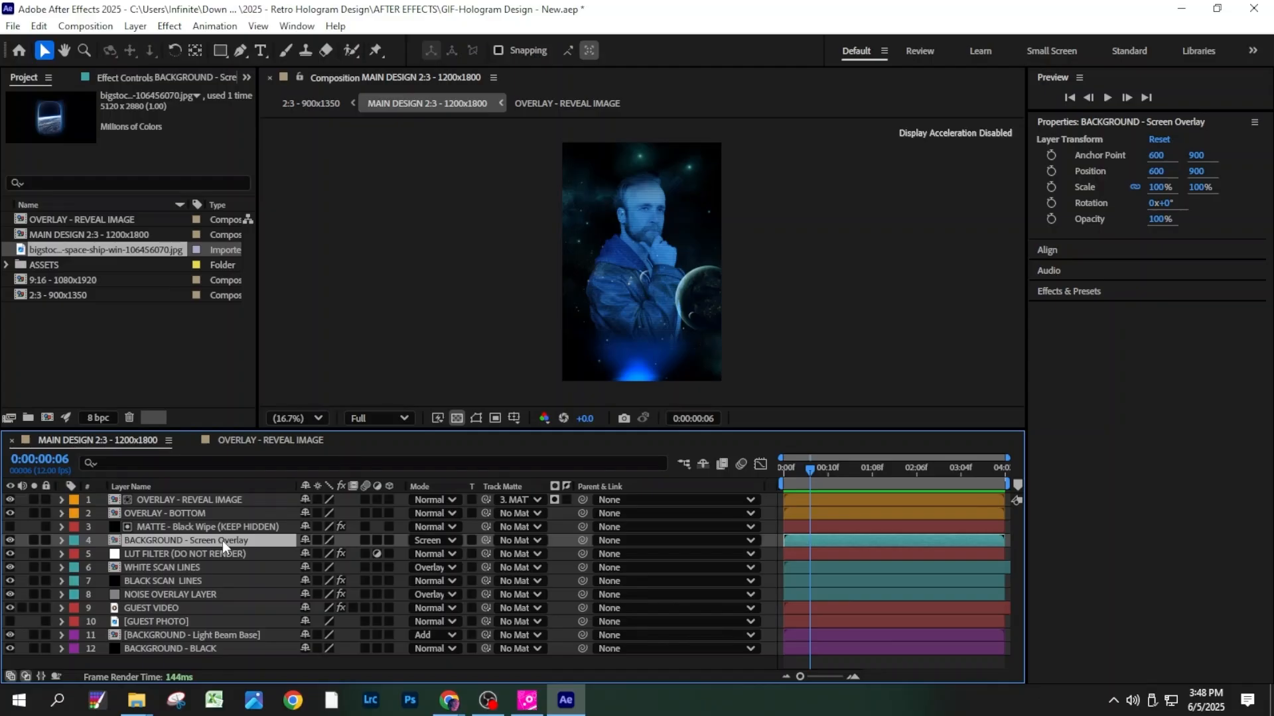
left_click(437, 536)
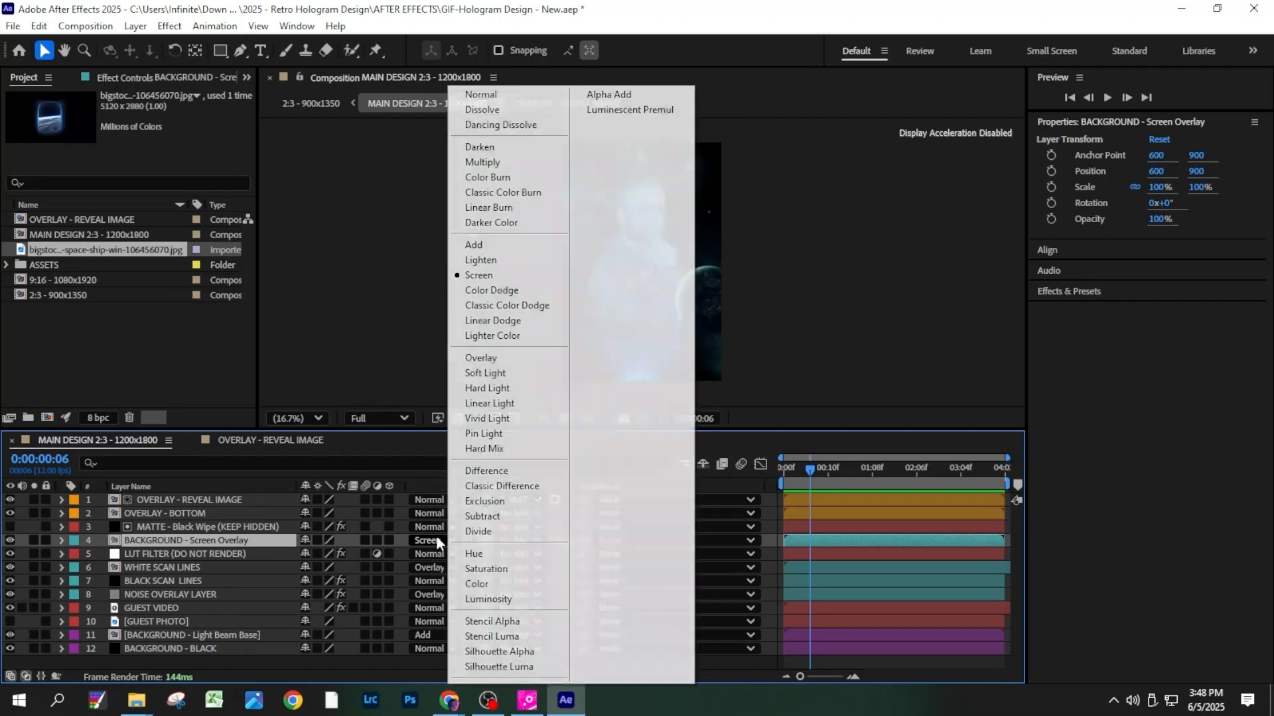
left_click(501, 96)
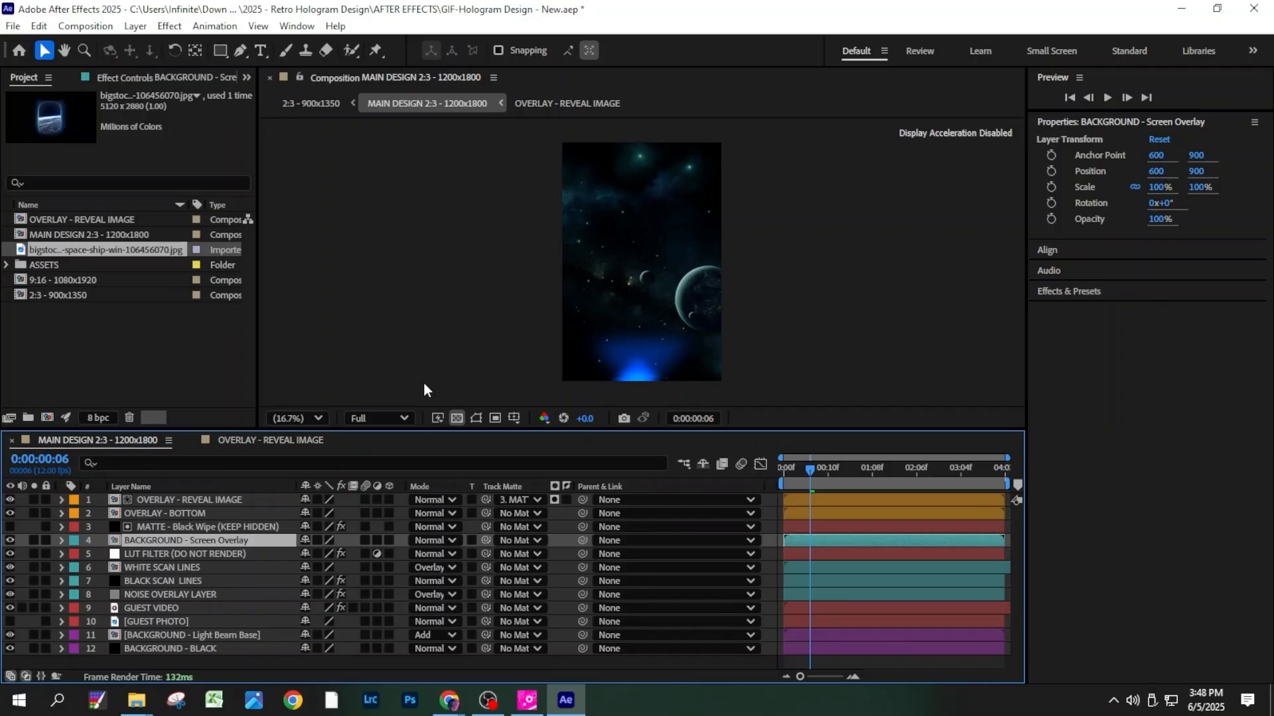
left_click(425, 540)
left_click(478, 275)
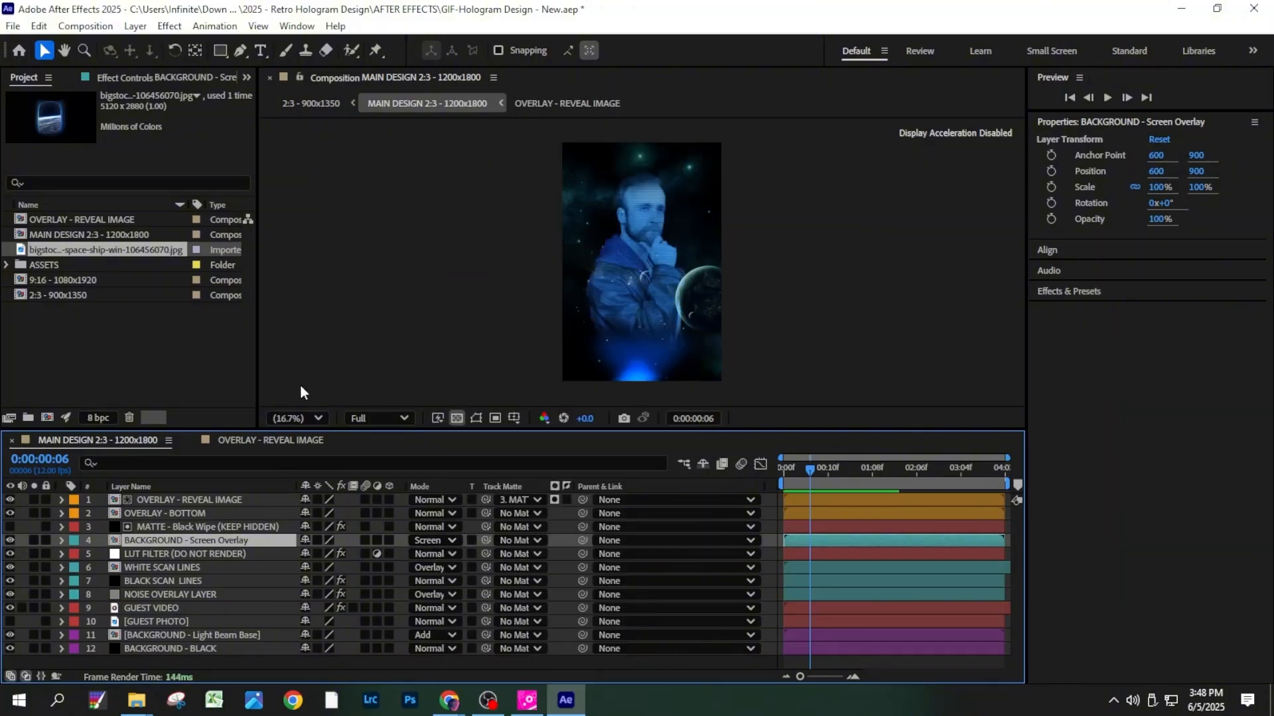
- Examine the LUT filter, white and black scan line and noise overlay layers, including a close-up of the scan lines
left_click(262, 553)
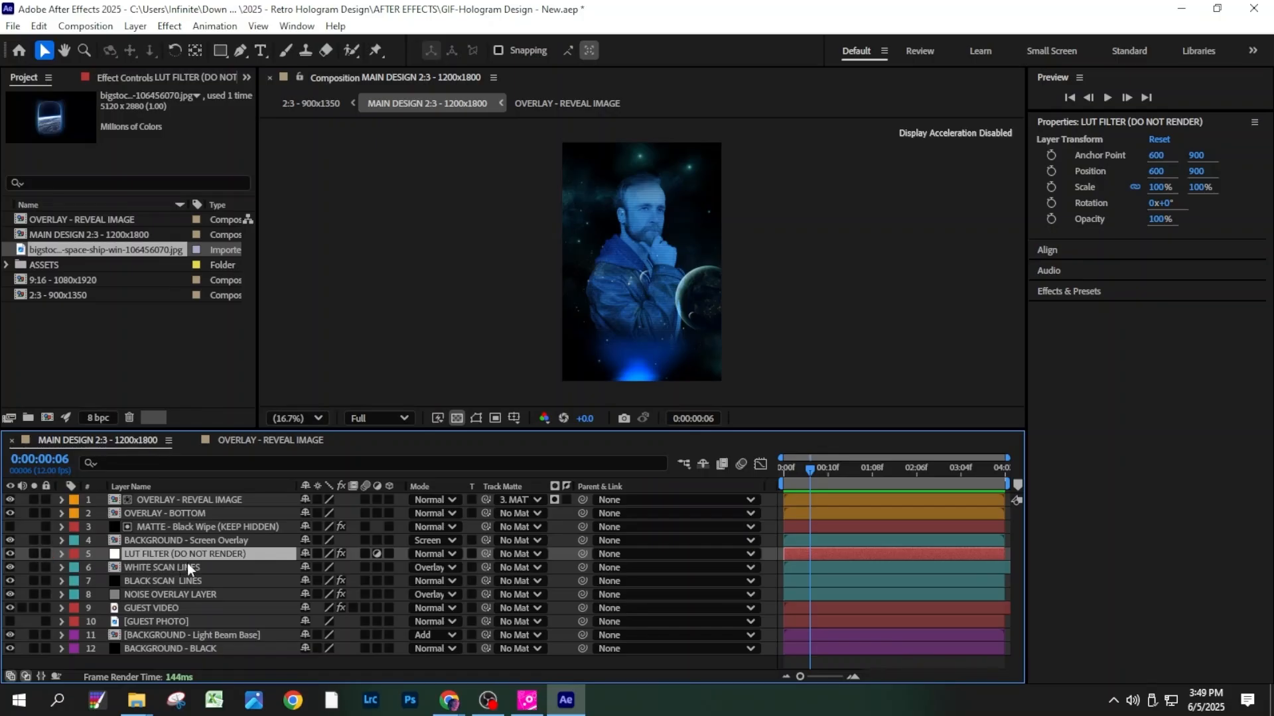
key("ctrl+Down")
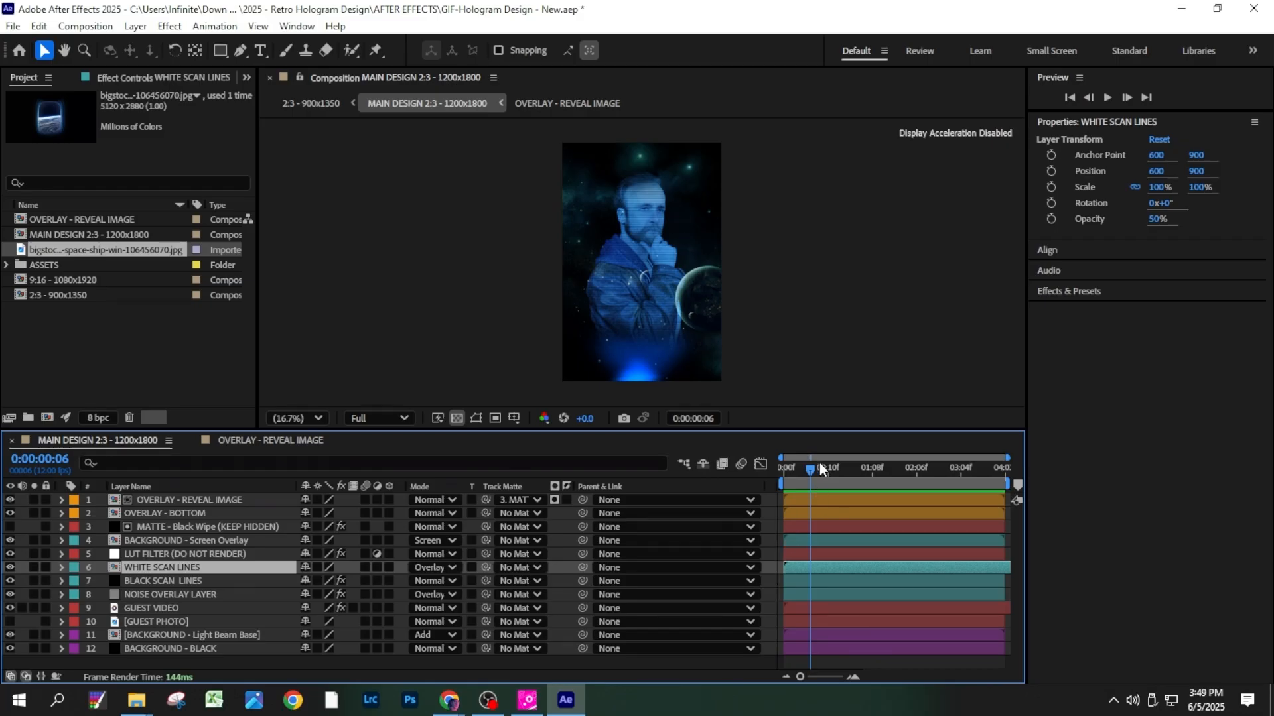
left_click_drag(820, 468, 840, 484)
left_click(646, 264)
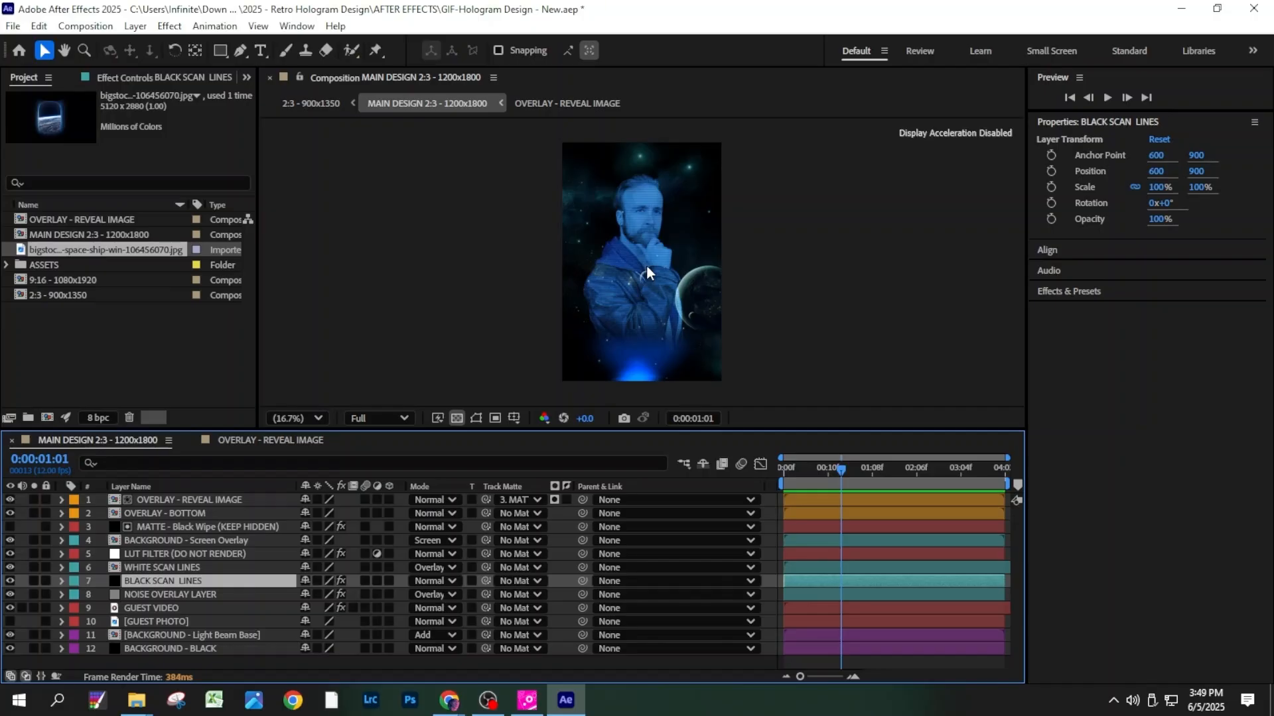
scroll(646, 265, "up", 5)
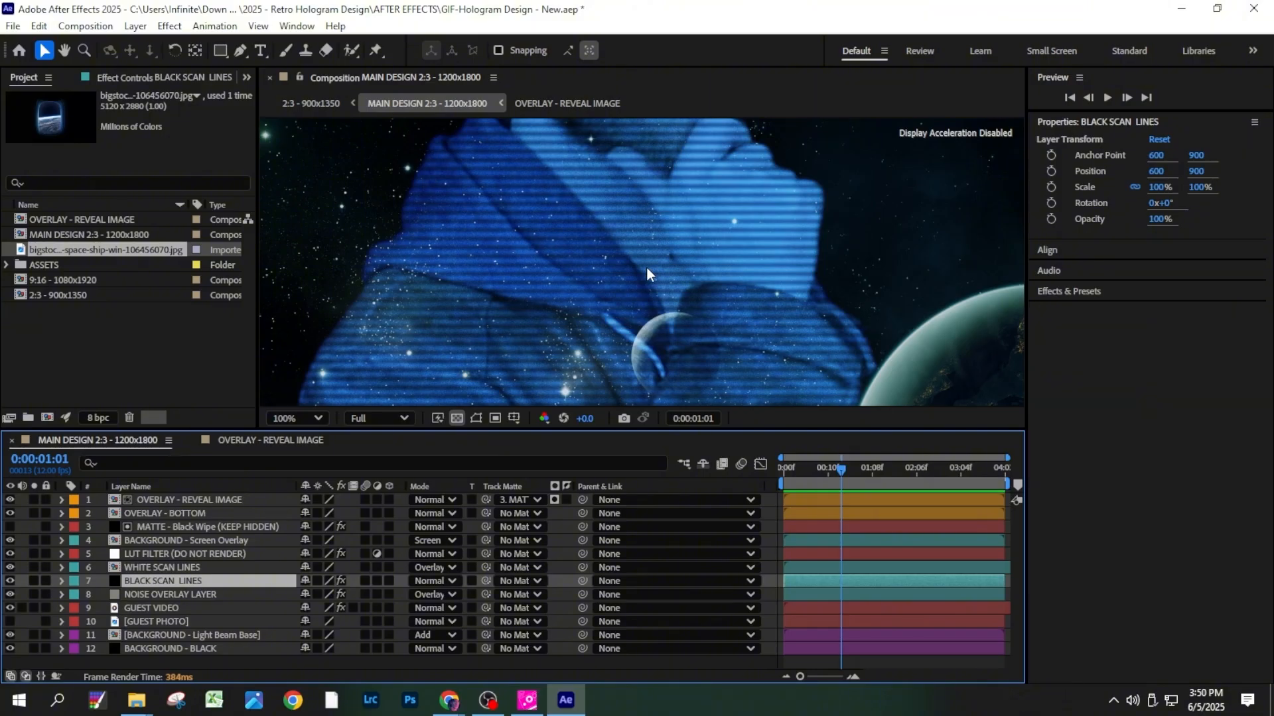
scroll(646, 268, "down", 3)
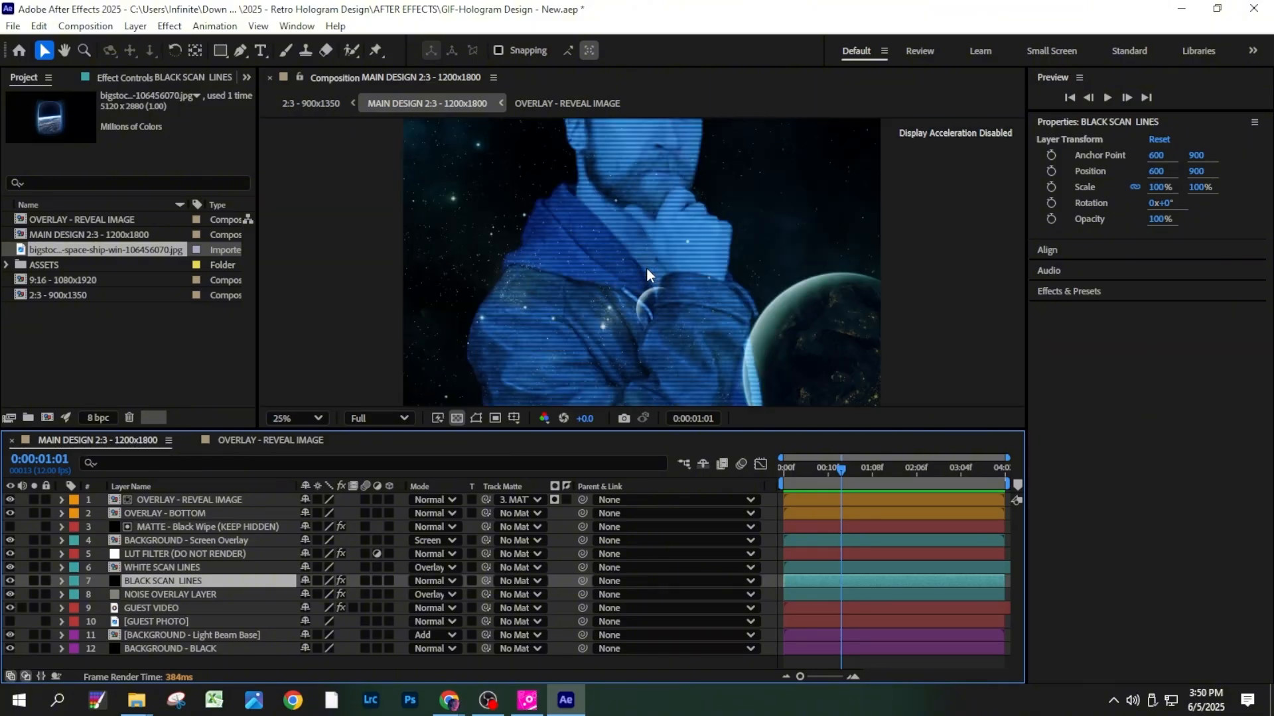
left_click(204, 593)
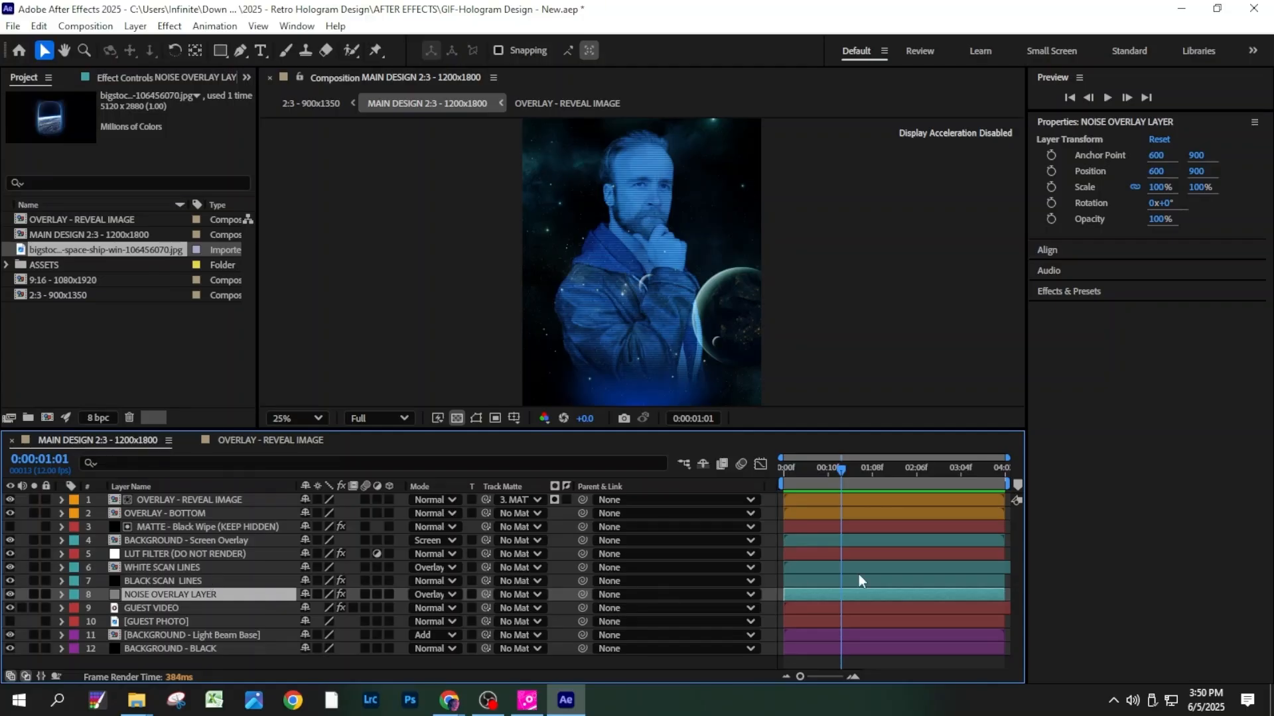
- Move the playhead to 0:00:00:10 and review the blending mode options of the NOISE OVERLAY LAYER
left_click_drag(824, 487, 828, 486)
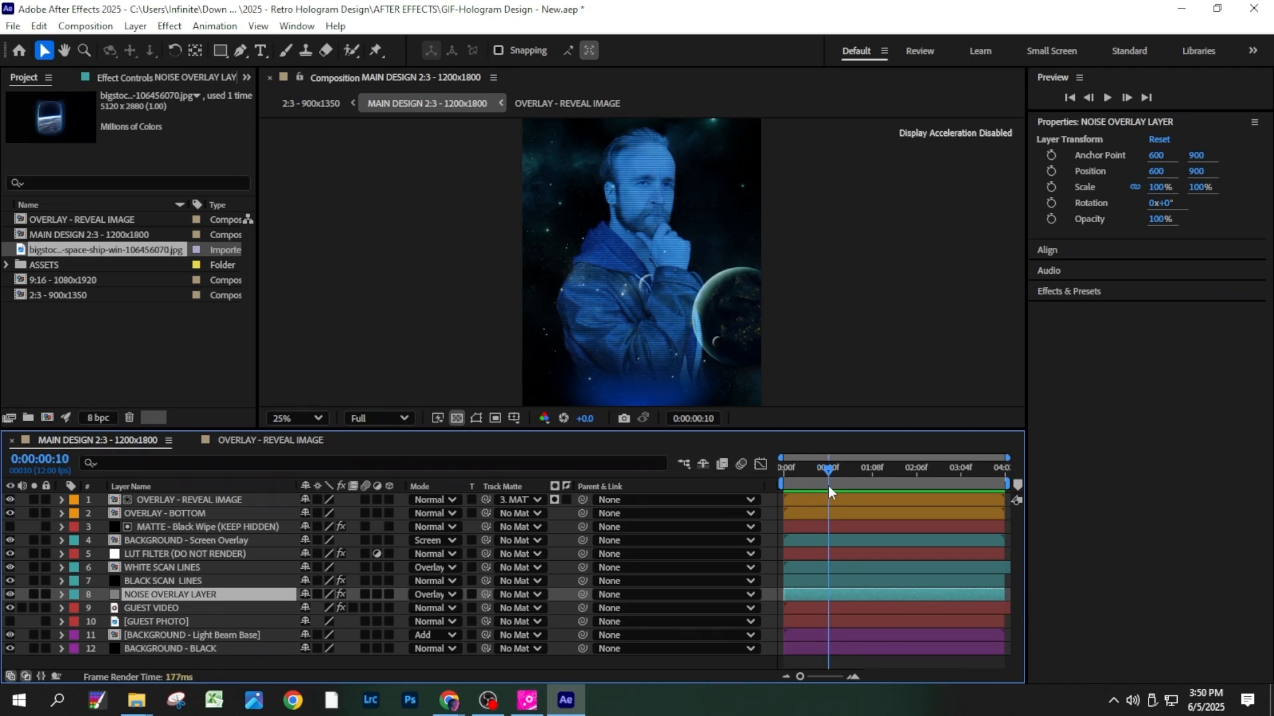
left_click(437, 594)
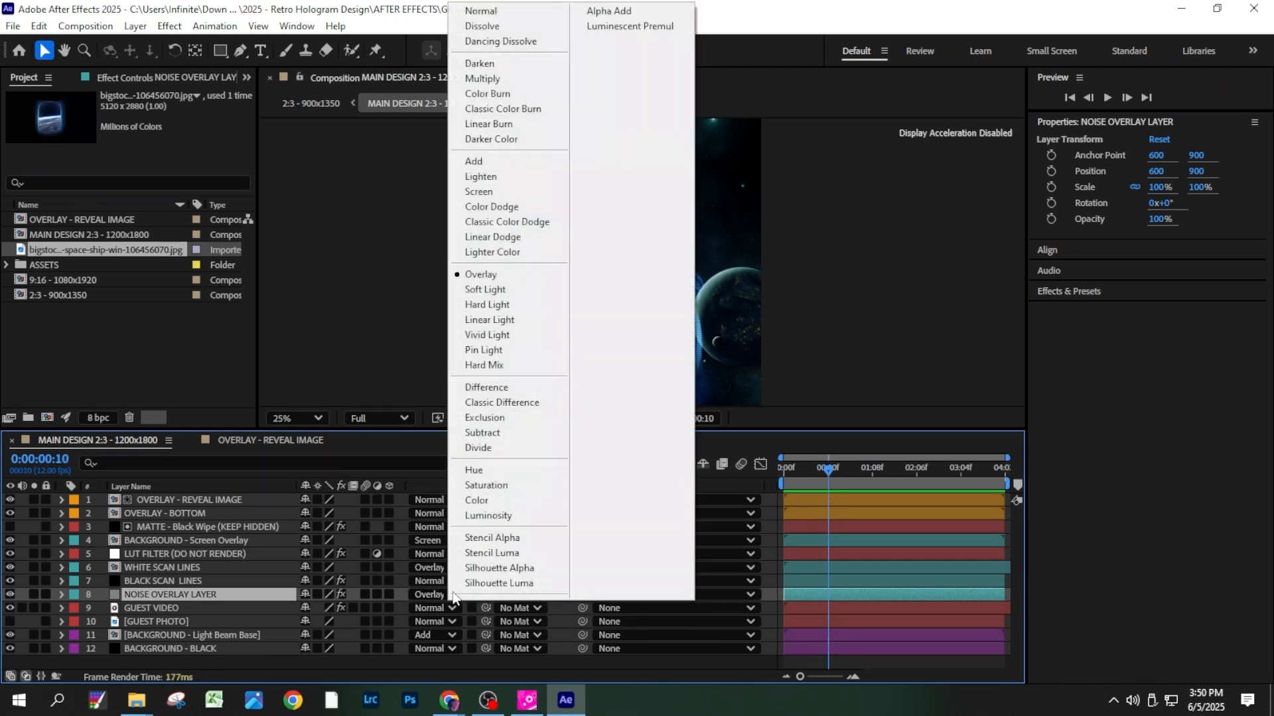
left_click(233, 540)
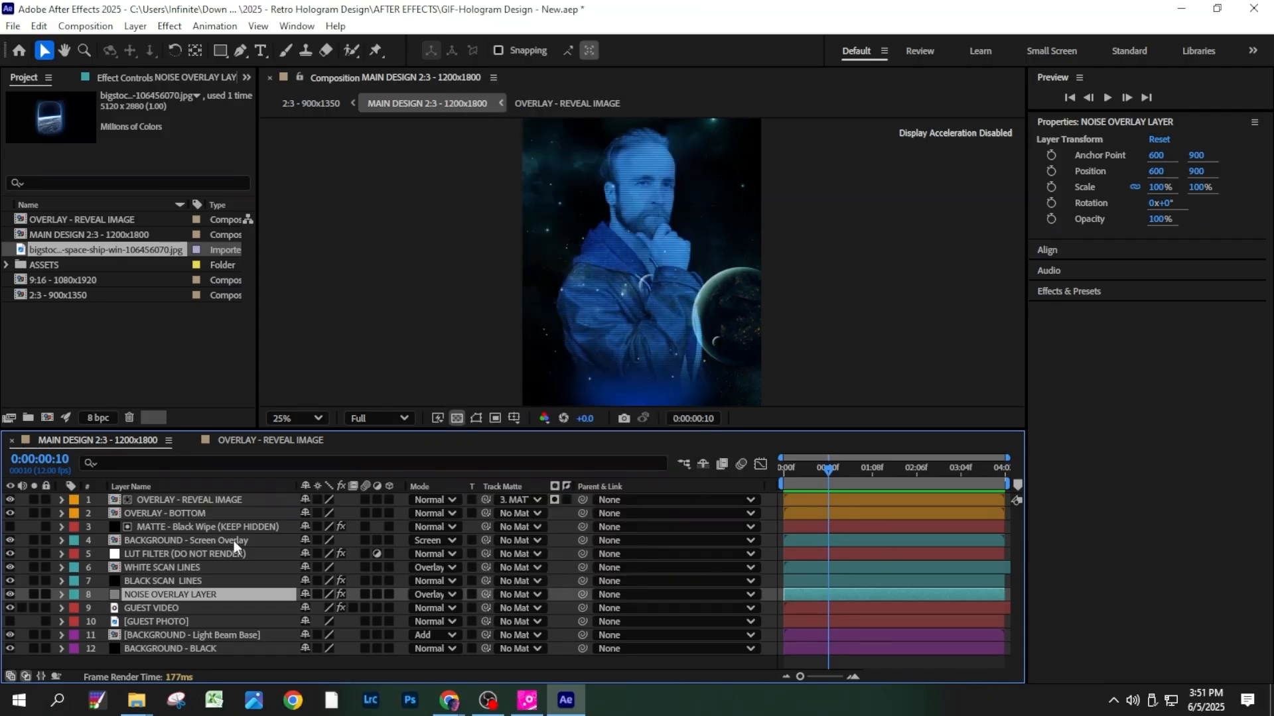
- Swap visibility from the GUEST VIDEO layer to the GUEST PHOTO layer for comparison, and restore the GUEST VIDEO
left_click(157, 609)
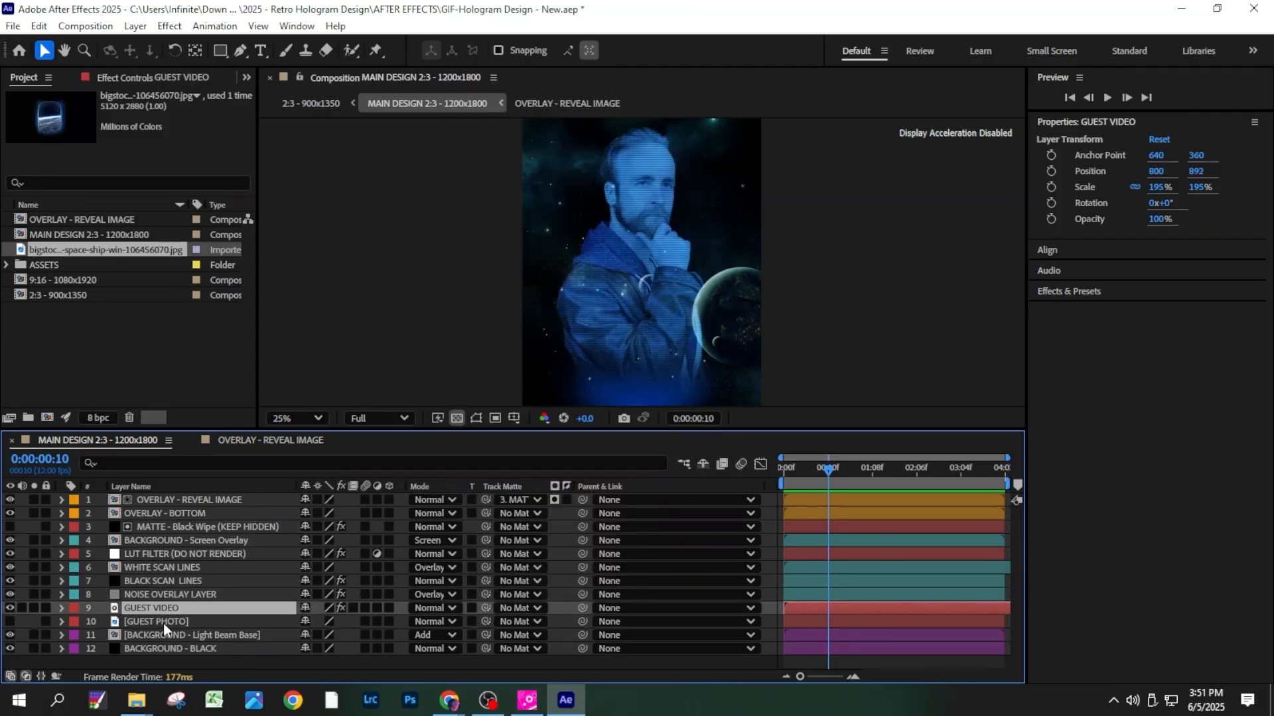
left_click(164, 624)
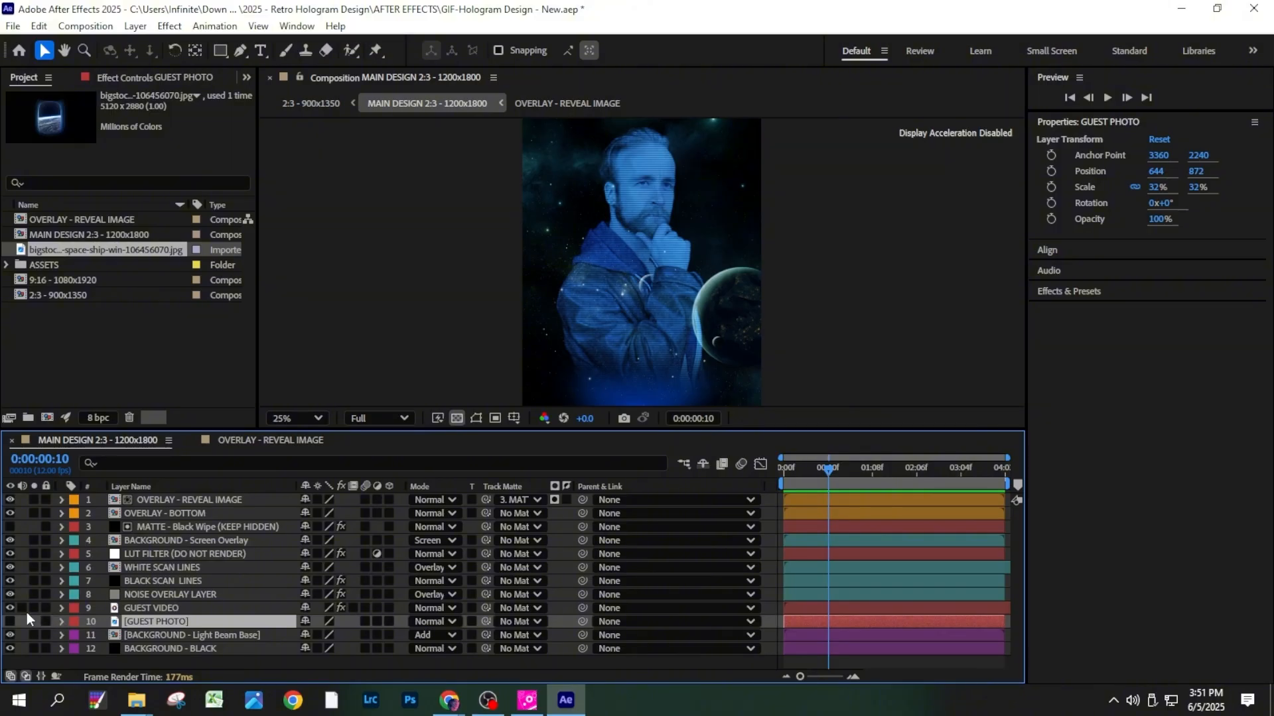
left_click(9, 608)
left_click(8, 622)
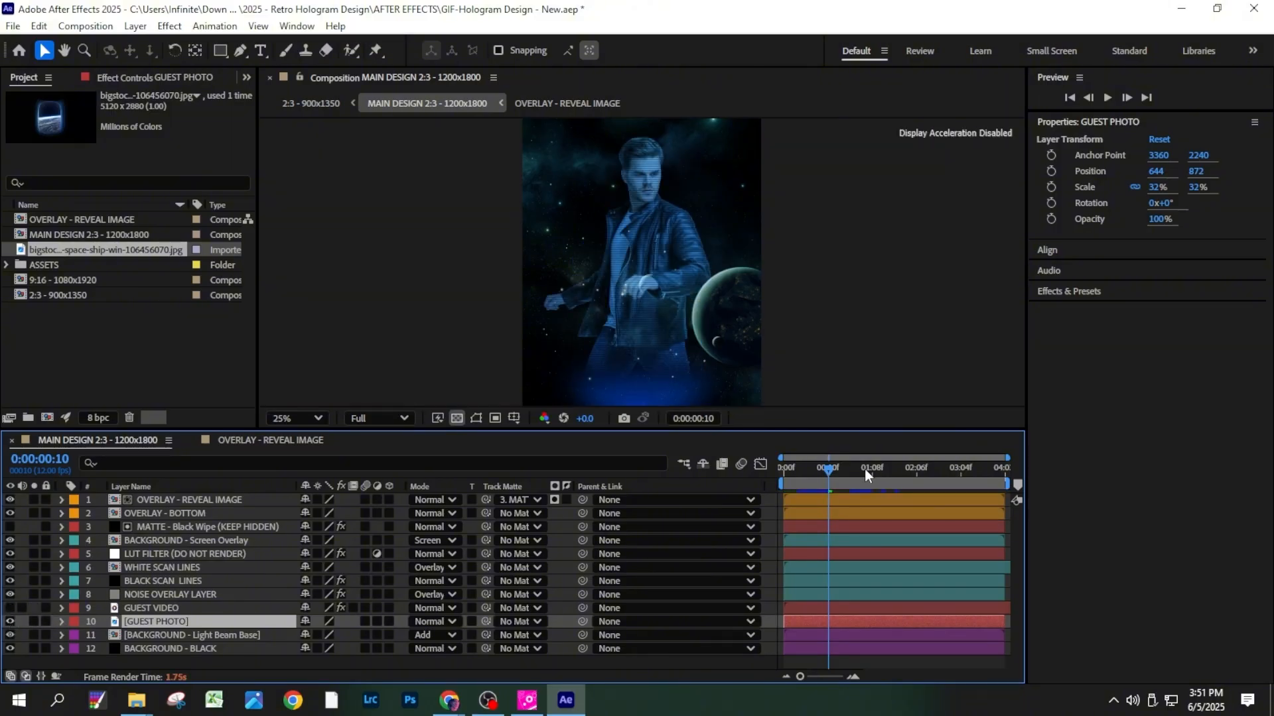
left_click(9, 622)
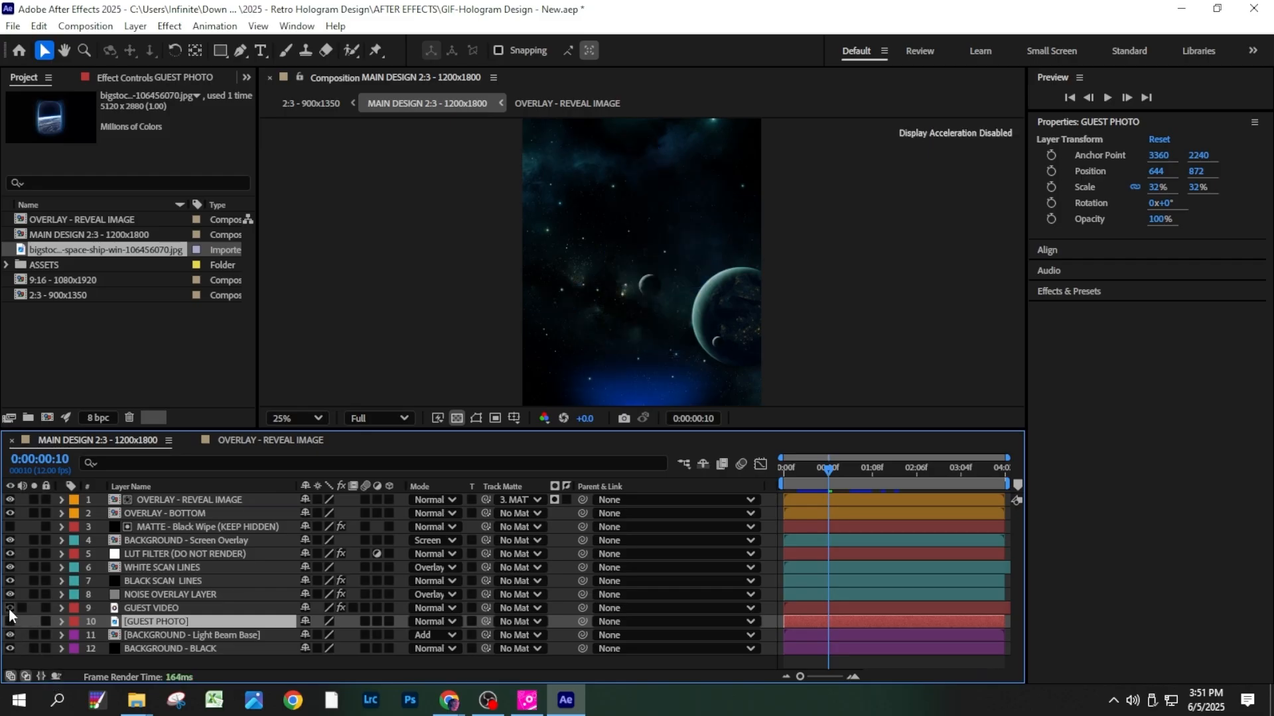
left_click(9, 608)
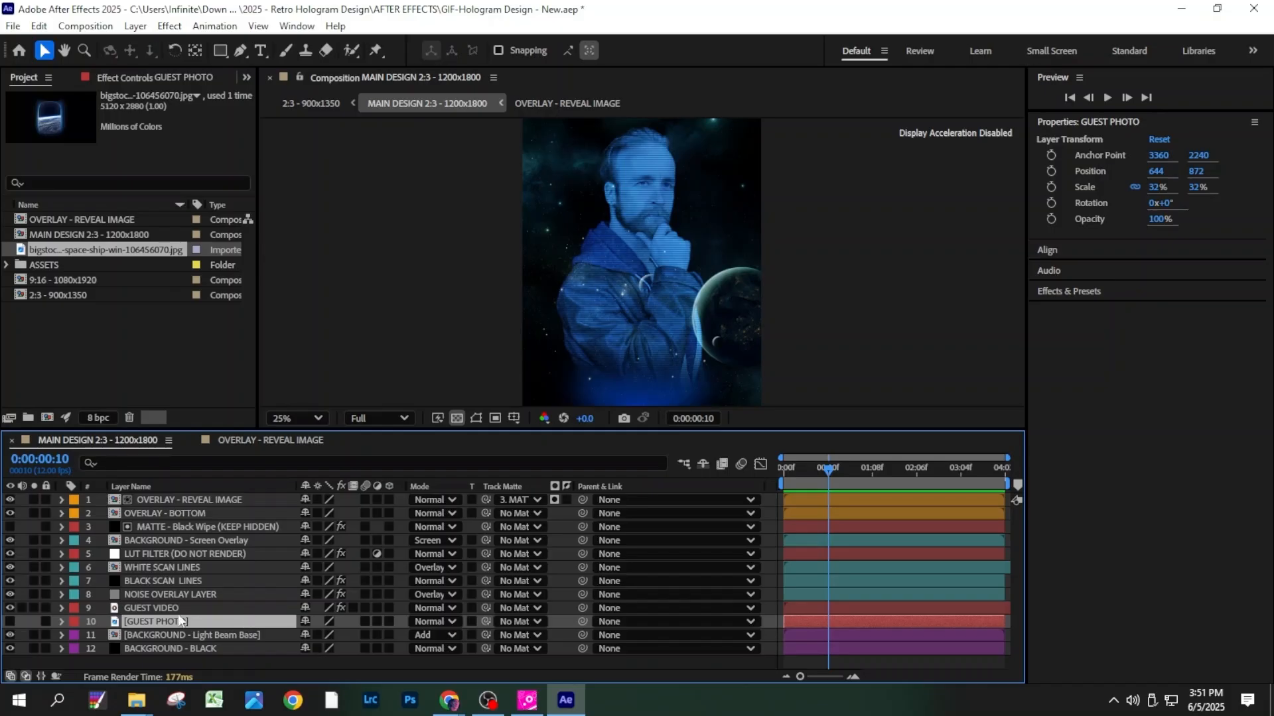
- Examine the BACKGROUND - Light Beam Base and BACKGROUND - BLACK layers
left_click(199, 635)
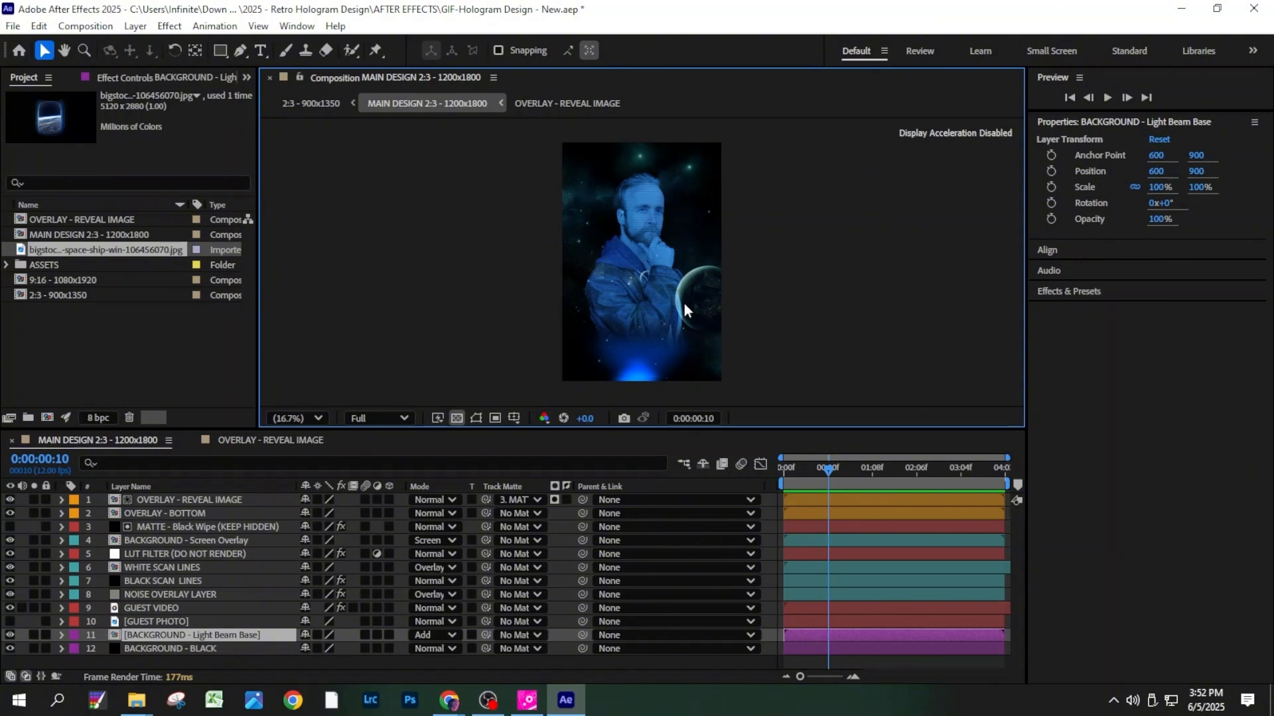
left_click(255, 651)
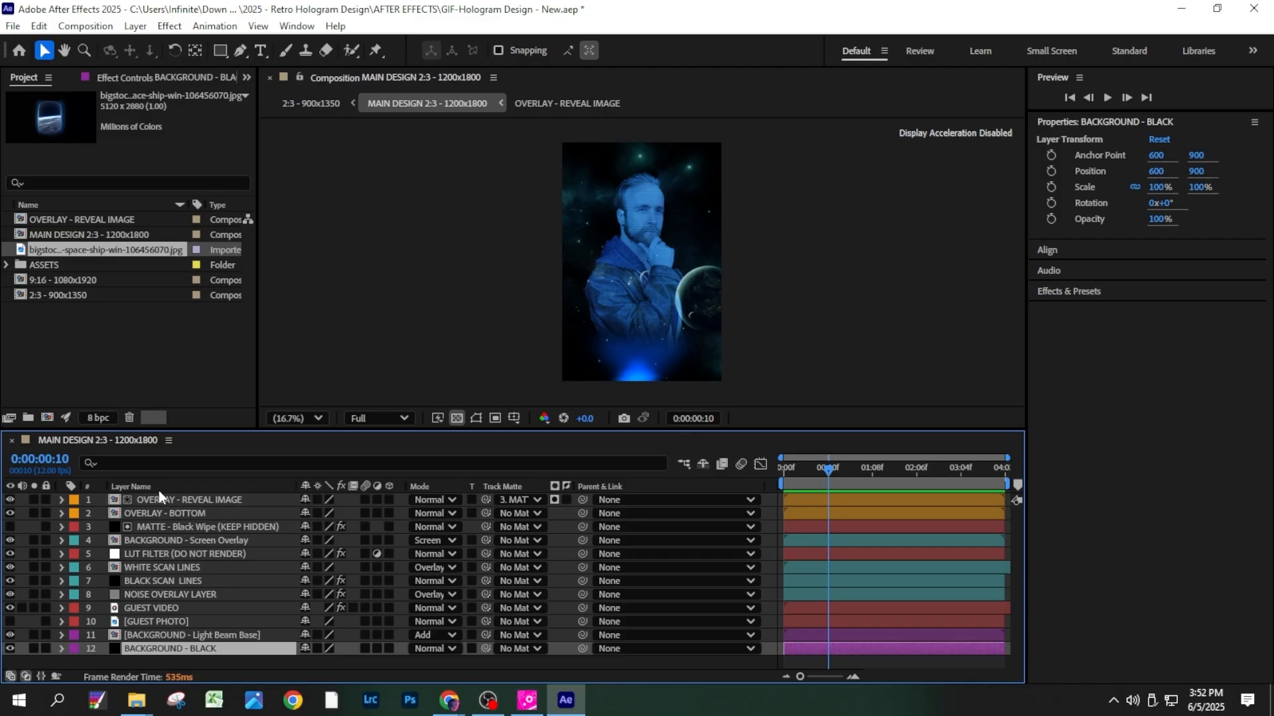
- Open the OVERLAY - REVEAL IMAGE composition and import the spaceship window image bigstock-Earth-planet-in-space-ship-win-106456070 from Source Files
double_click(240, 502)
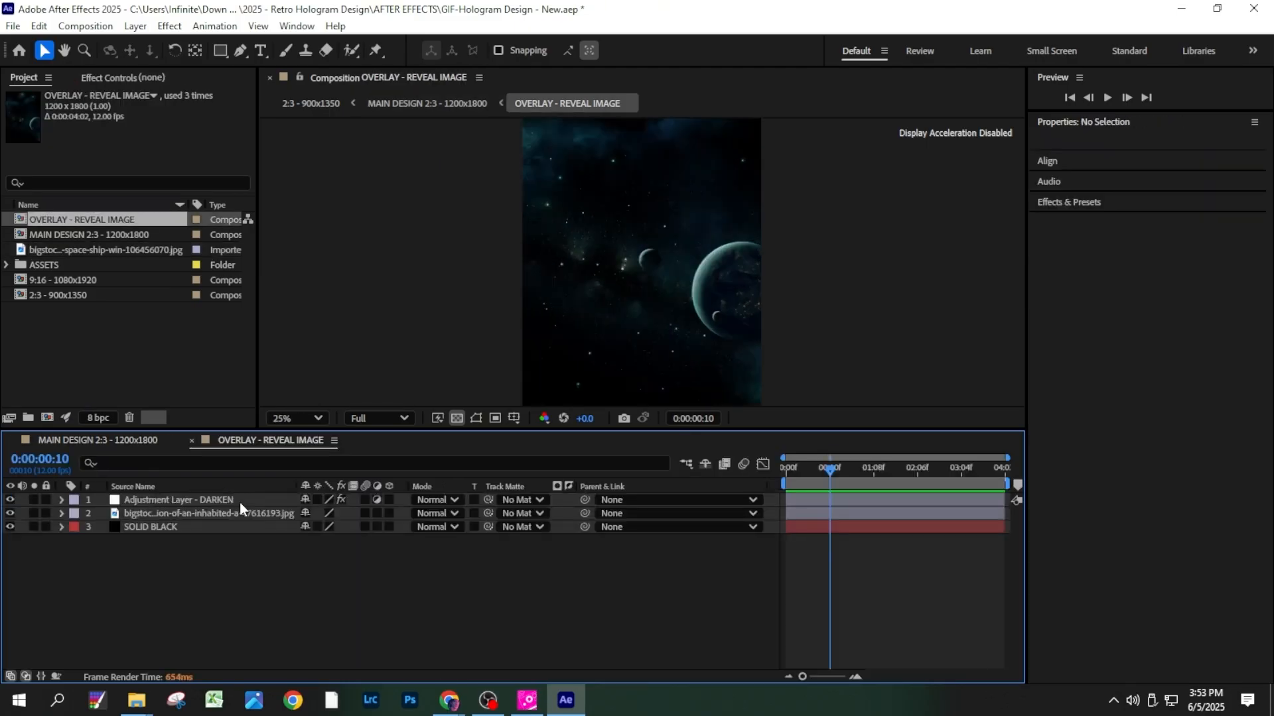
left_click(219, 512)
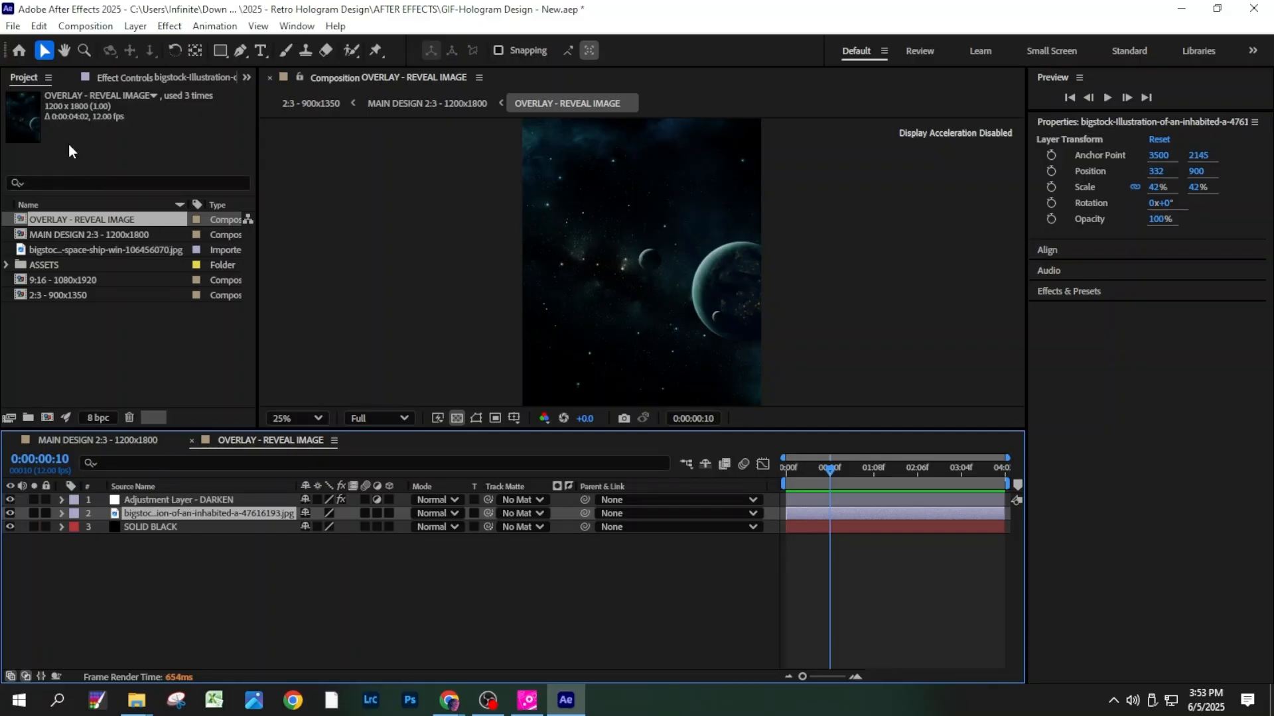
left_click(18, 25)
mouse_move(105, 248)
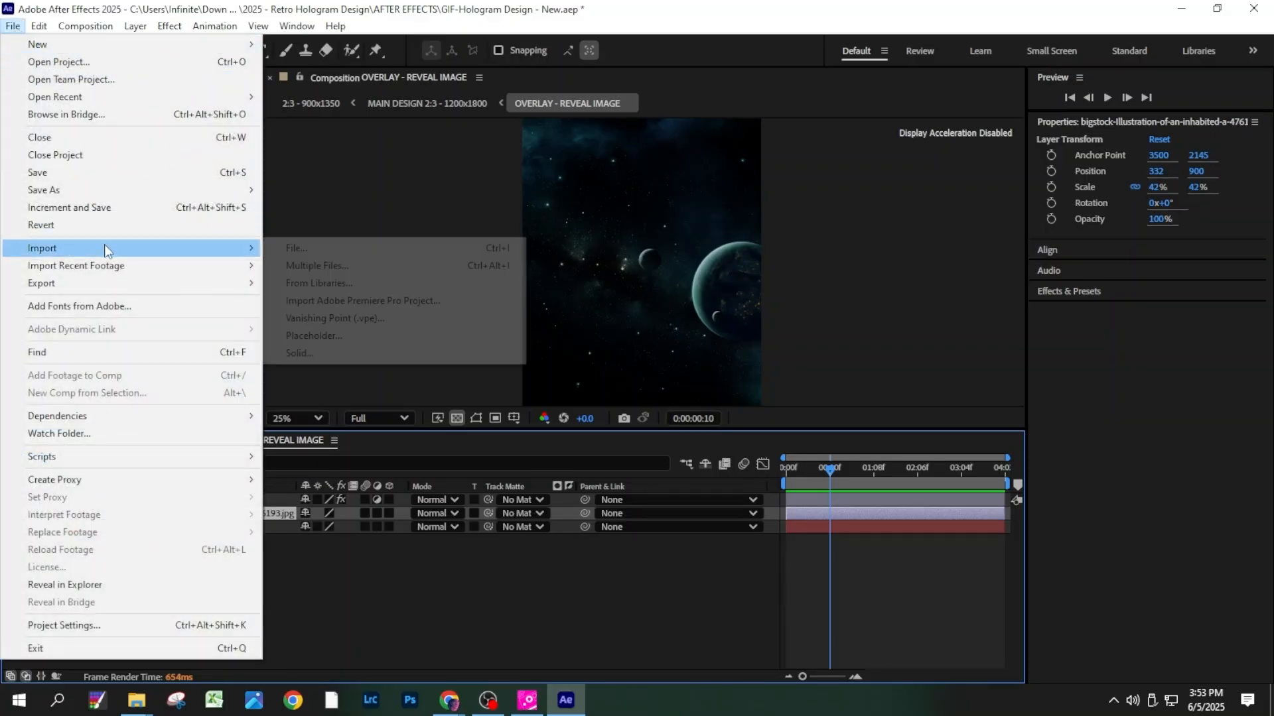
left_click(295, 248)
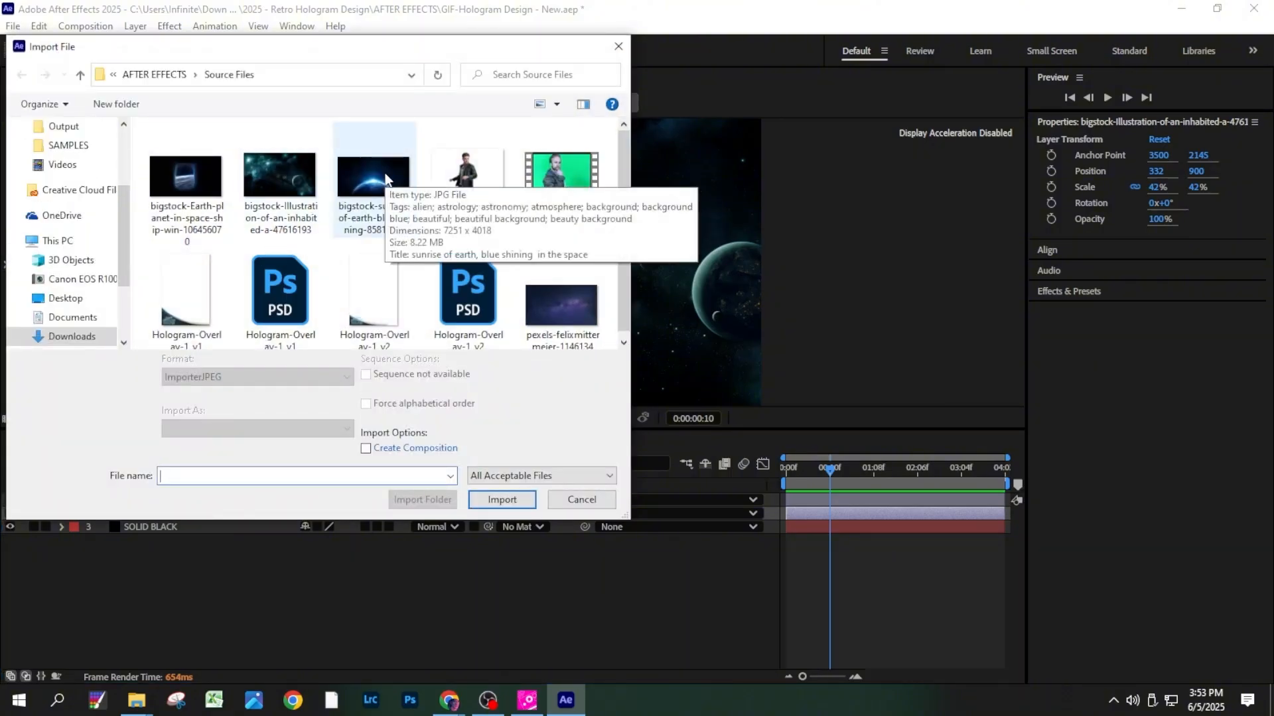
double_click(186, 176)
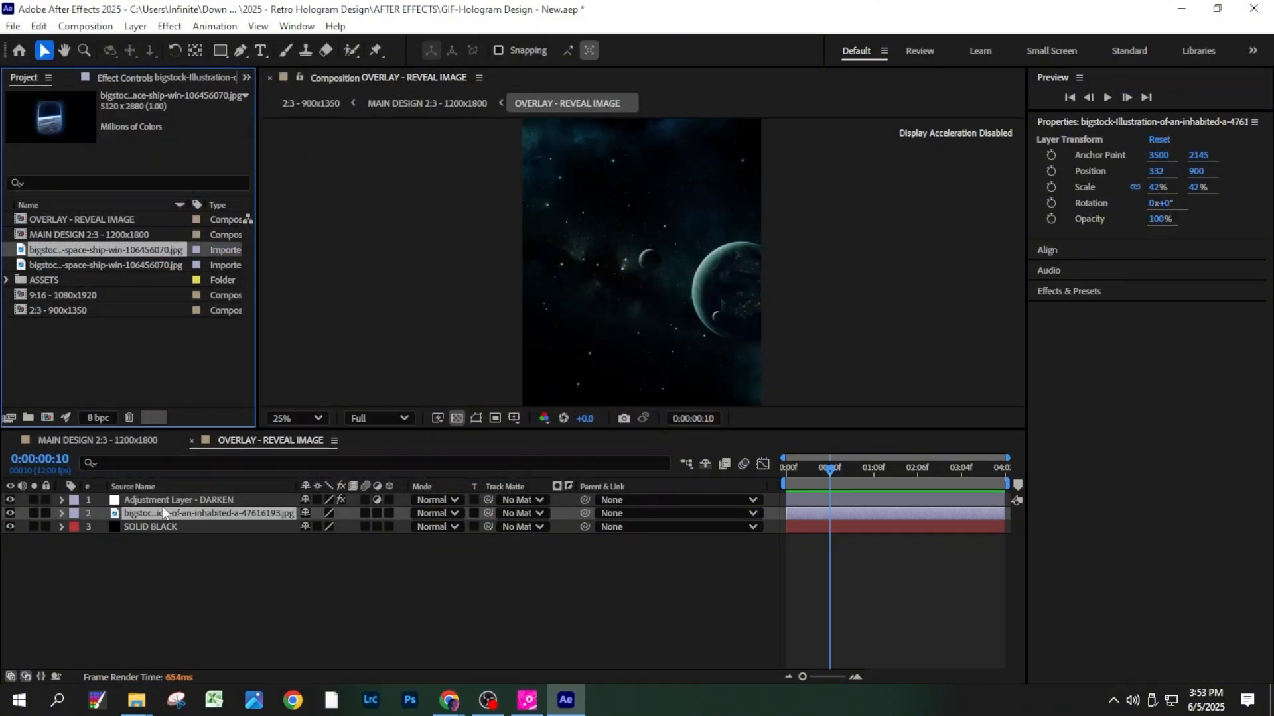
- Place the spaceship window image below Adjustment Layer - DARKEN, scale it to 63%, and position it at 623, 946
left_click_drag(89, 258, 162, 512)
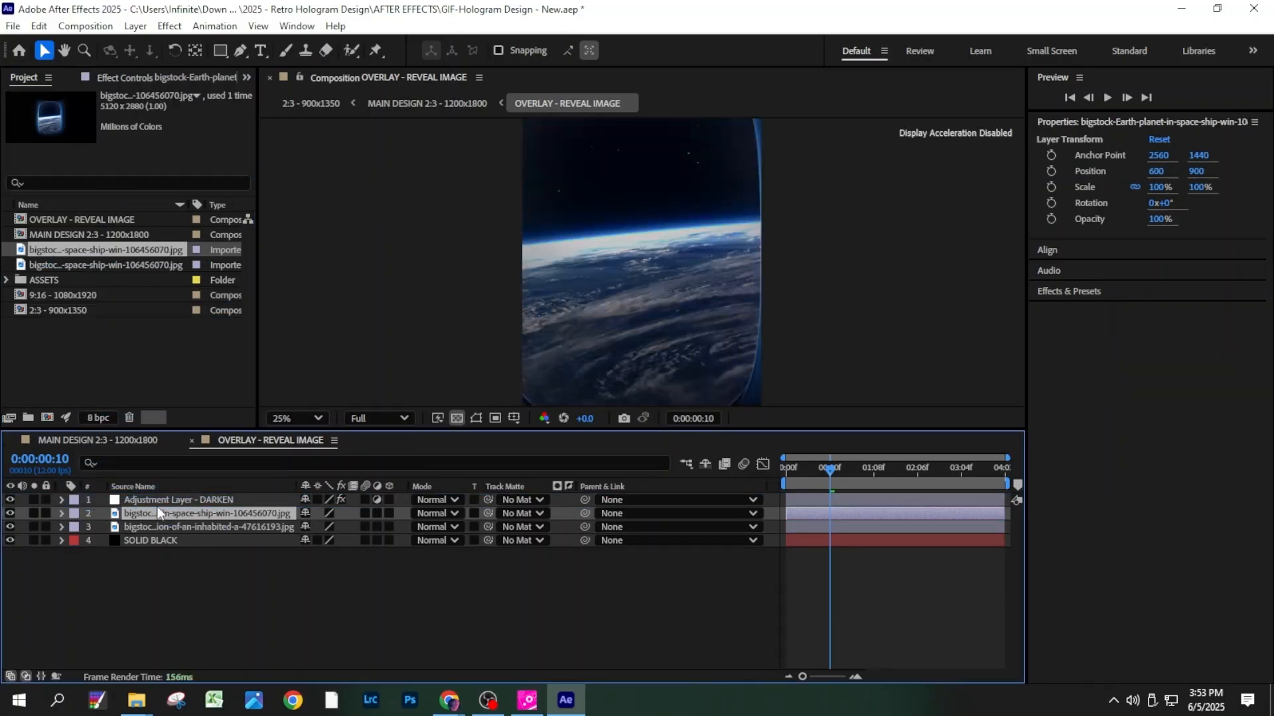
key("s")
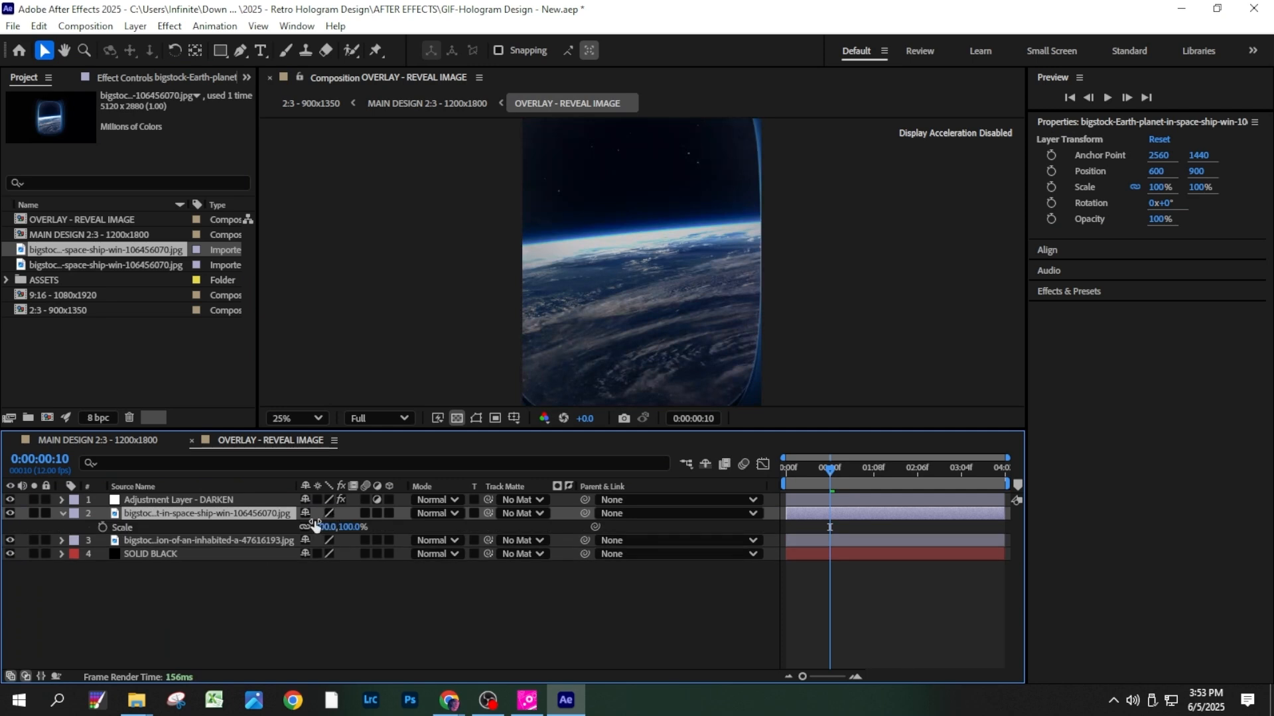
left_click_drag(347, 535, 307, 516)
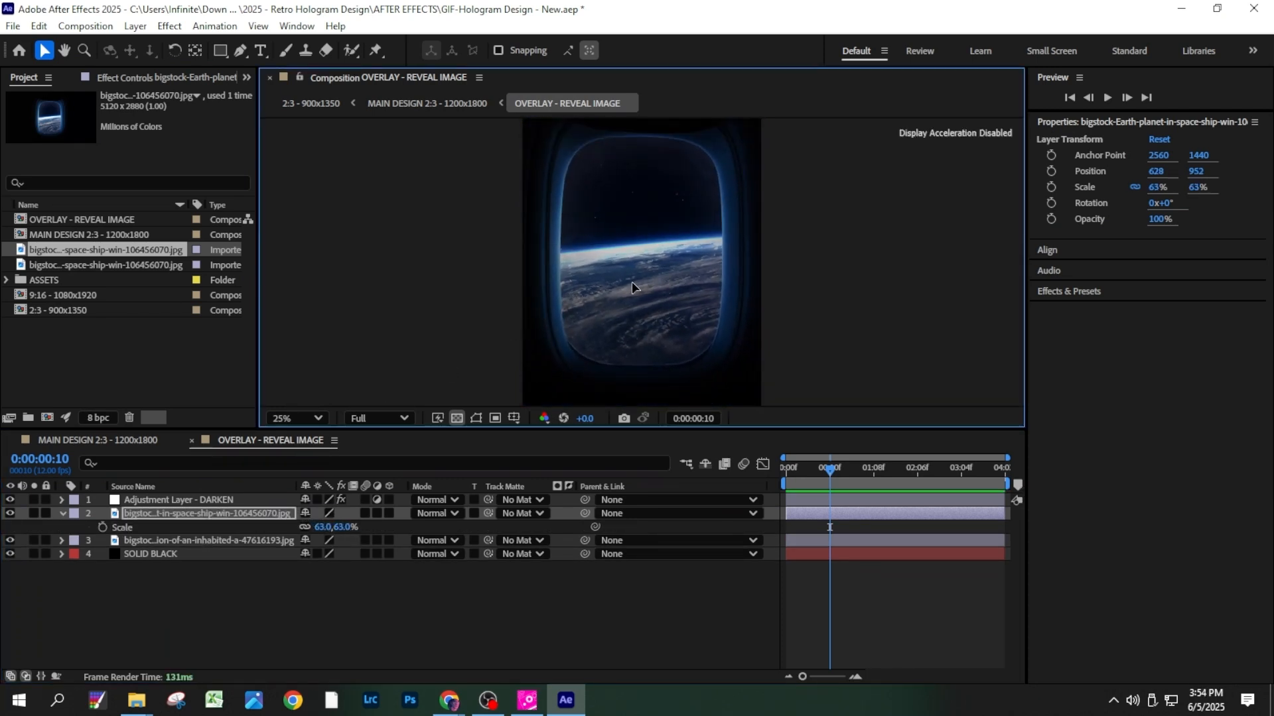
left_click_drag(631, 280, 629, 288)
left_click(228, 512)
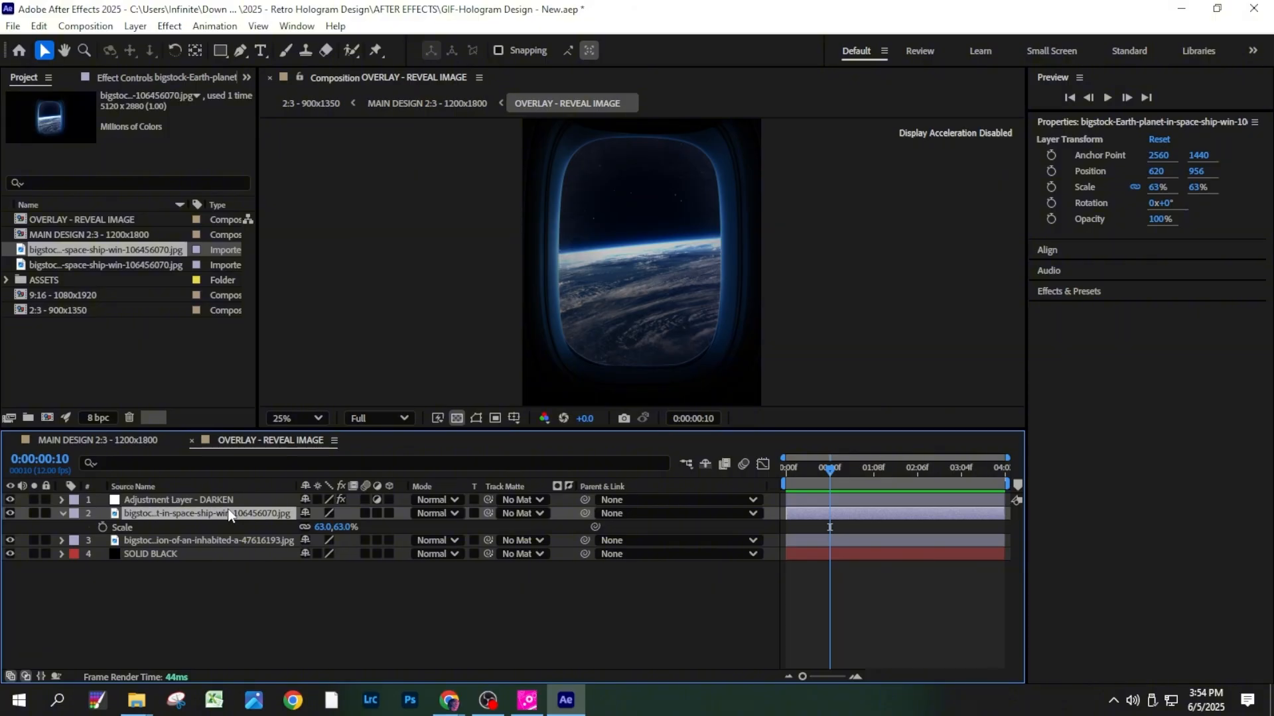
key("p")
mouse_move(310, 527)
left_mouse_down()
mouse_move(347, 527)
mouse_move(303, 528)
left_mouse_up()
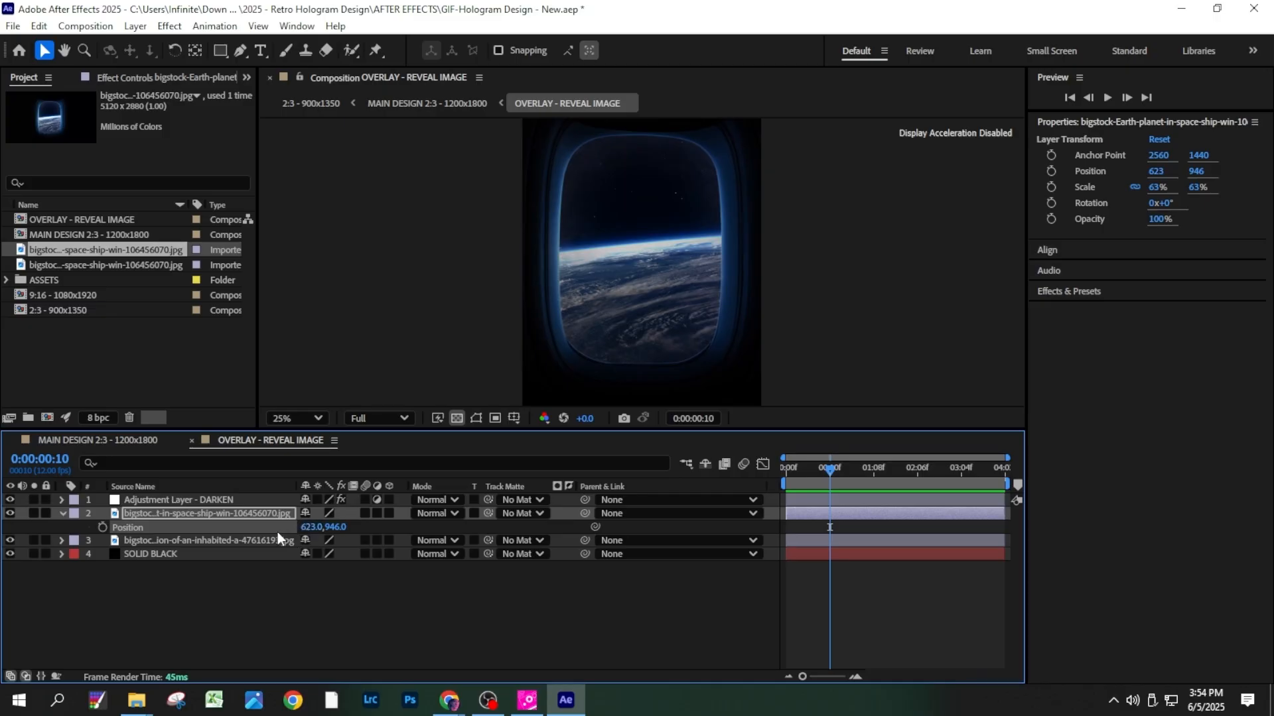
- Check the spaceship window reveal in the MAIN DESIGN composition, hide its image layer in OVERLAY - REVEAL IMAGE, and return
left_click(150, 440)
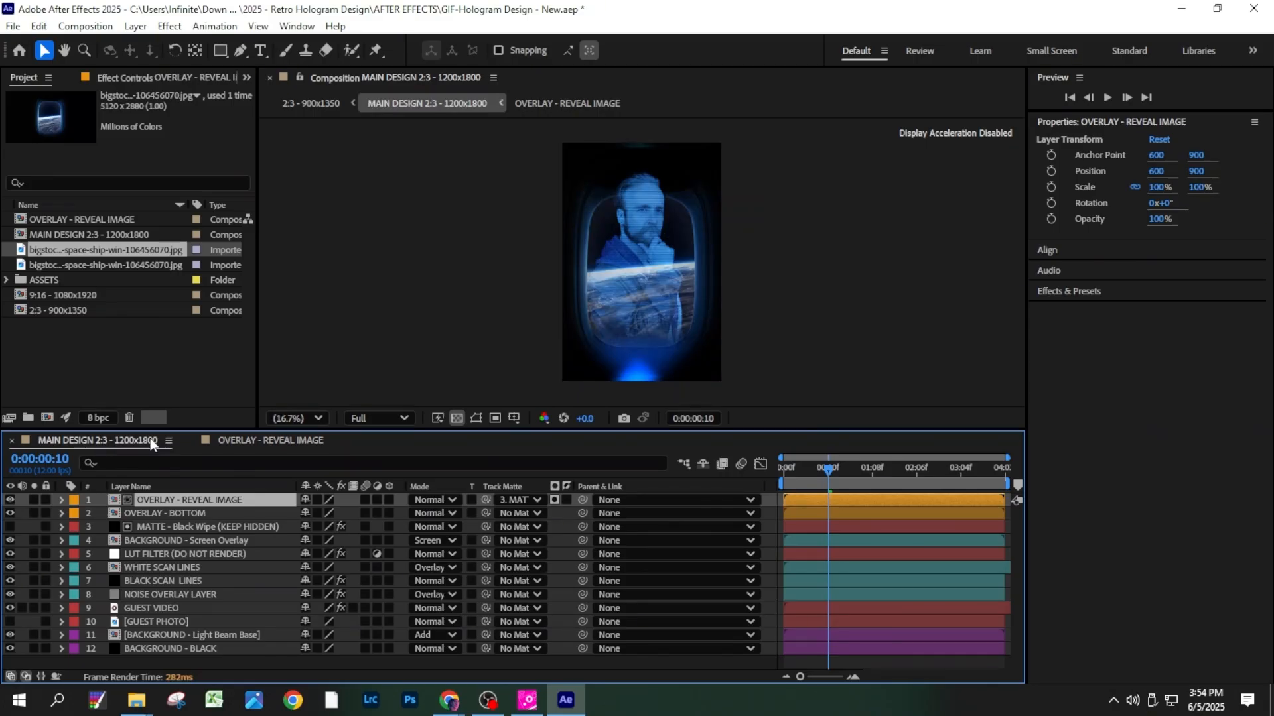
left_click(293, 438)
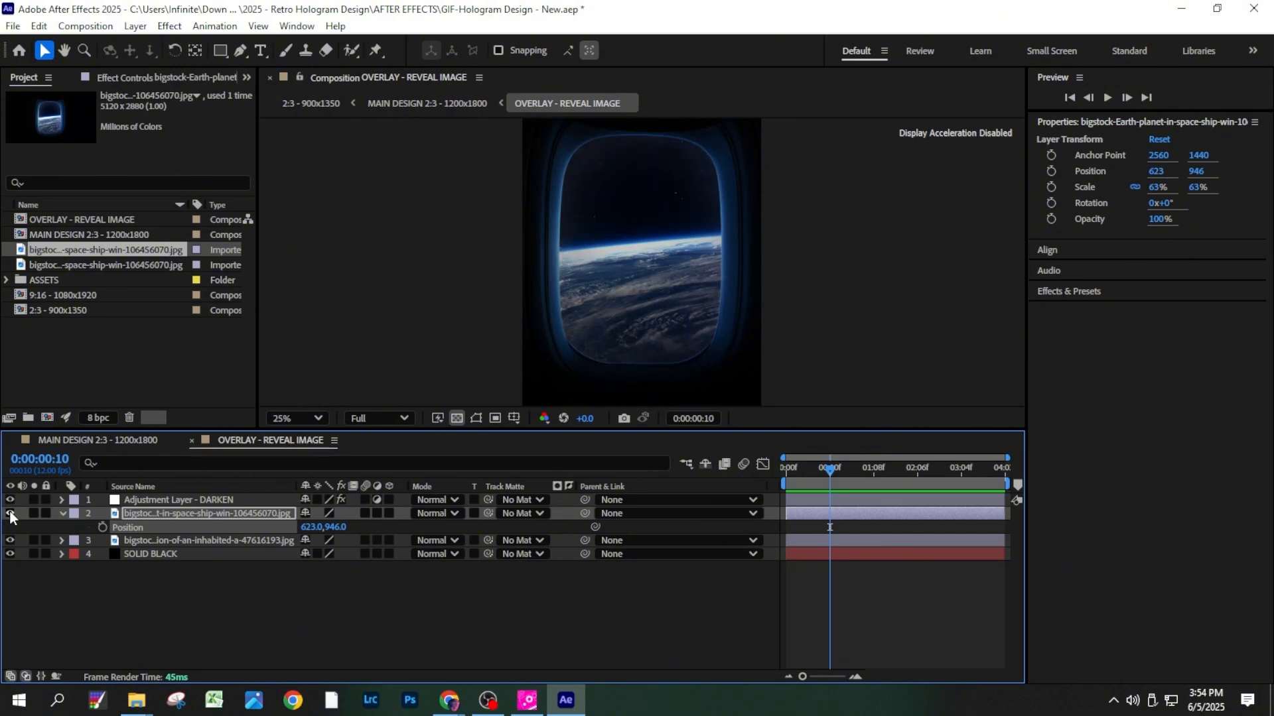
left_click(106, 440)
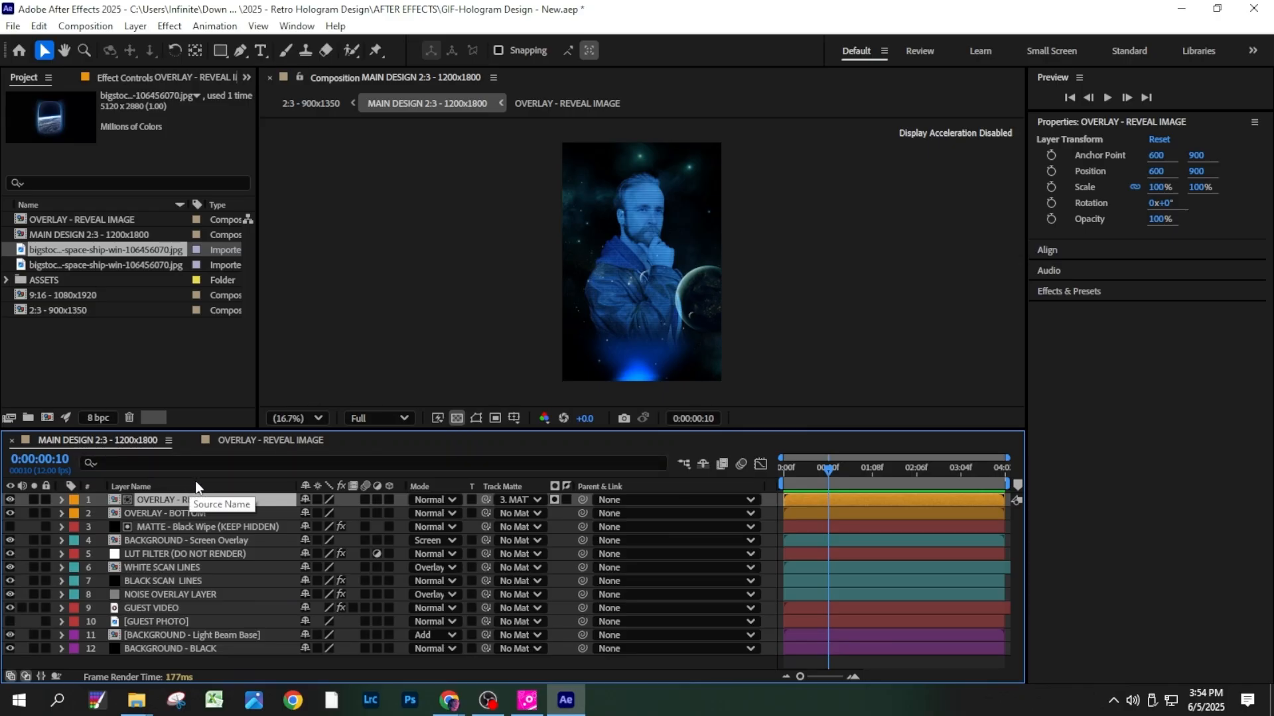
- Import Hologram-Overlay-1_v2.png and place it as the uppermost layer of the MAIN DESIGN 2:3 composition
left_click(200, 508)
left_click(200, 502)
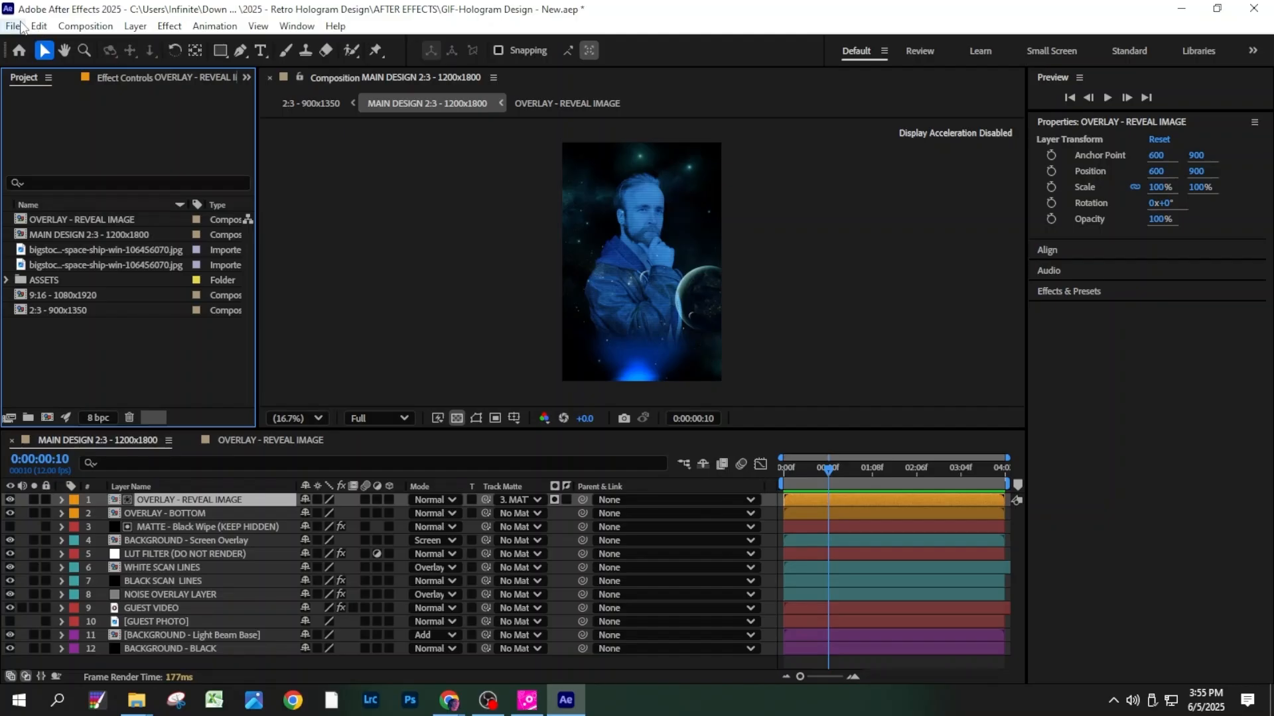
left_click(13, 26)
mouse_move(238, 249)
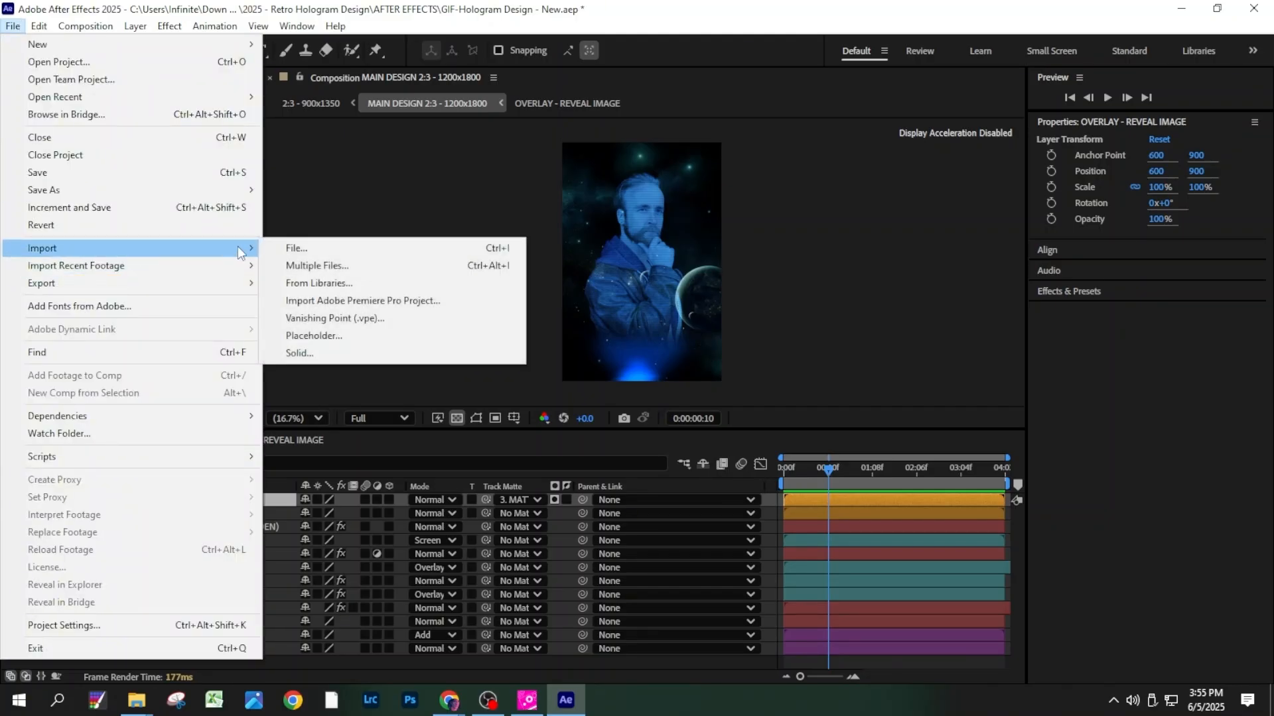
left_click(296, 248)
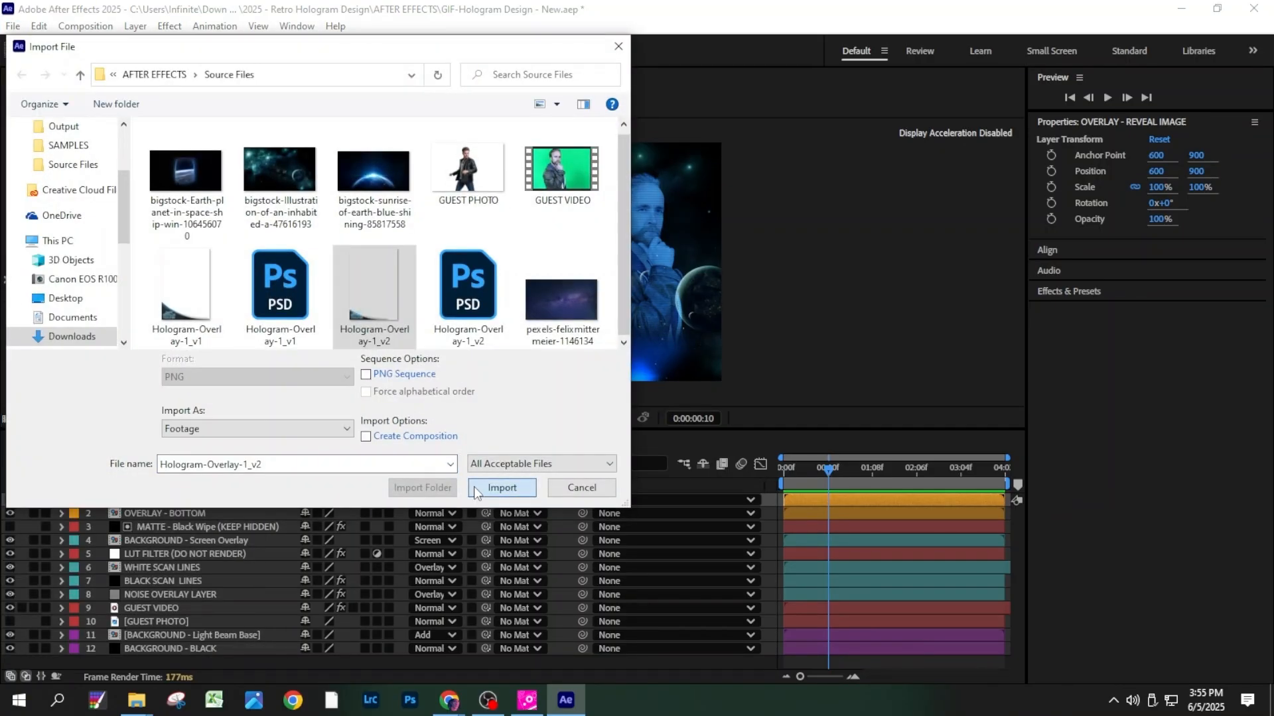
left_click(502, 487)
left_click_drag(114, 250, 179, 495)
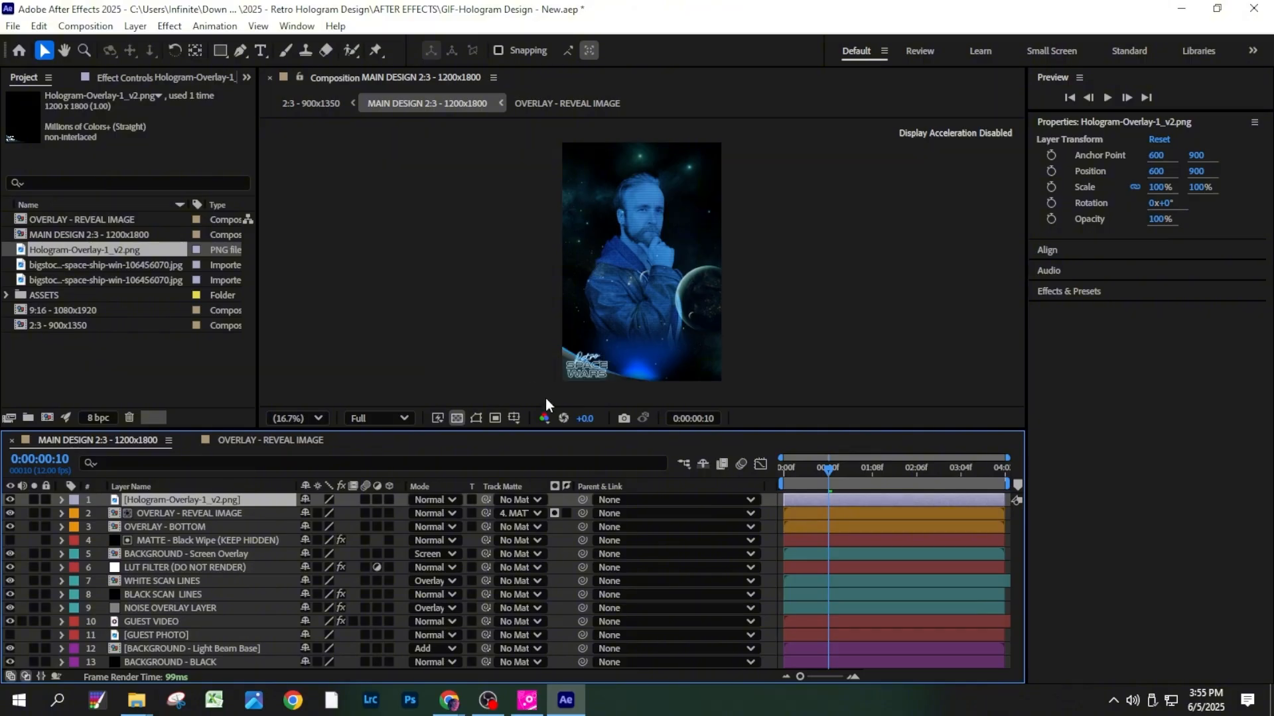
- Delete the Hologram-Overlay-1_v2.png layer and hide all layers beneath OVERLAY - BOTTOM, leaving only the two overlay layers visible
left_click_drag(509, 446, 509, 455)
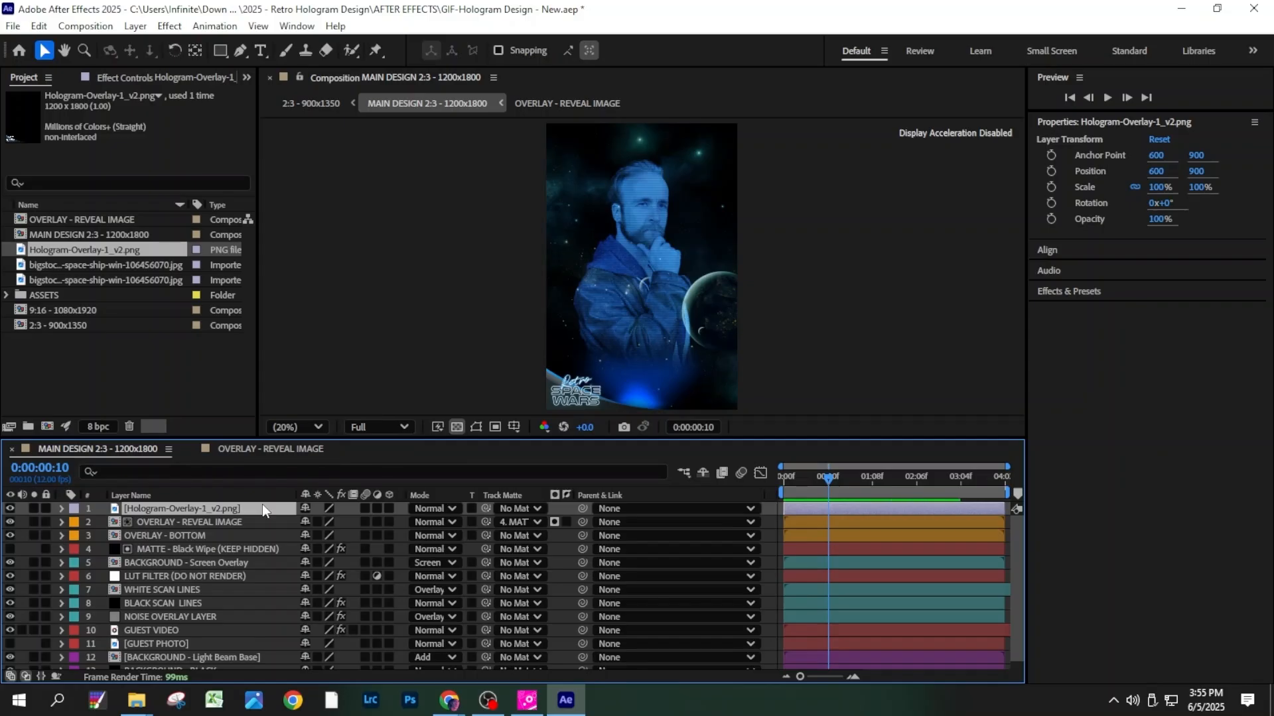
key("Delete")
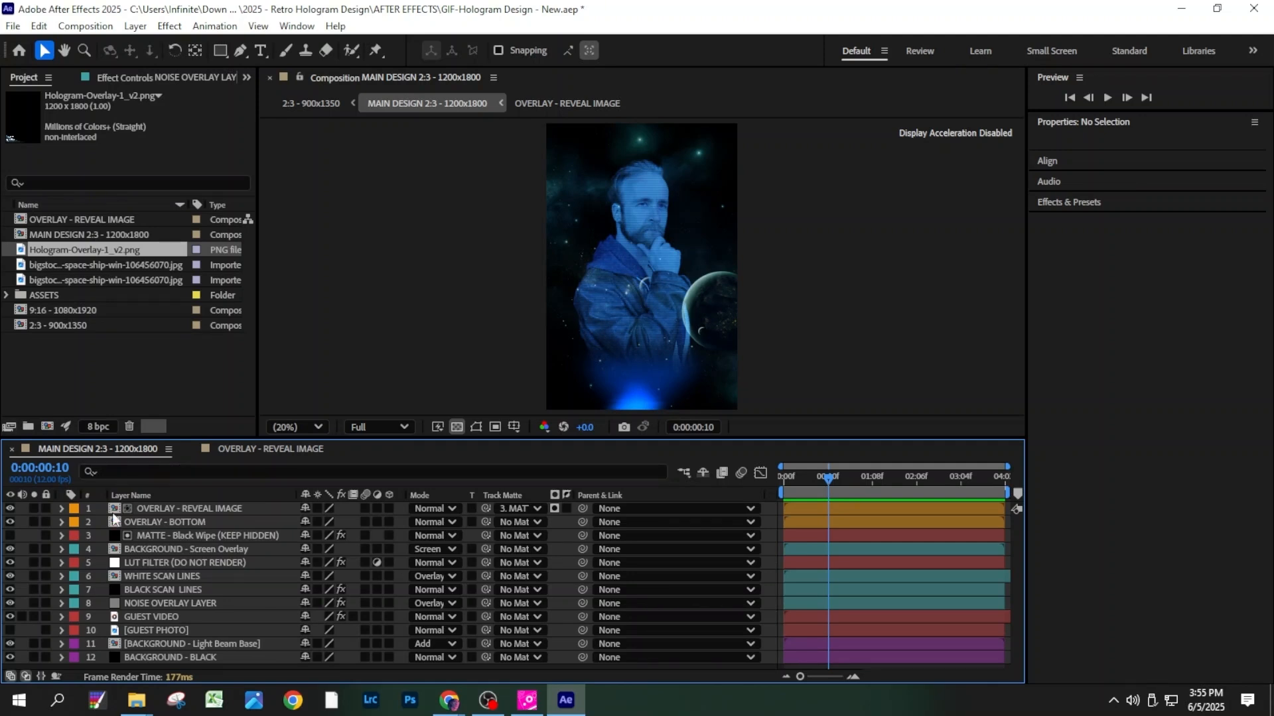
left_click(13, 562)
left_click_drag(10, 589, 9, 658)
left_click(159, 508)
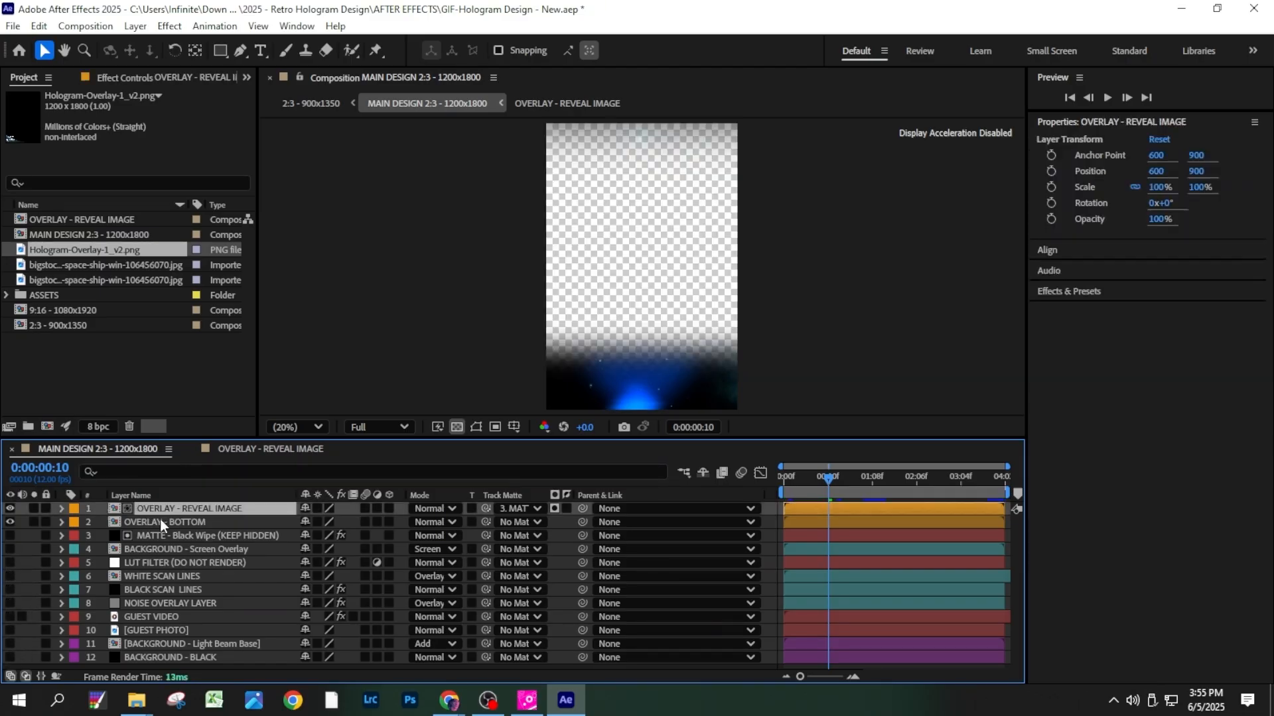
left_click(158, 523)
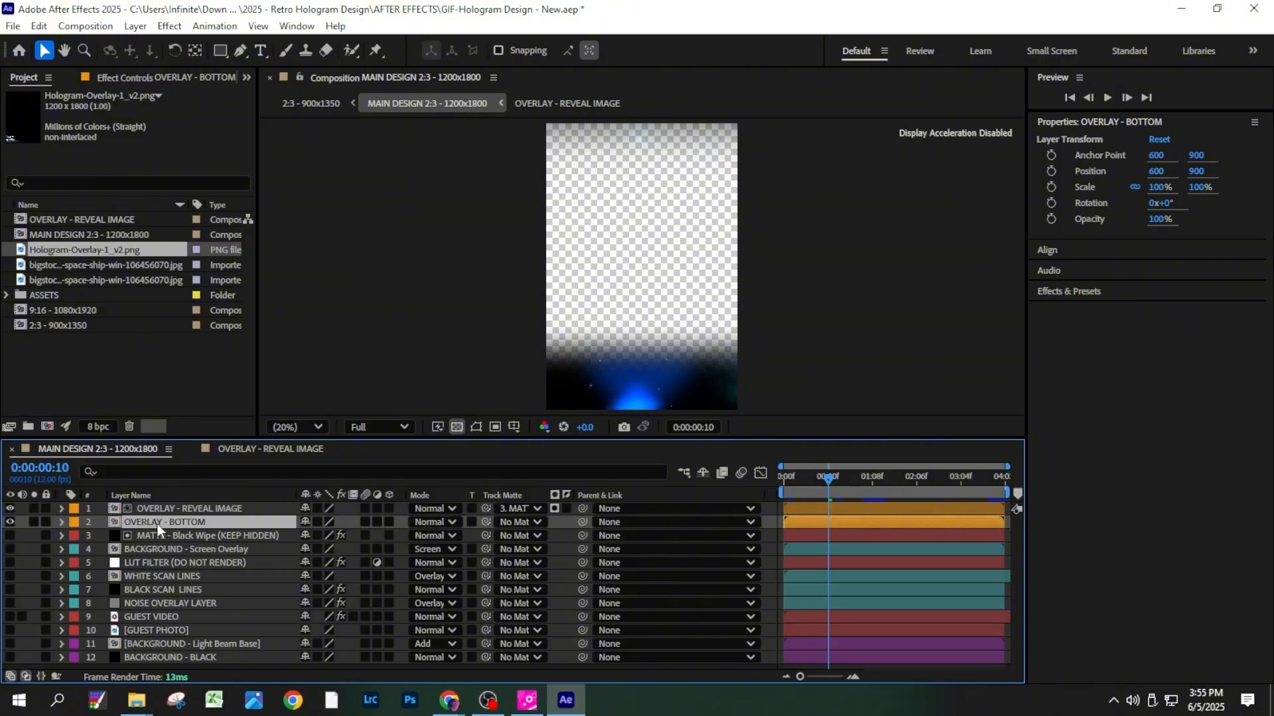
- Add the MAIN DESIGN 2:3 composition to the render queue and set its output to a PNG Sequence with RGB + Alpha channels
left_click(12, 26)
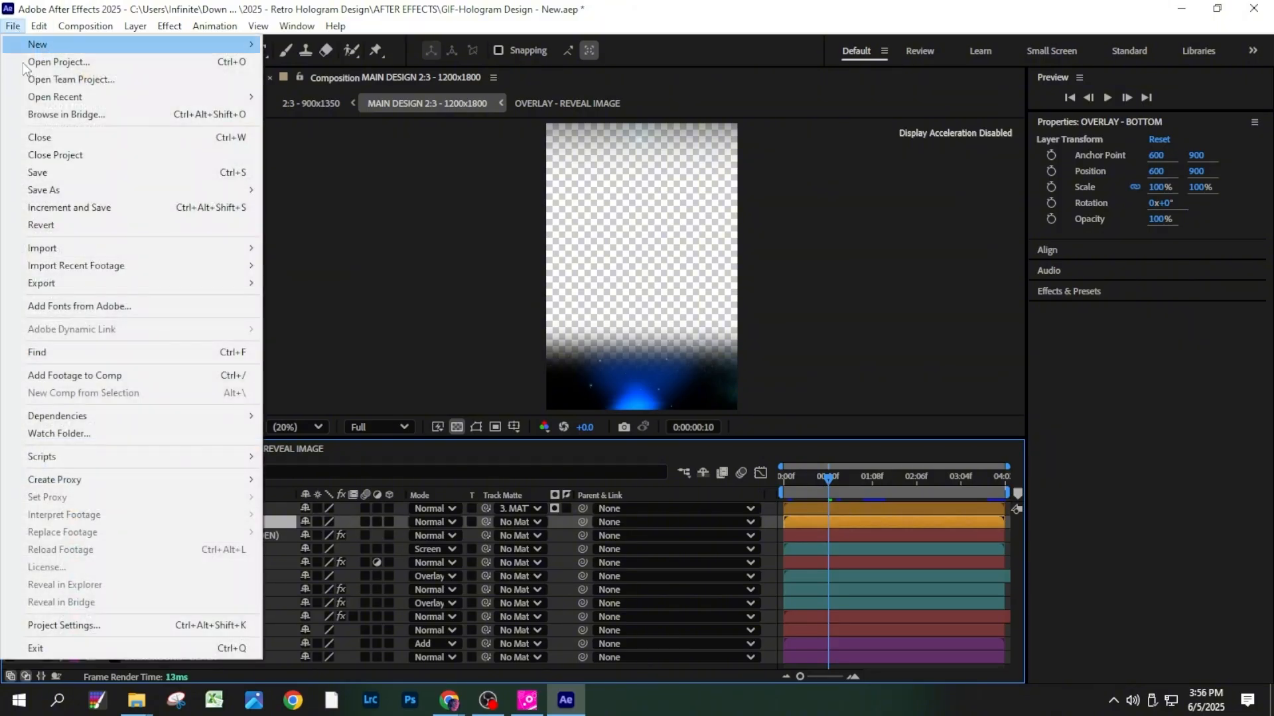
mouse_move(80, 292)
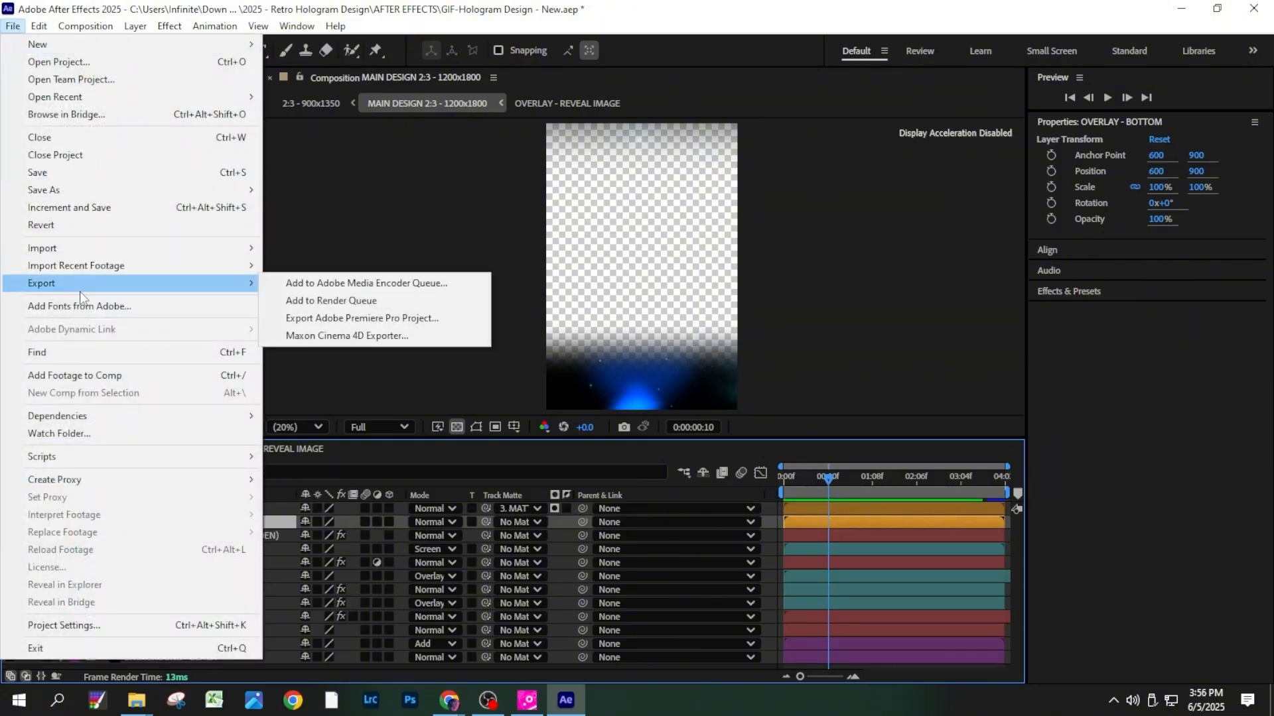
left_click(309, 301)
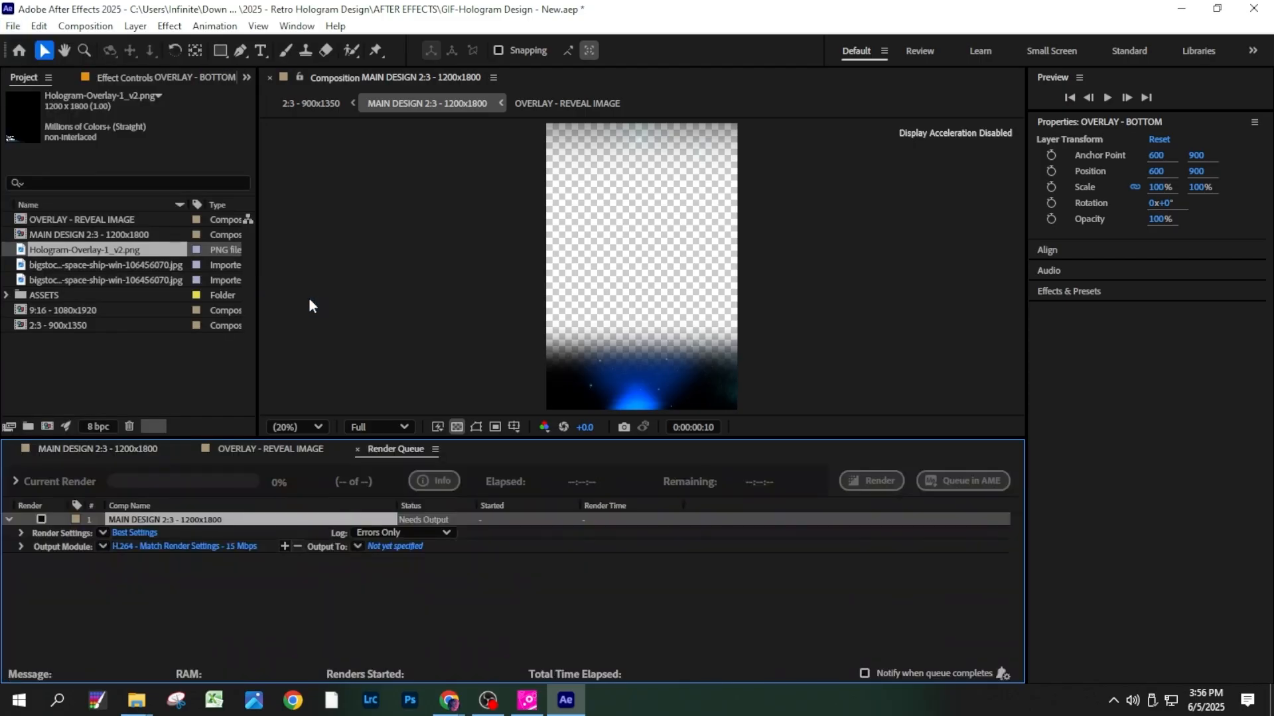
left_click(162, 545)
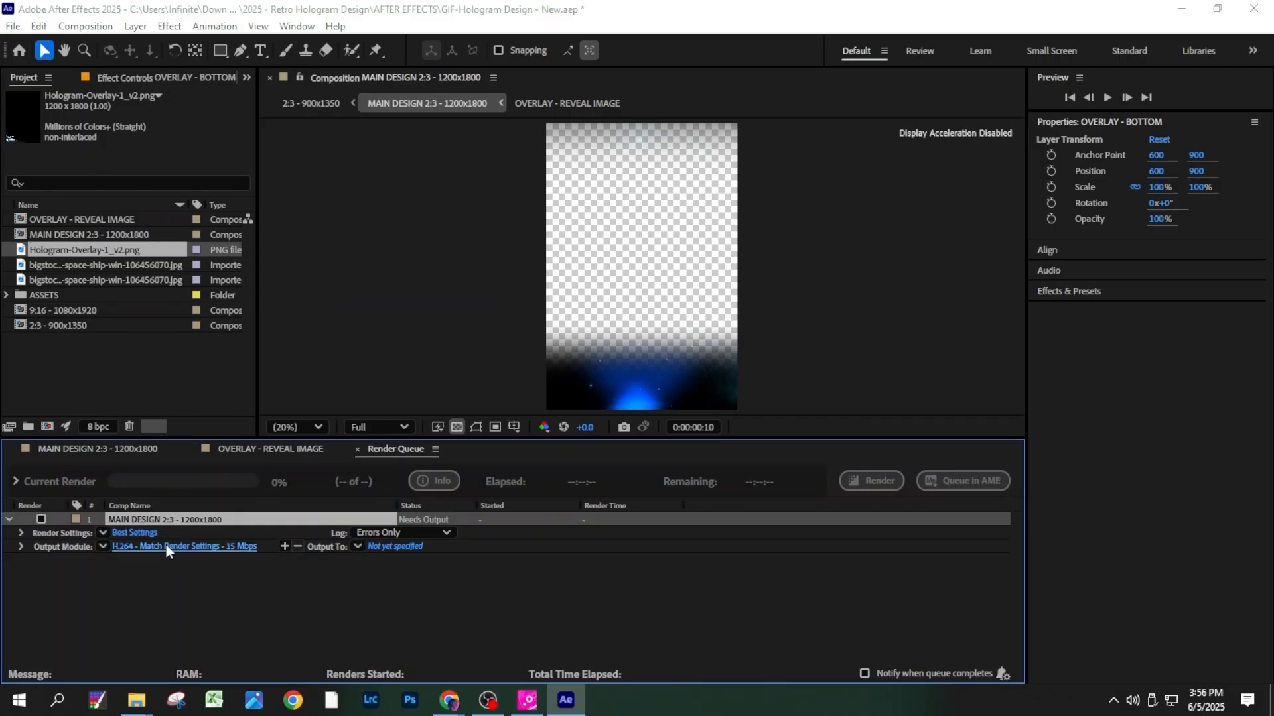
left_click(628, 145)
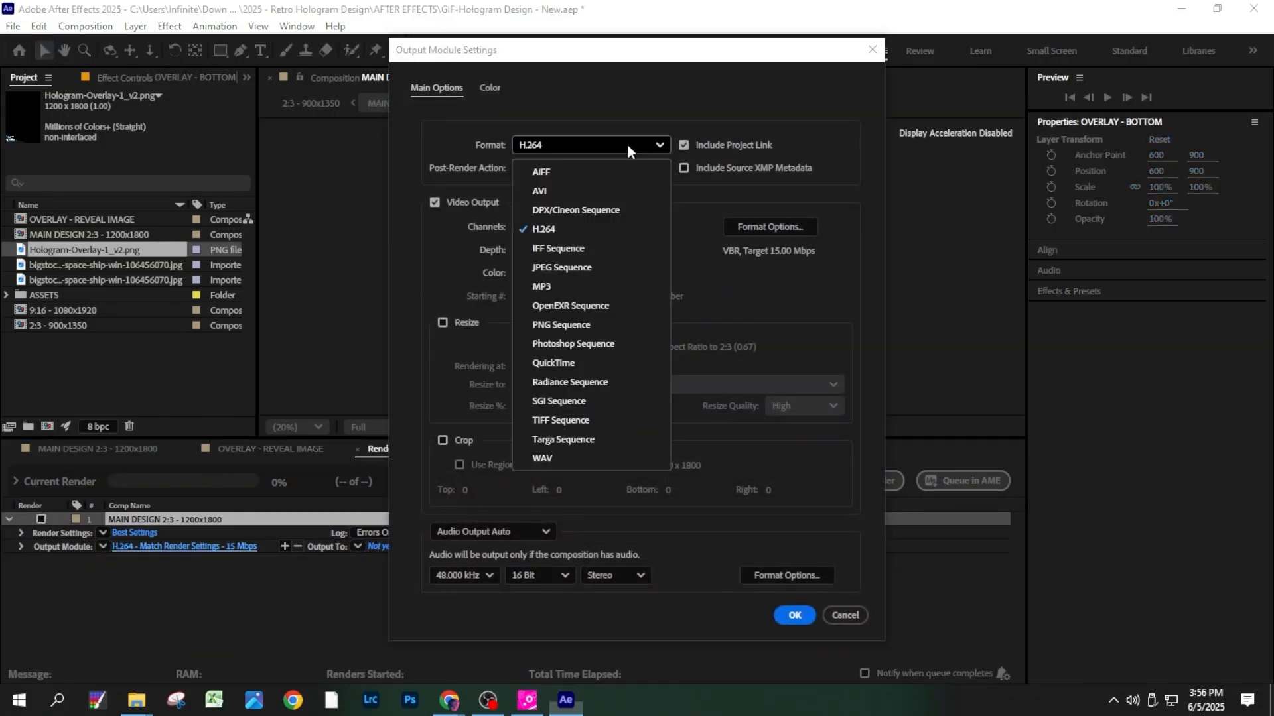
left_click(577, 324)
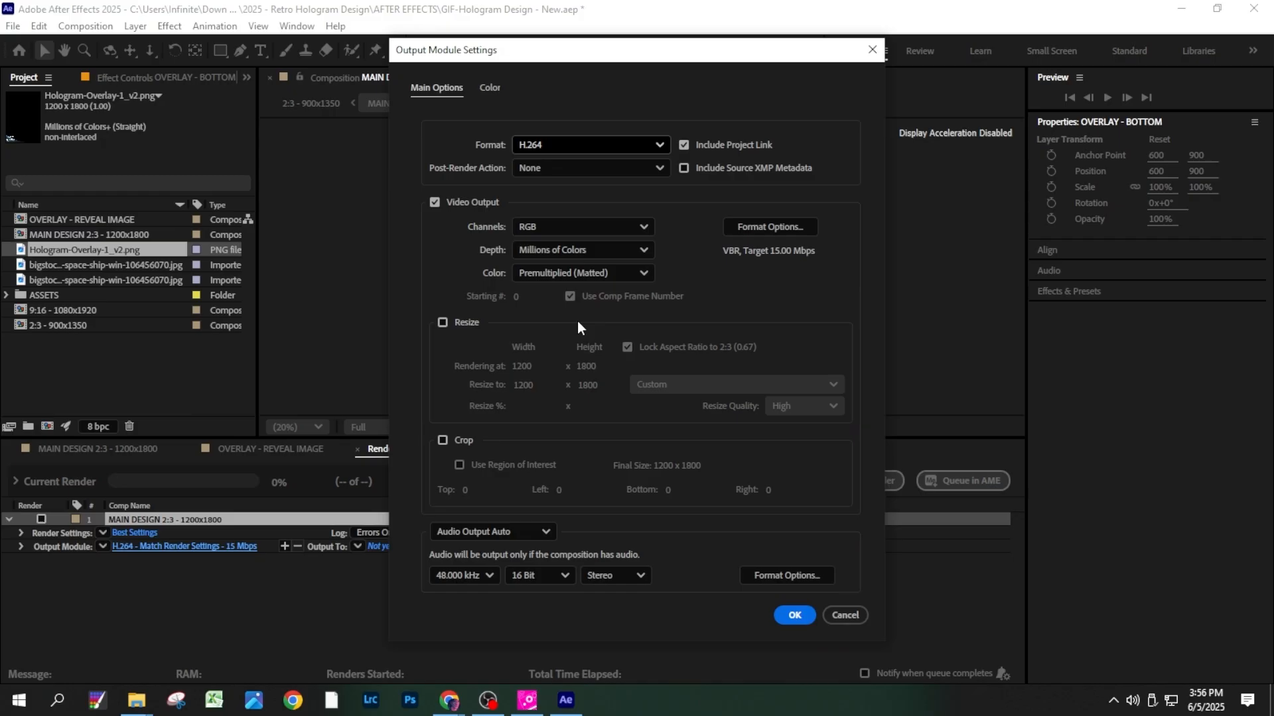
left_click(612, 222)
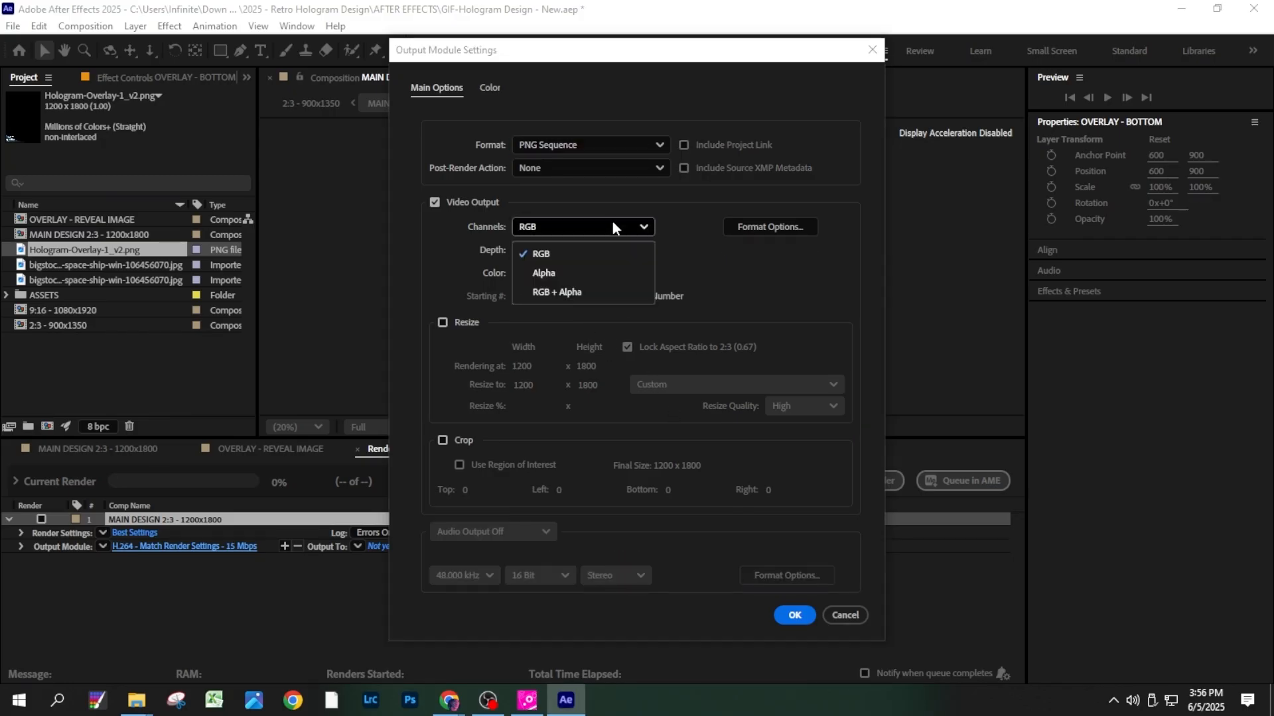
left_click(620, 294)
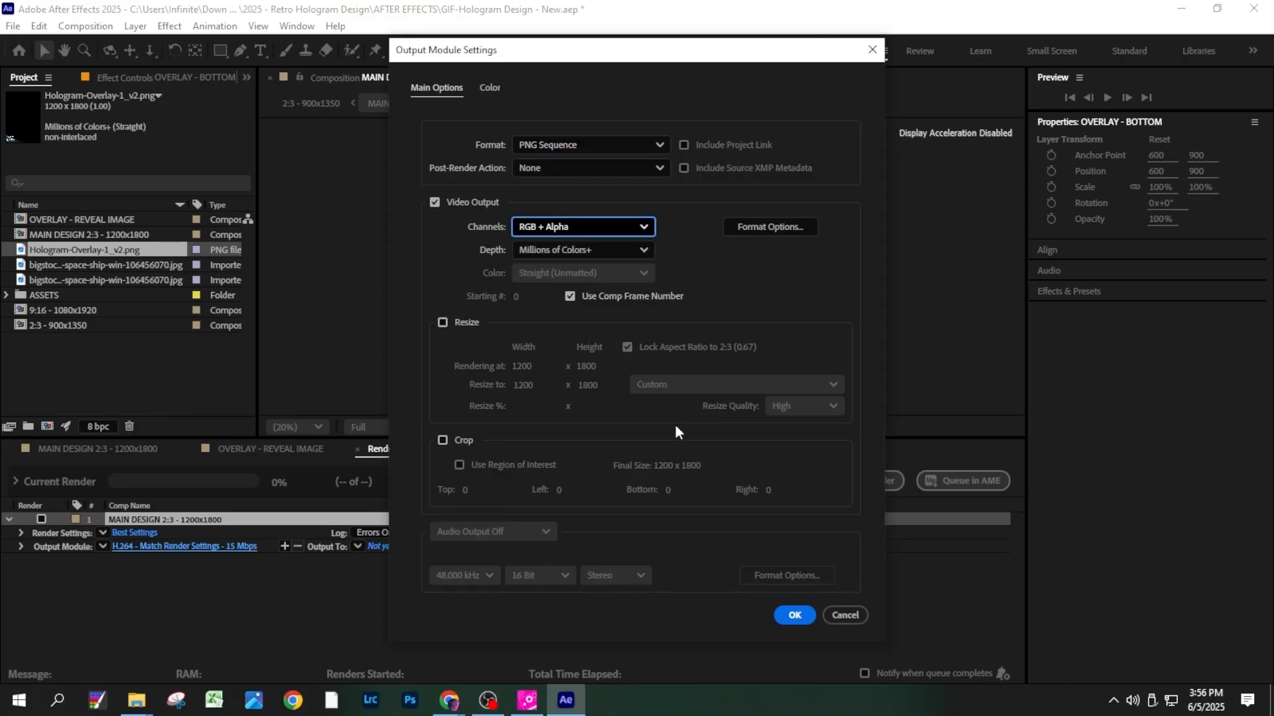
left_click(794, 615)
- Set the PNG output to OVERLAY-1_[#####] in a subfolder called HOLOGRAM-OVERLAY 1 and render the sequence
left_click(396, 547)
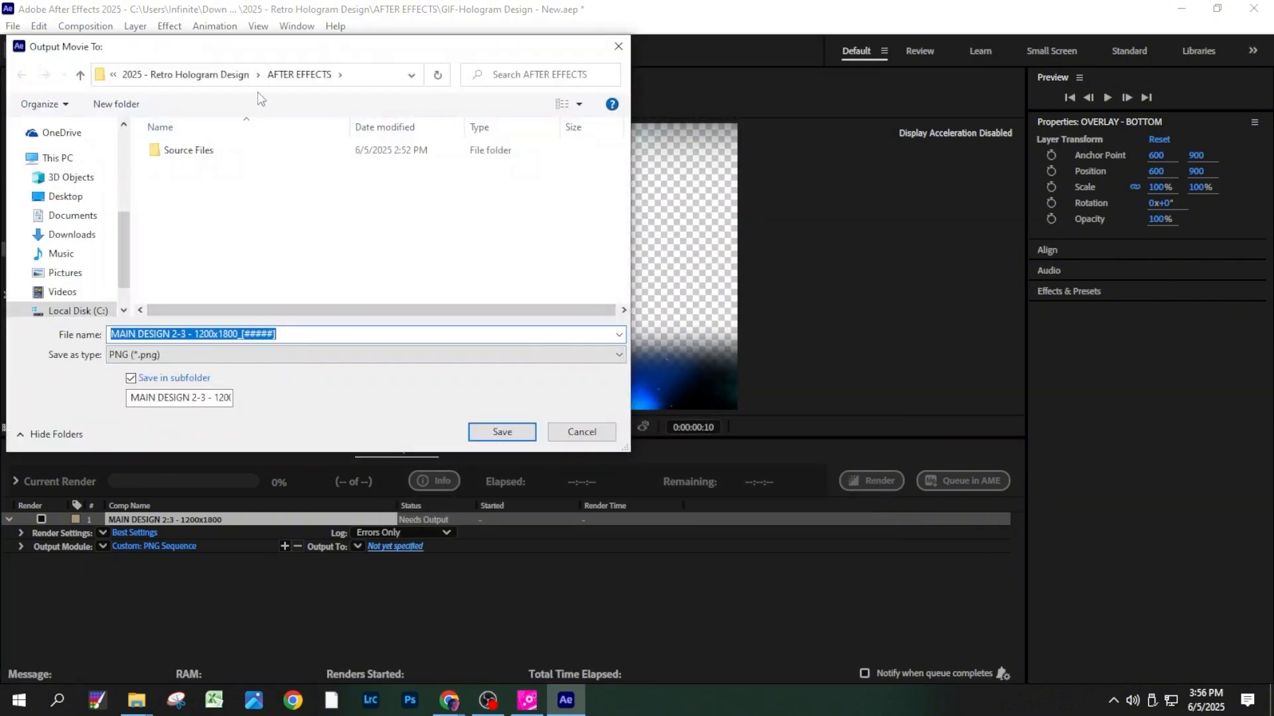
left_click(153, 398)
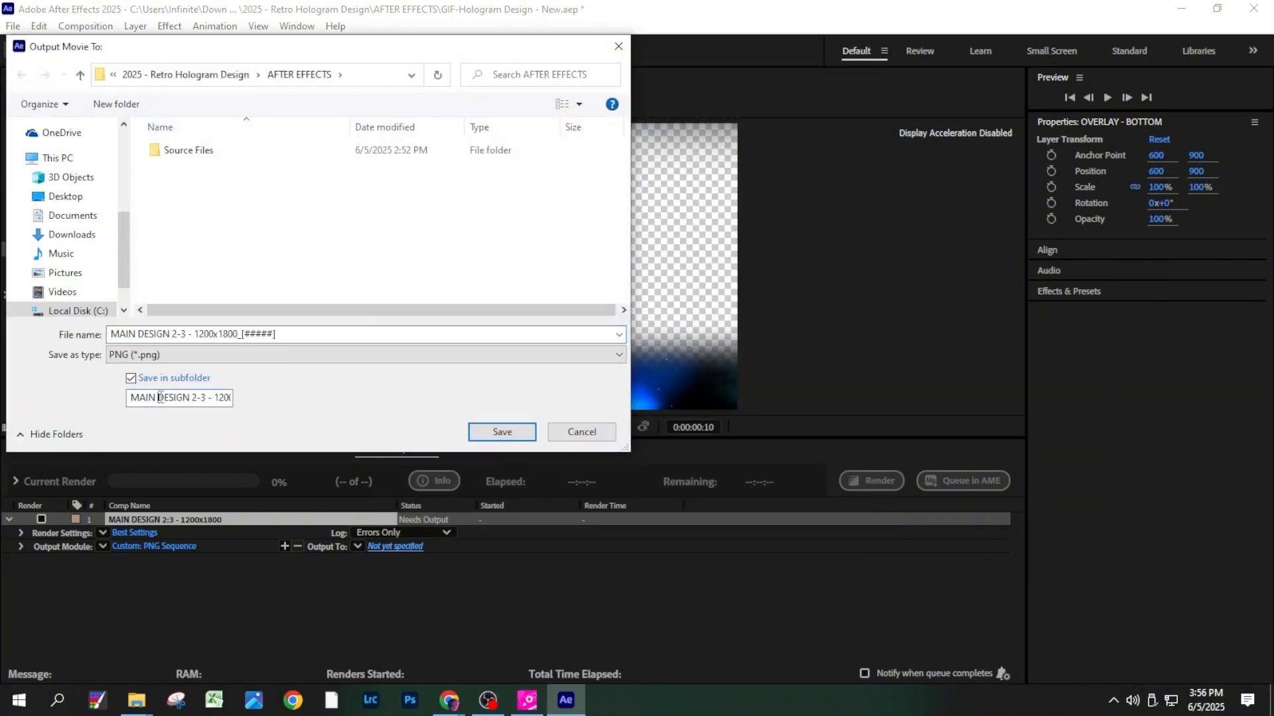
key("ctrl+a")
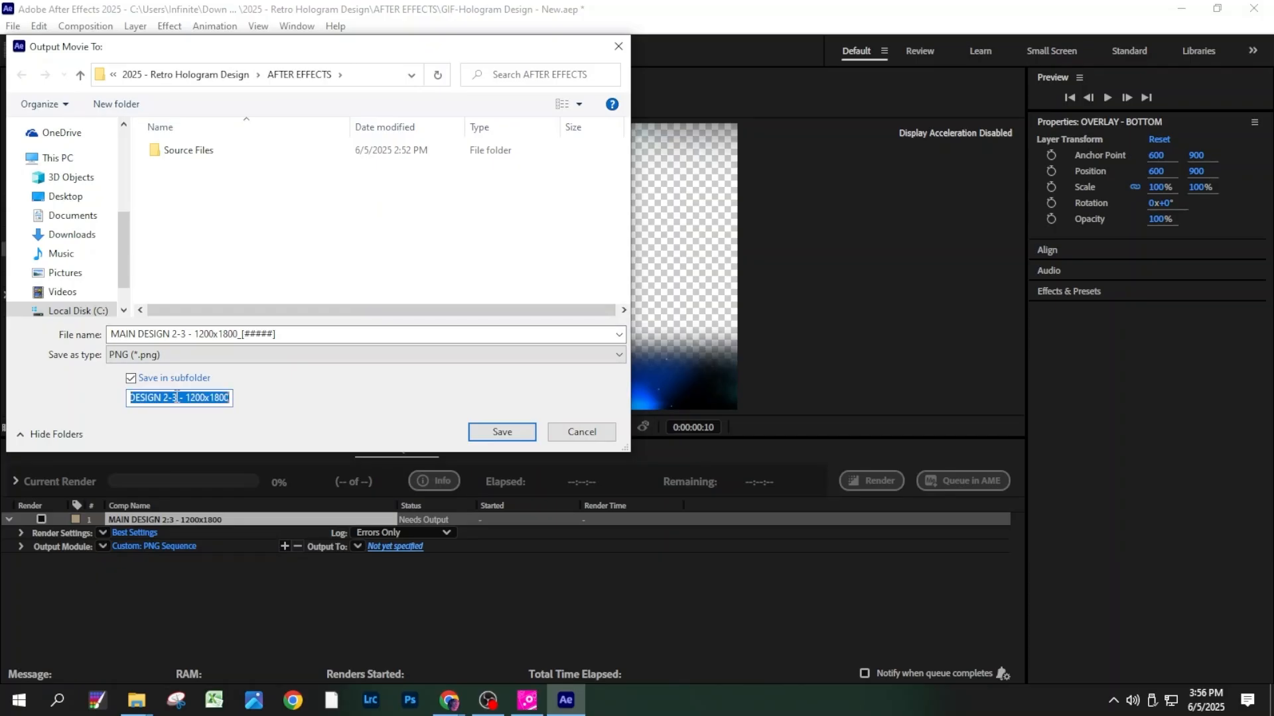
type("HOLOGRAM")
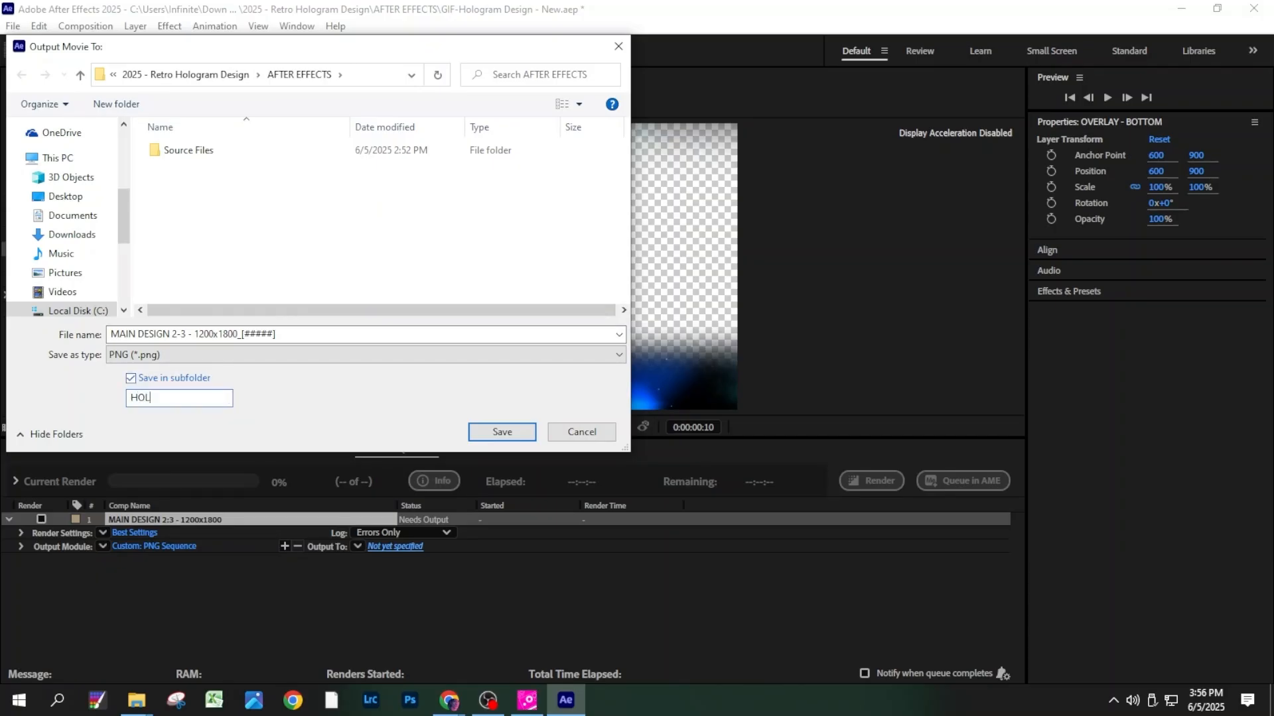
type("-OVERLAY 1")
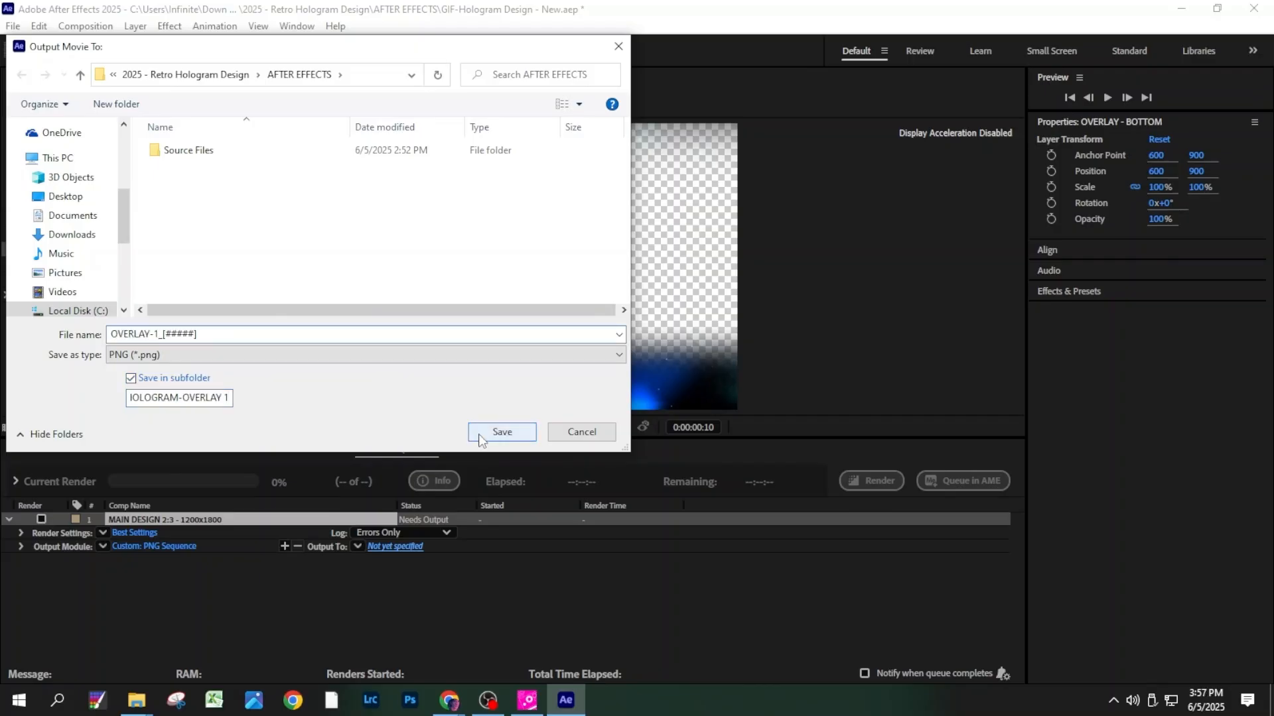
left_click(483, 434)
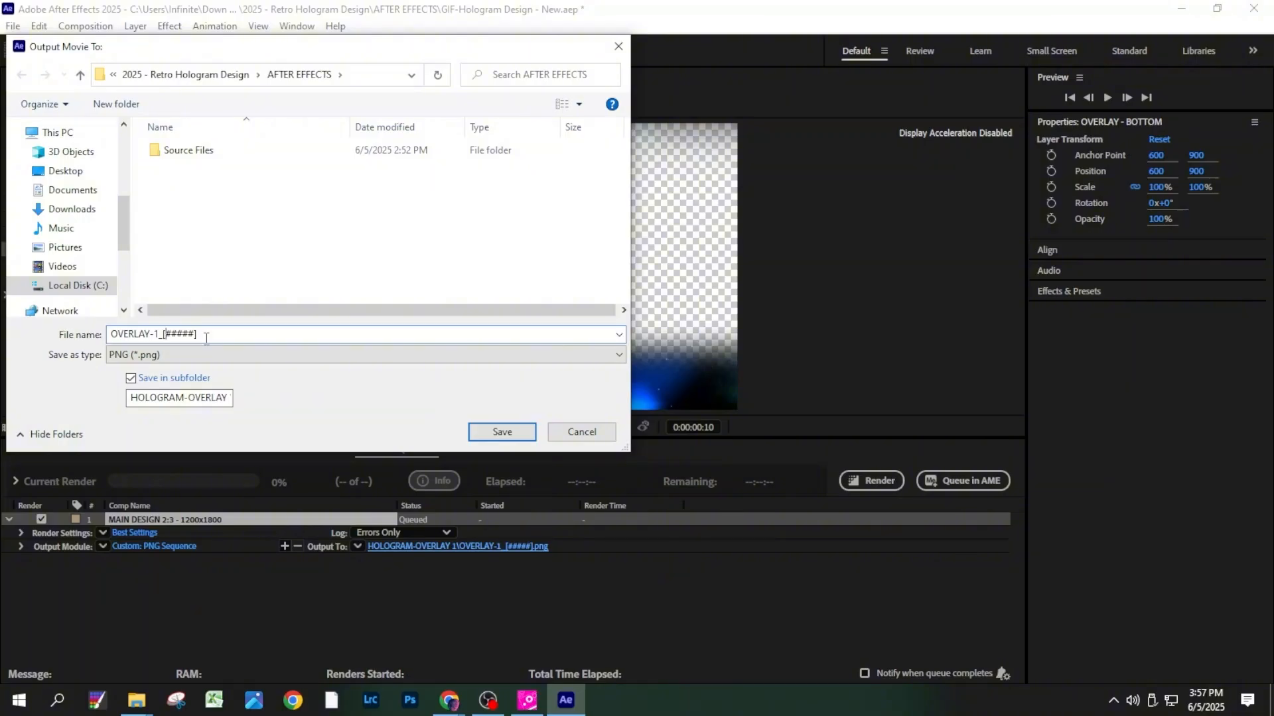
left_click(512, 430)
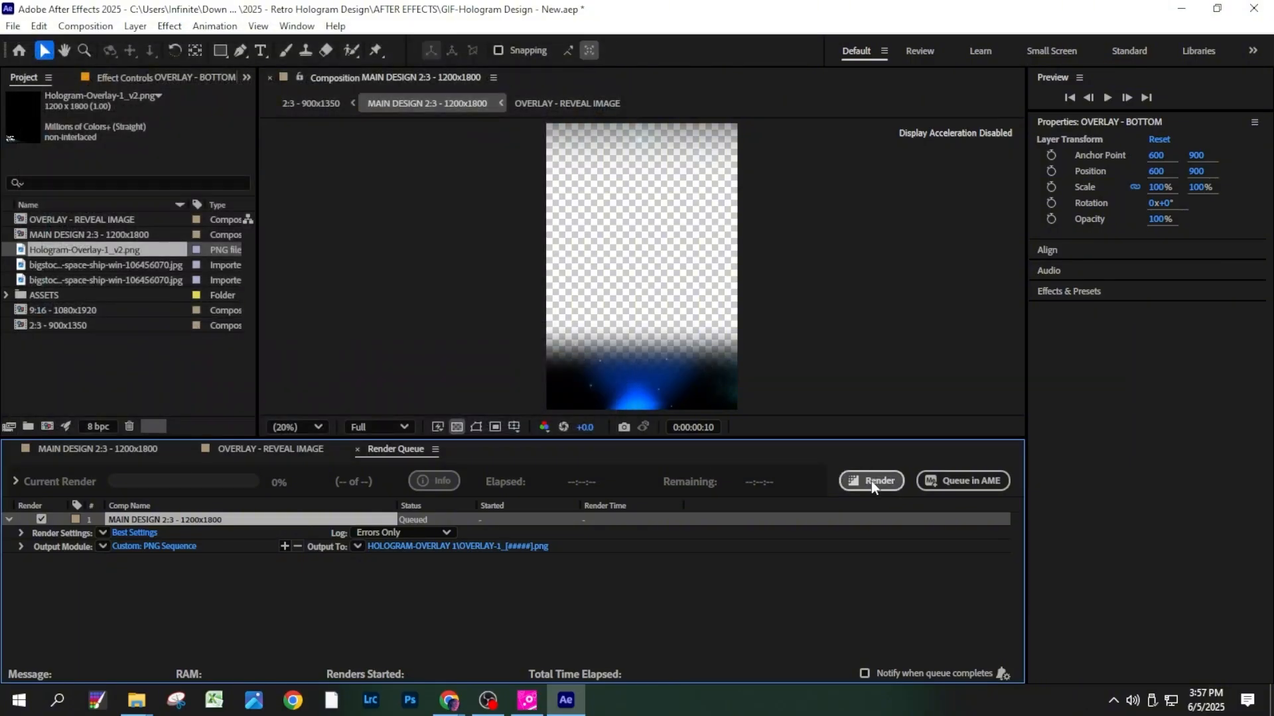
left_click(870, 480)
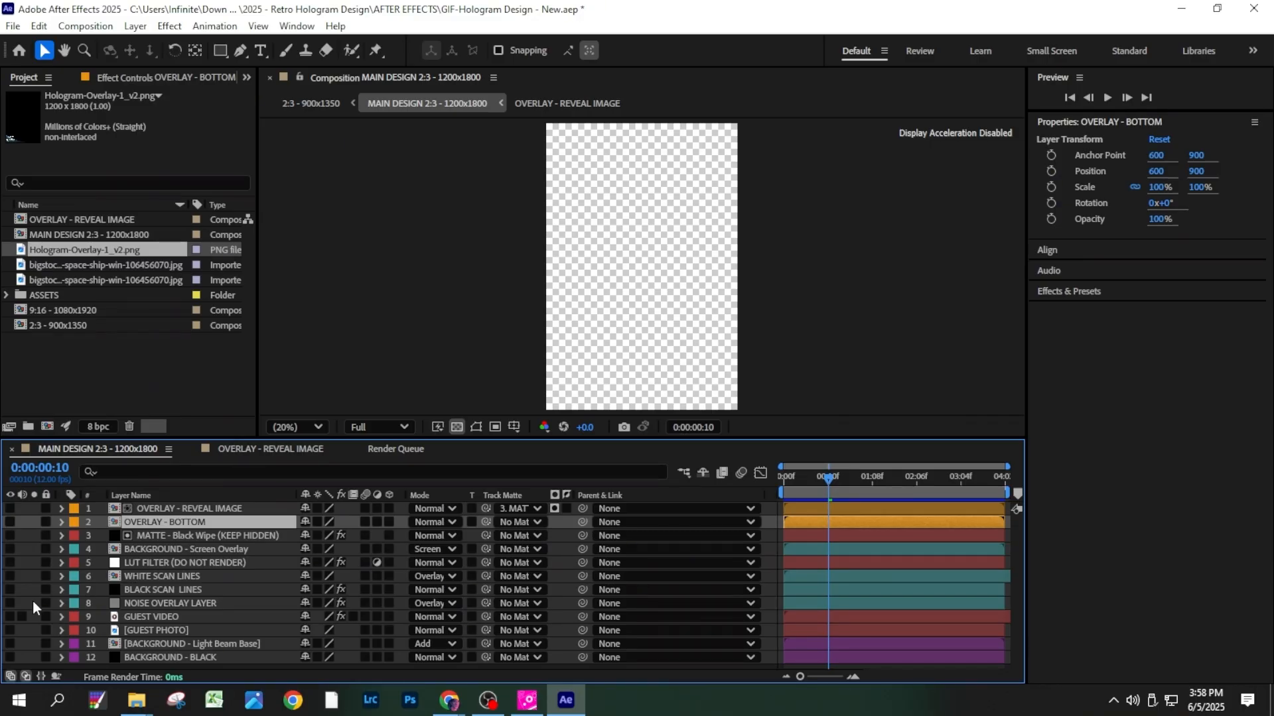
- Show the BACKGROUND - Light Beam Base and BACKGROUND - BLACK layers and add the composition to the render queue
left_click_drag(10, 644, 10, 657)
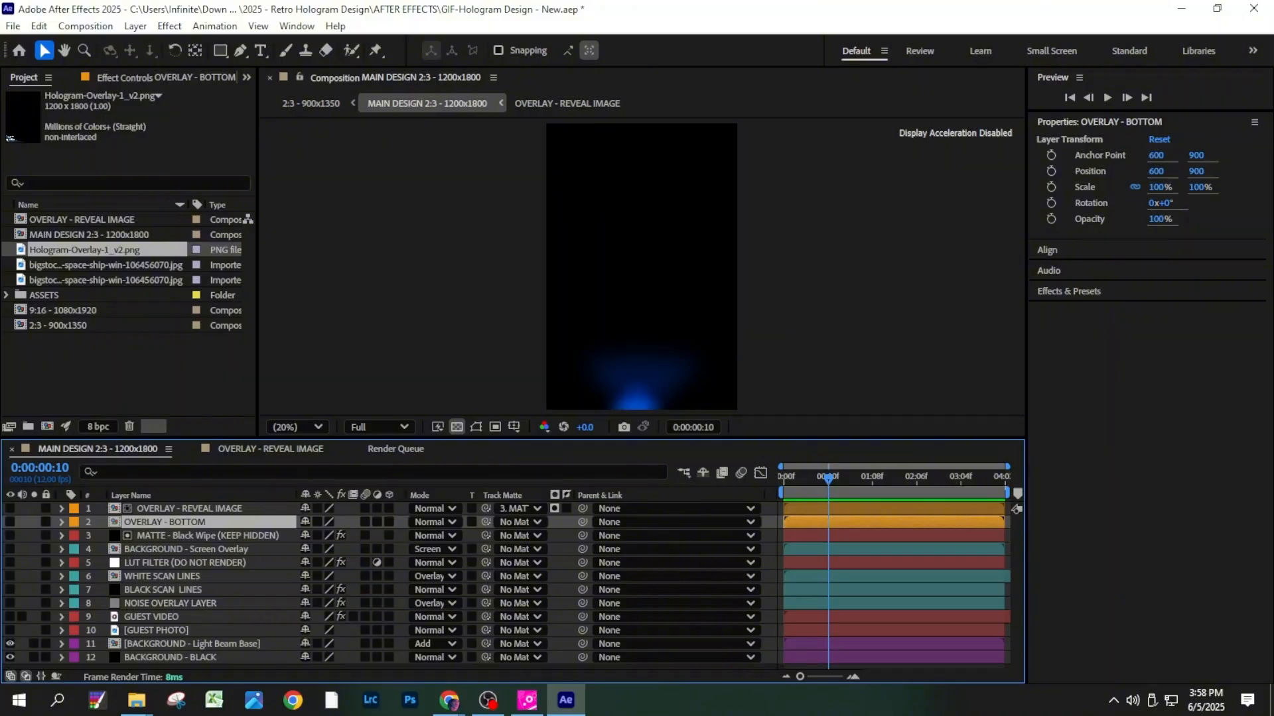
left_click(12, 26)
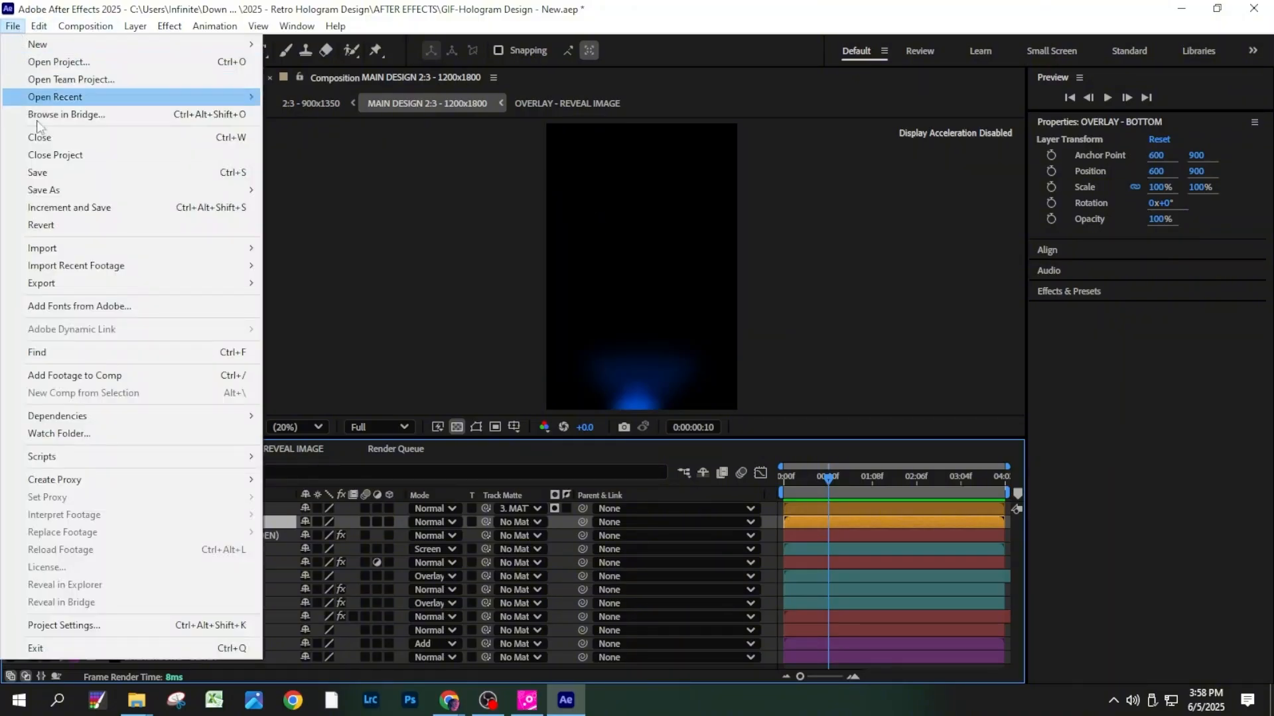
mouse_move(90, 285)
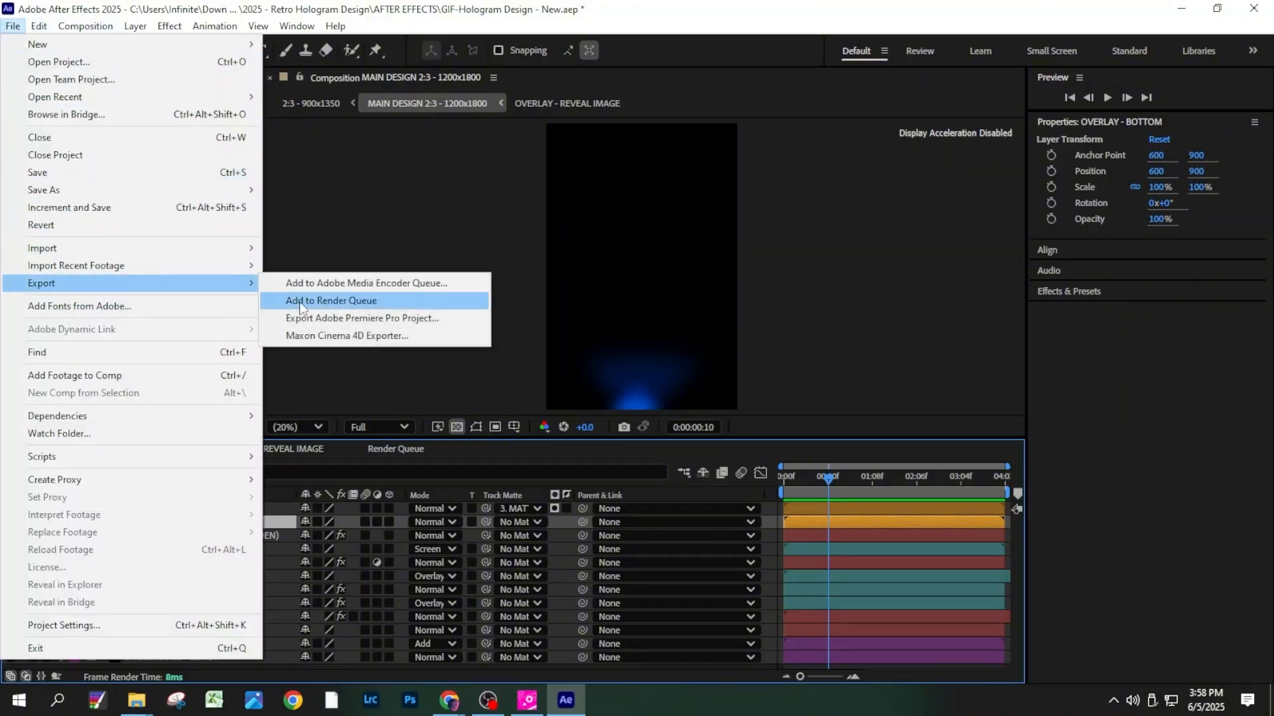
left_click(300, 301)
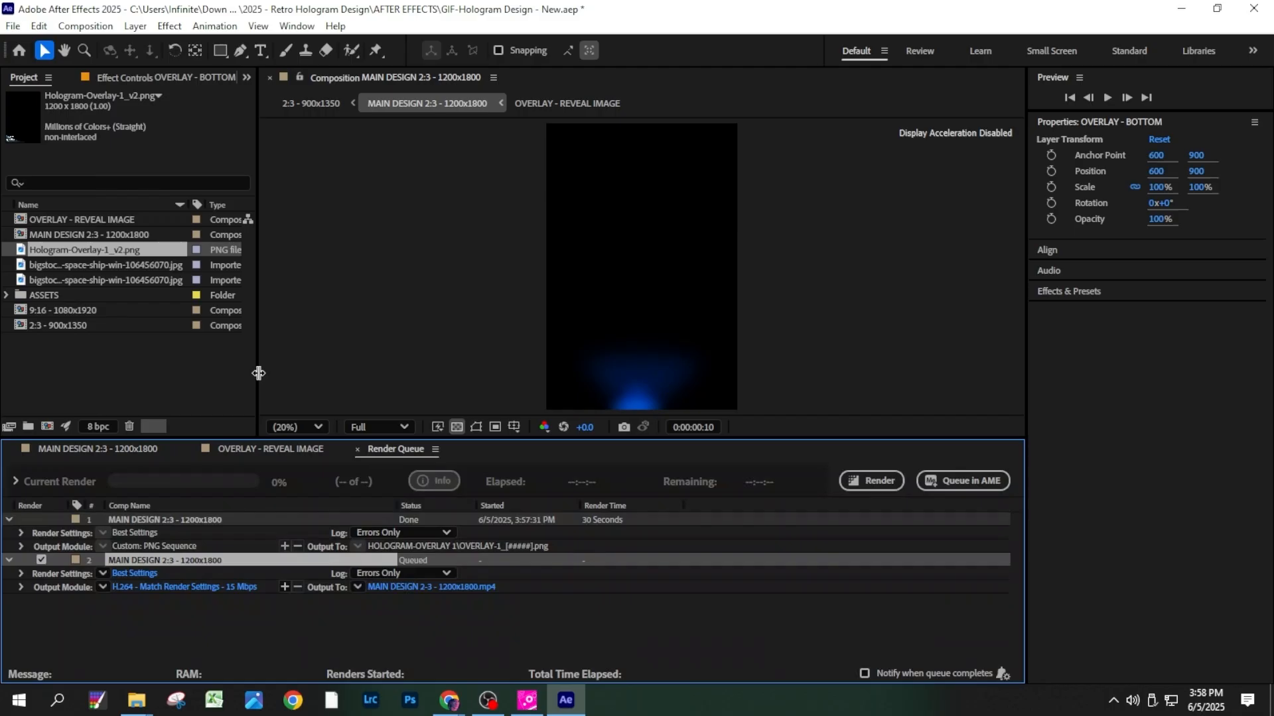
- Set the second queue item's output format to JPEG Sequence with quality 10 (Maximum)
left_click(212, 586)
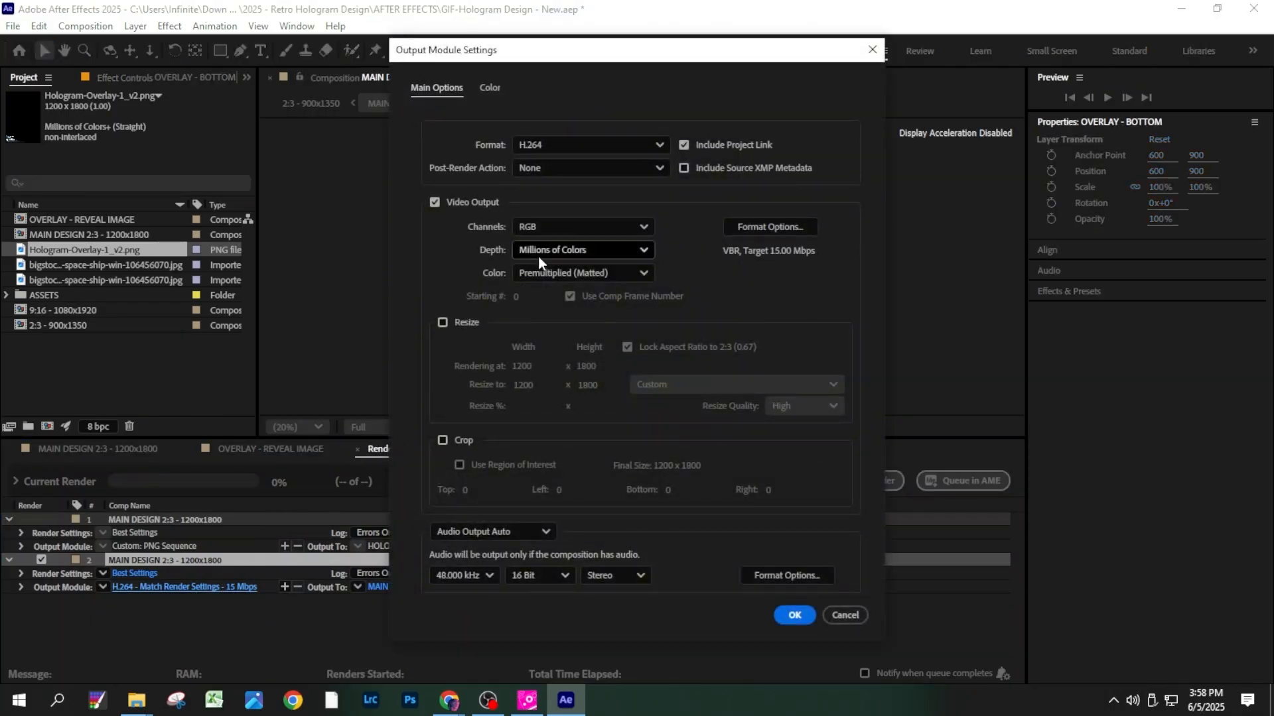
left_click(596, 151)
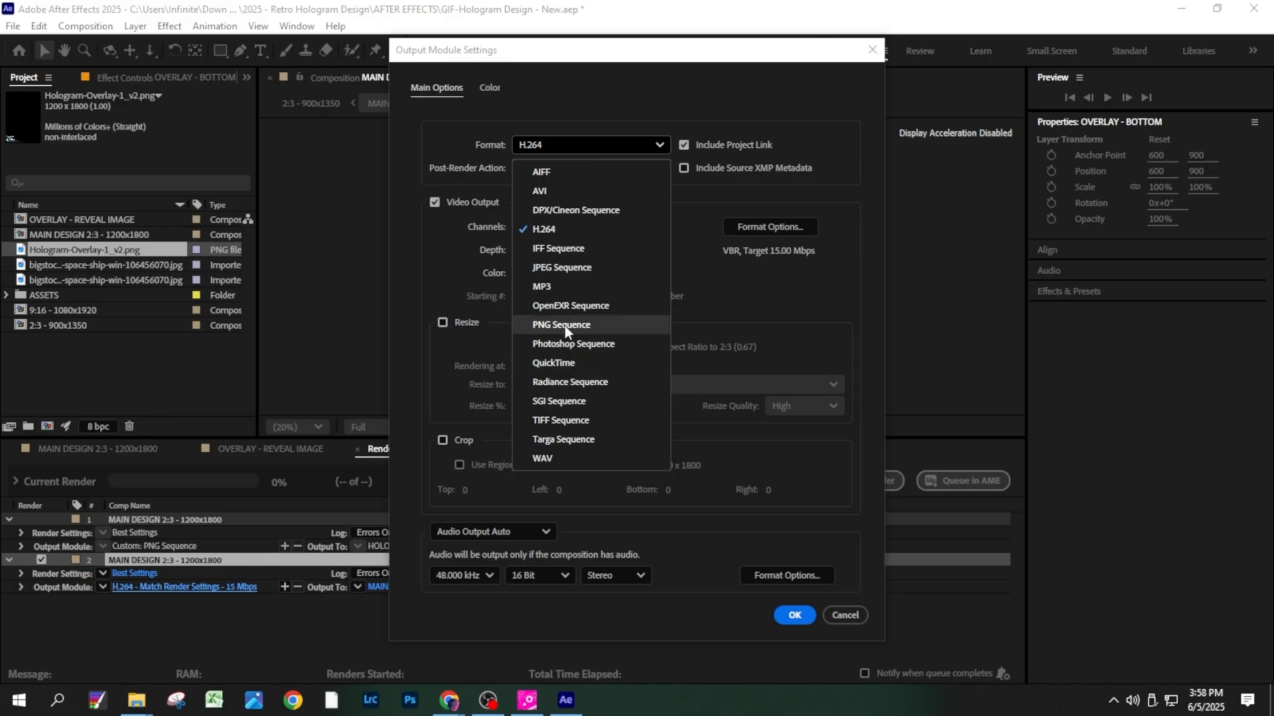
left_click(562, 269)
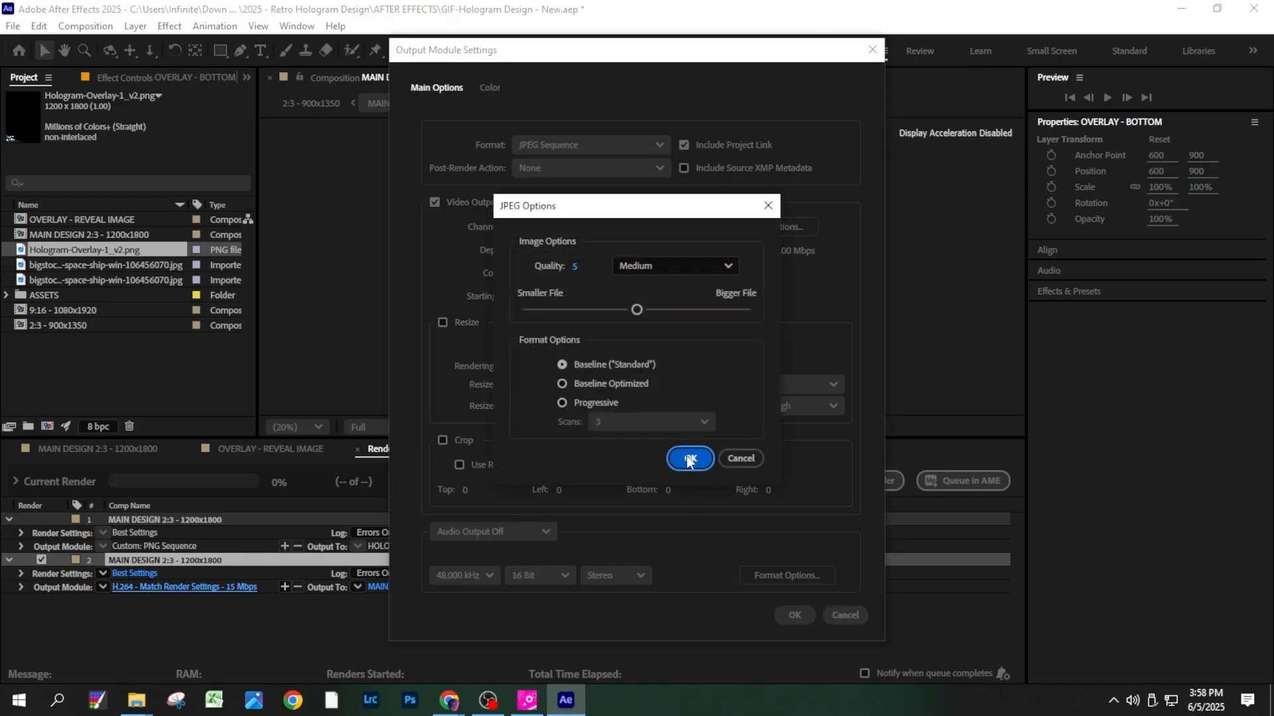
left_click_drag(637, 310, 762, 311)
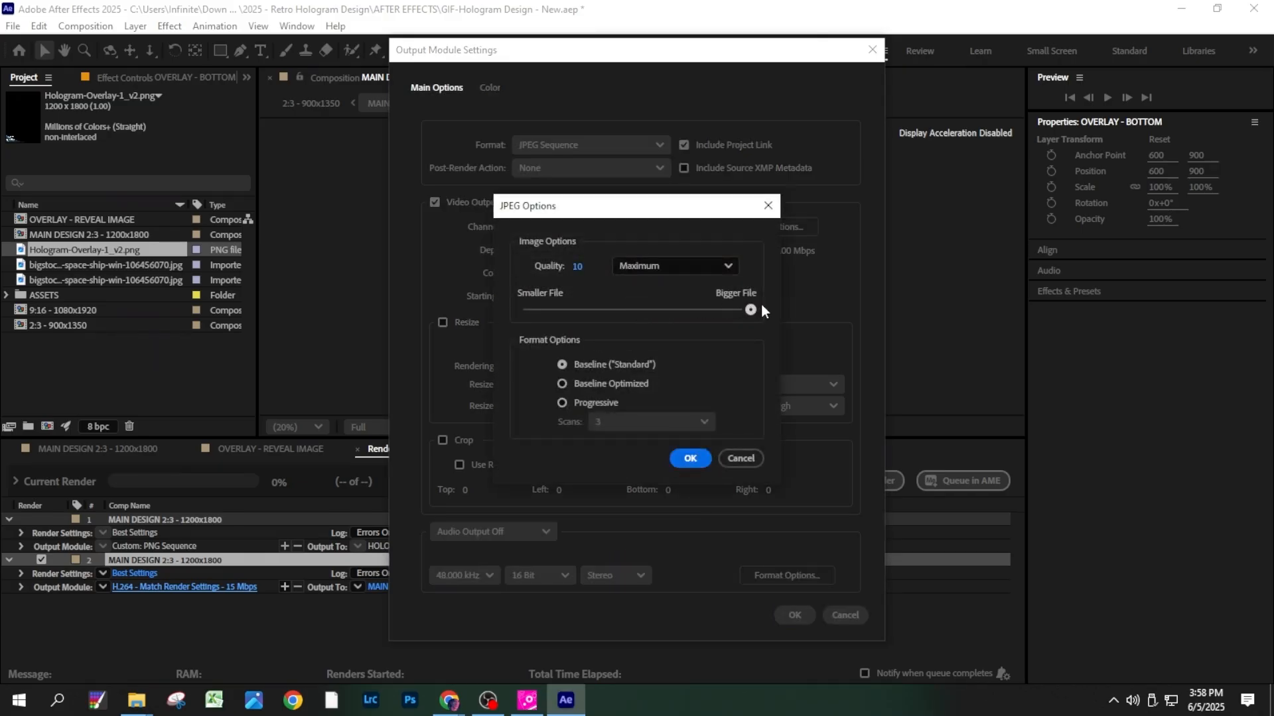
left_click(684, 459)
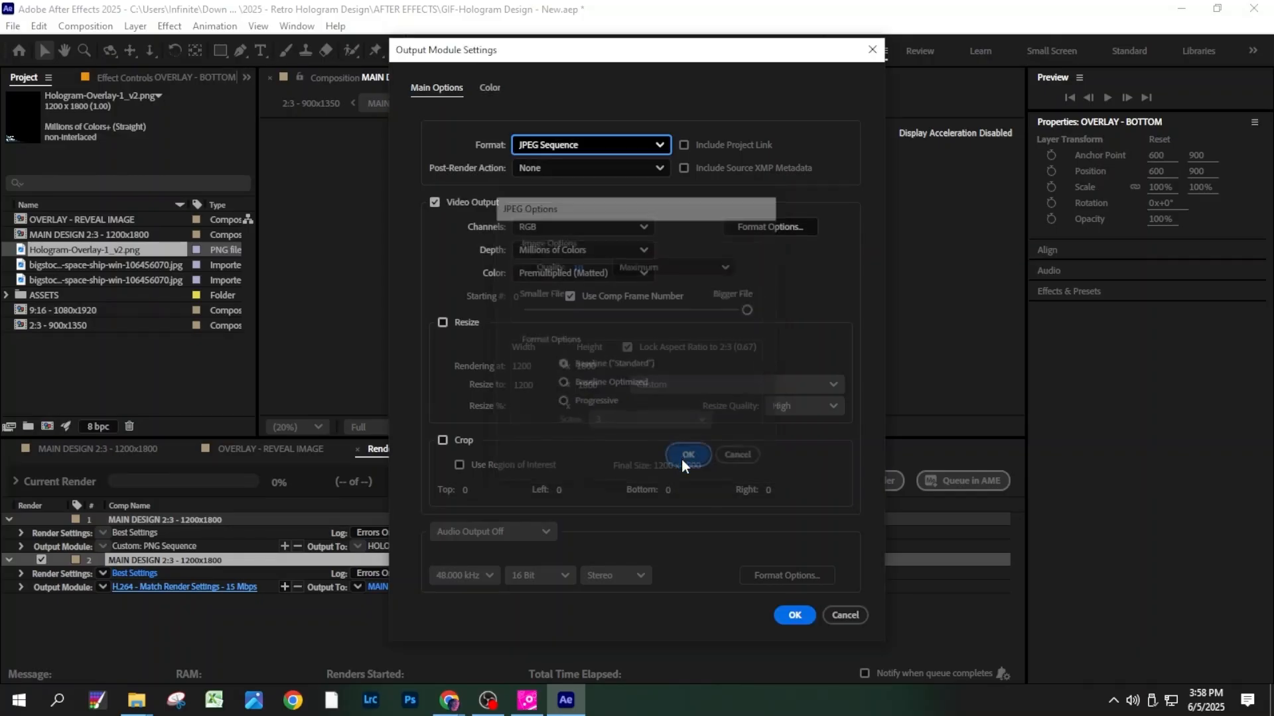
left_click(793, 614)
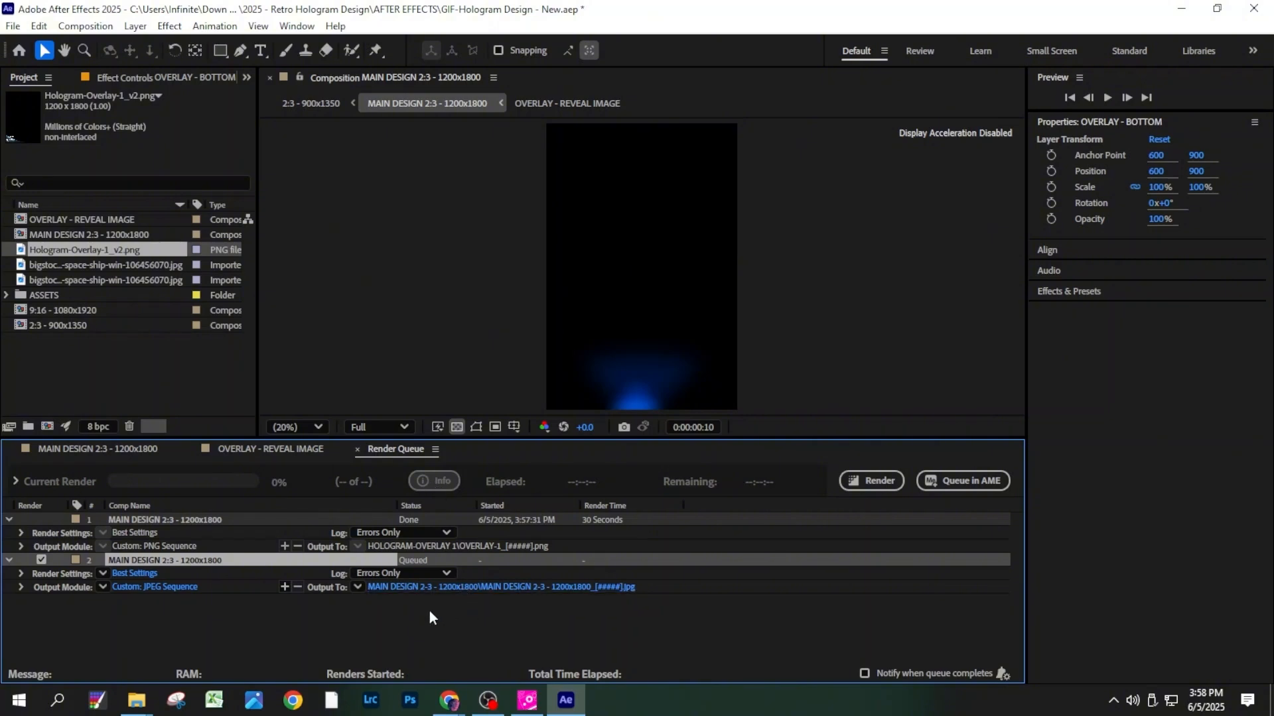
- Name the JPEG sequence's output files BACKGROUND_[#####]
left_click(431, 586)
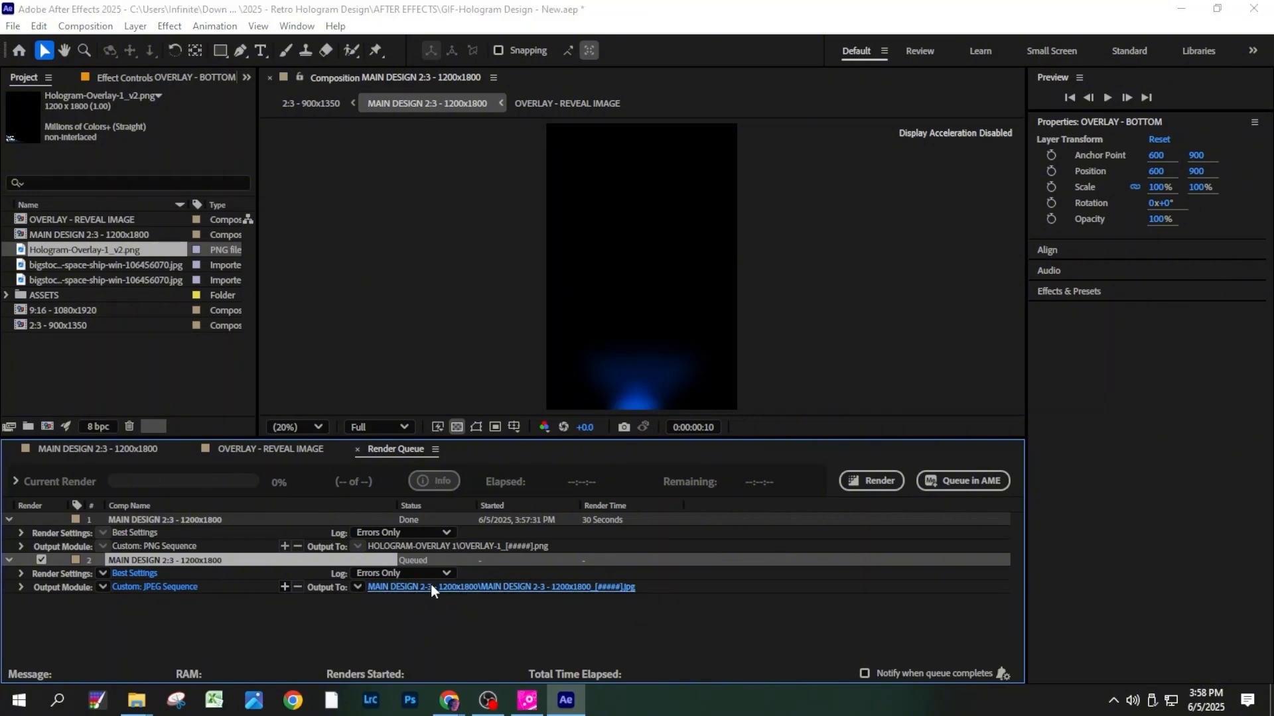
left_click(222, 335)
key("Right")
key("Right")
key("Right")
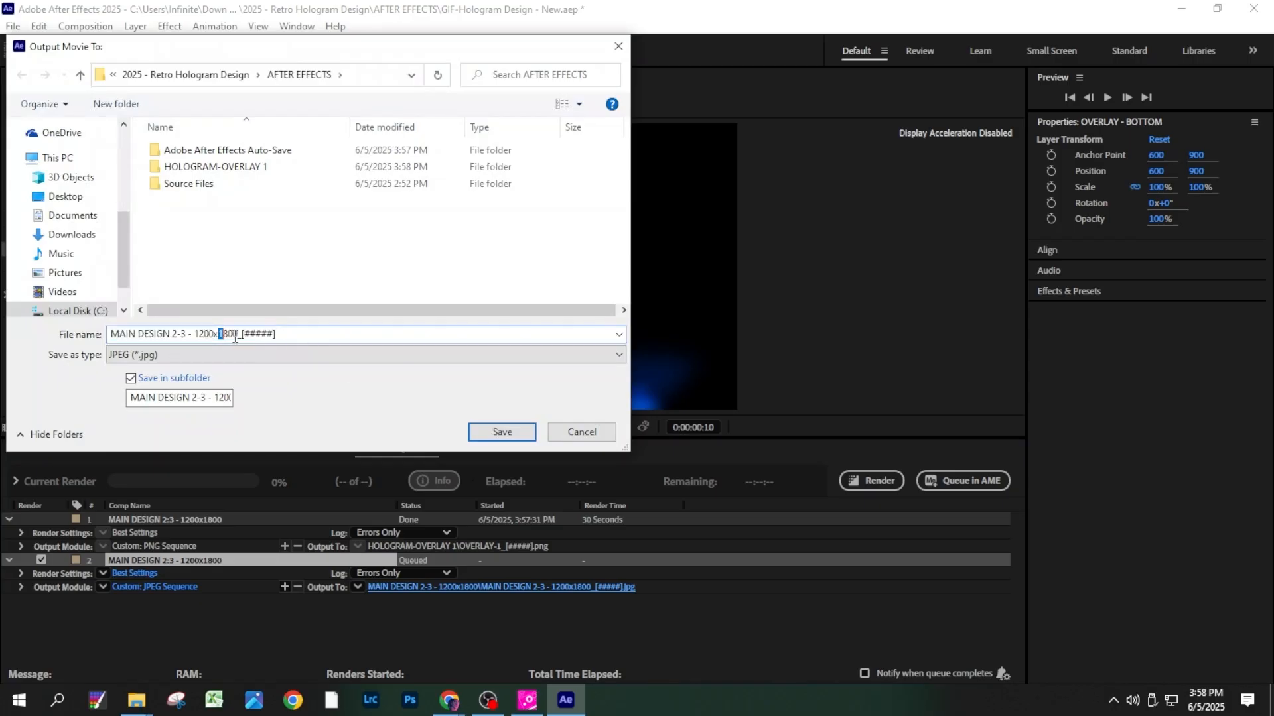
key("shift+Home")
type("BACKGROUND")
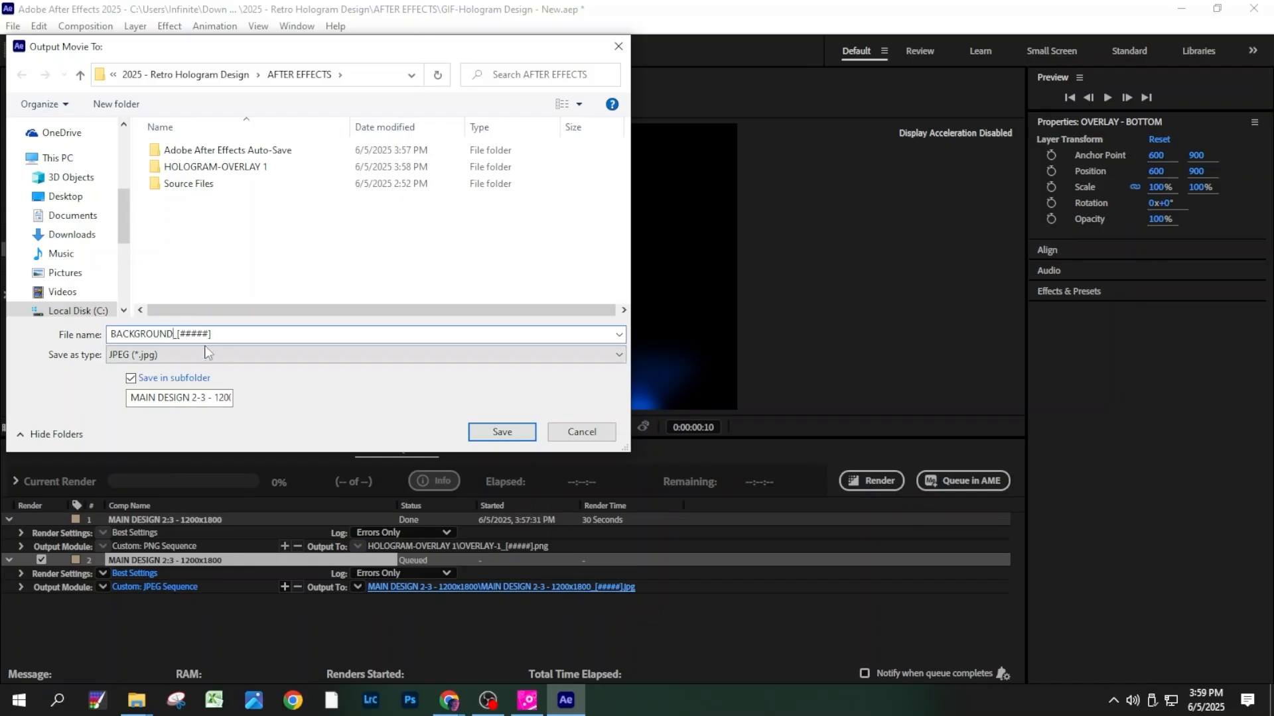
- Name the JPEG output subfolder HOLOGRAM-BACKGROUND, save the destination, and render the background sequence
left_click(205, 396)
key("ctrl+a")
type("HOLOGRAM")
type("-BACKGROU")
type("ND")
left_click(503, 432)
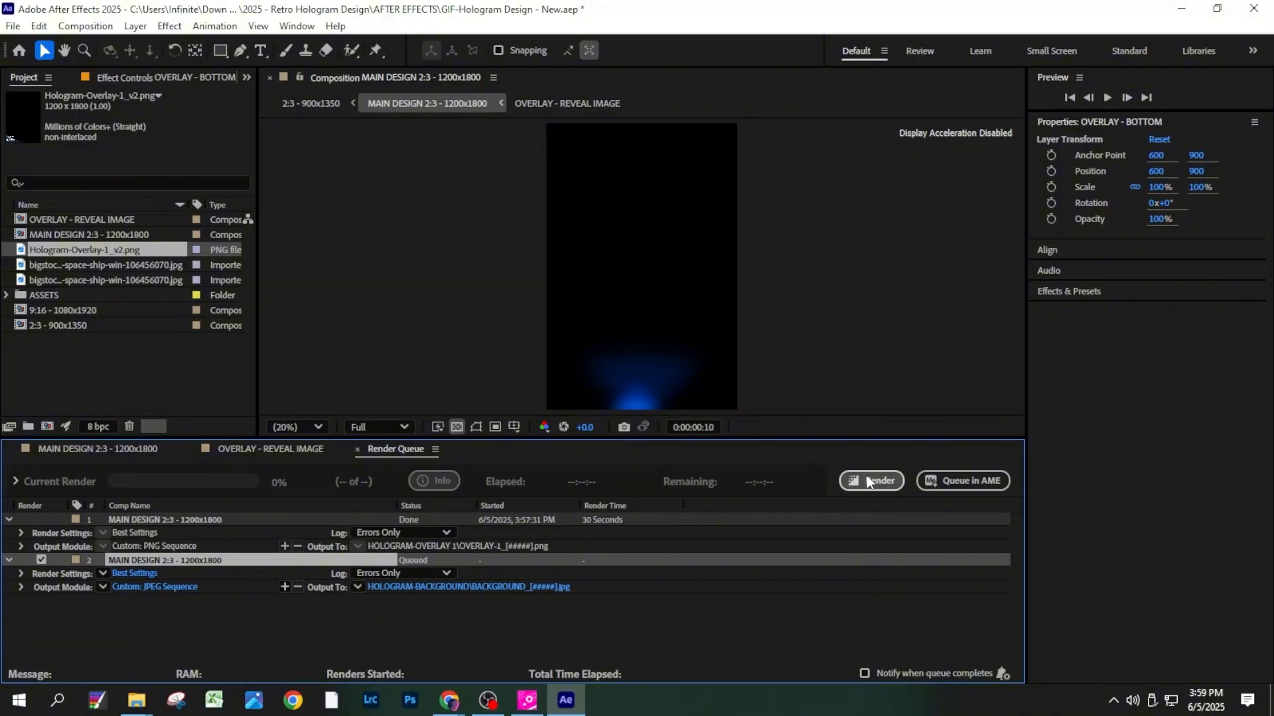
left_click(866, 481)
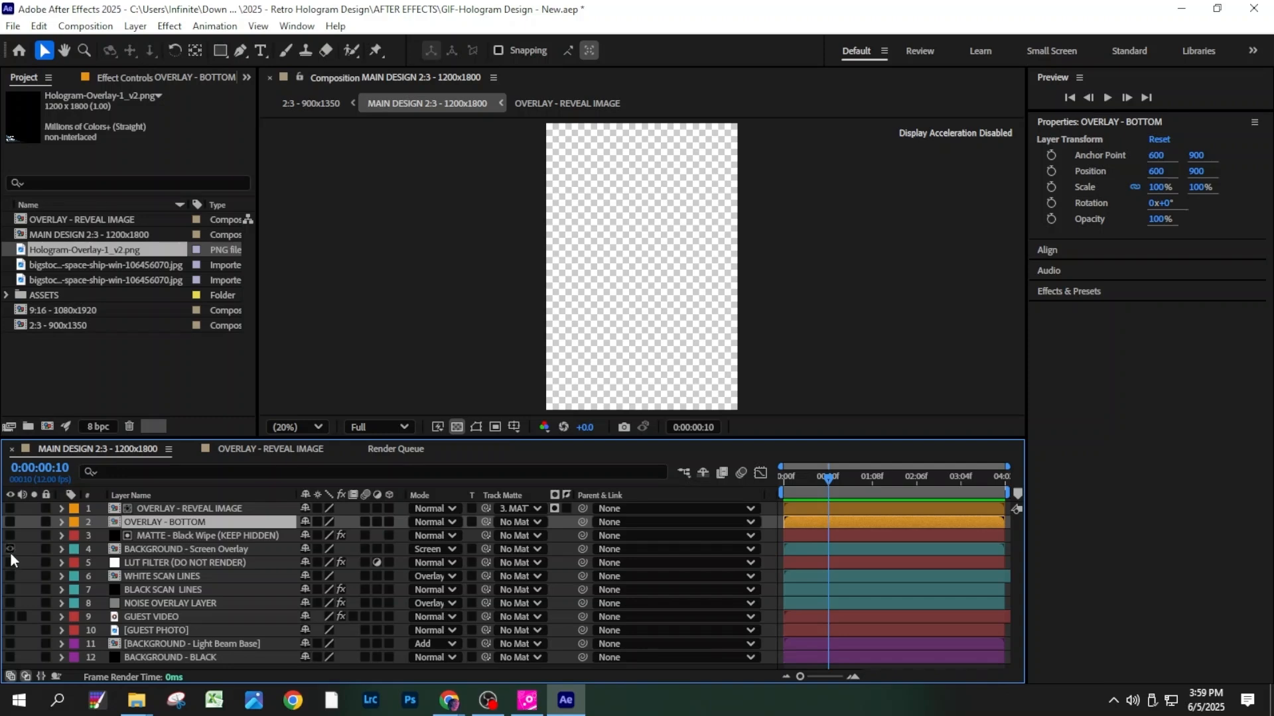
- Show the BACKGROUND - Screen Overlay layer, set its blending mode to Normal, and reveal its Opacity property
left_click(10, 549)
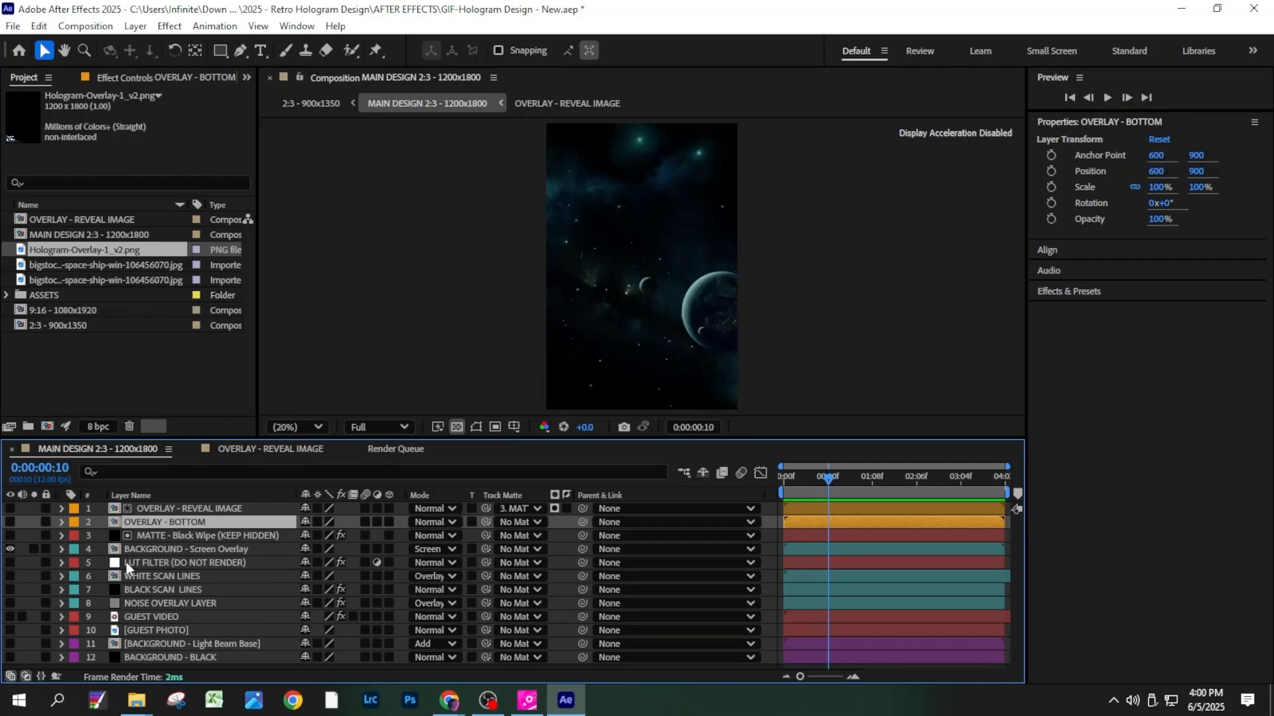
left_click(279, 552)
left_click(434, 550)
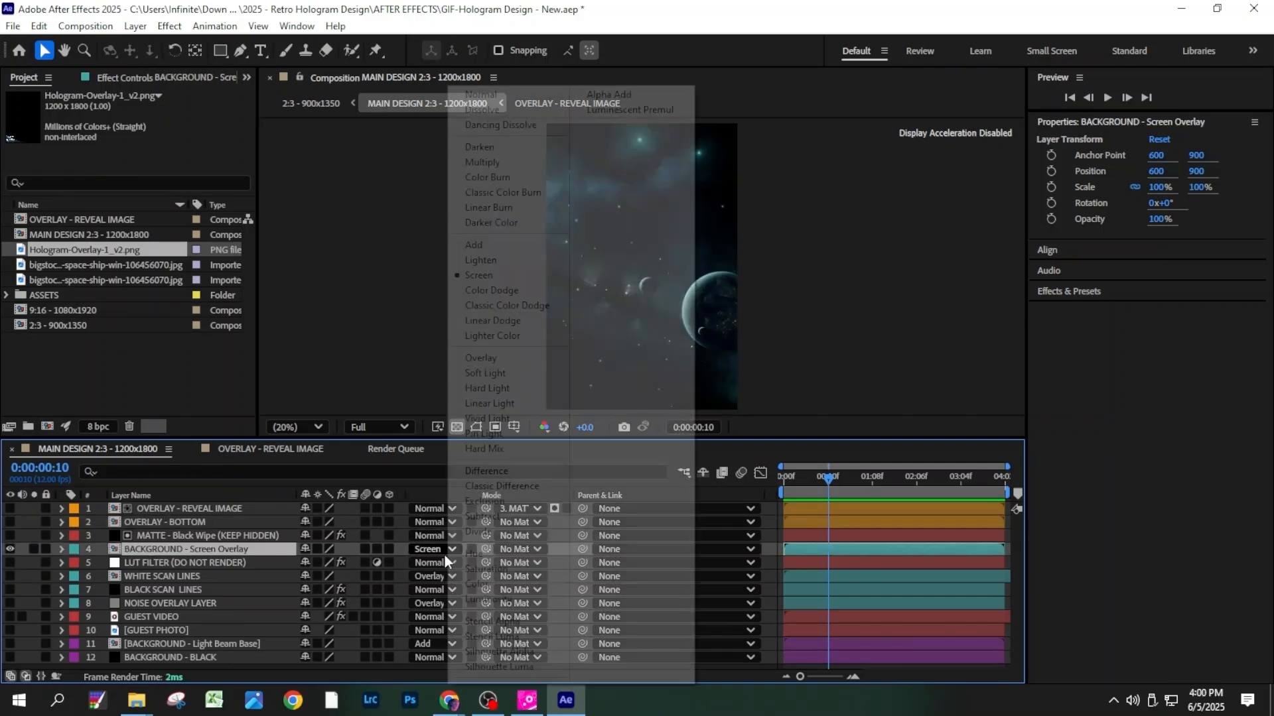
left_click(468, 94)
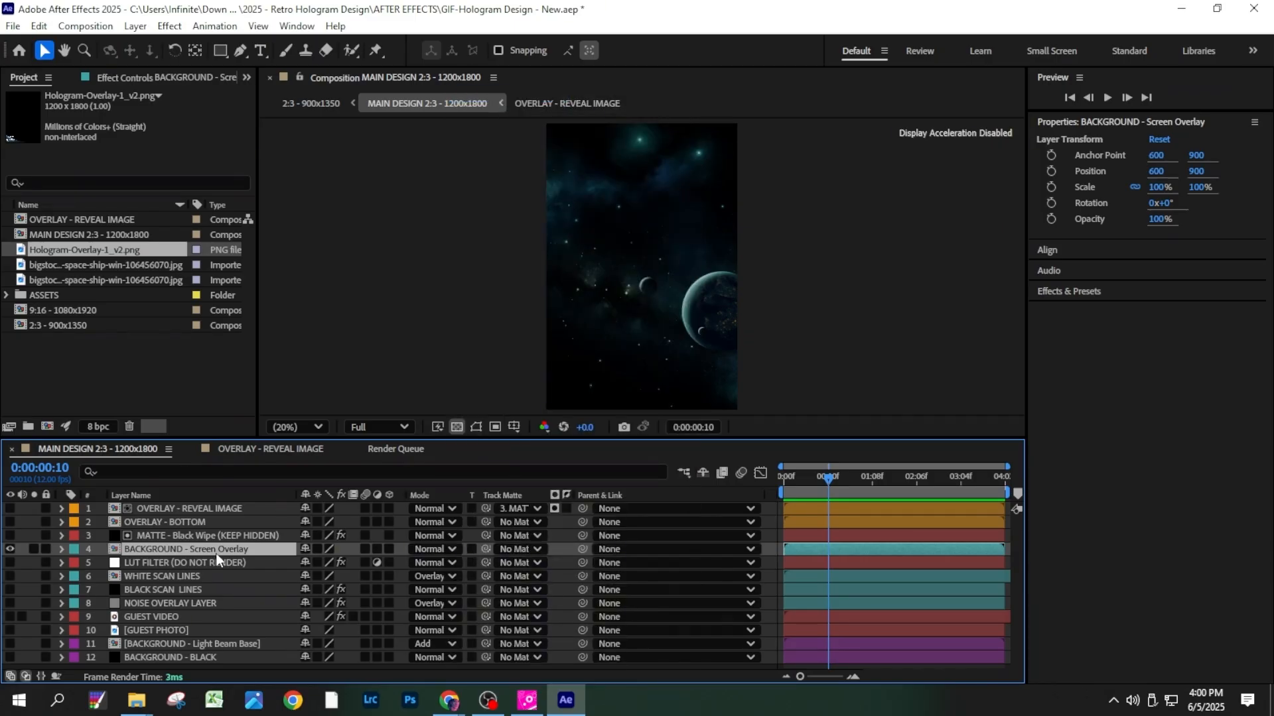
key("t")
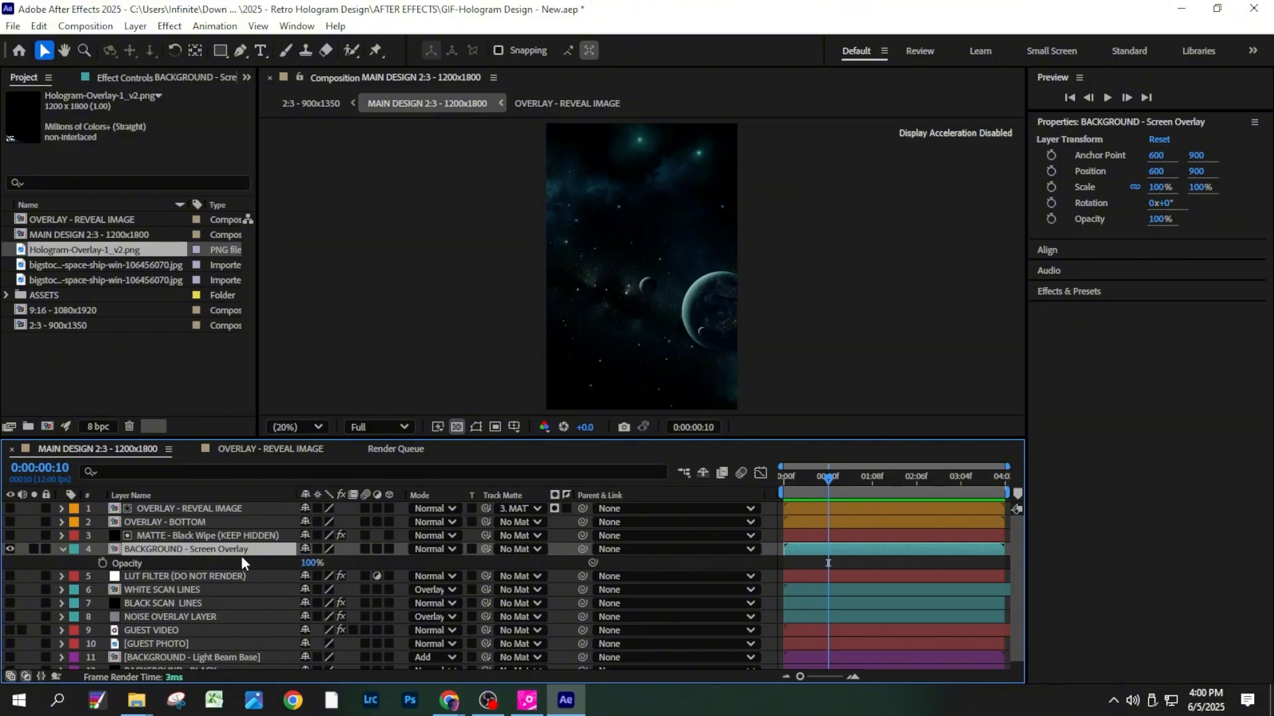
- Add the screen overlay composition to the render queue and set its output format to JPEG Sequence
left_click(13, 26)
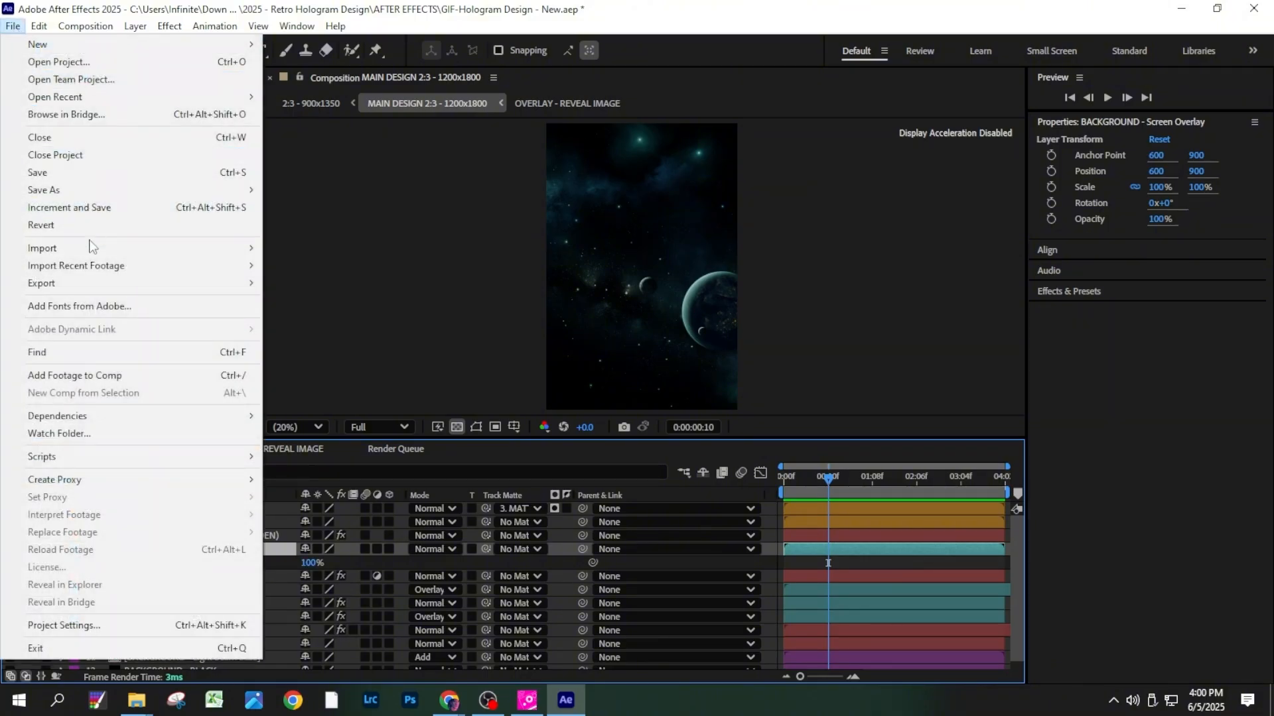
mouse_move(108, 291)
left_click(308, 303)
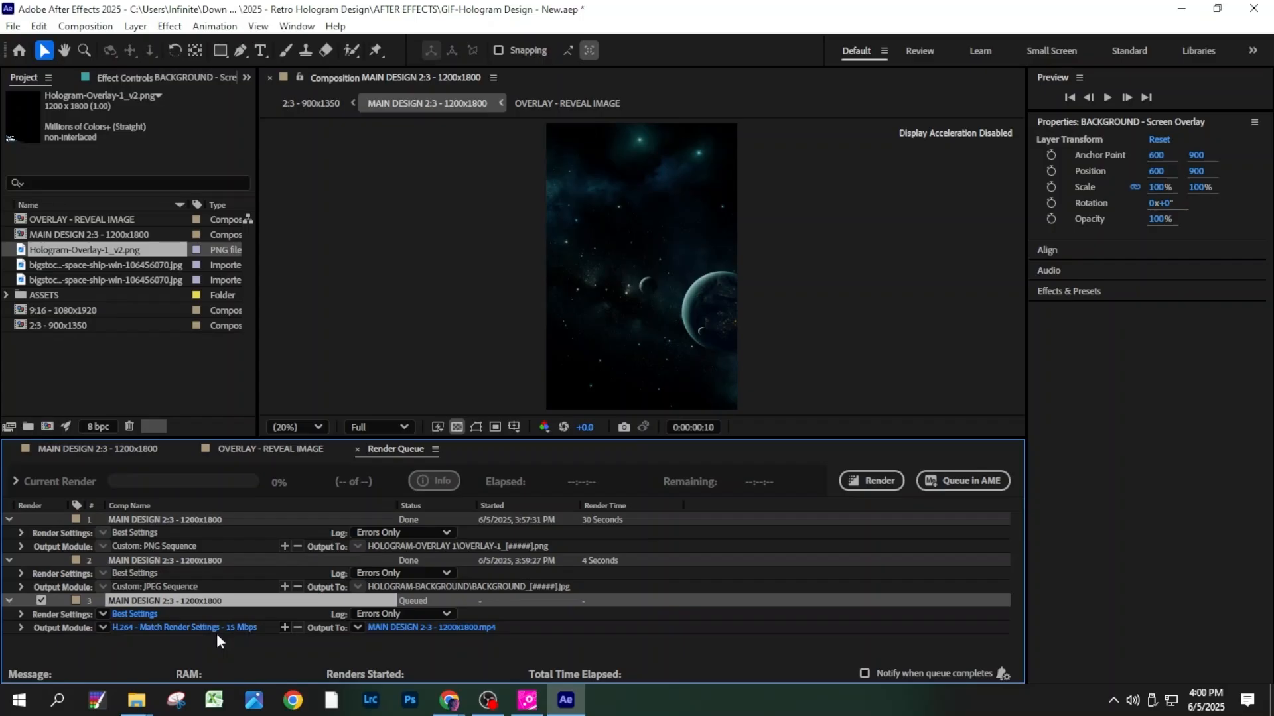
left_click(140, 628)
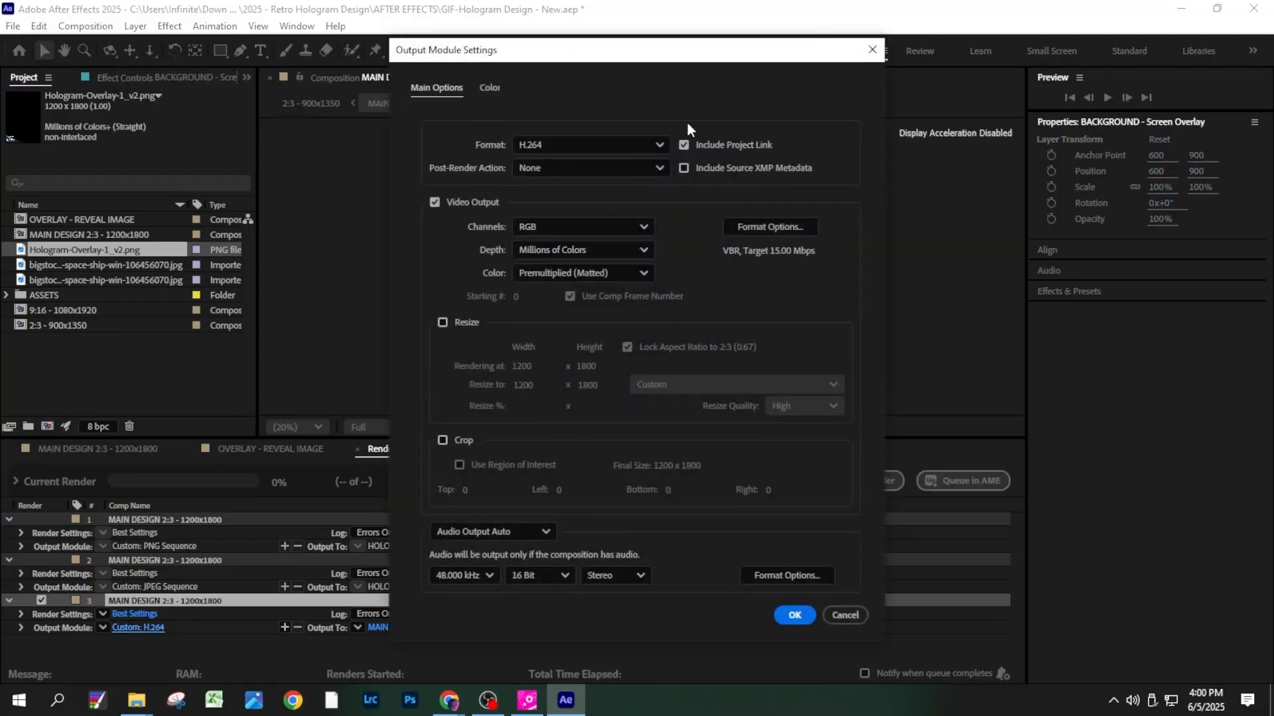
key("Return")
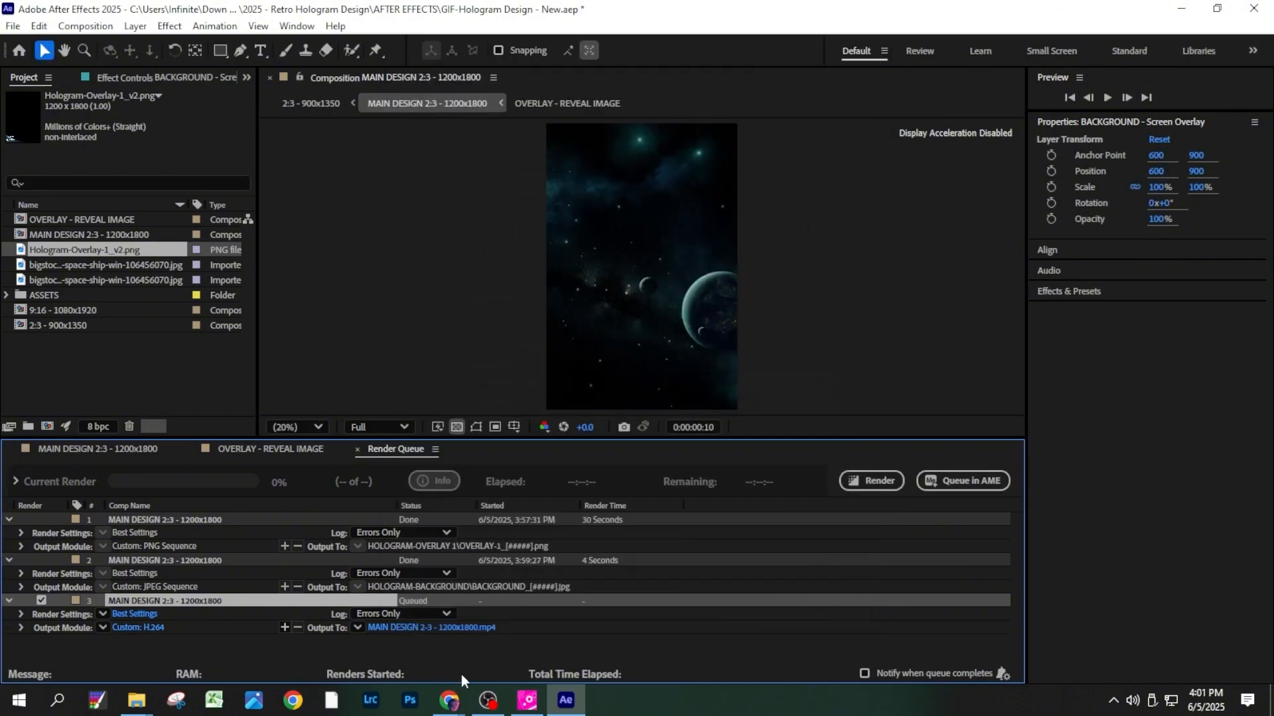
left_click(134, 624)
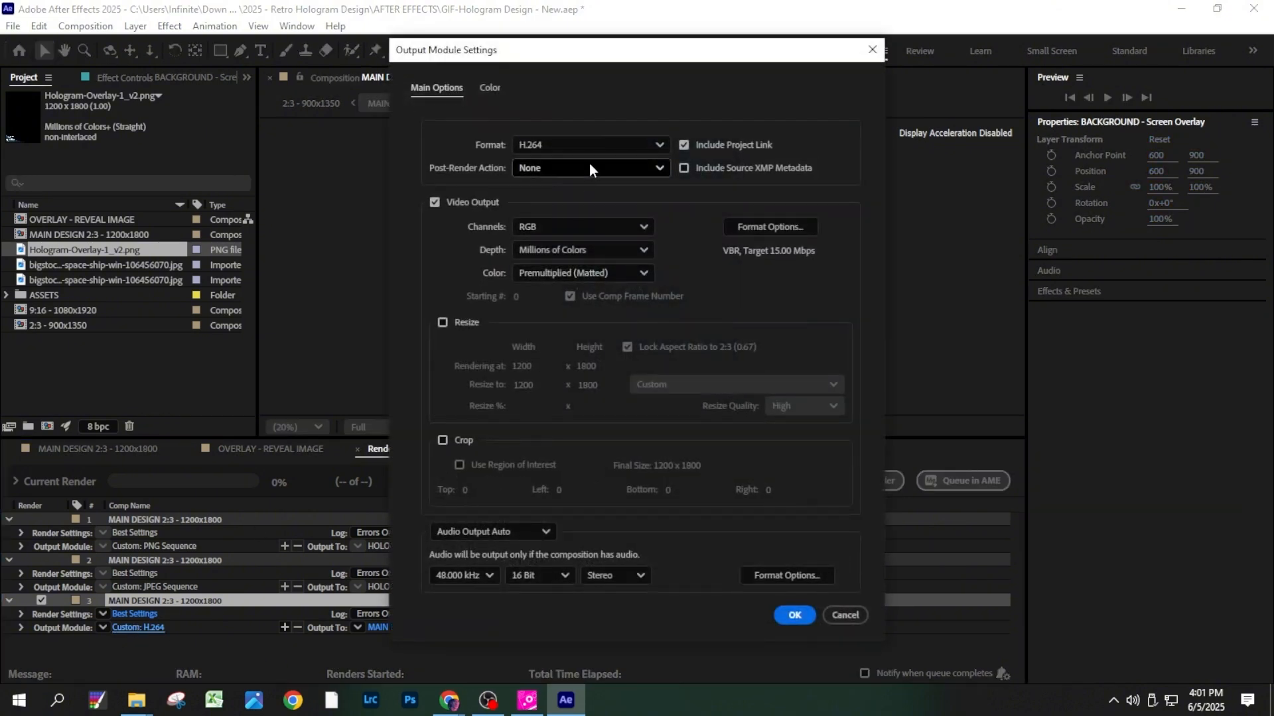
left_click(591, 145)
left_click(587, 270)
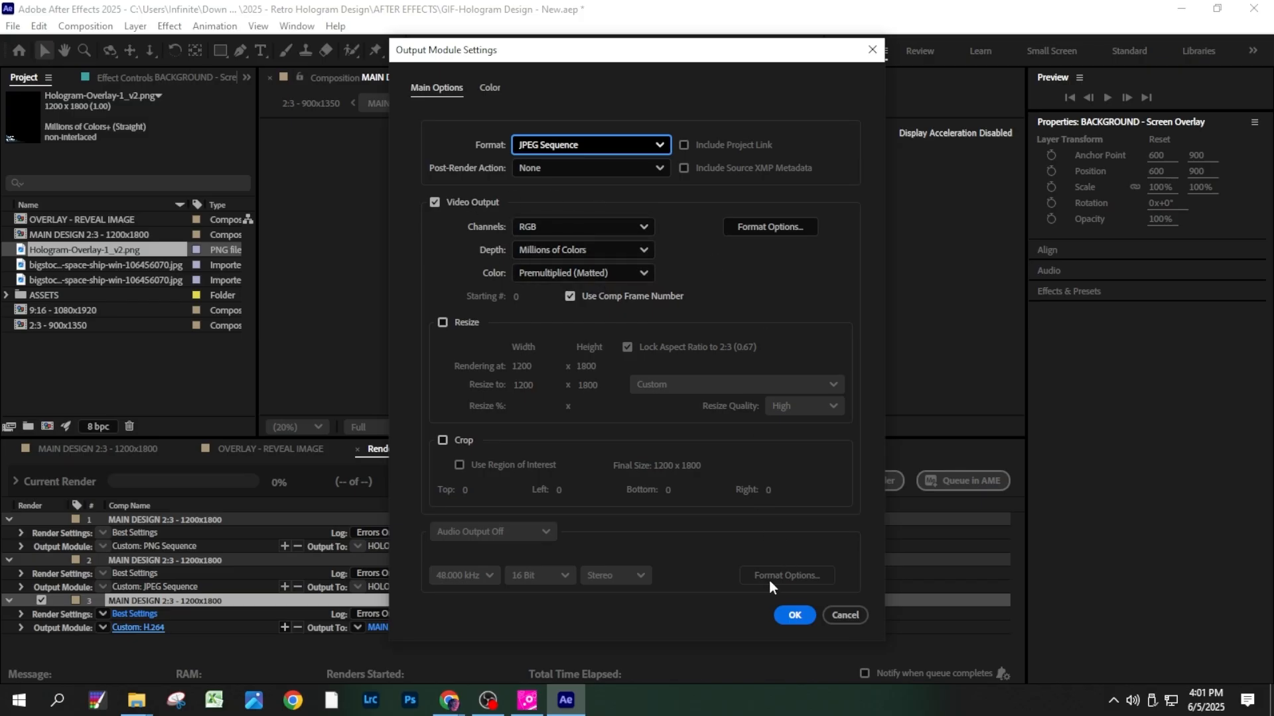
left_click(789, 615)
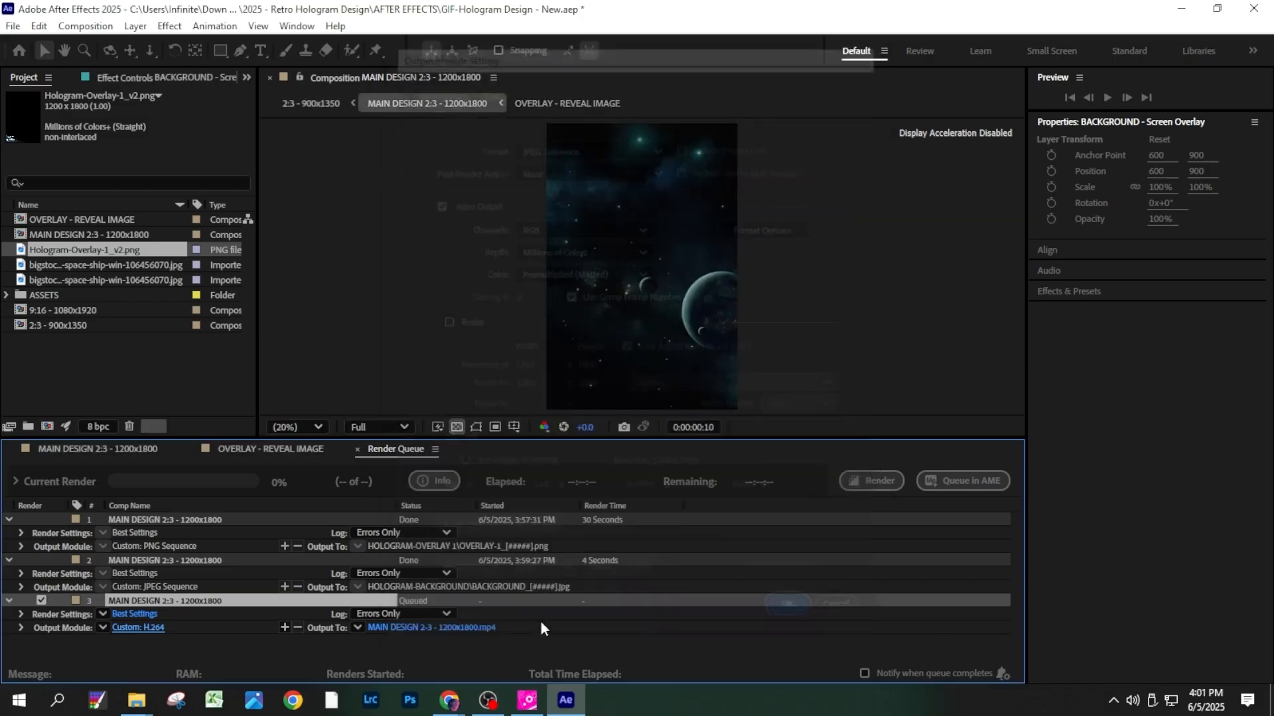
- Name the third queue item's output files OVERLAY-SCREEN_[#####]
left_click(387, 629)
type("OVERLAY")
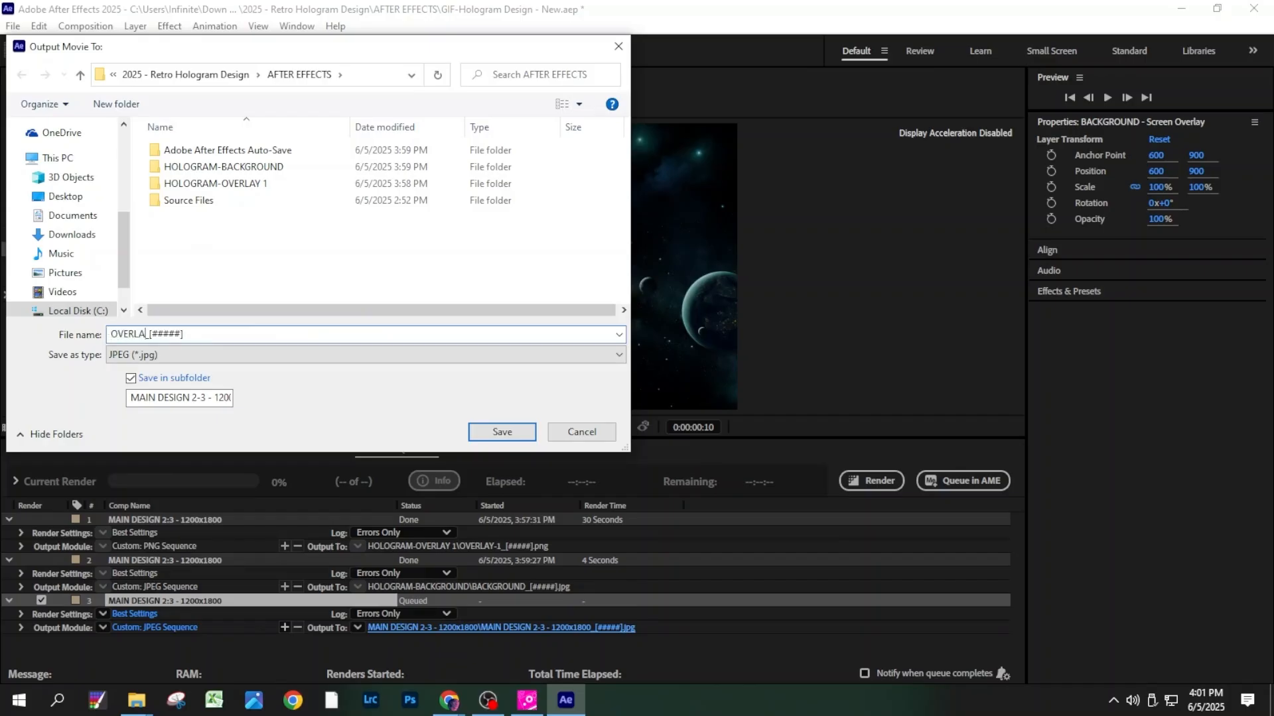
type("-SCREEN")
- Name the output subfolder HOLOGRAM-OVERLAY 2 SCREEN, save the destination, and render the screen overlay sequence
triple_click(179, 396)
type("HOL")
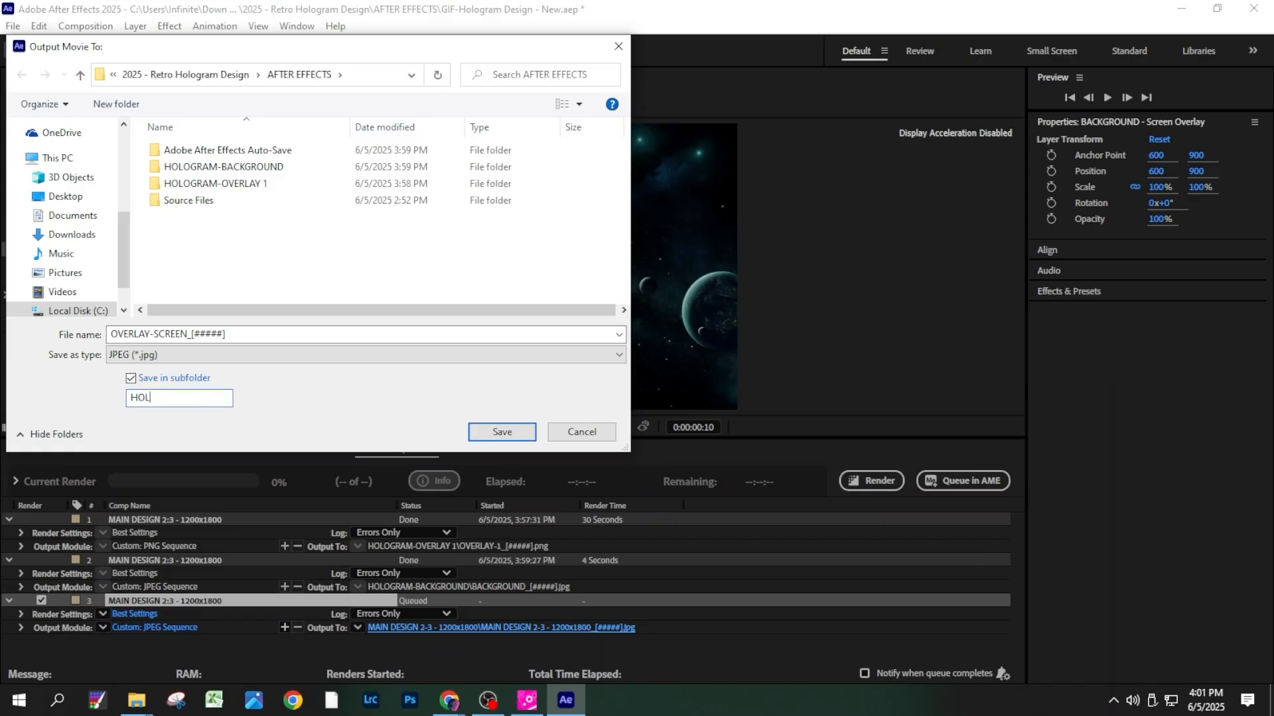
type("OGRAM")
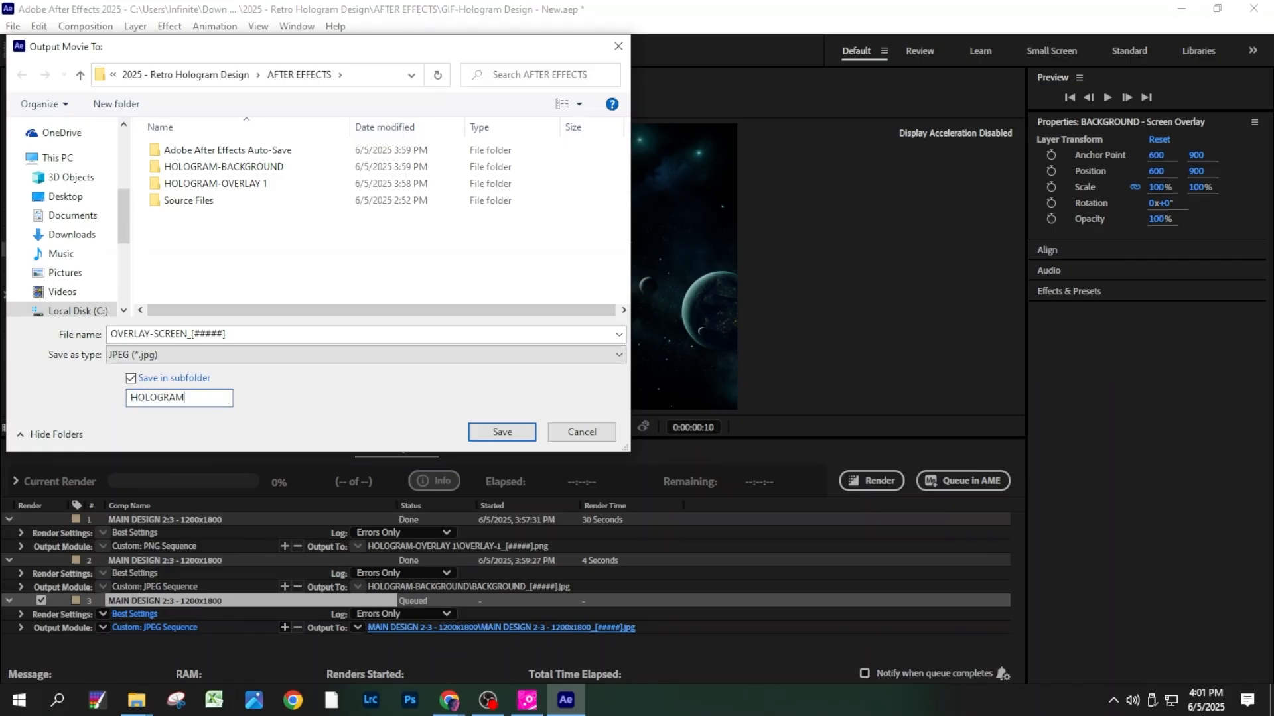
type("-OVERLAY @")
key("BackSpace")
type("2 SCREEN")
key("Return")
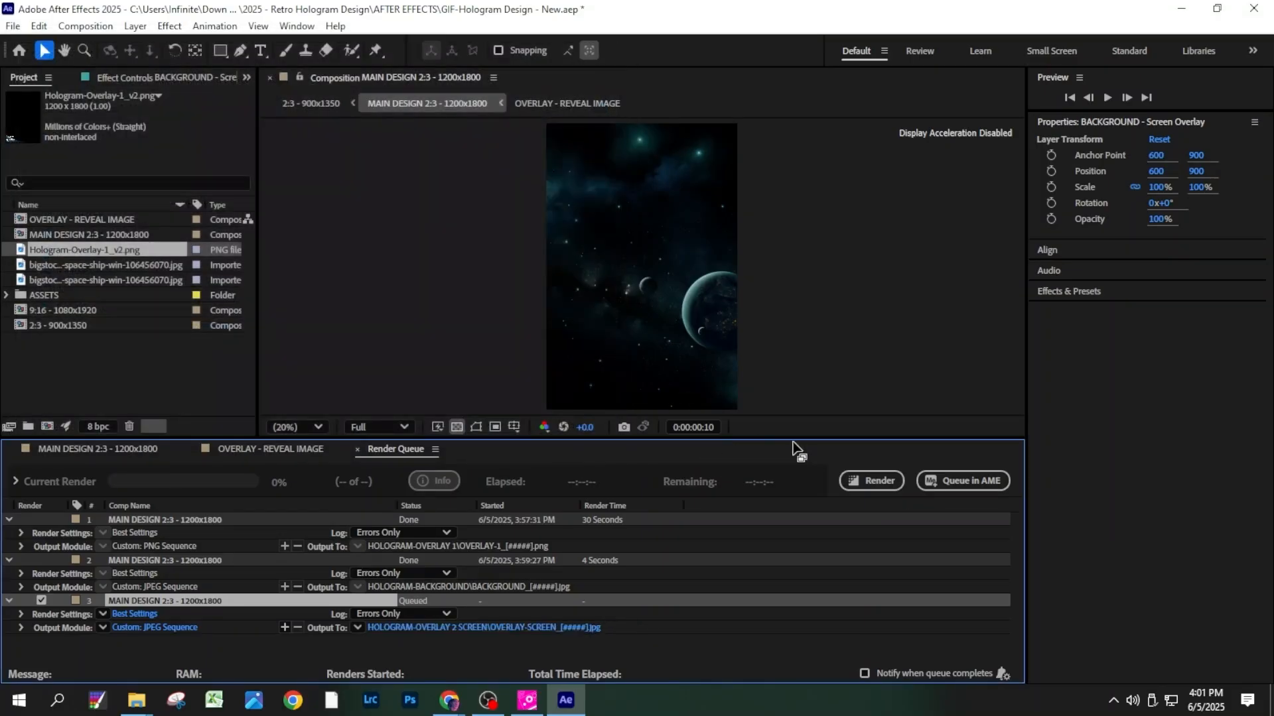
left_click(870, 481)
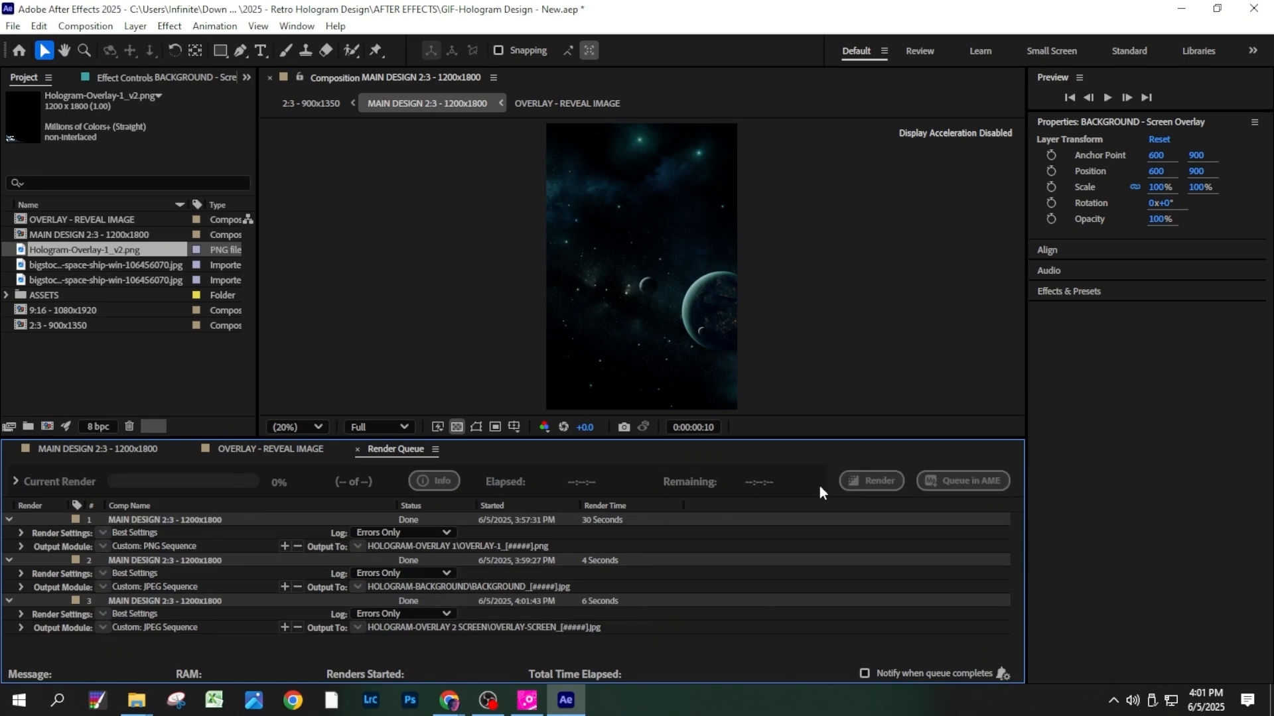
- Show only the WHITE SCAN LINES layer in the main composition, with Normal blending mode and 100% opacity
left_click(117, 448)
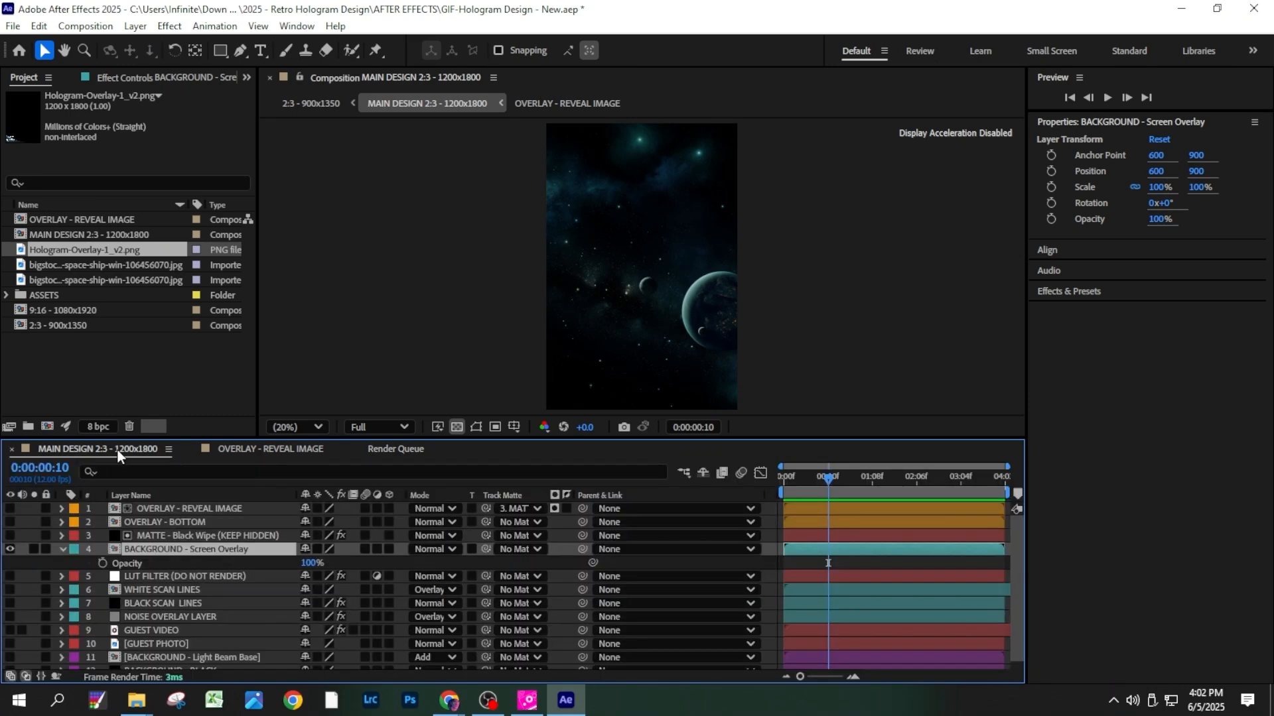
left_click(9, 590)
left_click(245, 592)
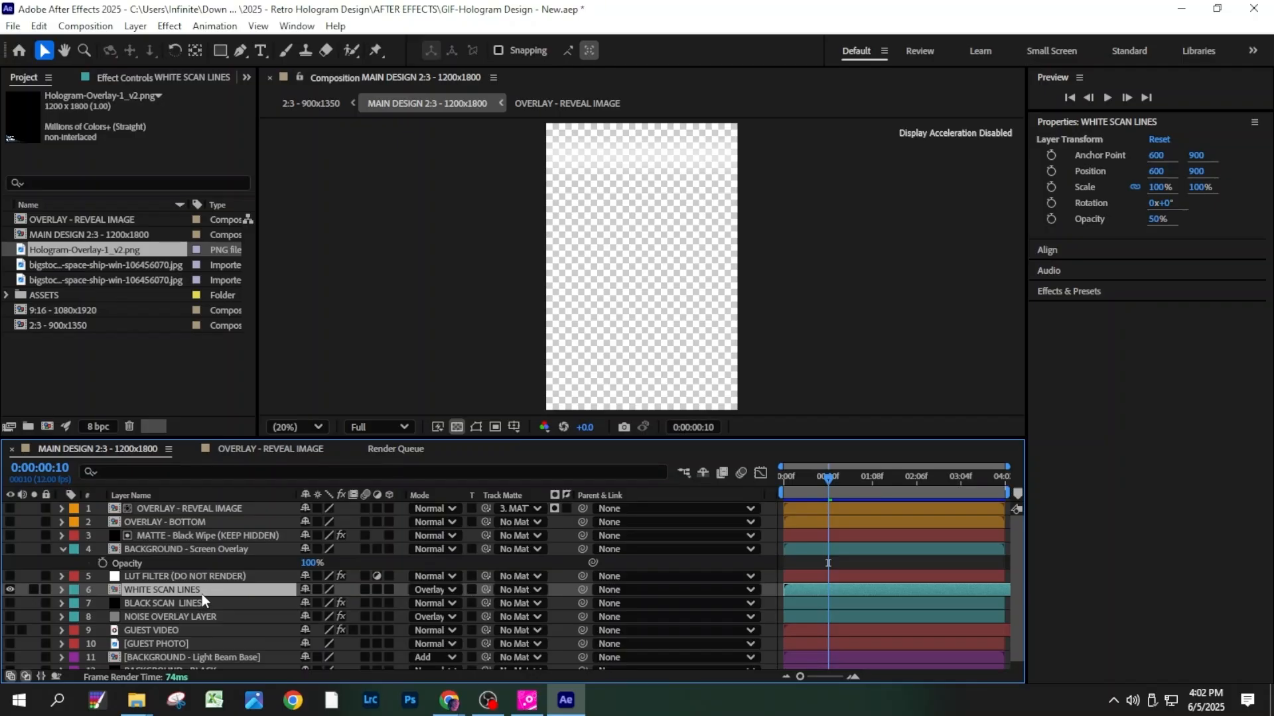
left_click(452, 590)
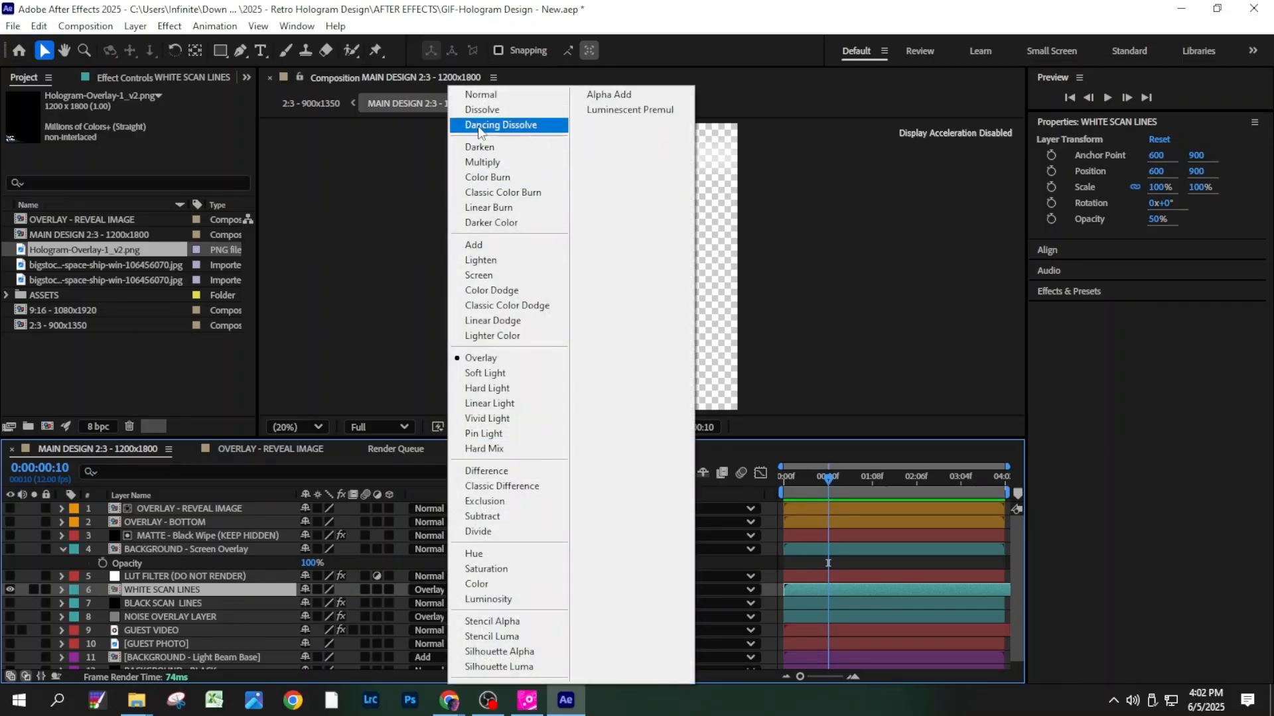
left_click(481, 92)
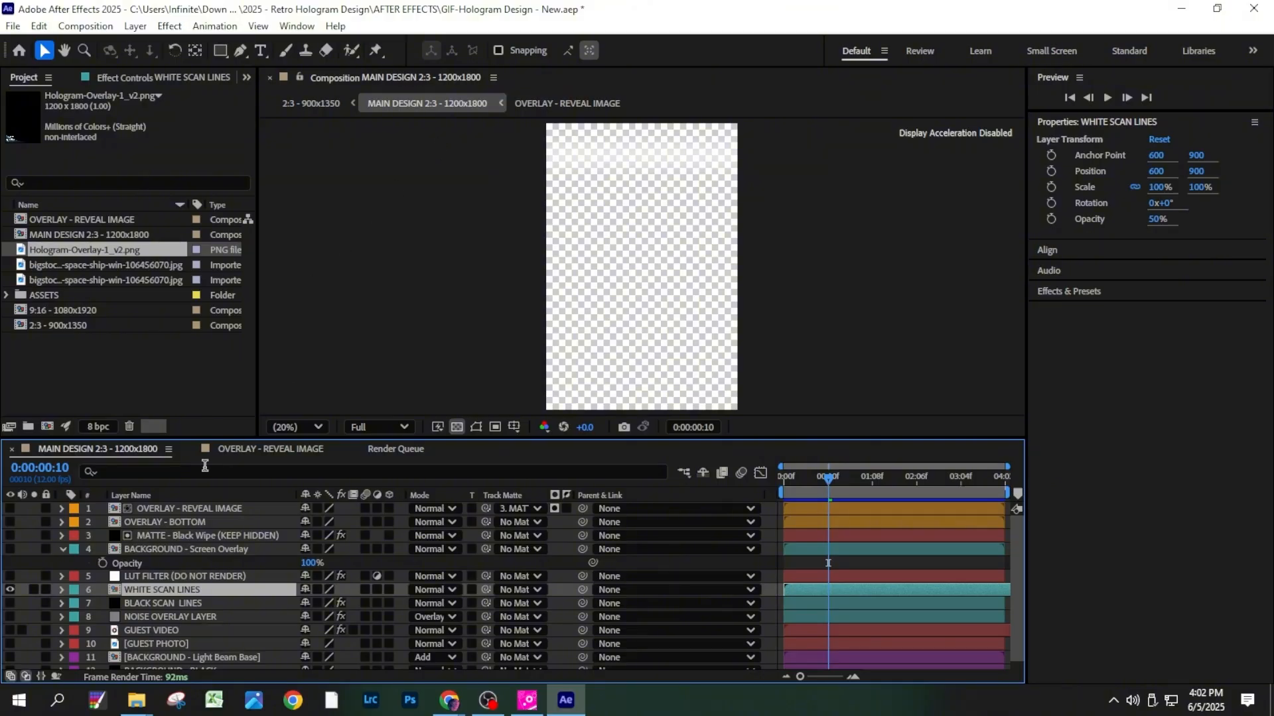
key("t")
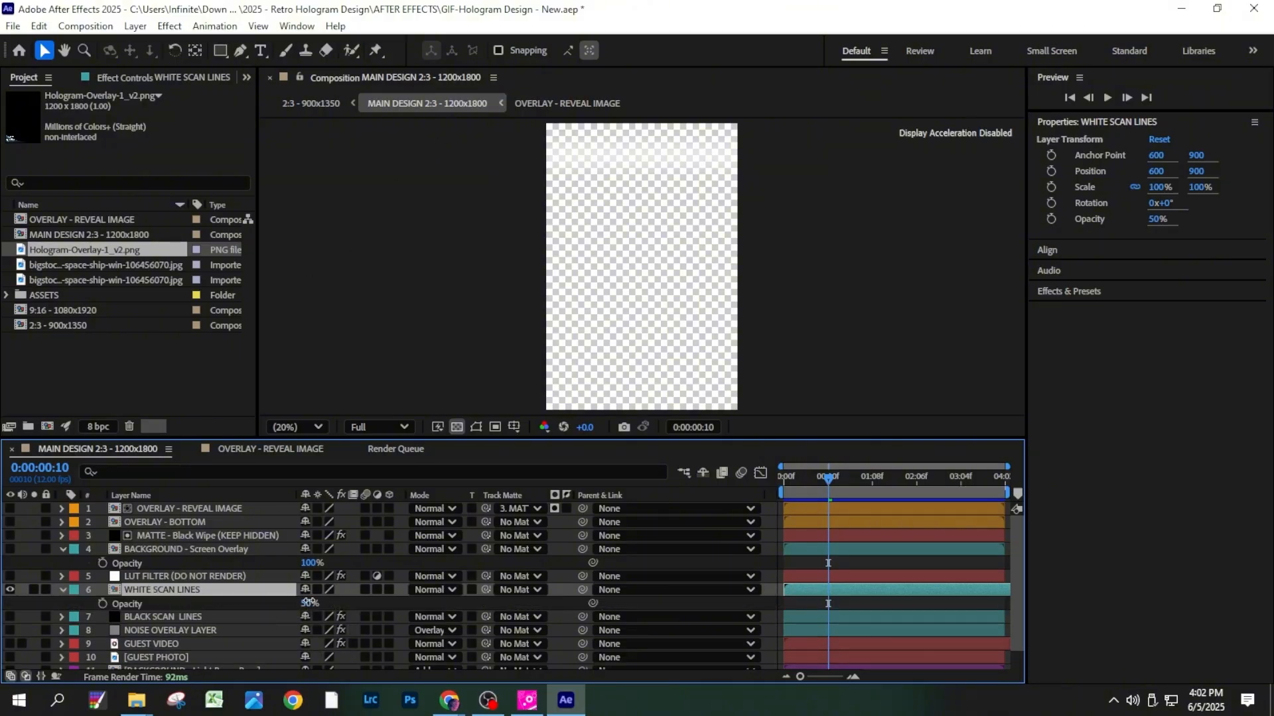
left_click_drag(308, 602, 347, 603)
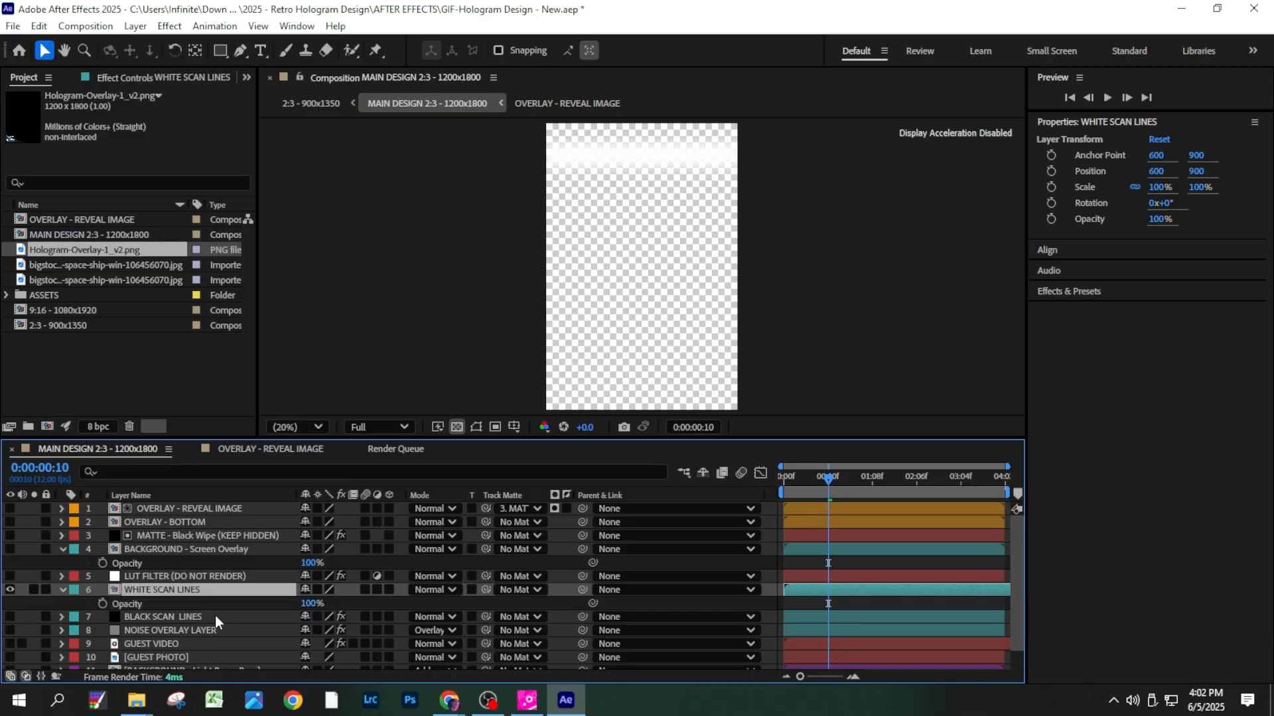
- Add the white scan lines composition to the render queue and set its output format to JPEG Sequence
left_click(13, 27)
mouse_move(114, 287)
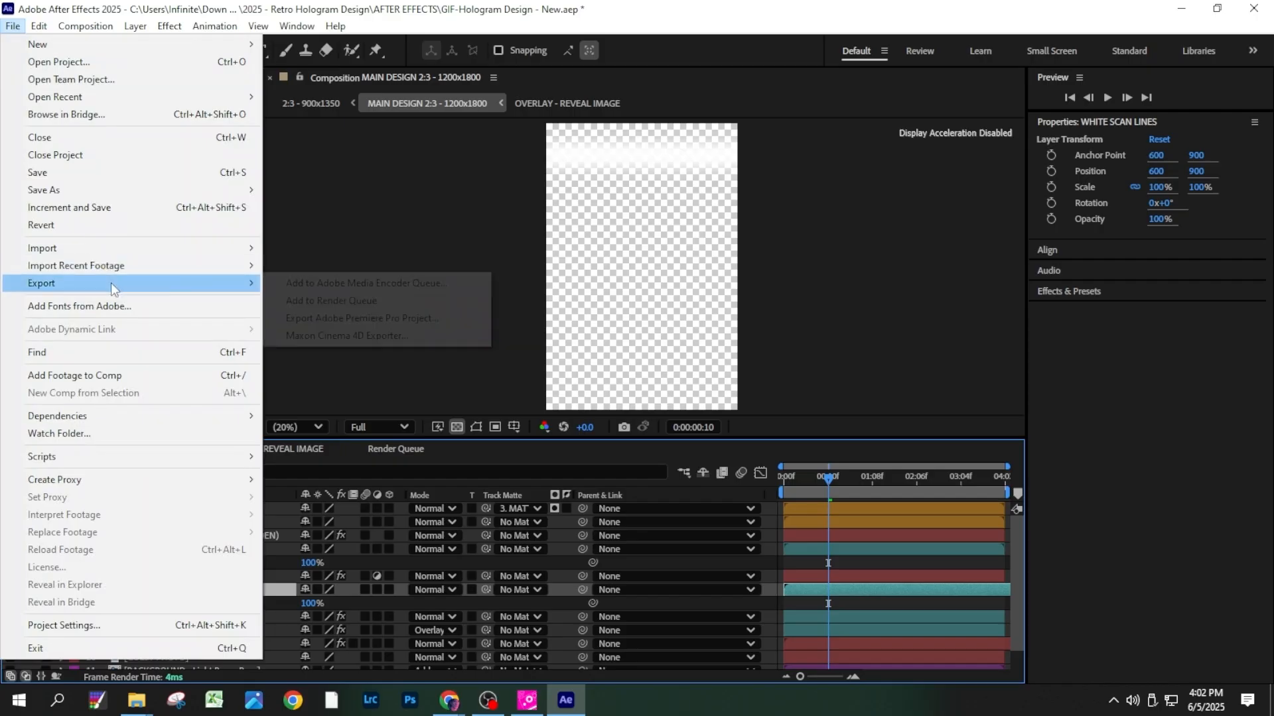
left_click(300, 302)
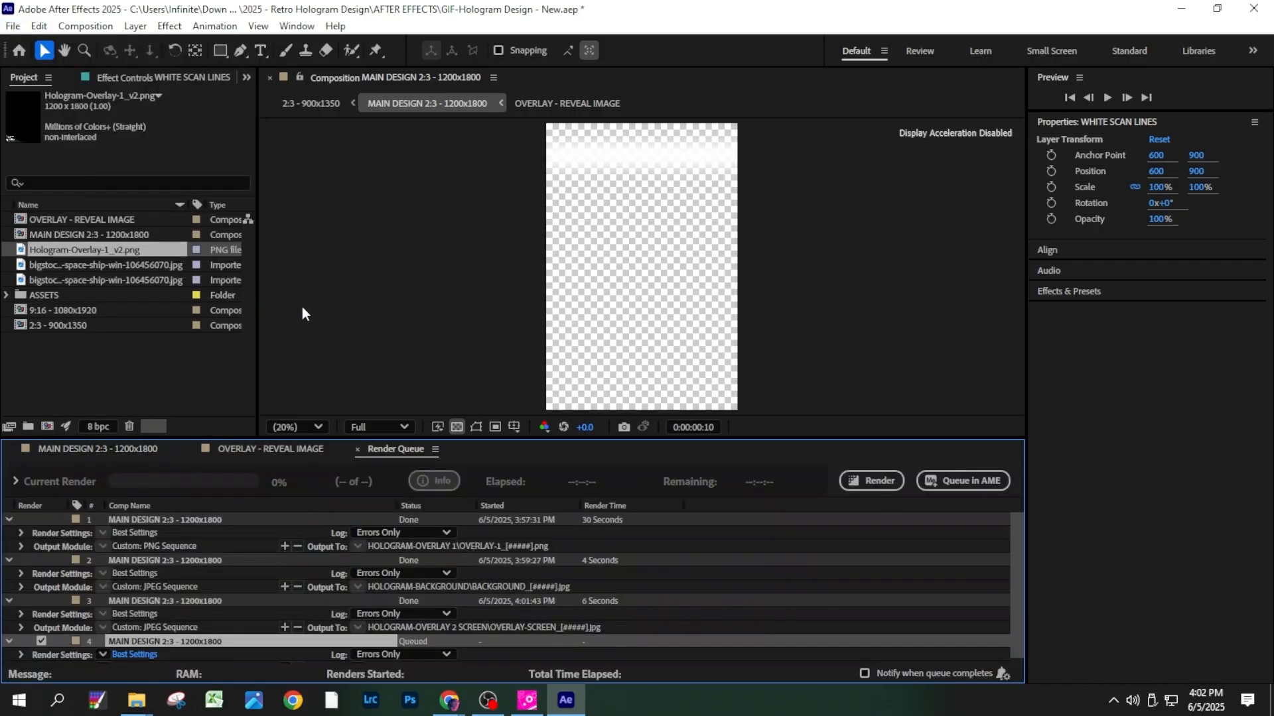
scroll(186, 655, "down", 1)
left_click(188, 655)
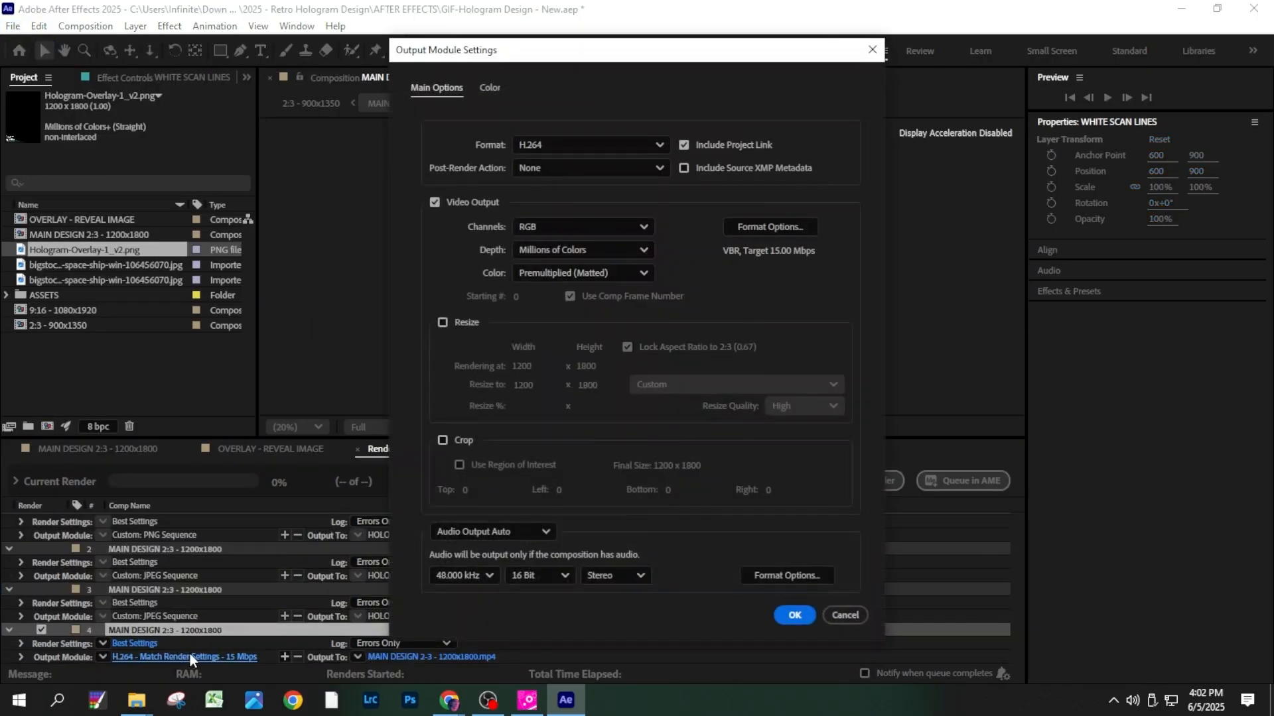
left_click(571, 149)
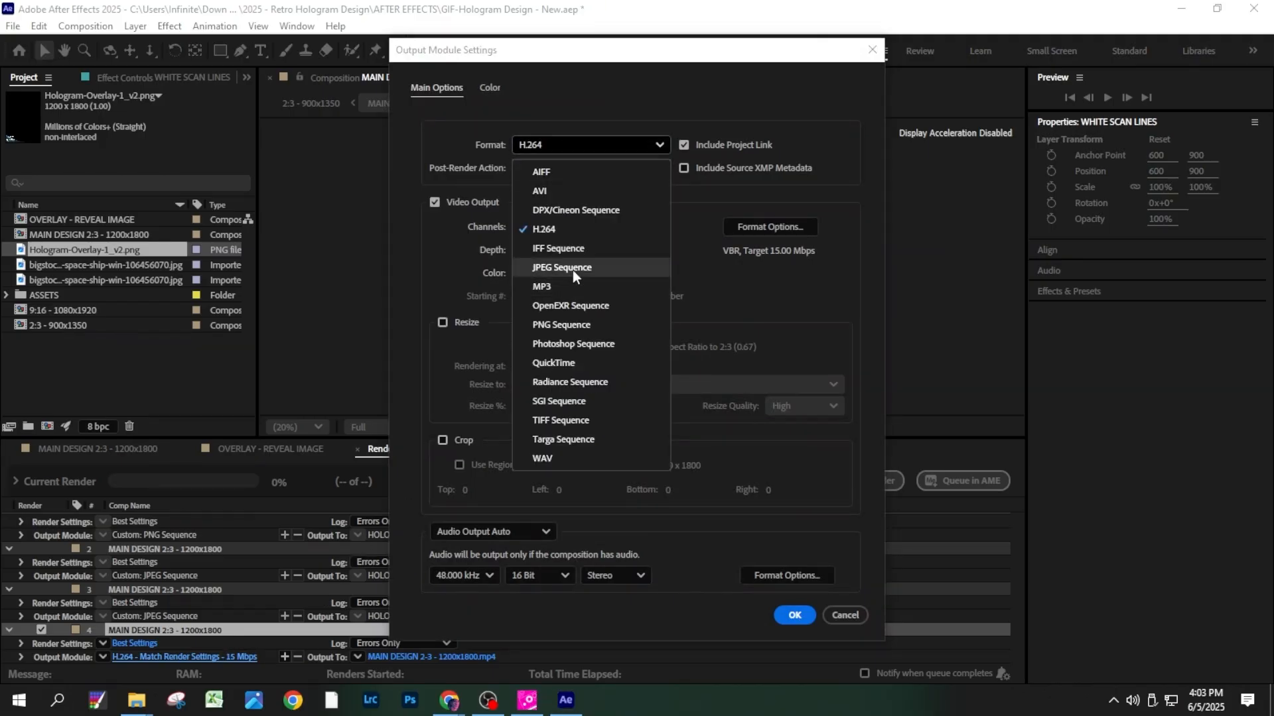
left_click(573, 271)
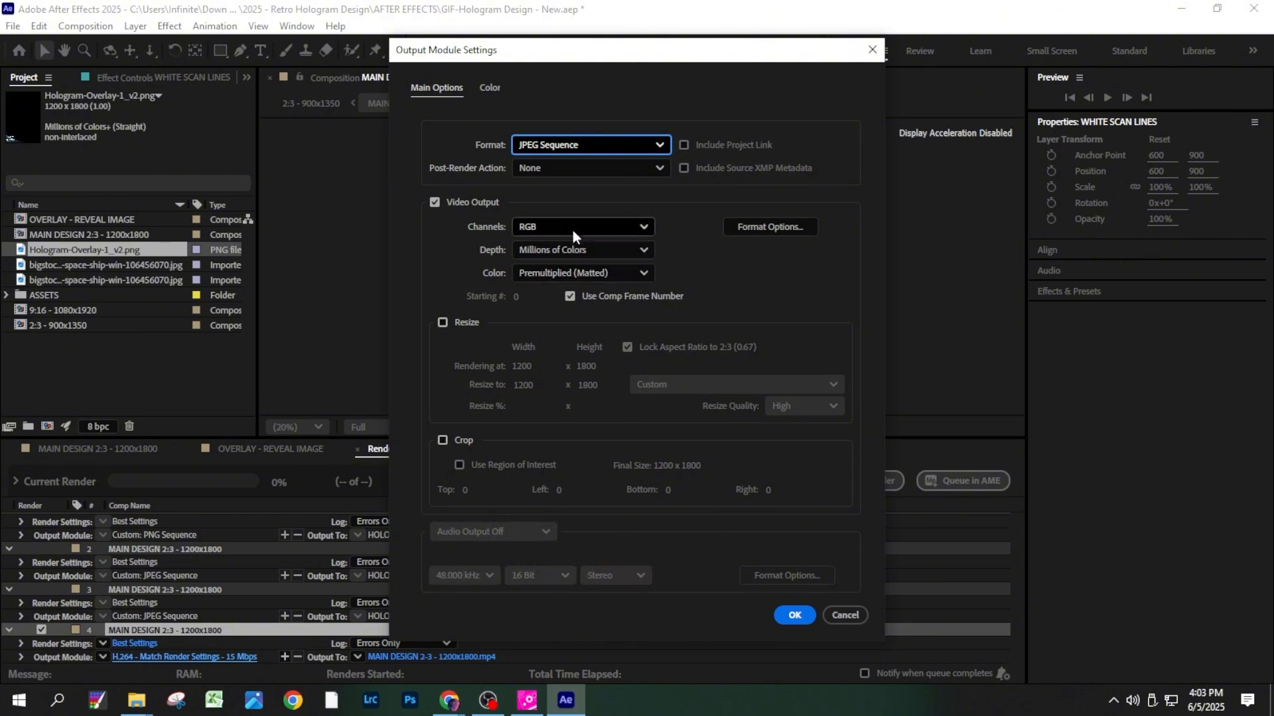
left_click(787, 622)
- Name the output files OVERLAY-3-WHITE SCAN LINES_[#####] in subfolder HOLOGRAM - OVERLAY 3 WHITE SCAN LINES, and render the sequence
left_click(472, 657)
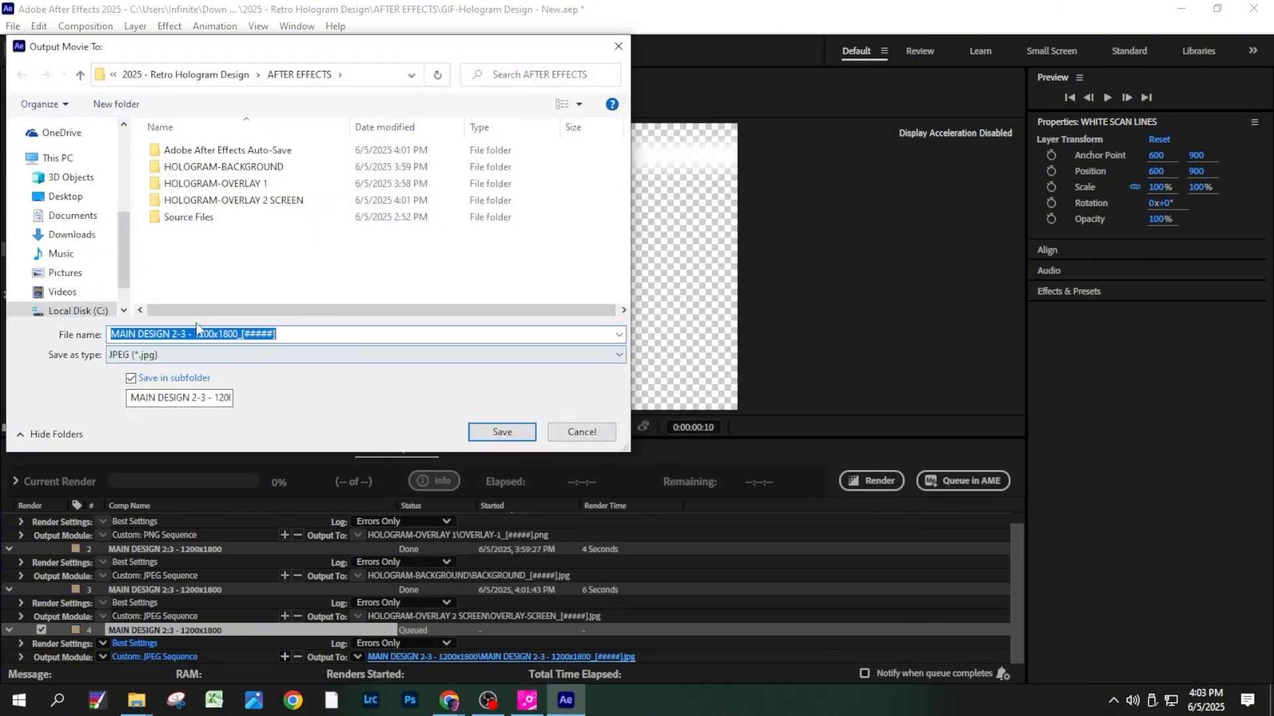
type("OVERLAY-3-WHITE SCAN LINES_[#####]")
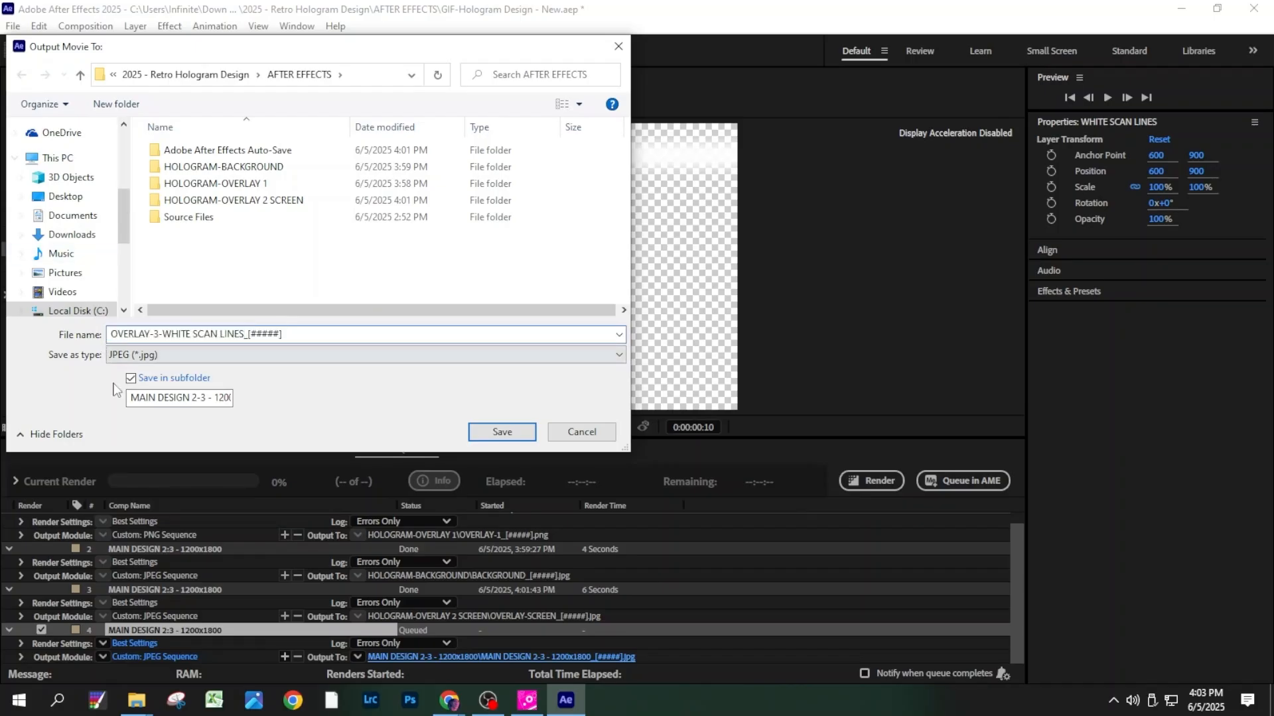
left_click(140, 400)
key("ctrl+a")
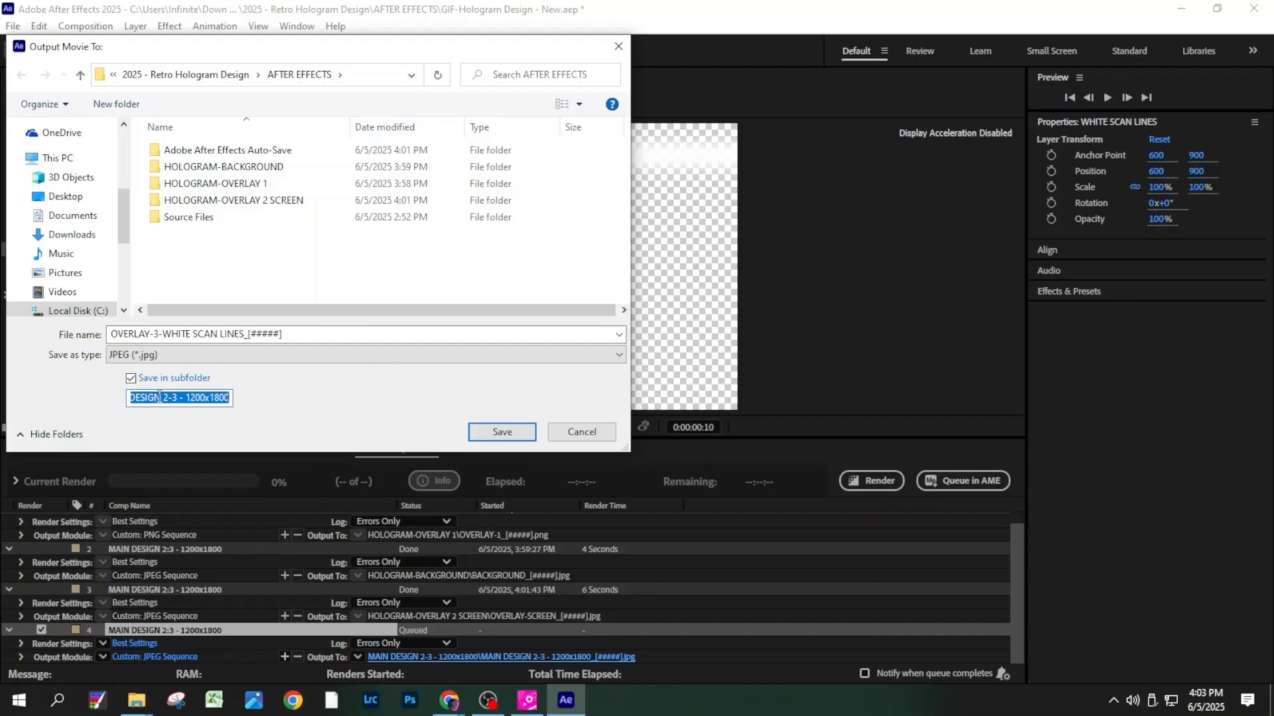
type("HOLOGRAM -")
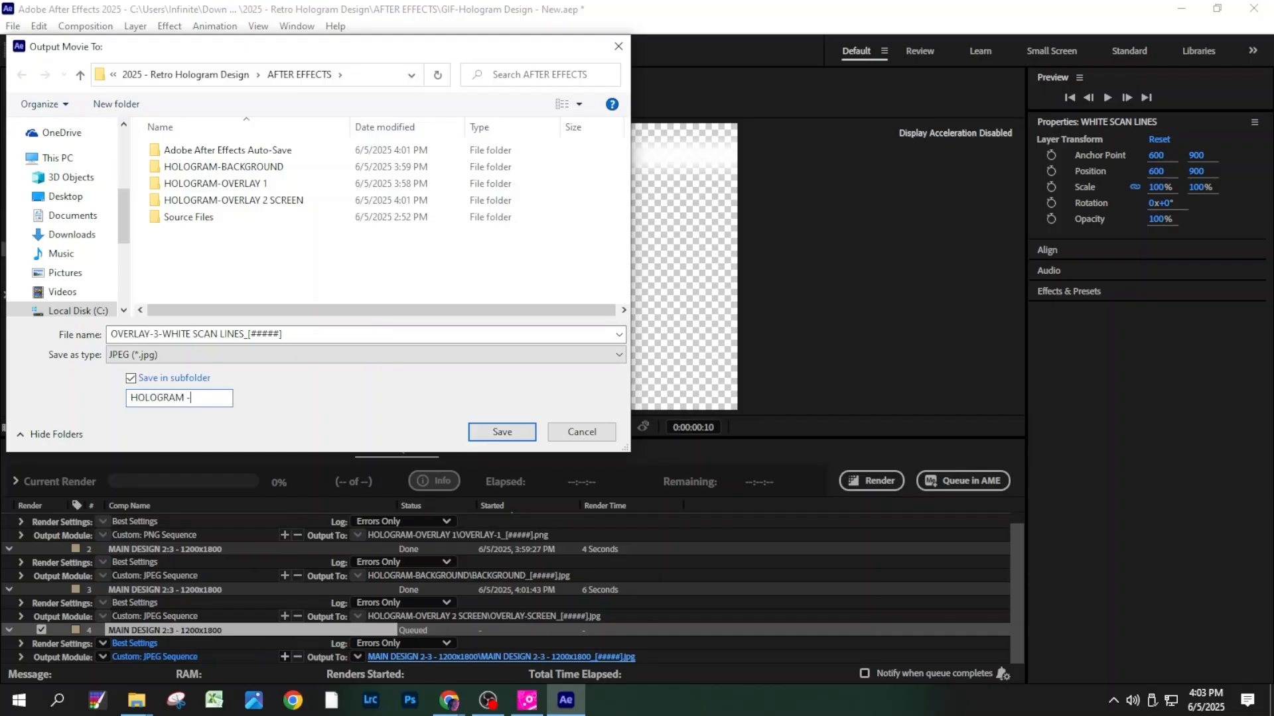
type(" OVERLAY 3 WH")
type("ITE SCAN LINES")
left_click(502, 432)
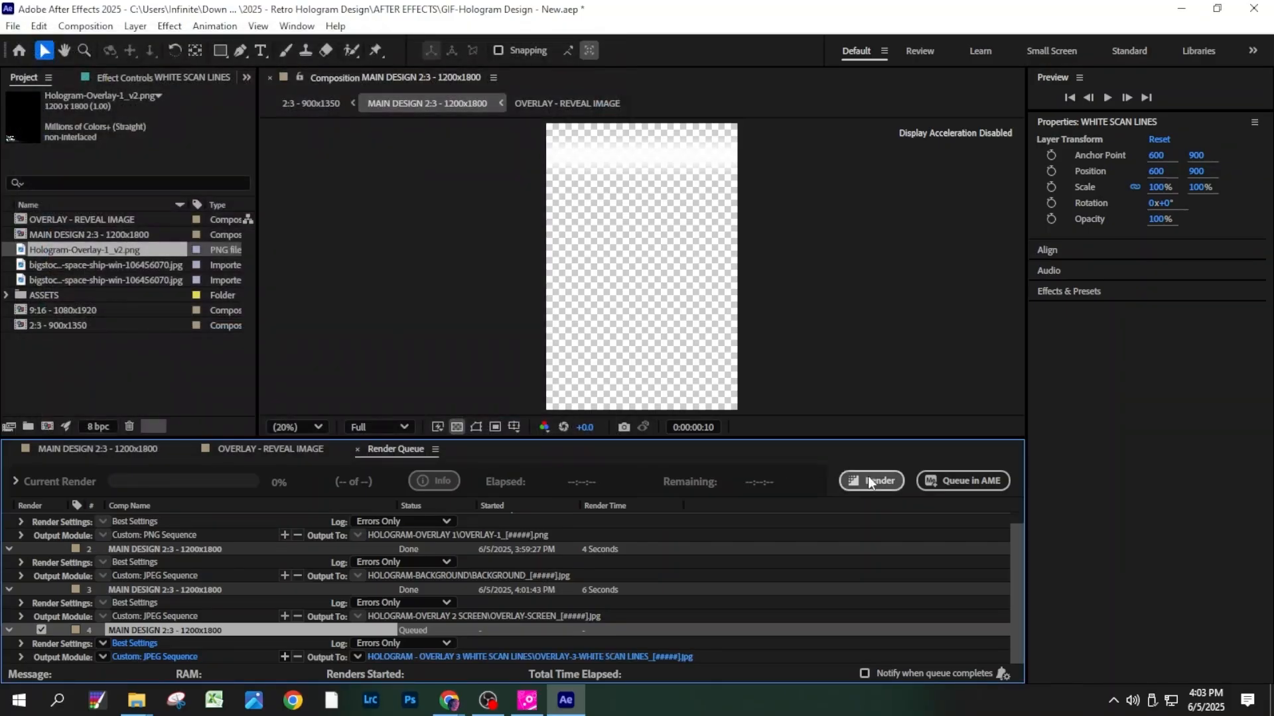
left_click(869, 478)
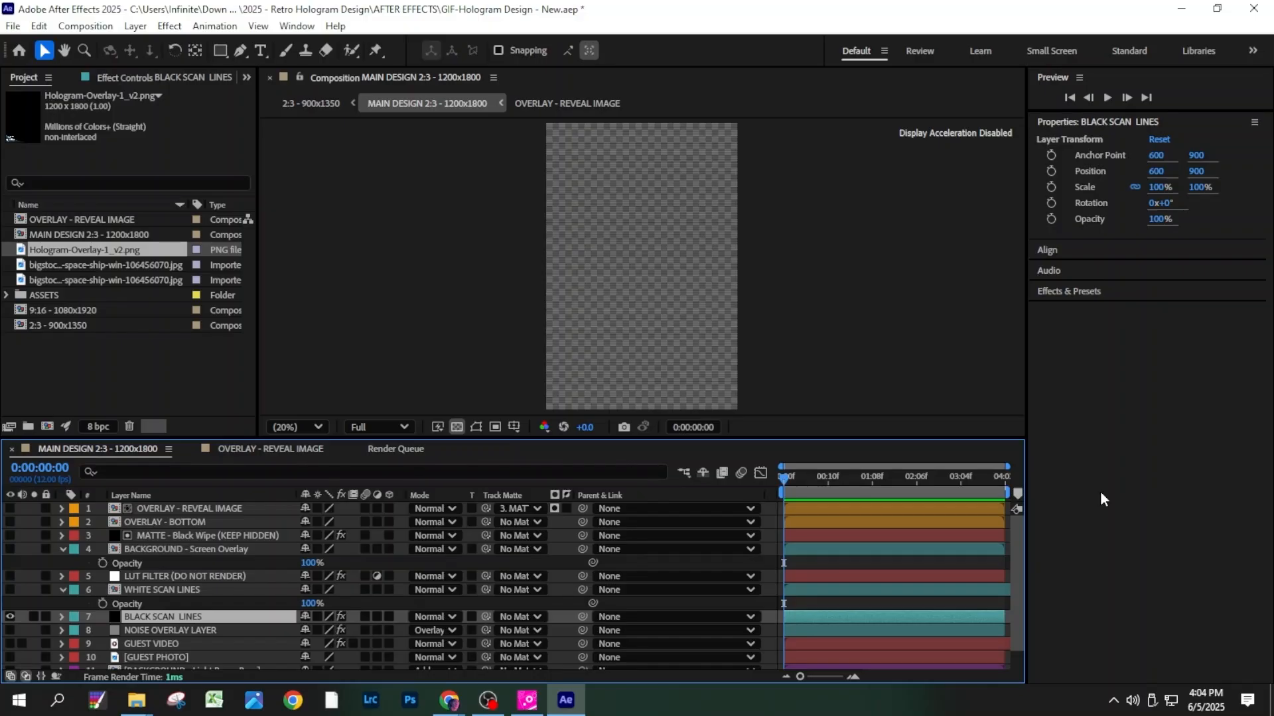
- Shorten the work area to the first frame for BLACK SCAN LINES and add the composition to the render queue
left_click_drag(1001, 492, 774, 499)
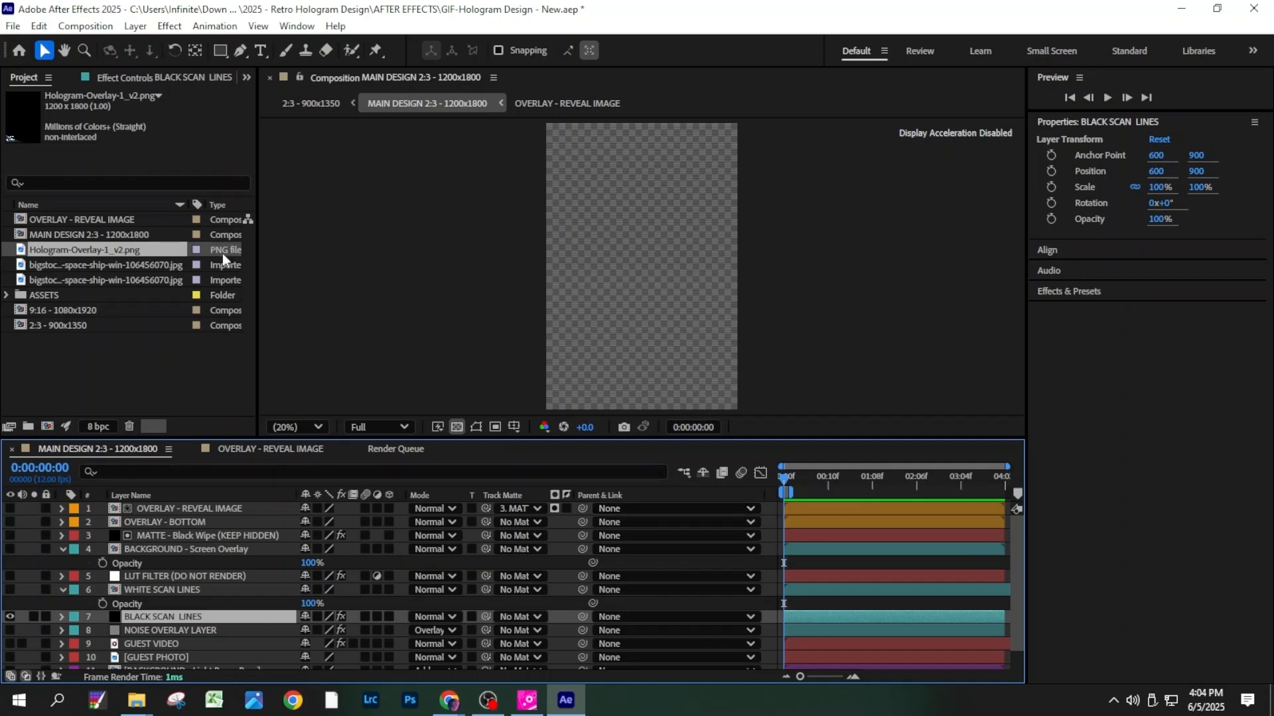
left_click(13, 27)
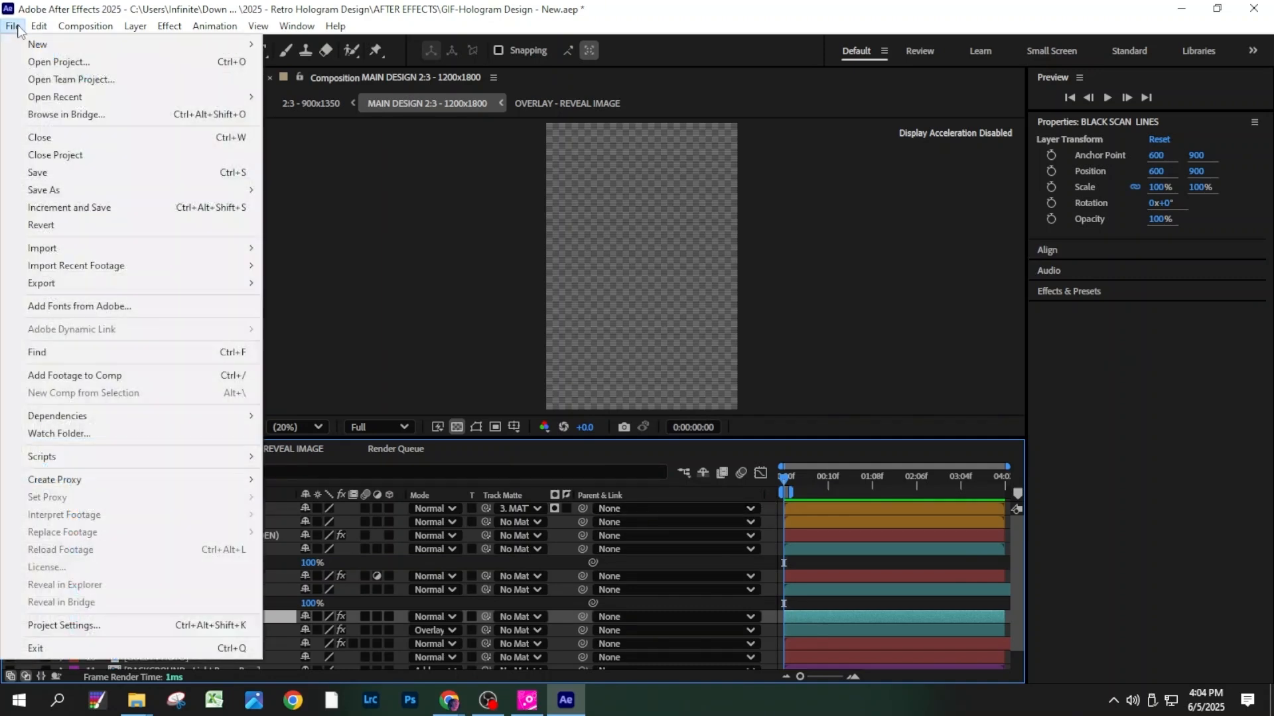
mouse_move(108, 283)
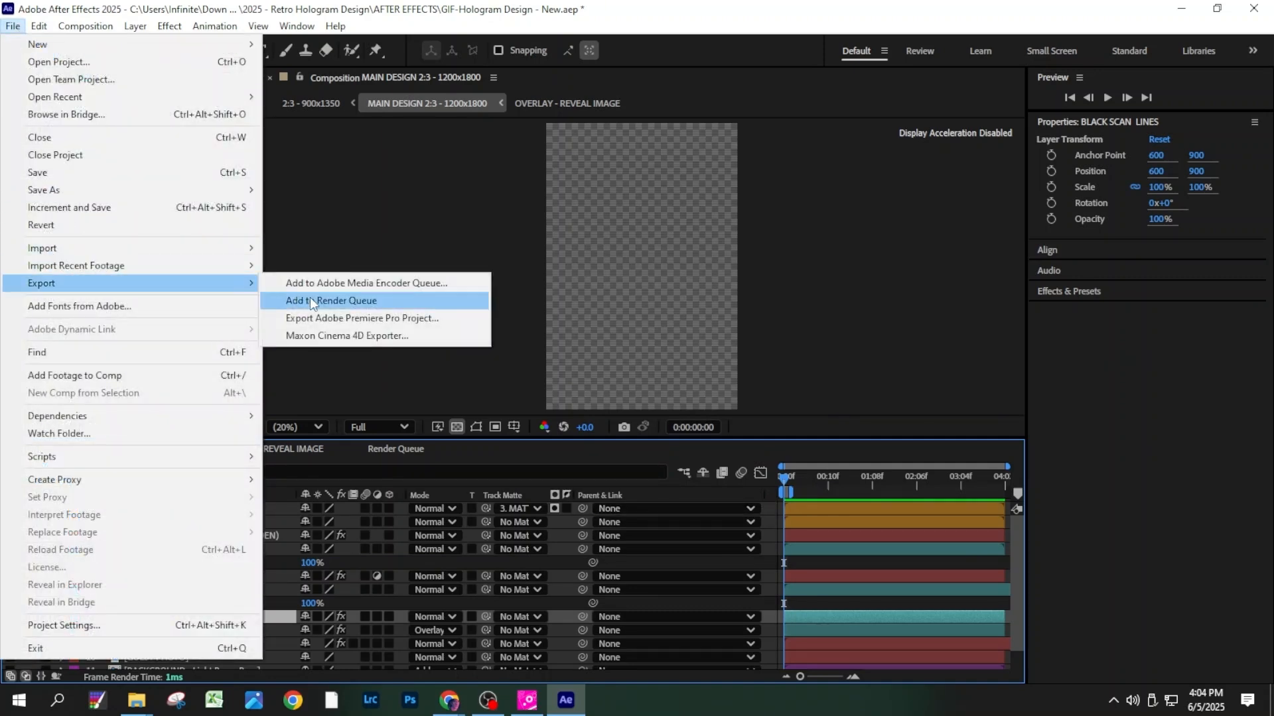
left_click(331, 301)
- Set the fifth queue item's output format to PNG Sequence with RGB + Alpha channels
left_click(154, 567)
left_click(579, 146)
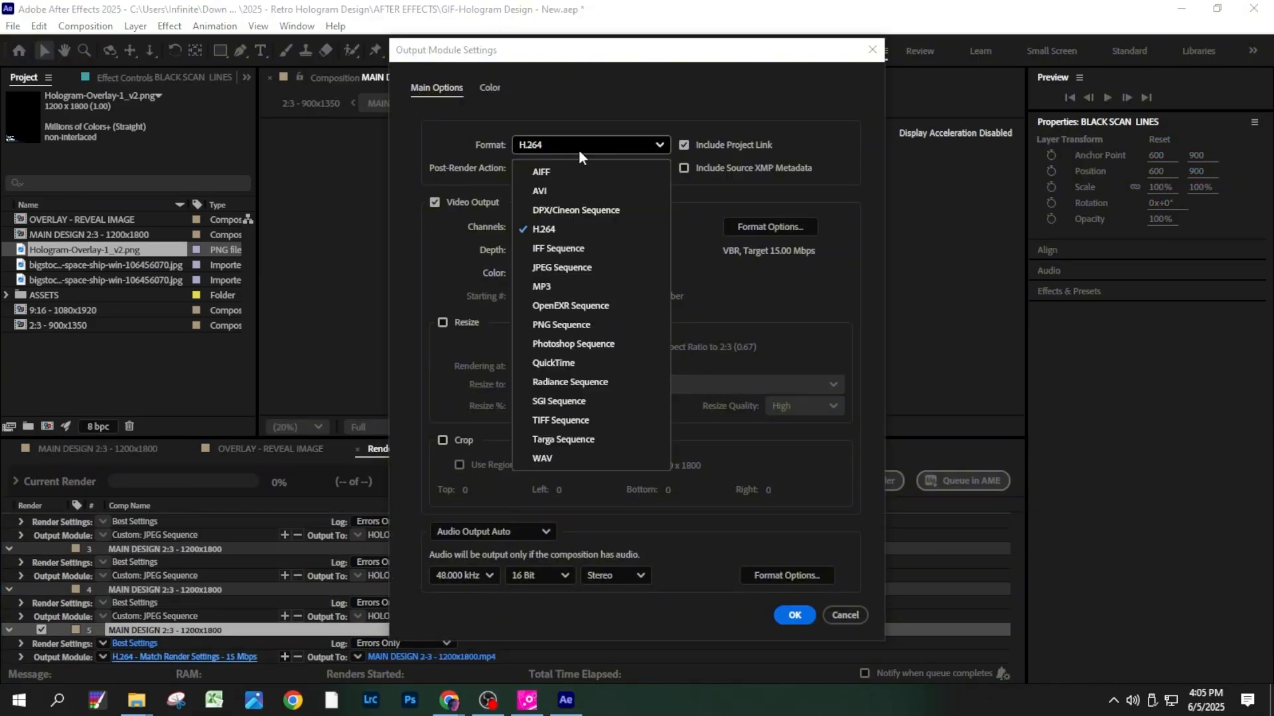
left_click(564, 329)
left_click(575, 226)
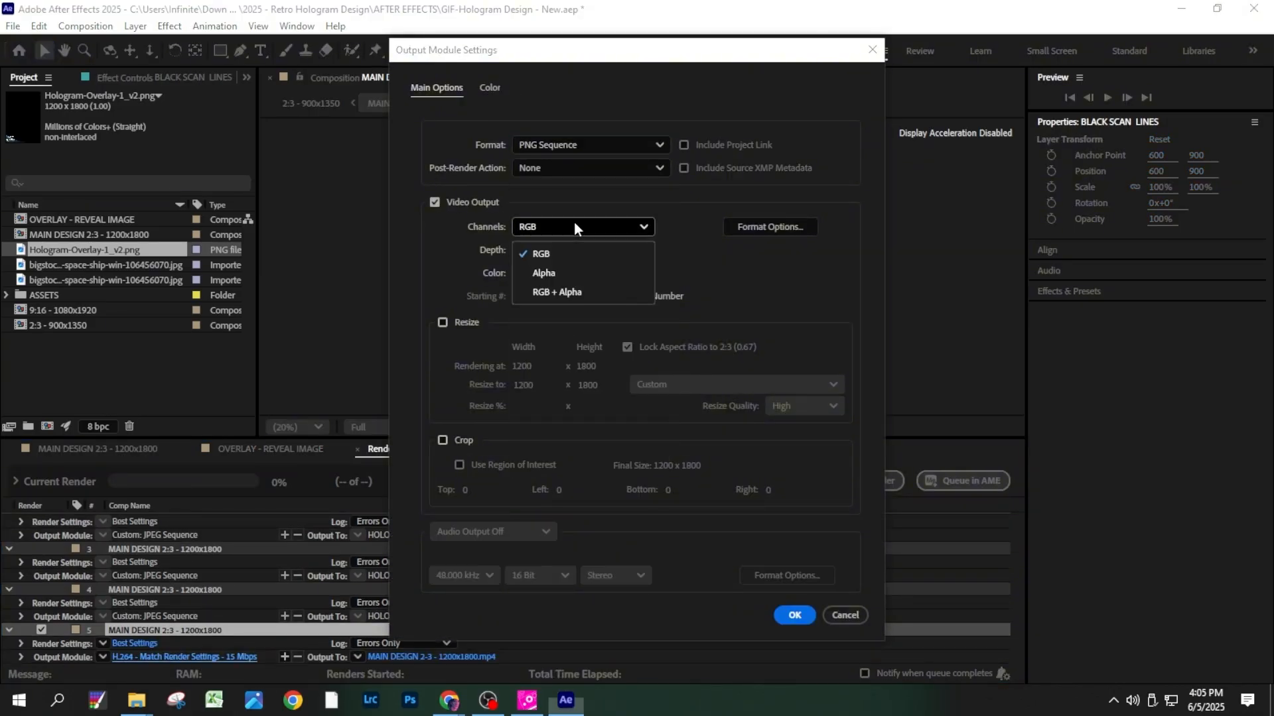
left_click(574, 293)
left_click(794, 615)
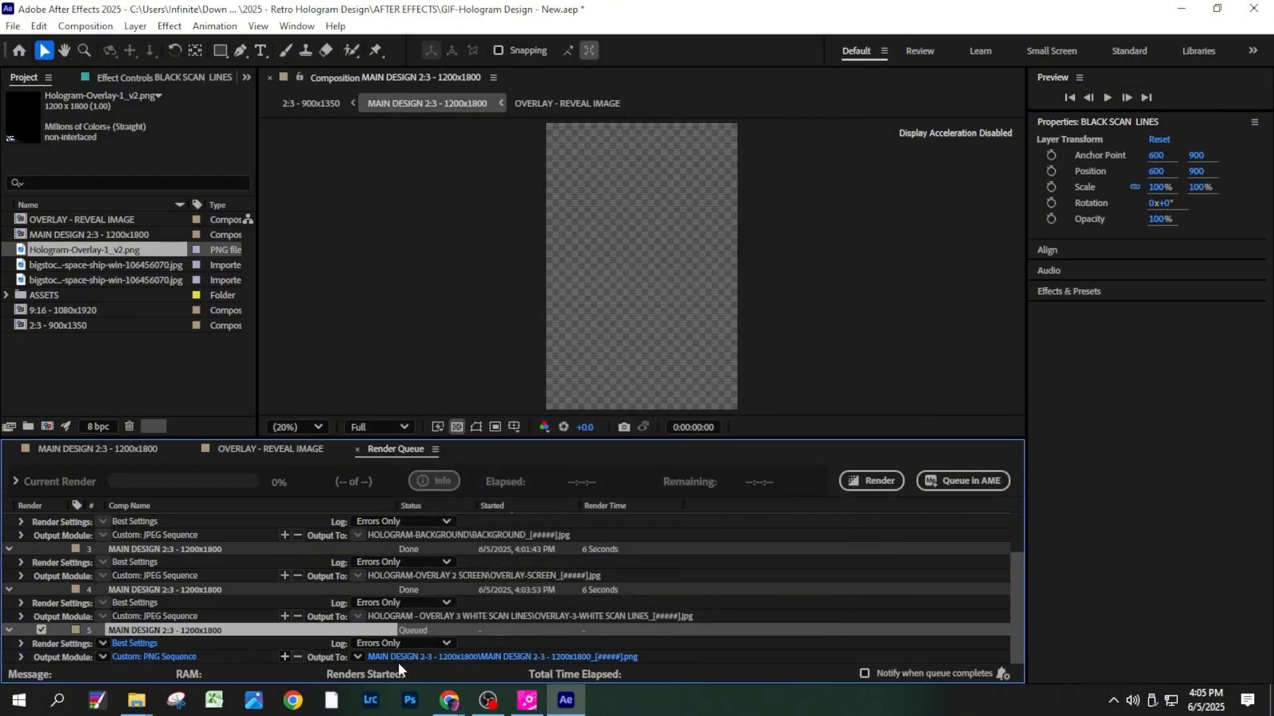
- Name the fifth item's output files OVERLAY-BLACK SCAN LINES_[#####], turn off saving in a subfolder, and render the item
left_click(406, 658)
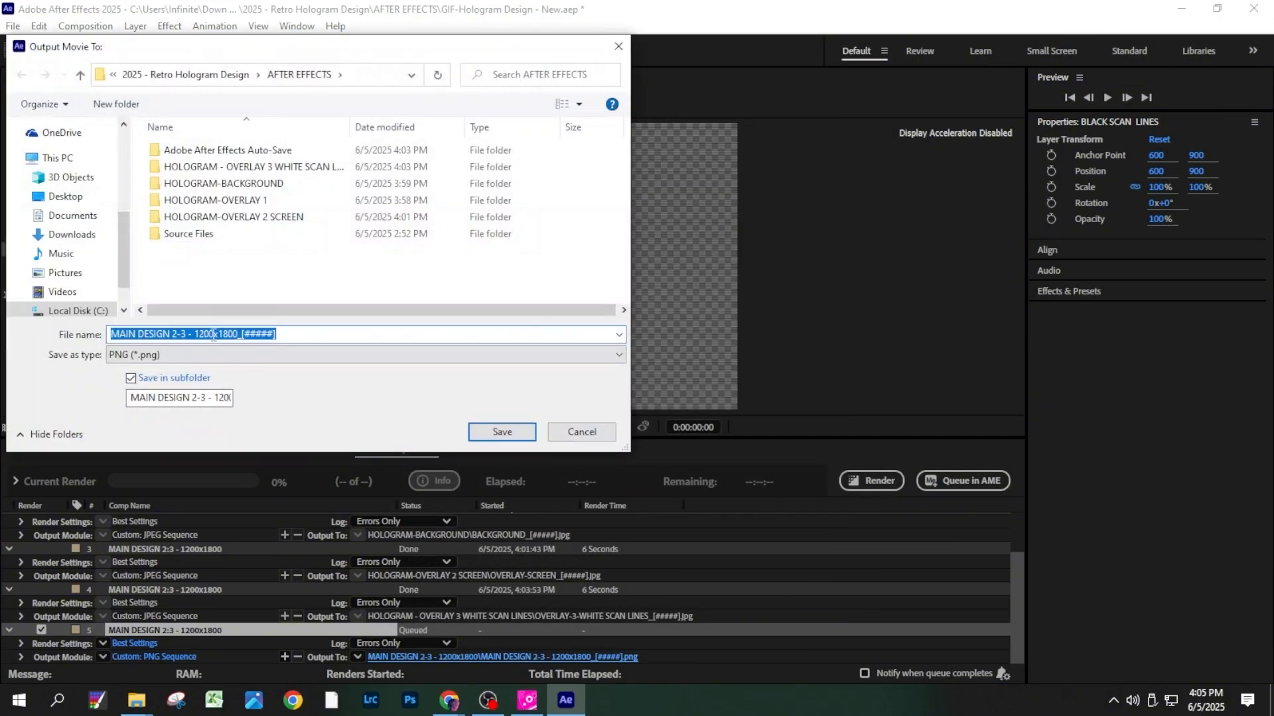
left_click(237, 335)
left_click_drag(238, 337, 108, 335)
type("OVERLAY-BLACK SCAN LINES")
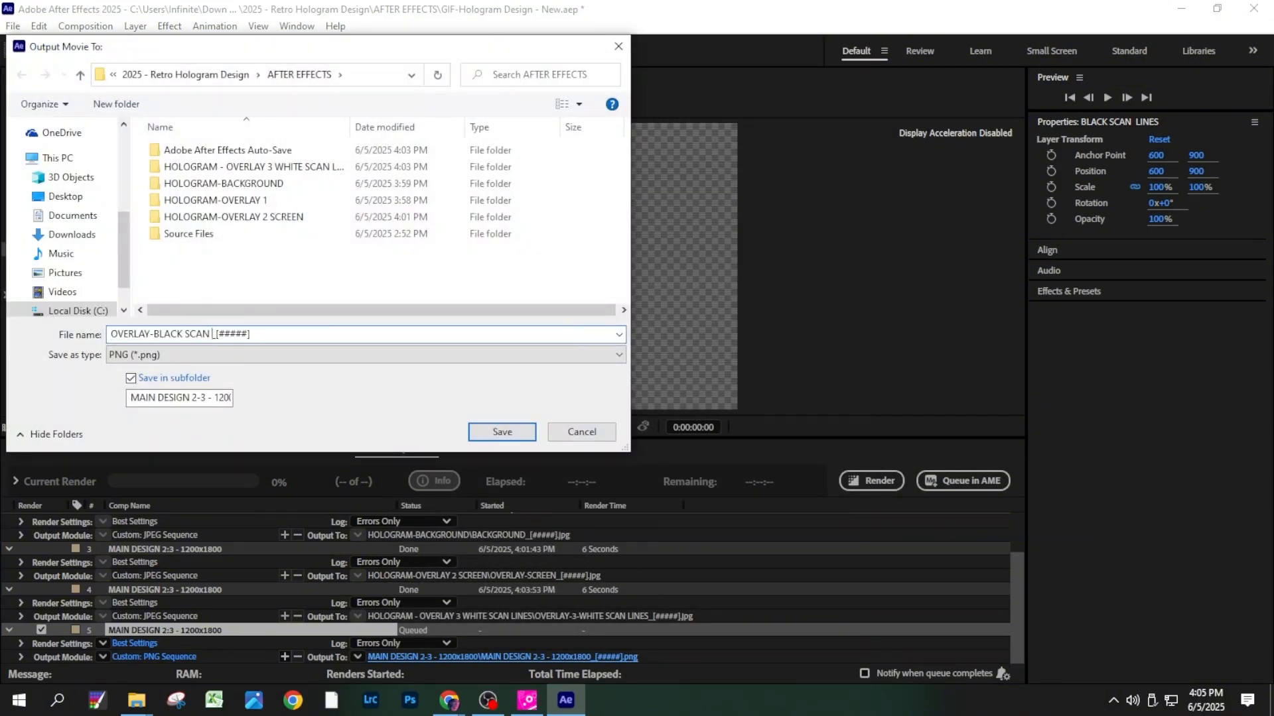
left_click(162, 379)
left_click(507, 438)
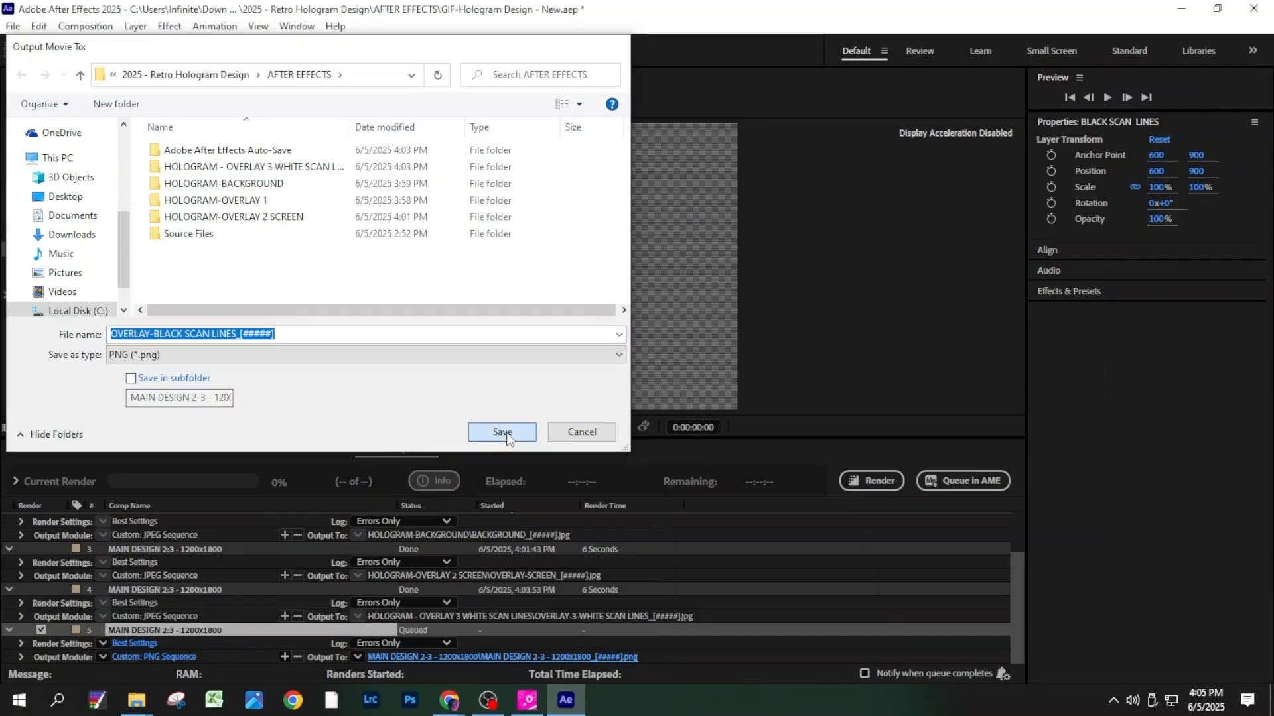
left_click(877, 476)
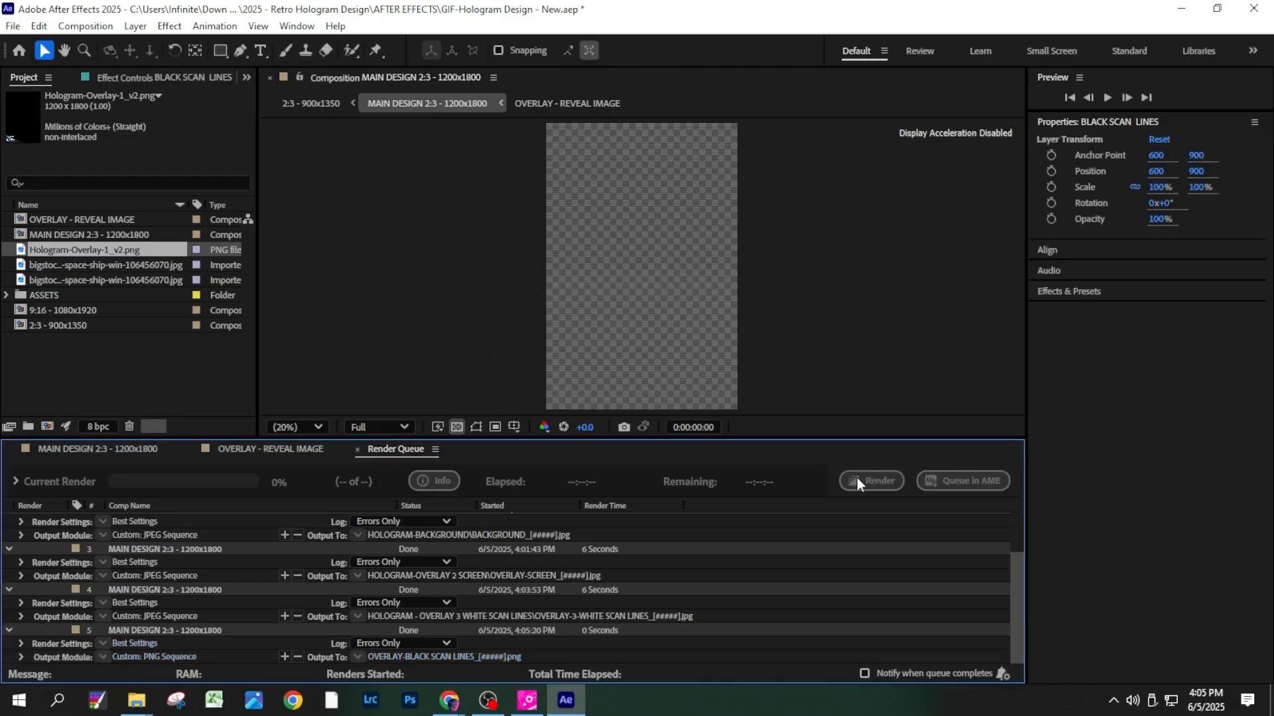
- Extend the MAIN DESIGN work area to full length, and show only NOISE OVERLAY LAYER with Normal blending and its Opacity property revealed
left_click(118, 451)
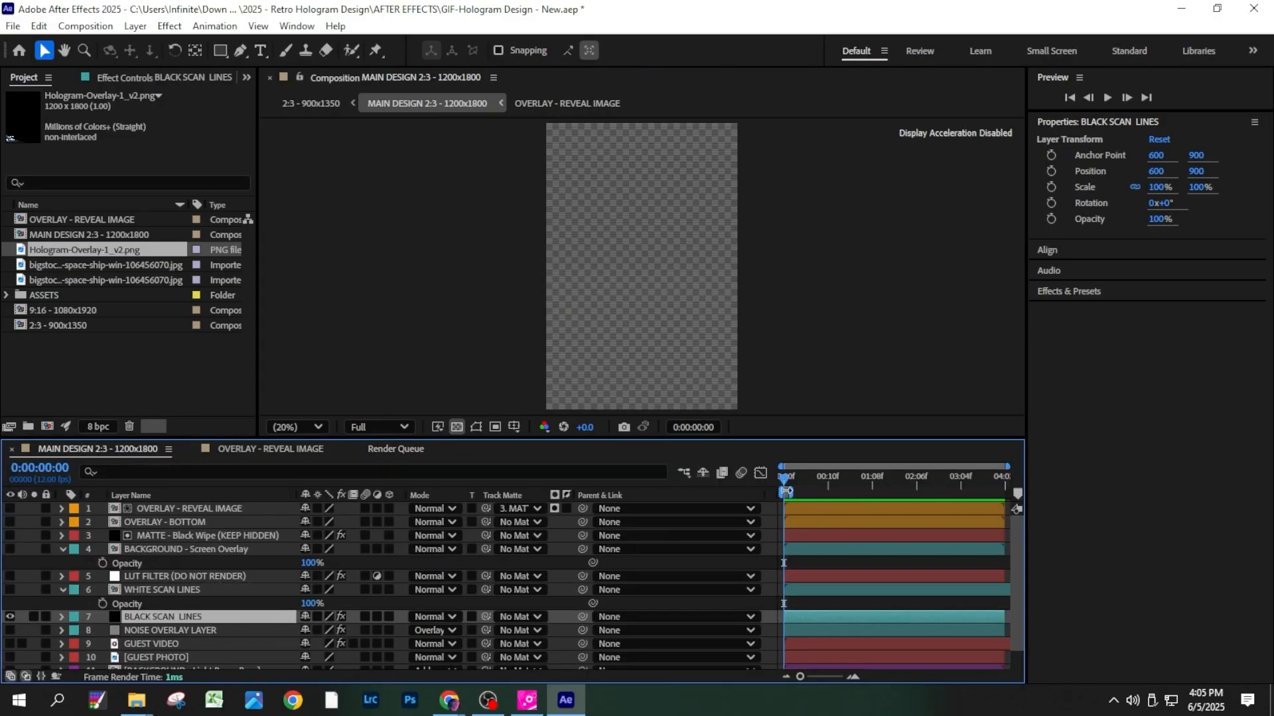
left_click_drag(786, 492, 1027, 510)
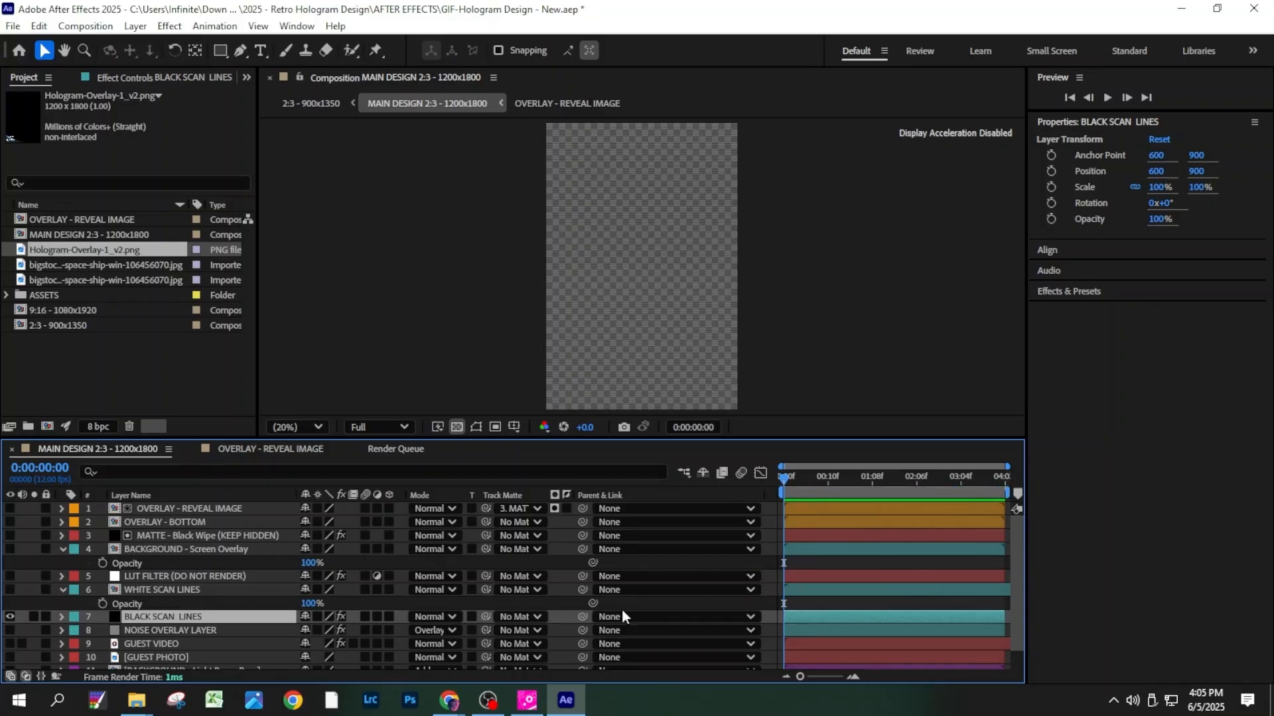
left_click(12, 615)
left_click(10, 630)
left_click(443, 630)
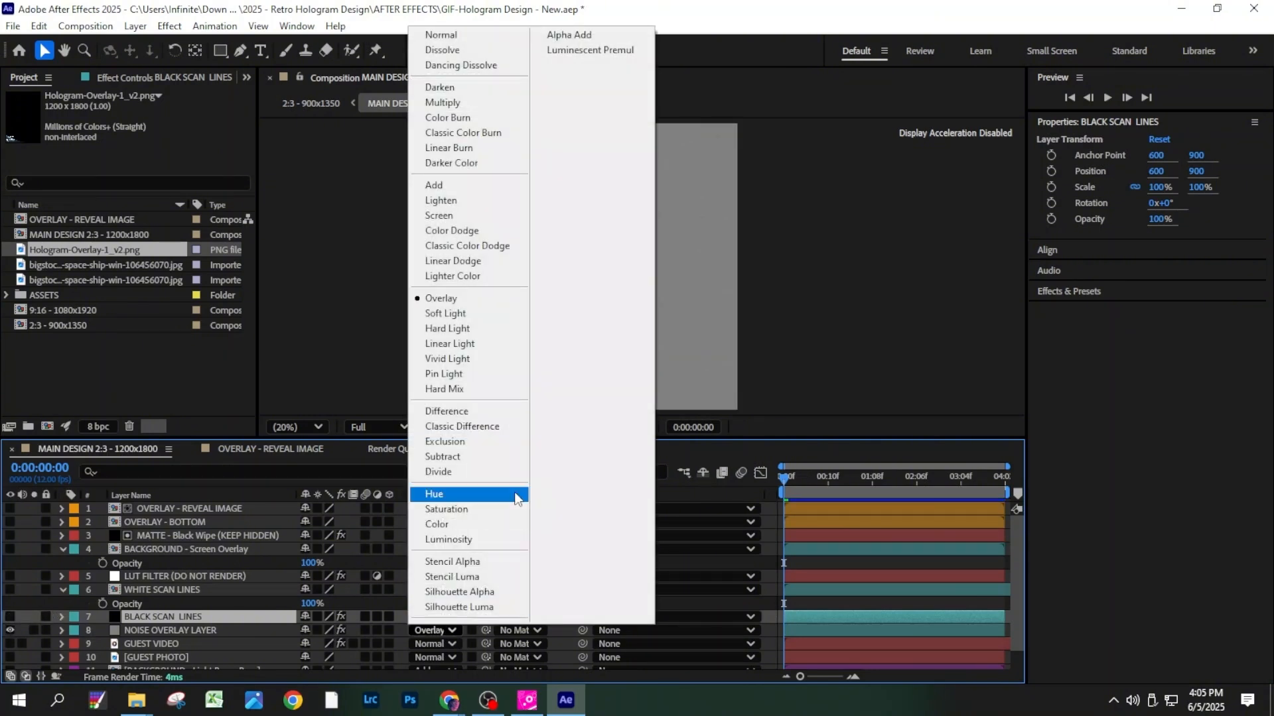
left_click(451, 35)
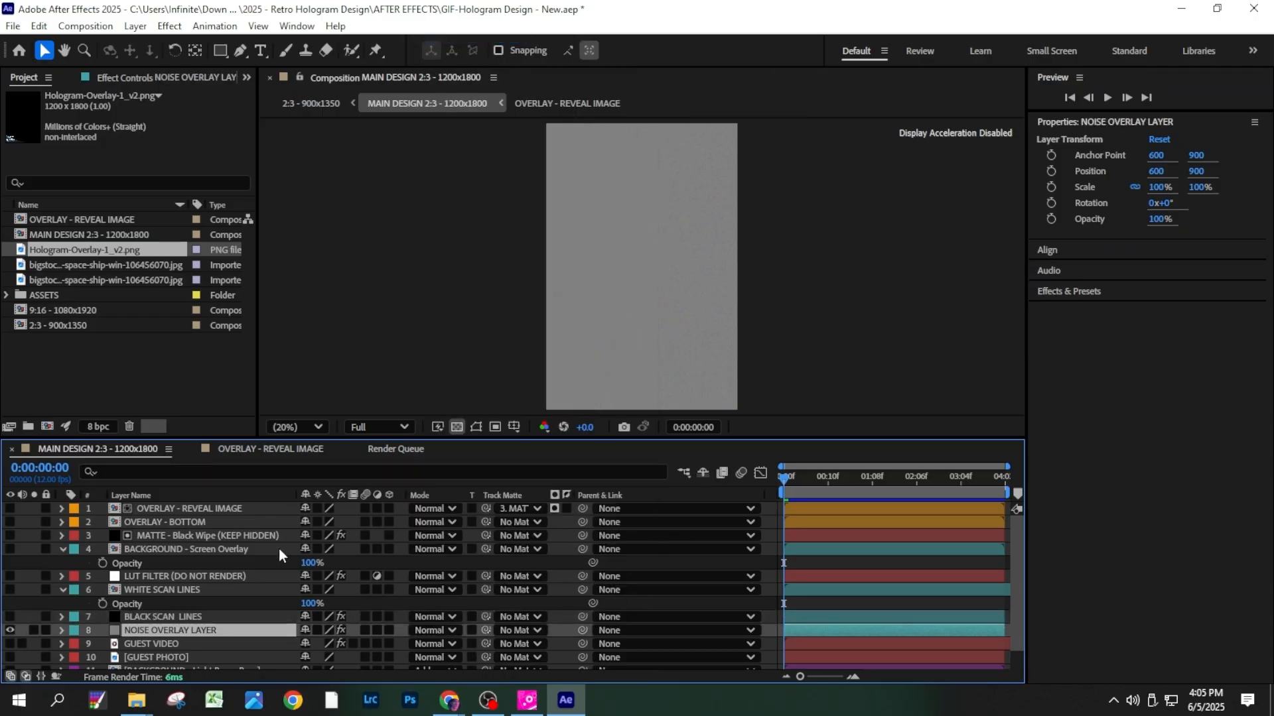
key("t")
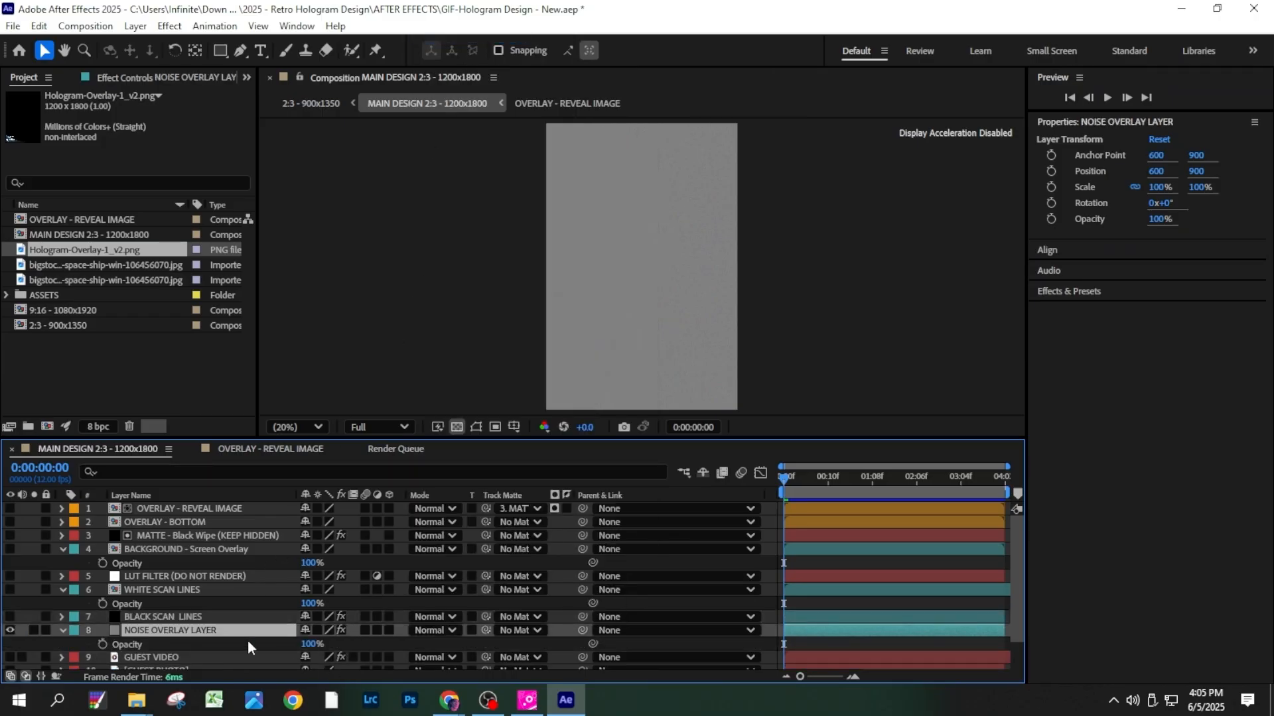
- Add the noise overlay composition to the render queue and set its output format to JPEG Sequence
left_click(13, 26)
mouse_move(113, 285)
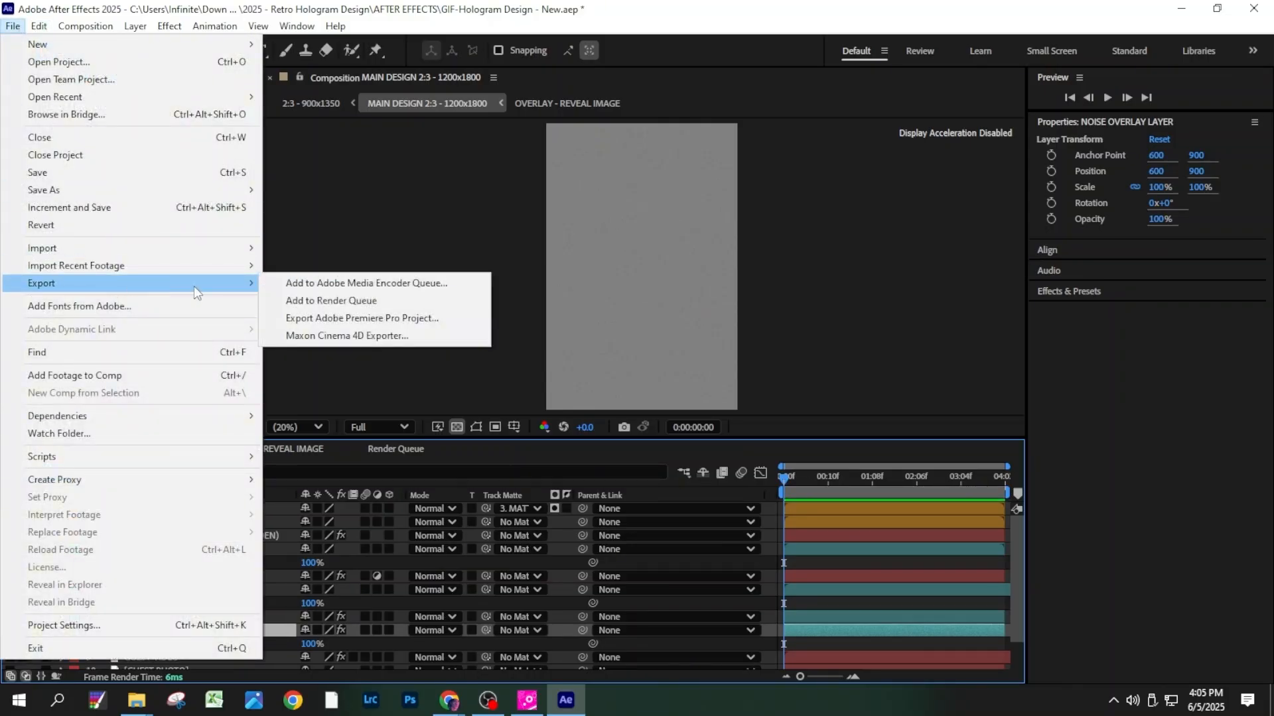
left_click(329, 301)
scroll(415, 548, "down", 2)
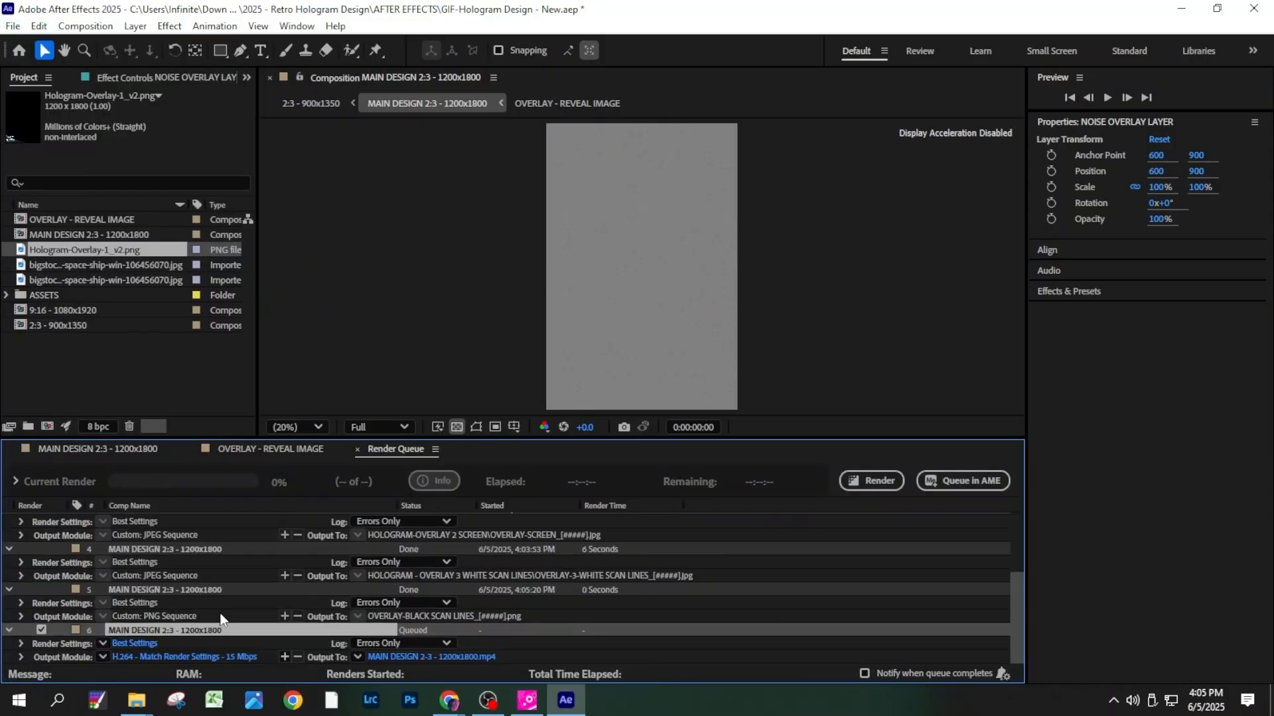
left_click(182, 656)
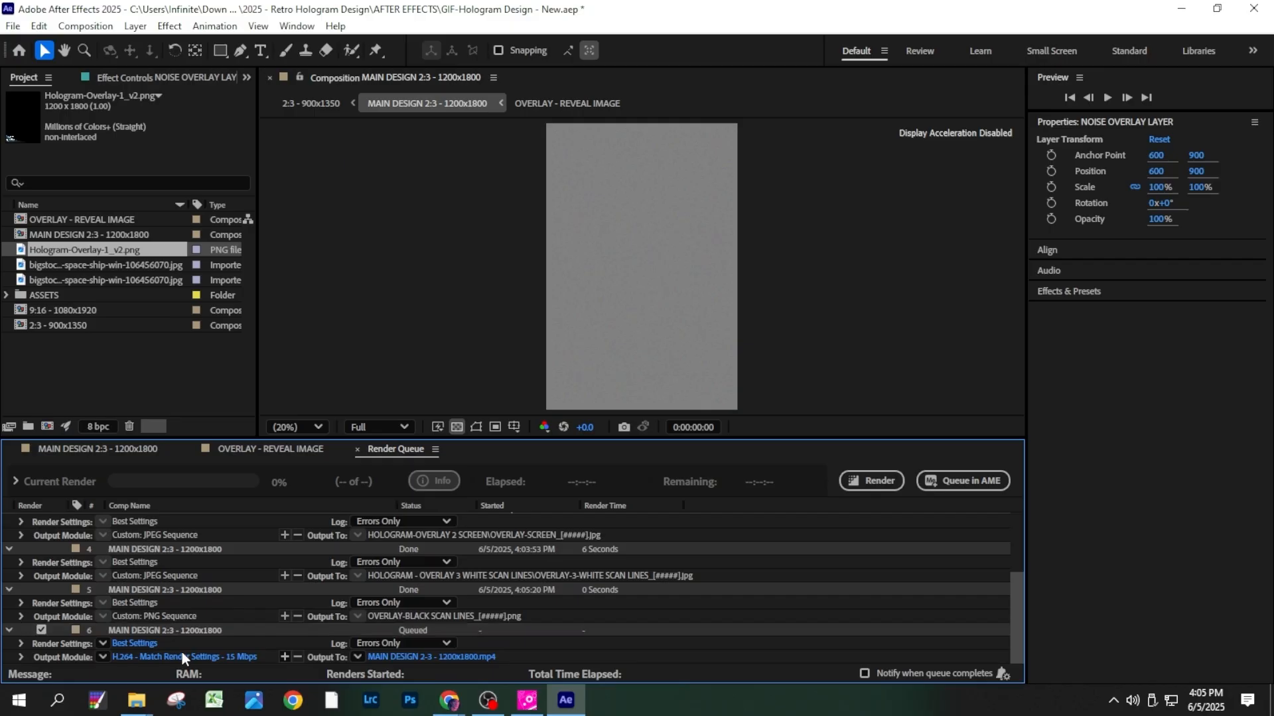
left_click(227, 656)
left_click(564, 143)
left_click(568, 267)
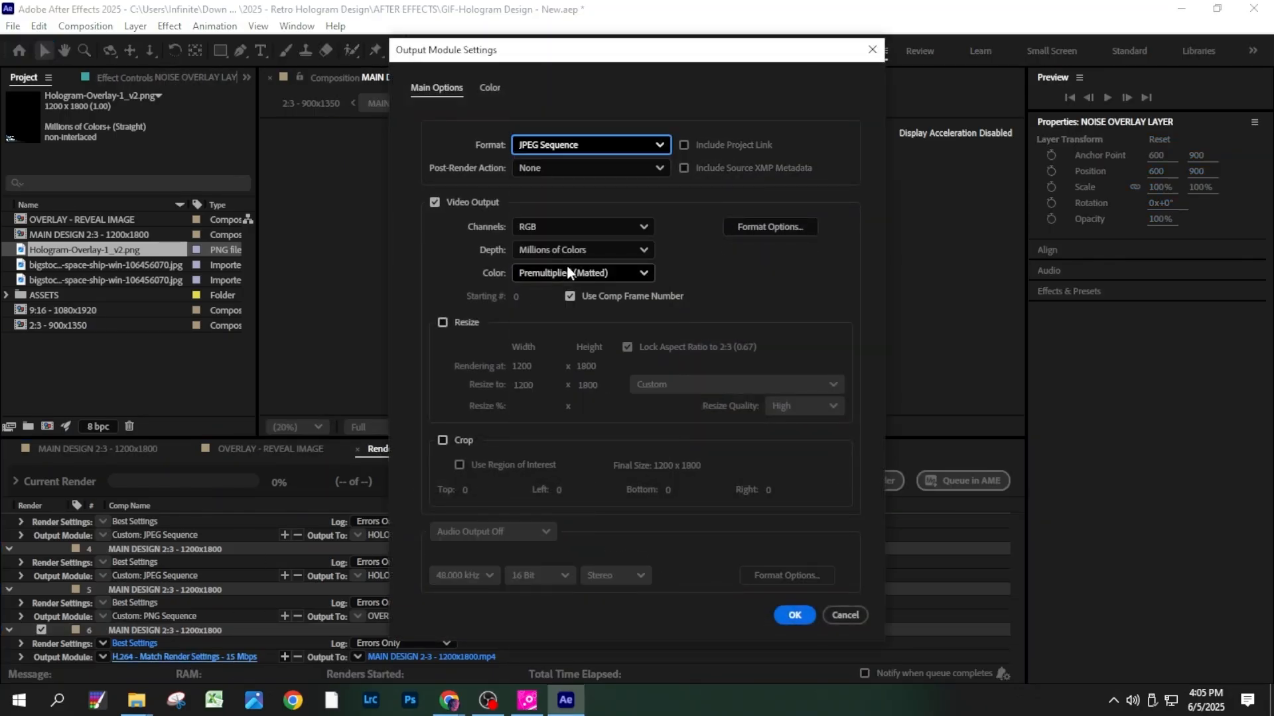
left_click(785, 615)
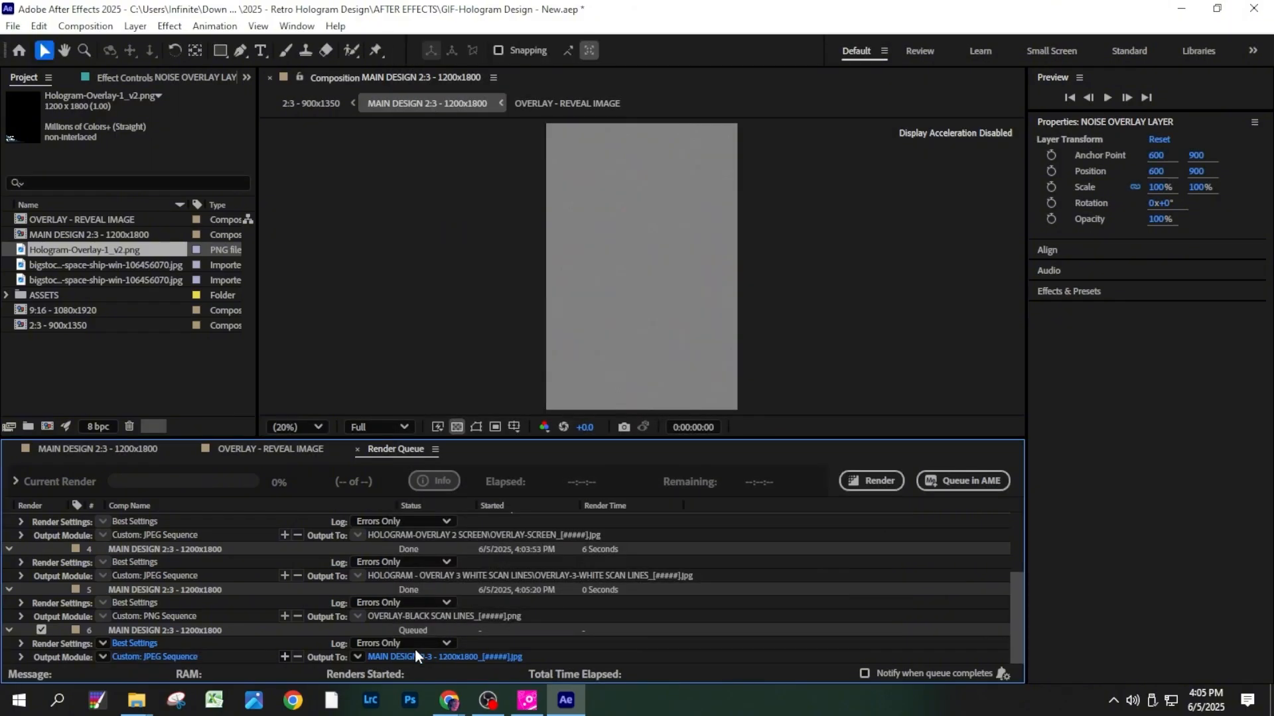
- Name the output files OVERLAY-4 NOISE OVERLAY_[#####] in subfolder HOLOGRAM-OVERLAY 4 NOISE, and render the sequence
left_click(416, 658)
type("OVERLAY-NOISE OVERLAY_[#####]")
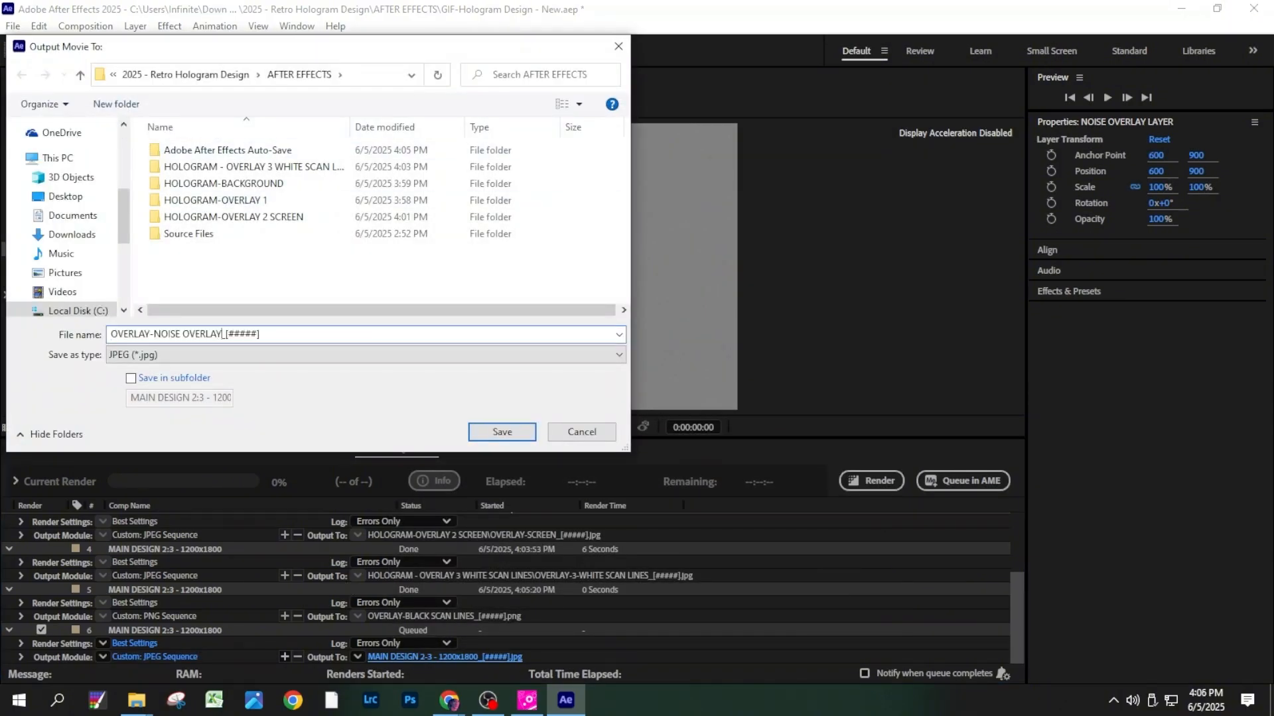
left_click(157, 337)
type("4")
left_click(174, 382)
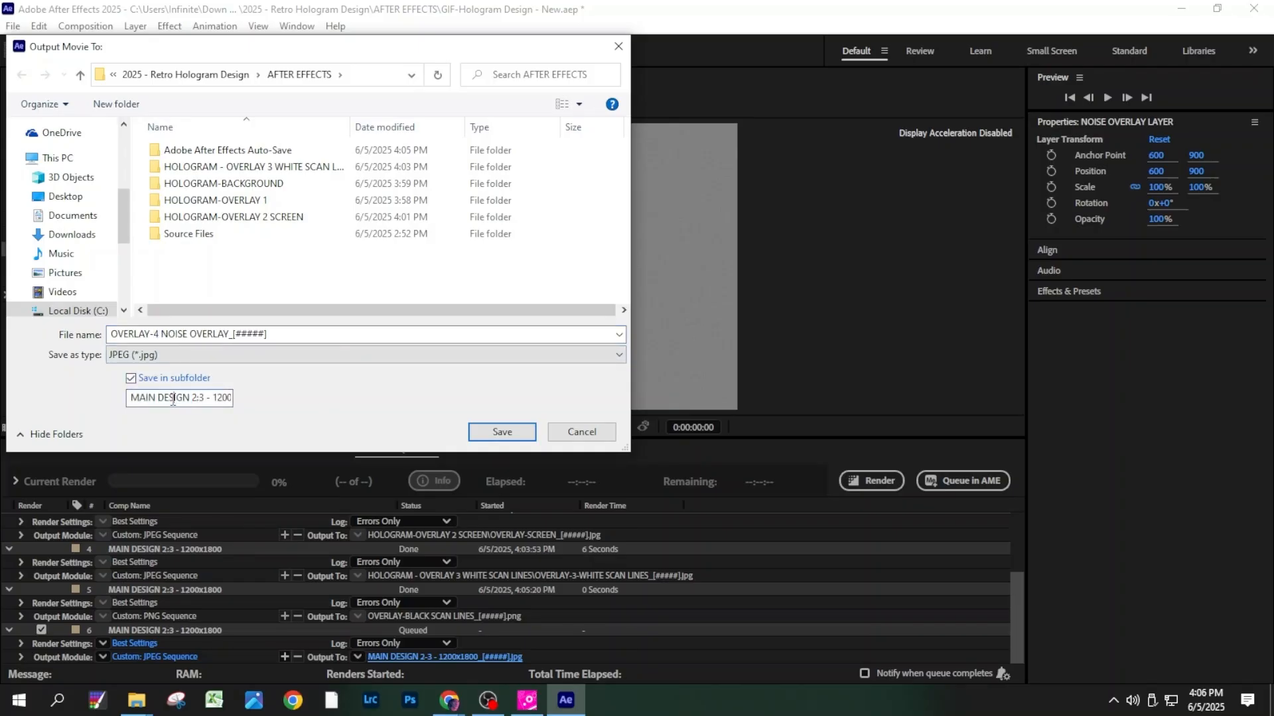
triple_click(172, 400)
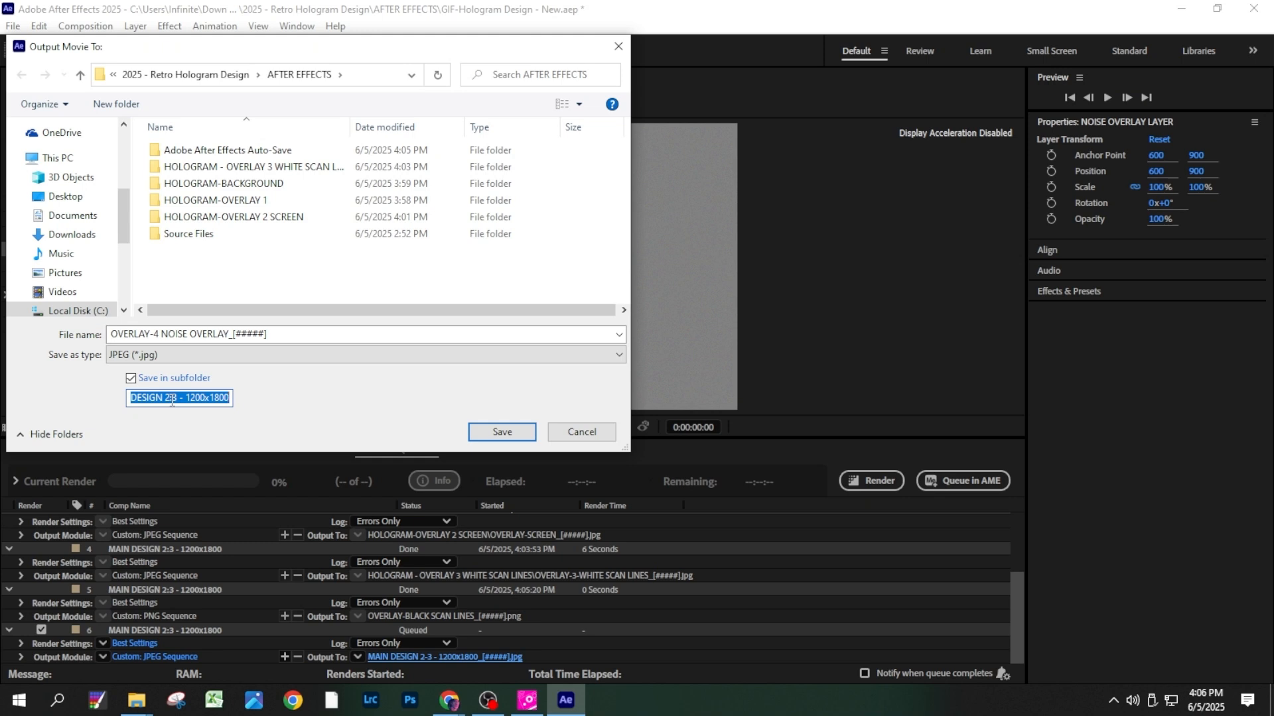
type("HOLOGRAM-O")
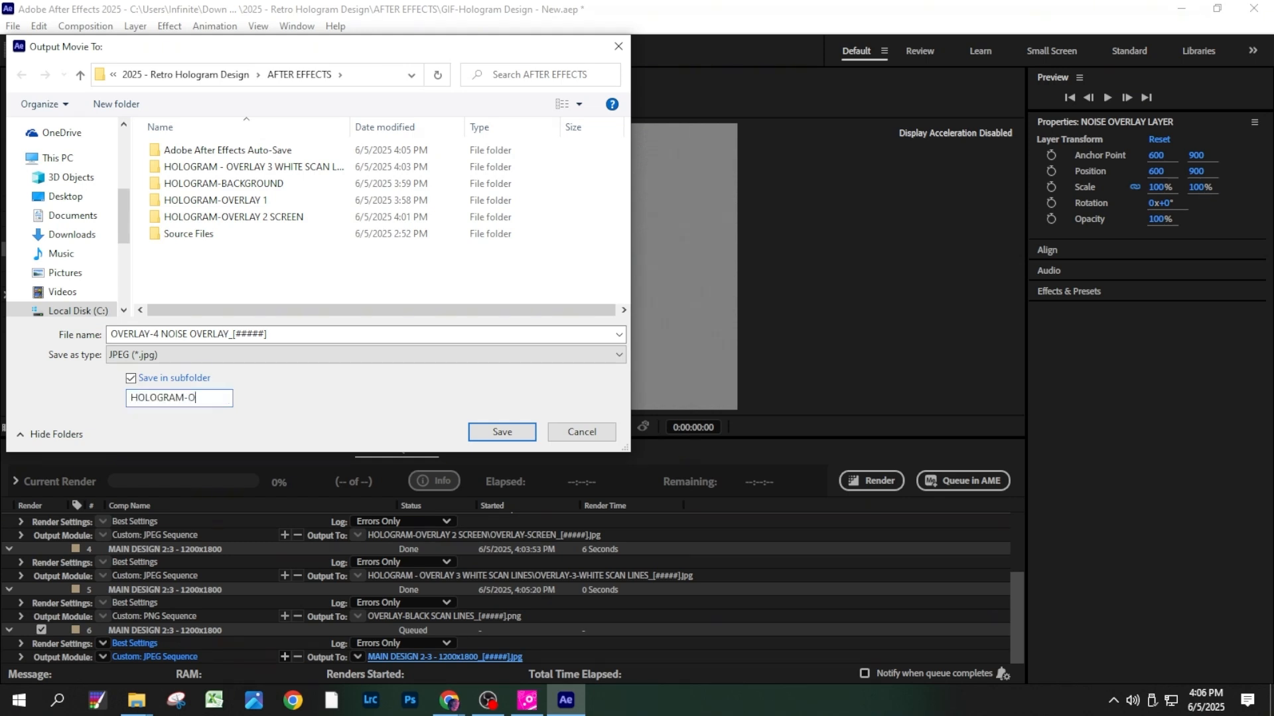
type("VERLAY 4 NOISE")
left_click(484, 432)
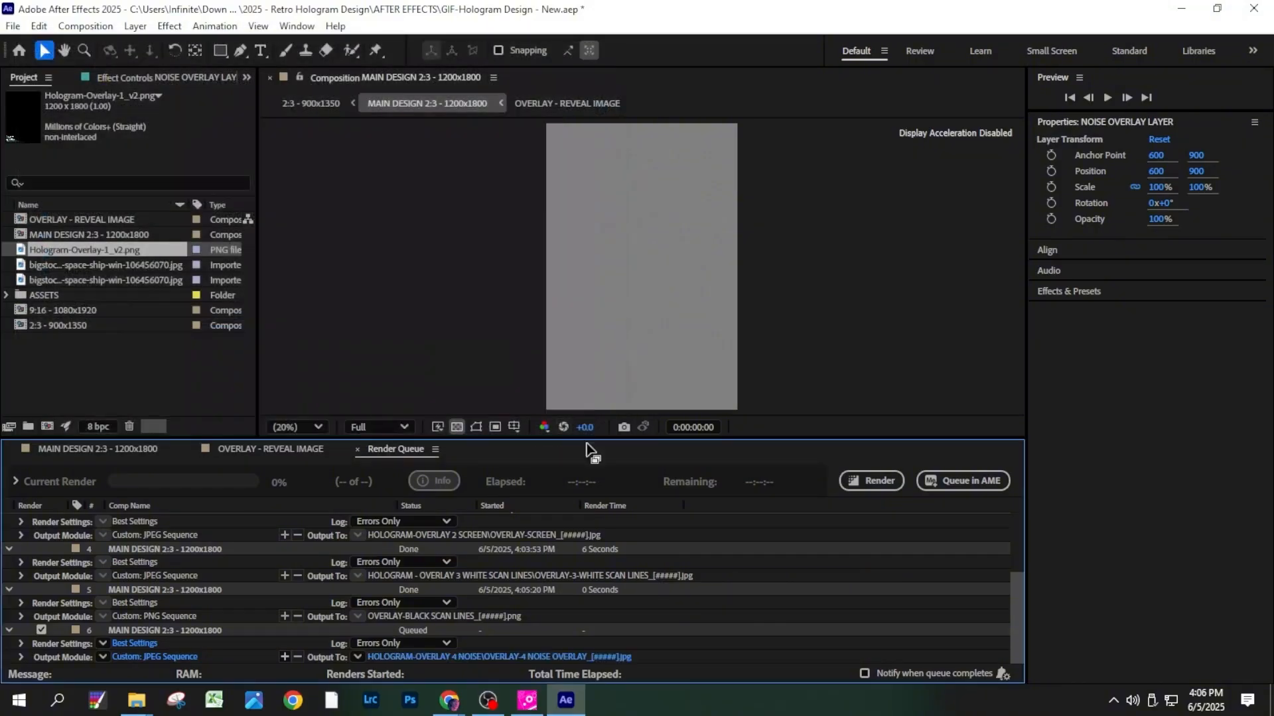
left_click(885, 477)
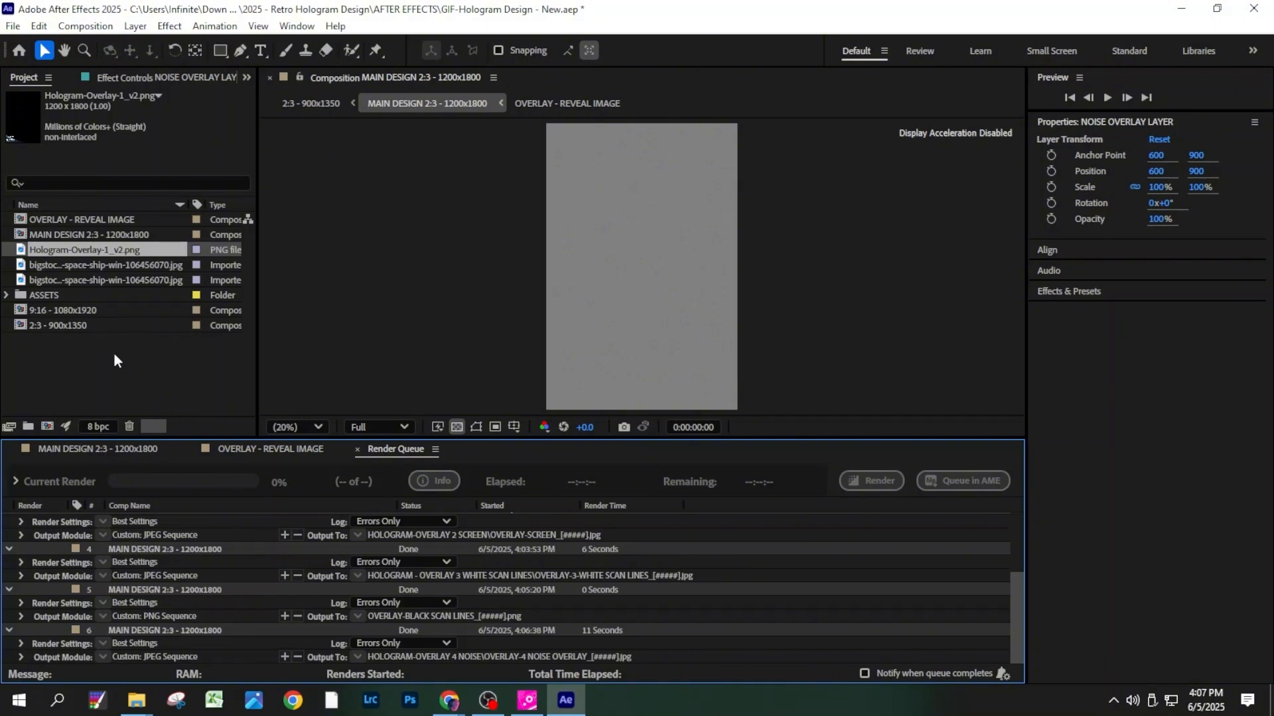
- Return to the main design timeline and open the 2:3 - 900x1350 composition
left_click(108, 452)
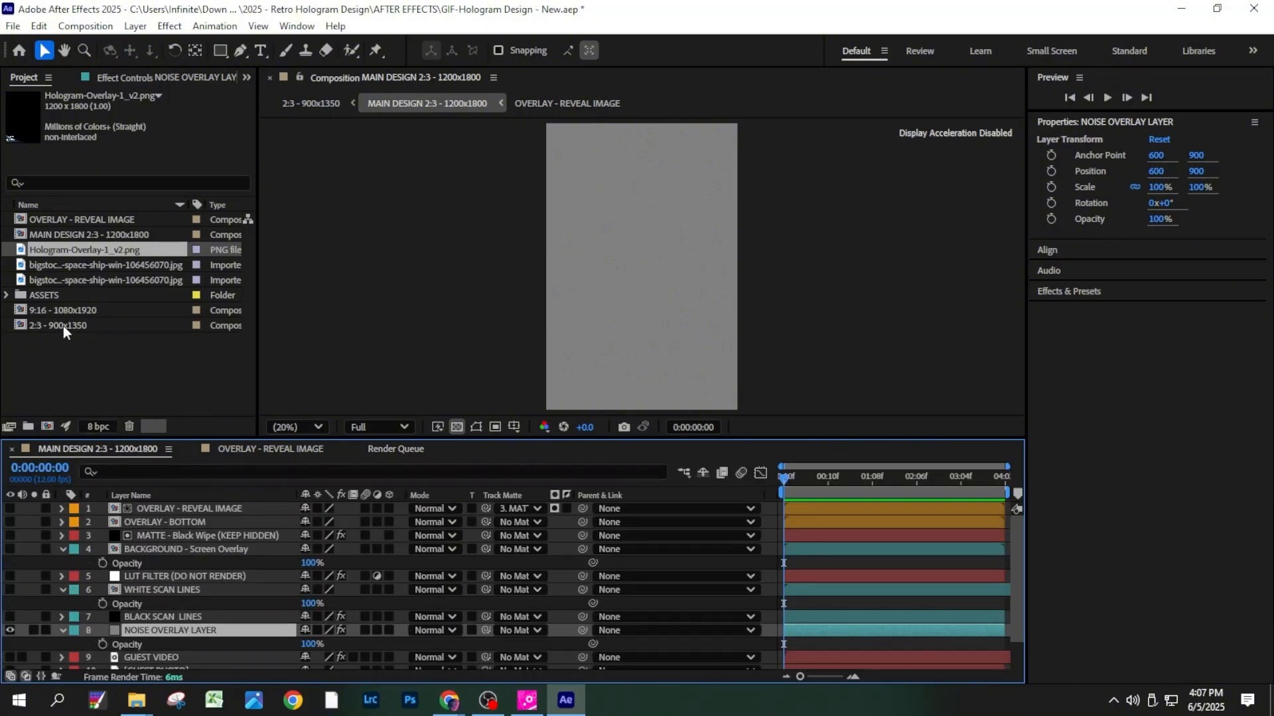
double_click(38, 319)
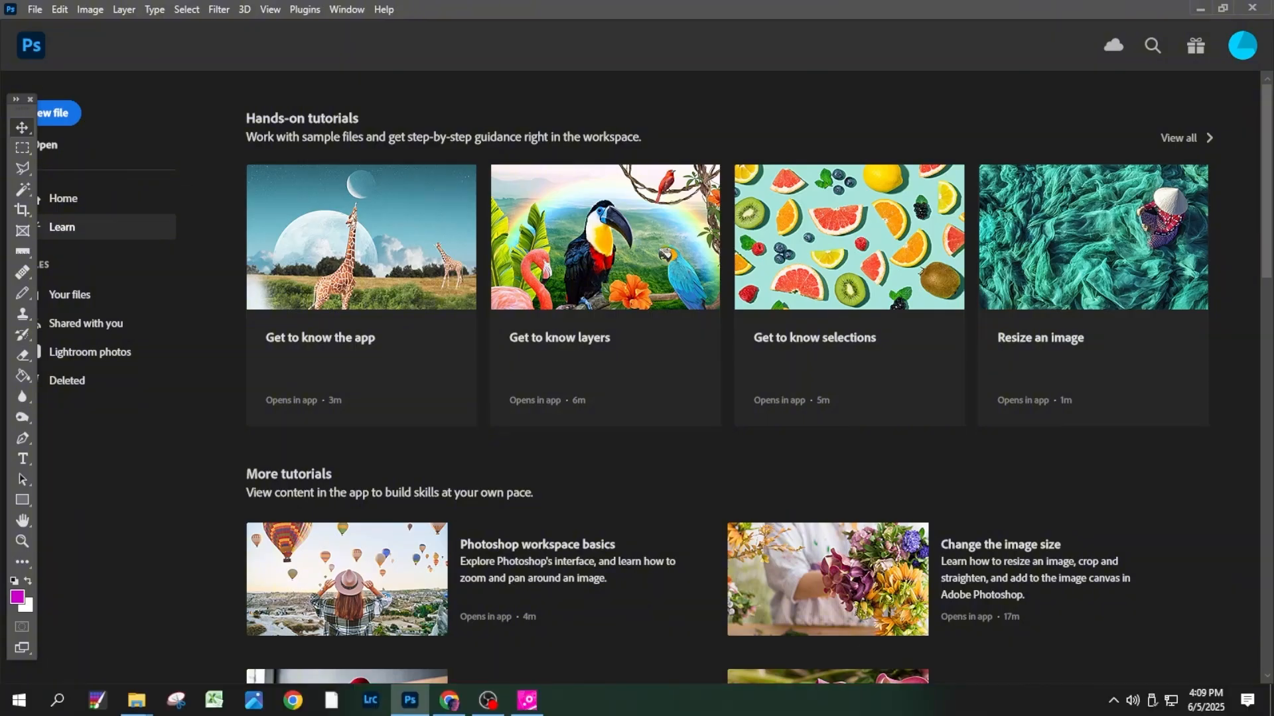
- Create a 6.5 x 4.13 inch document at 300 pixels/inch and add a Photo Filter adjustment layer
left_click(73, 114)
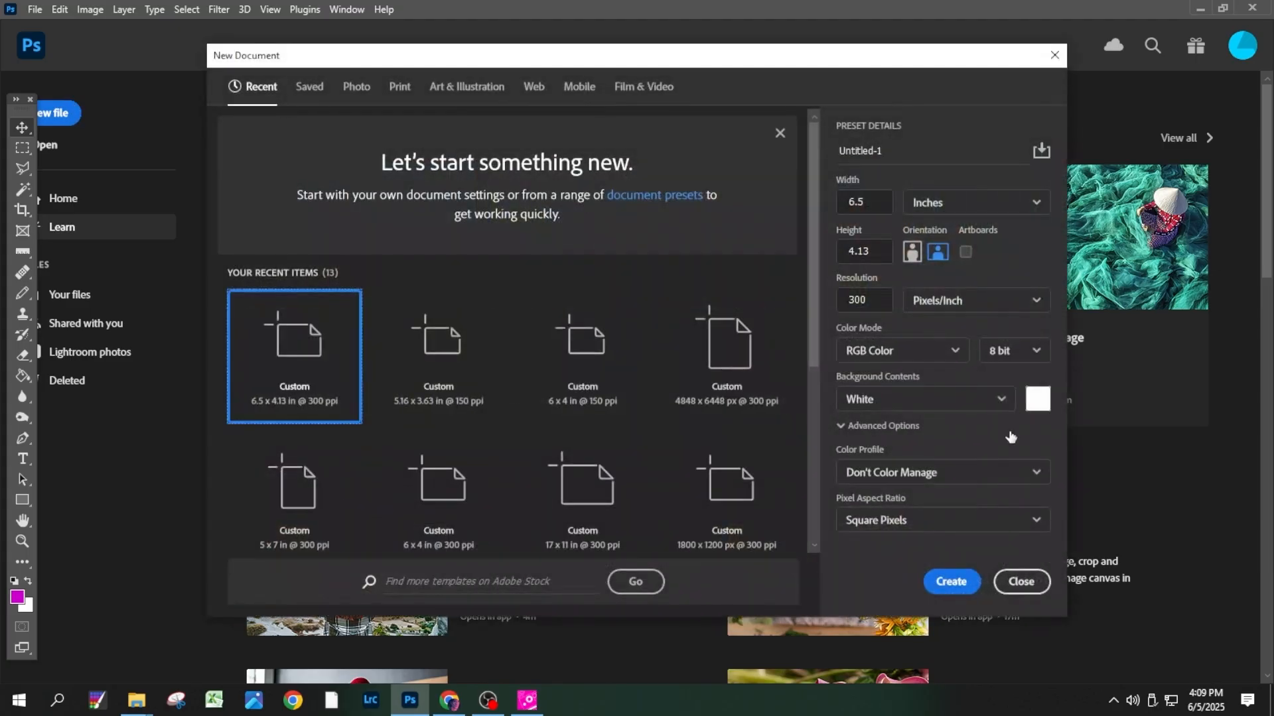
left_click(951, 582)
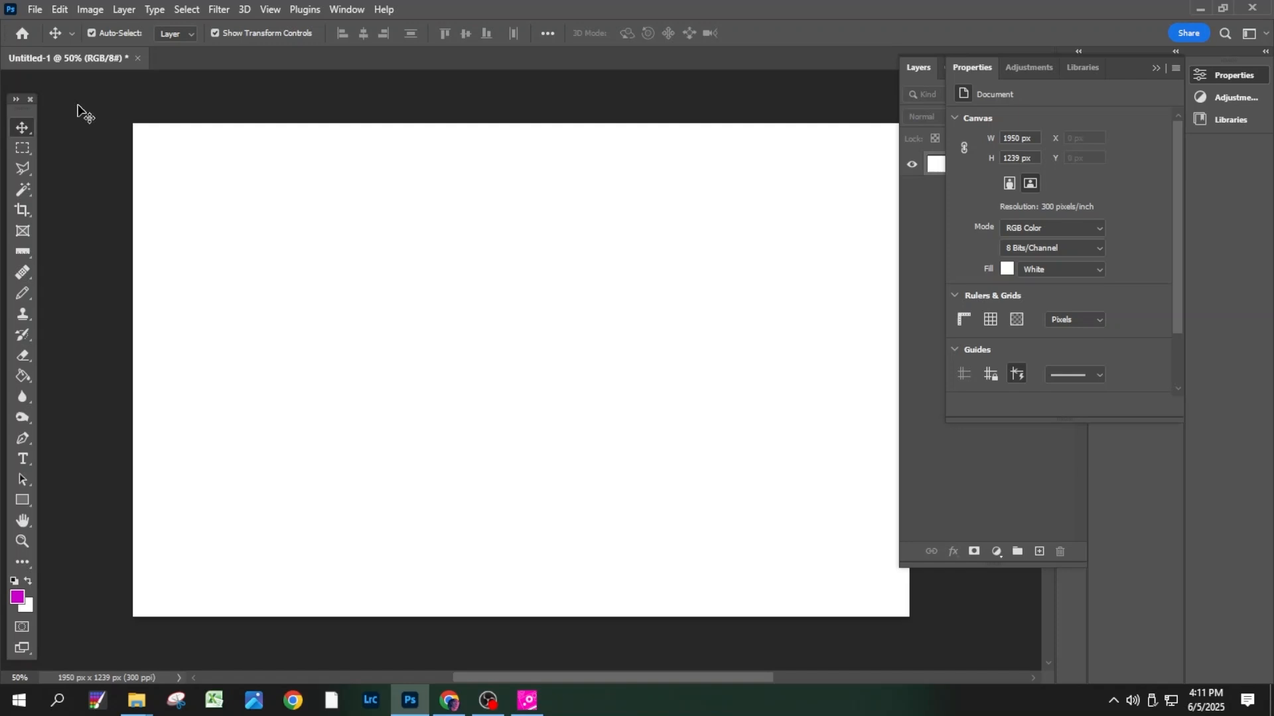
left_click(124, 9)
mouse_move(192, 221)
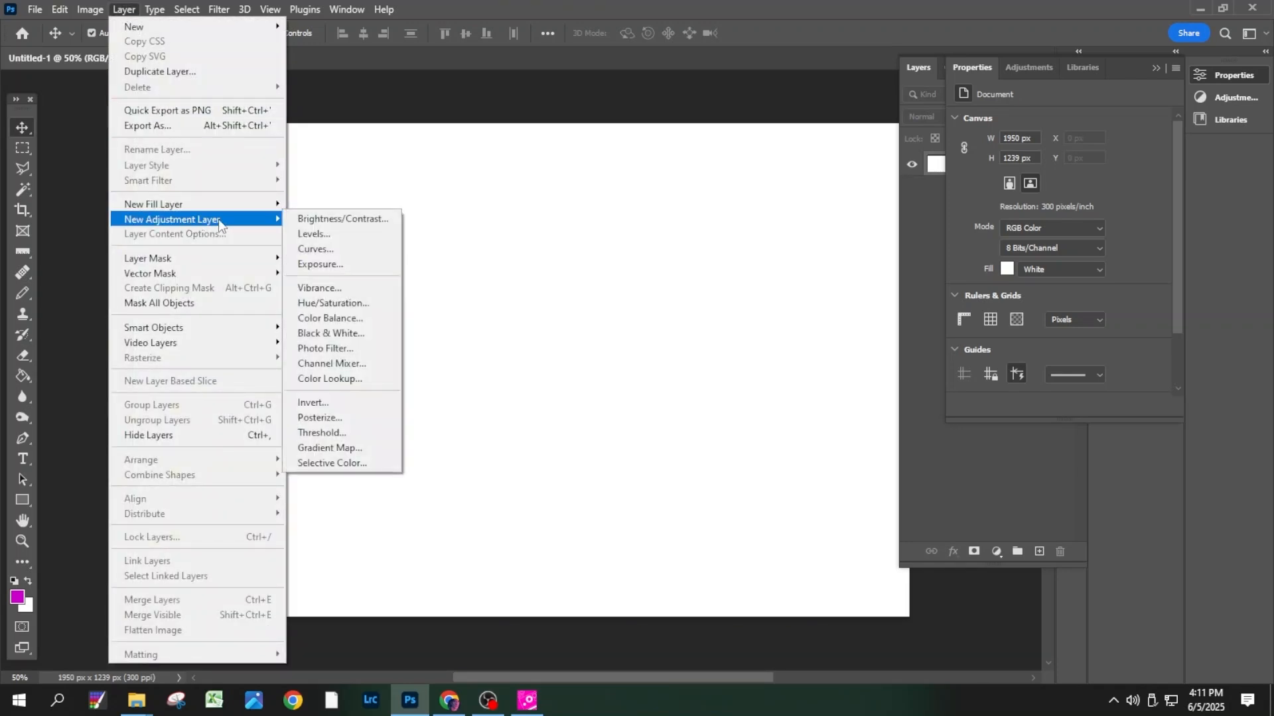
left_click(335, 349)
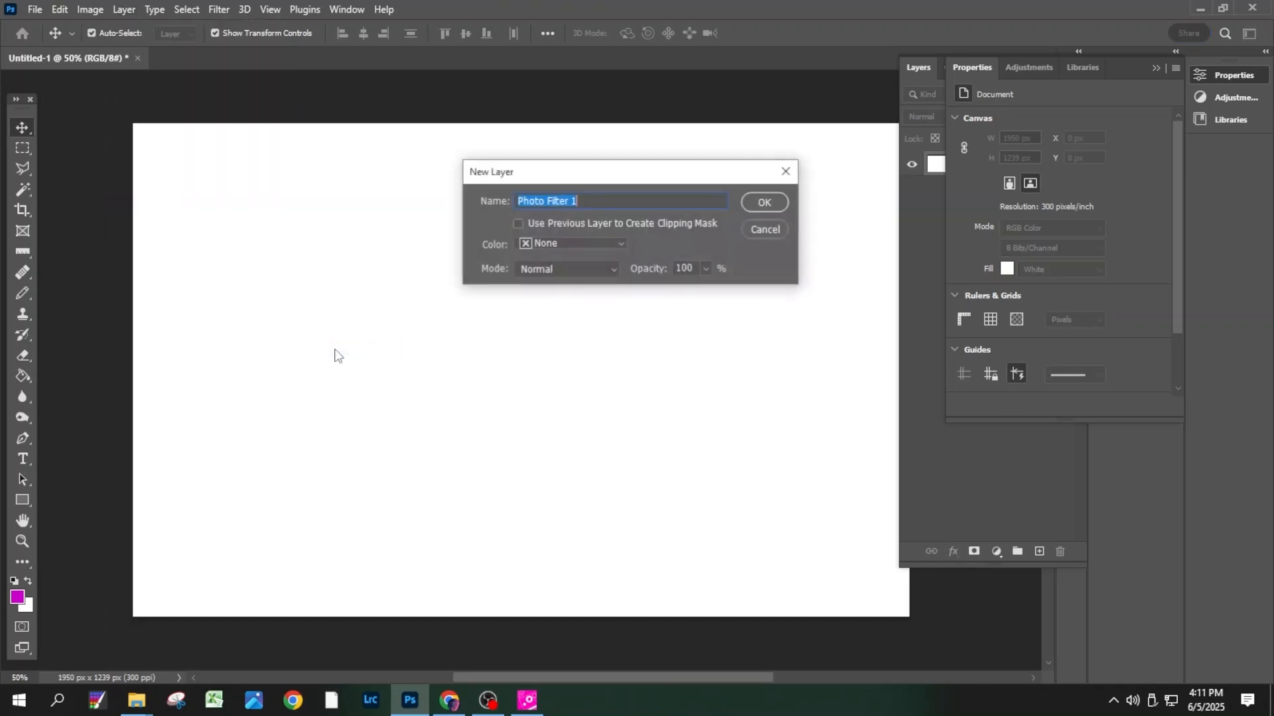
left_click(761, 203)
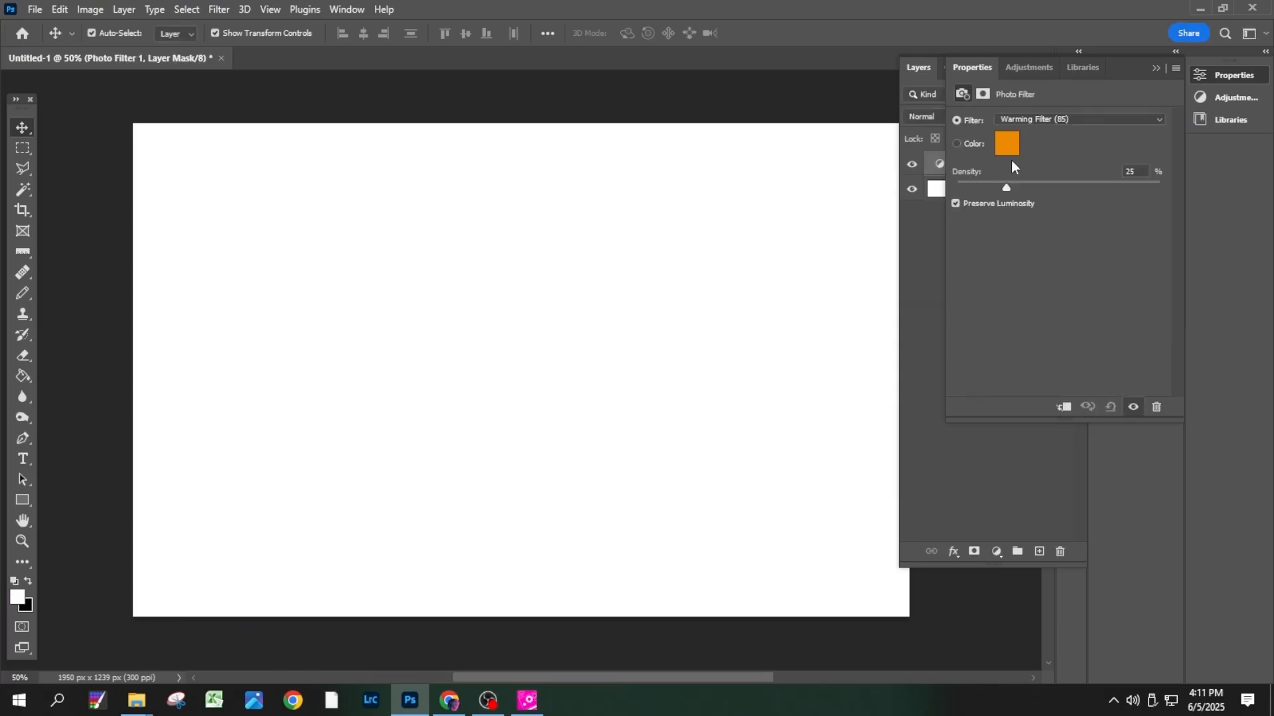
- Set the photo filter to Cooling Filter (82) with a density of 63%
left_click(1049, 118)
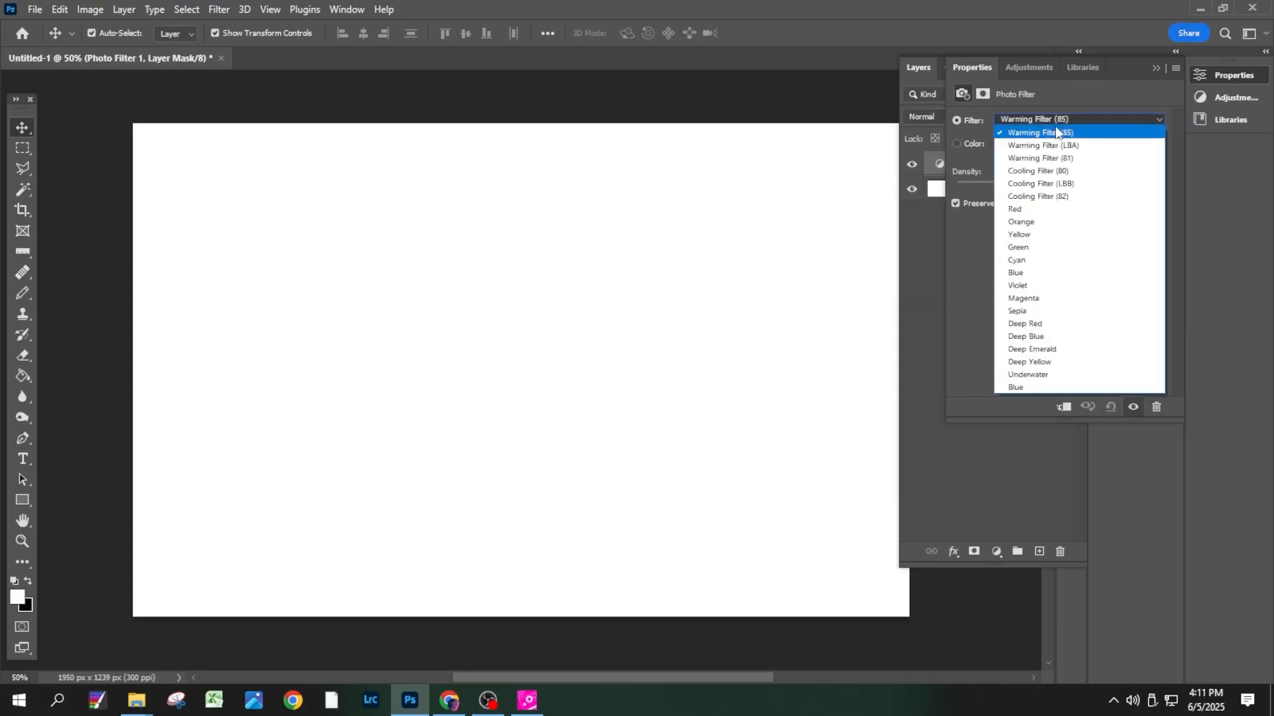
left_click(1058, 197)
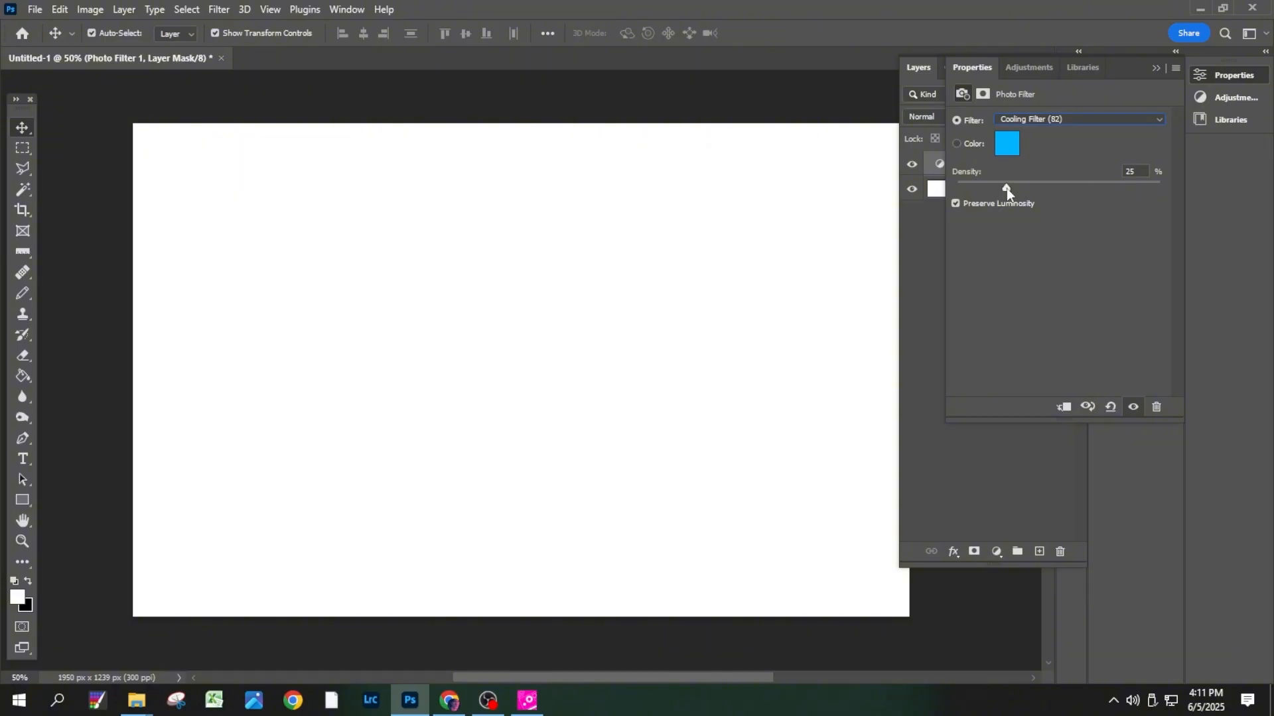
left_click_drag(1046, 187, 1083, 188)
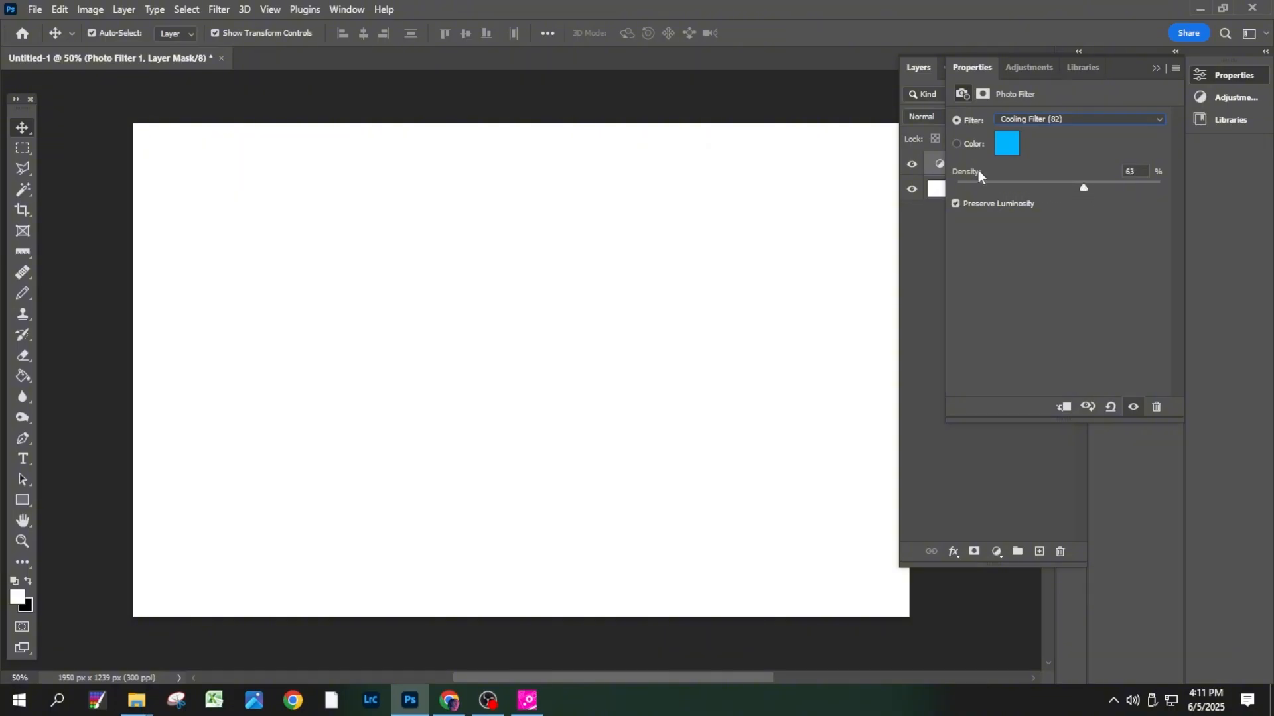
- Export color lookup tables with the description Hologram Blue, keeping CUBE as the only format
left_click(42, 8)
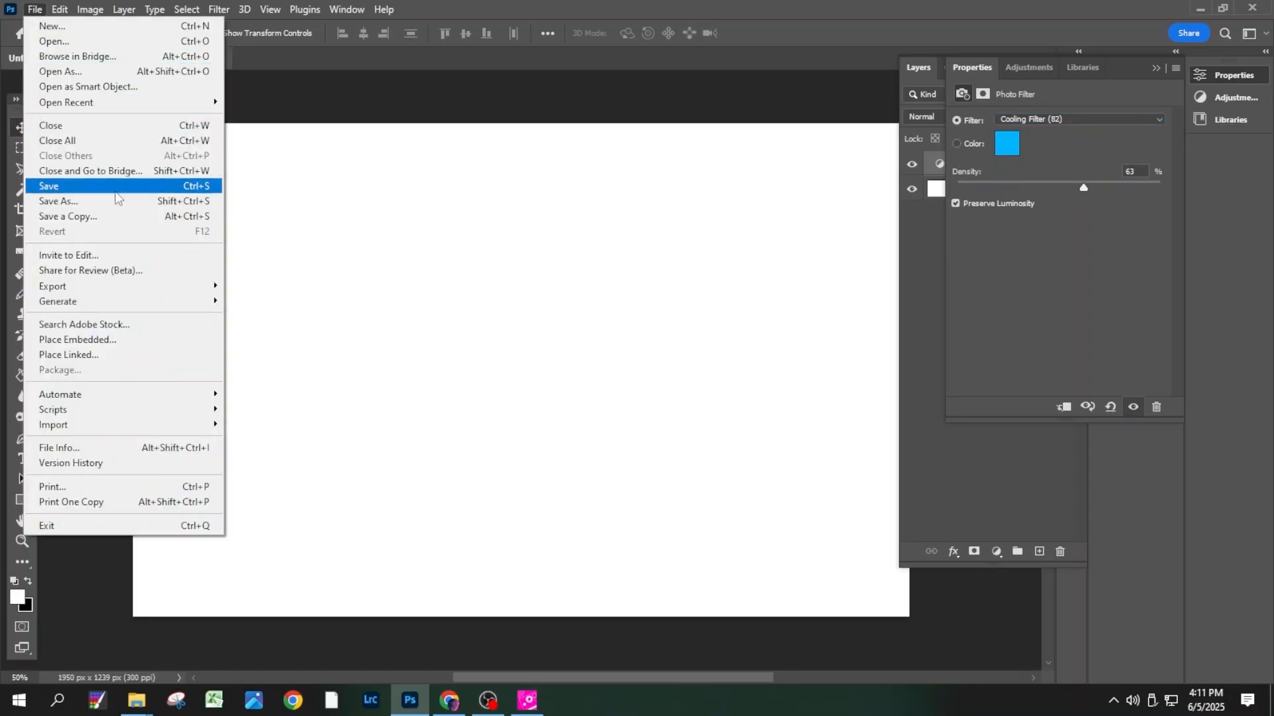
mouse_move(141, 291)
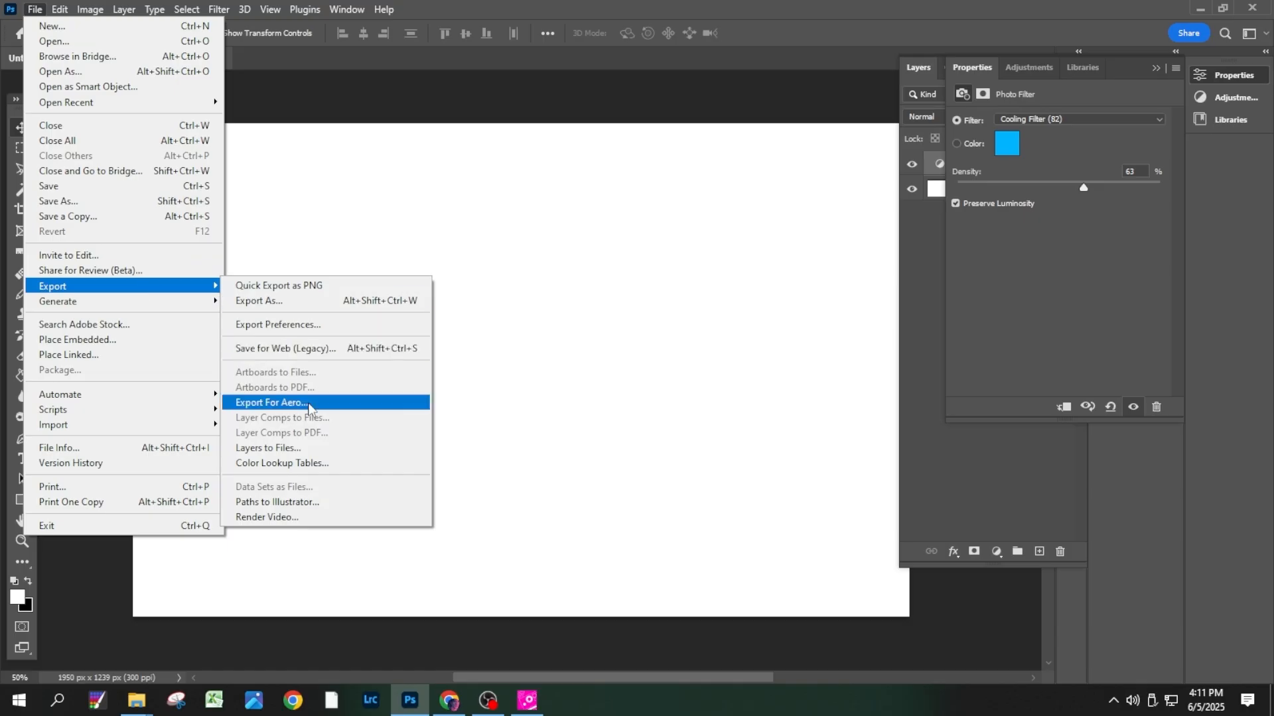
left_click(321, 464)
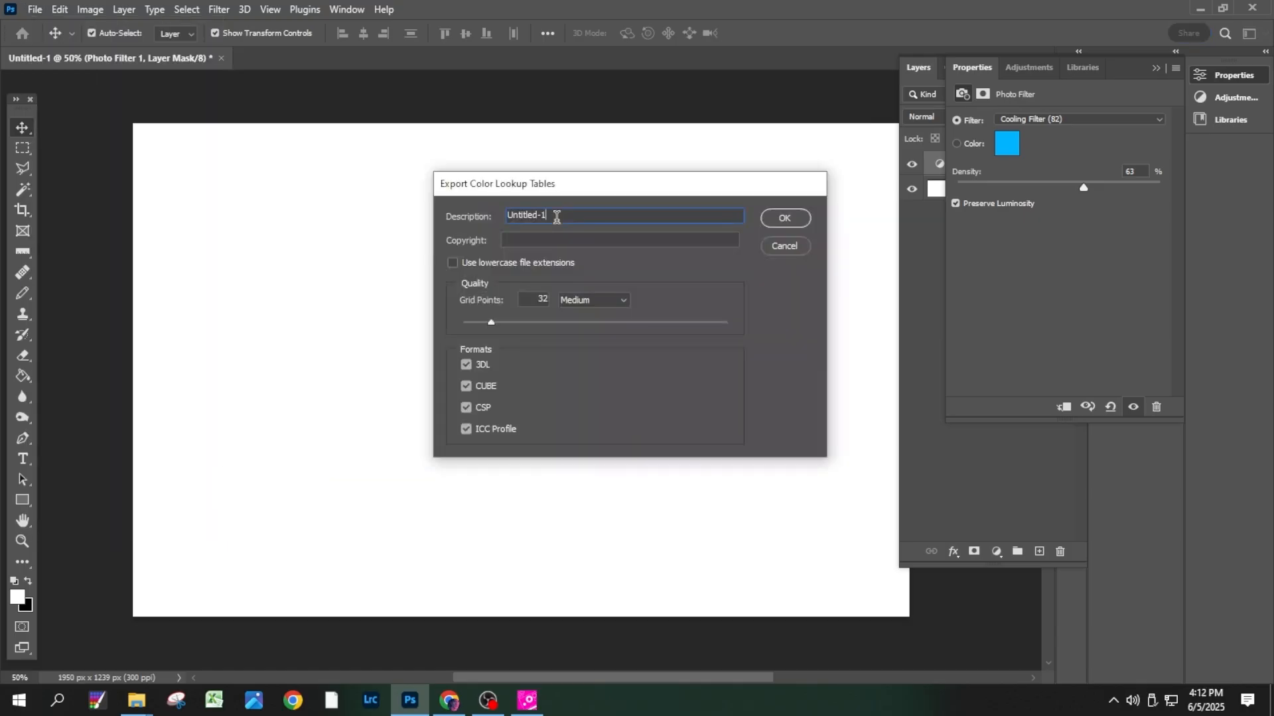
type("Hologram Blue")
left_click(466, 365)
left_click(467, 408)
left_click(466, 430)
left_click(781, 219)
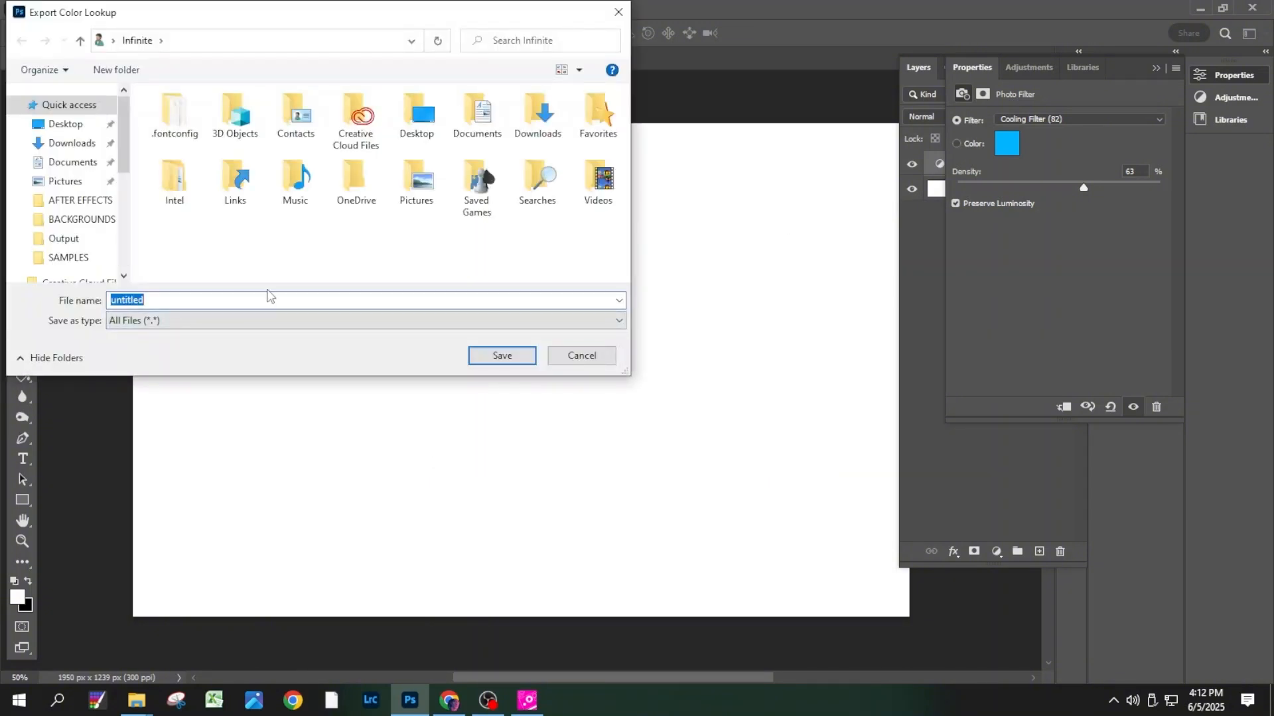
- Save the exported color lookup as Hologram LUT in the AFTER EFFECTS folder
type("Hologram LUT")
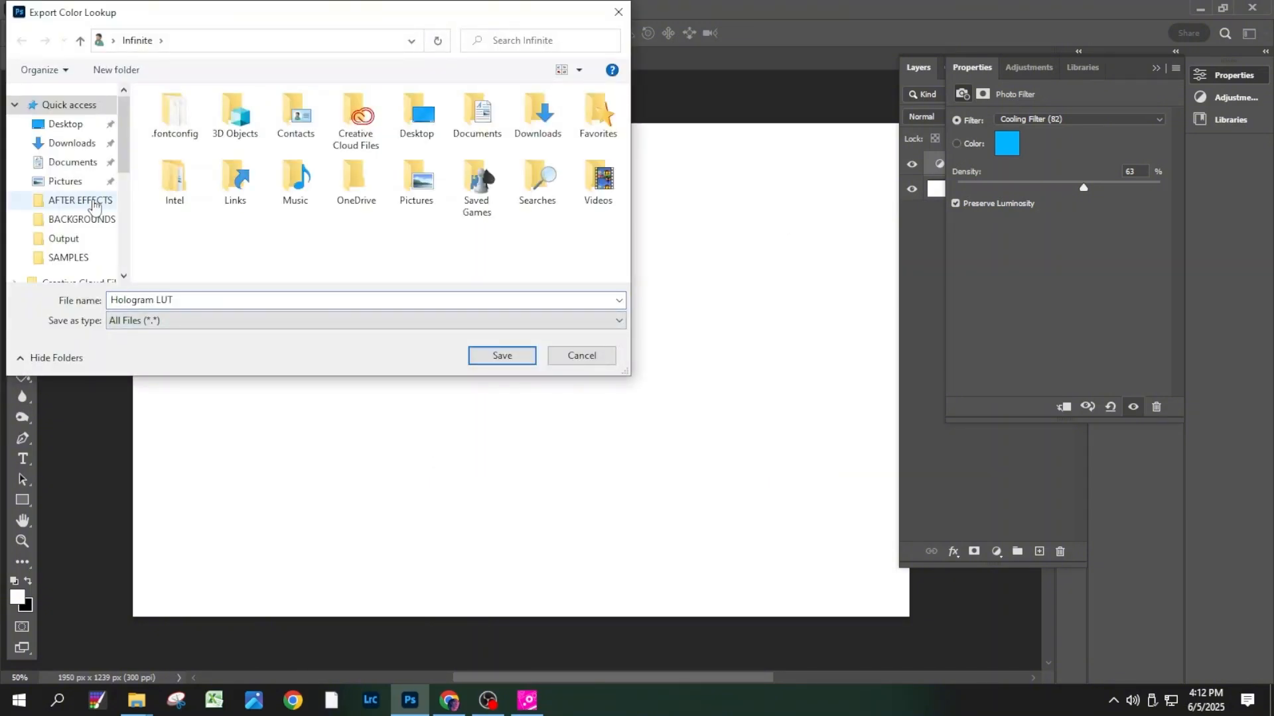
left_click(92, 203)
left_click(491, 356)
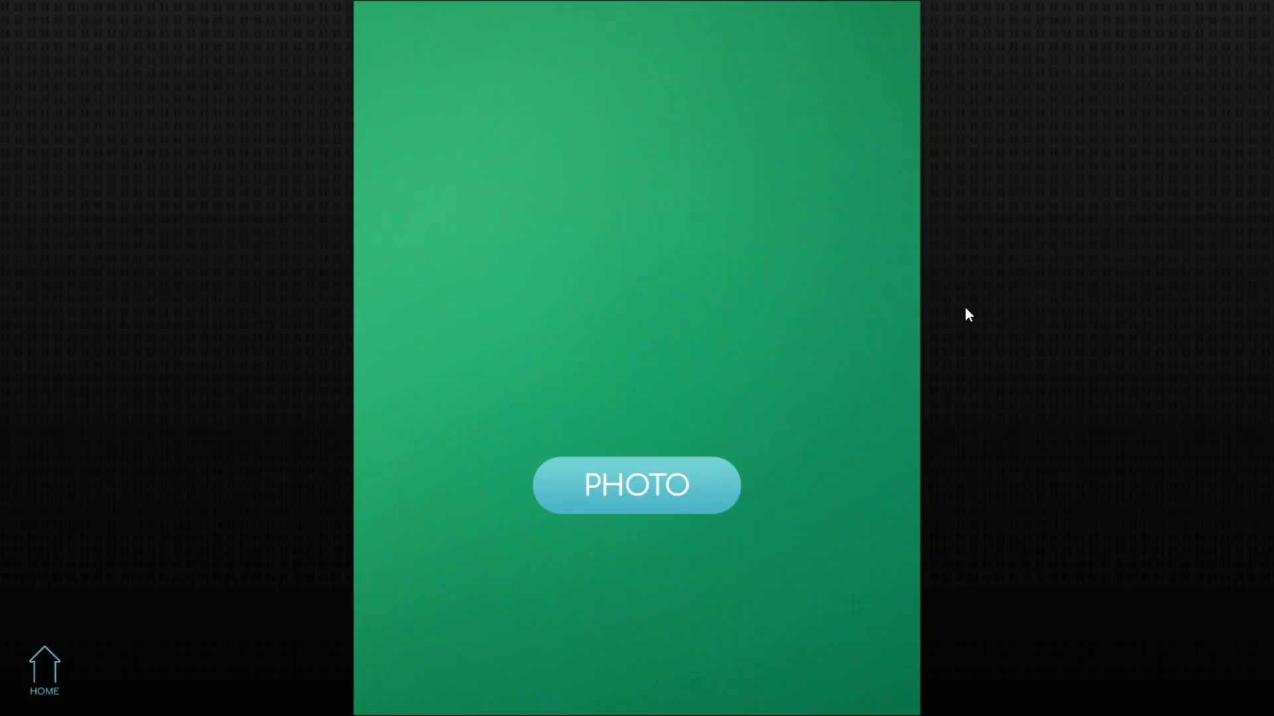
- In the photo booth software's settings, set the filename prefix to Hologram and enable Disable Photo
key("s")
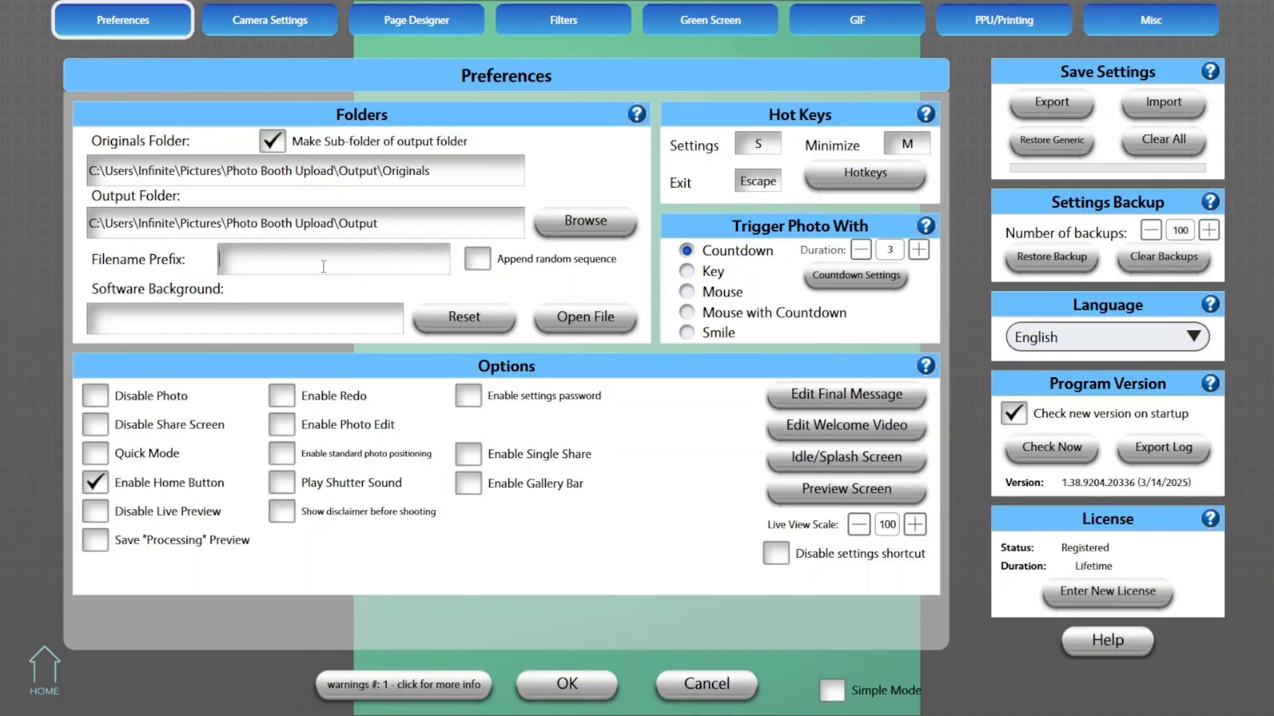
type("Hologram")
left_click(103, 397)
- Refresh the DSLR detection in the camera settings
left_click(299, 26)
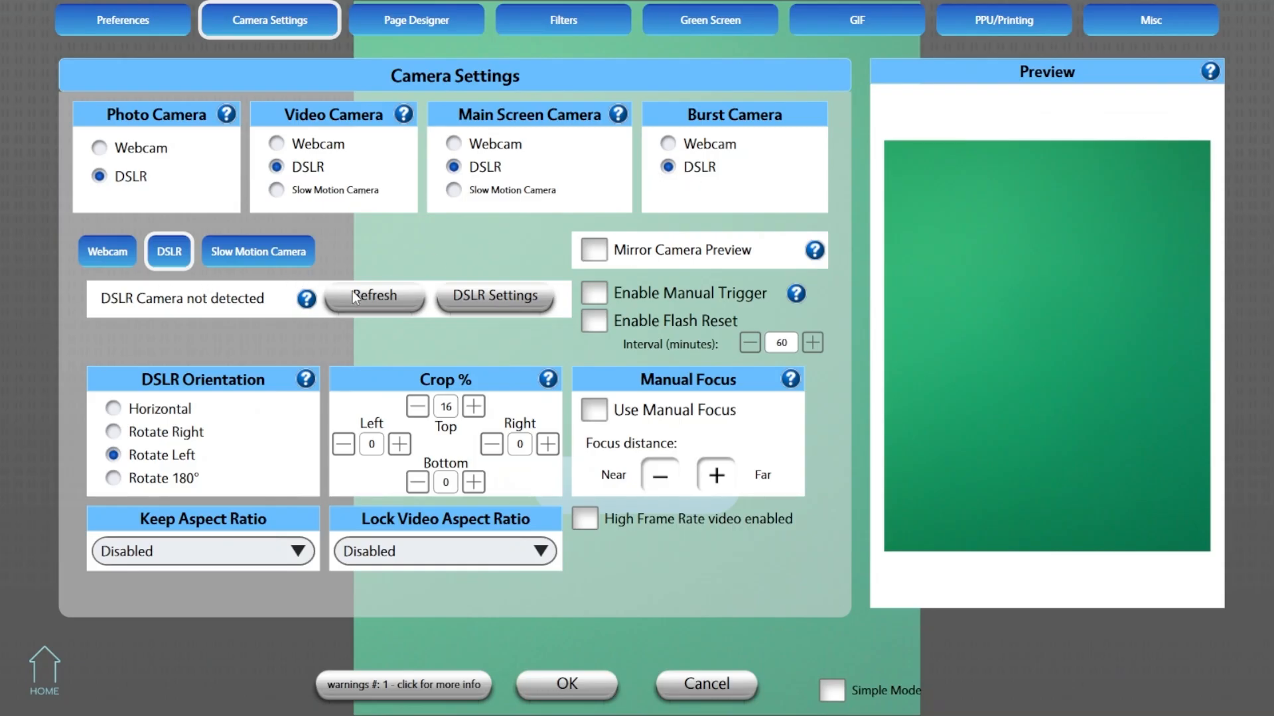
left_click(373, 296)
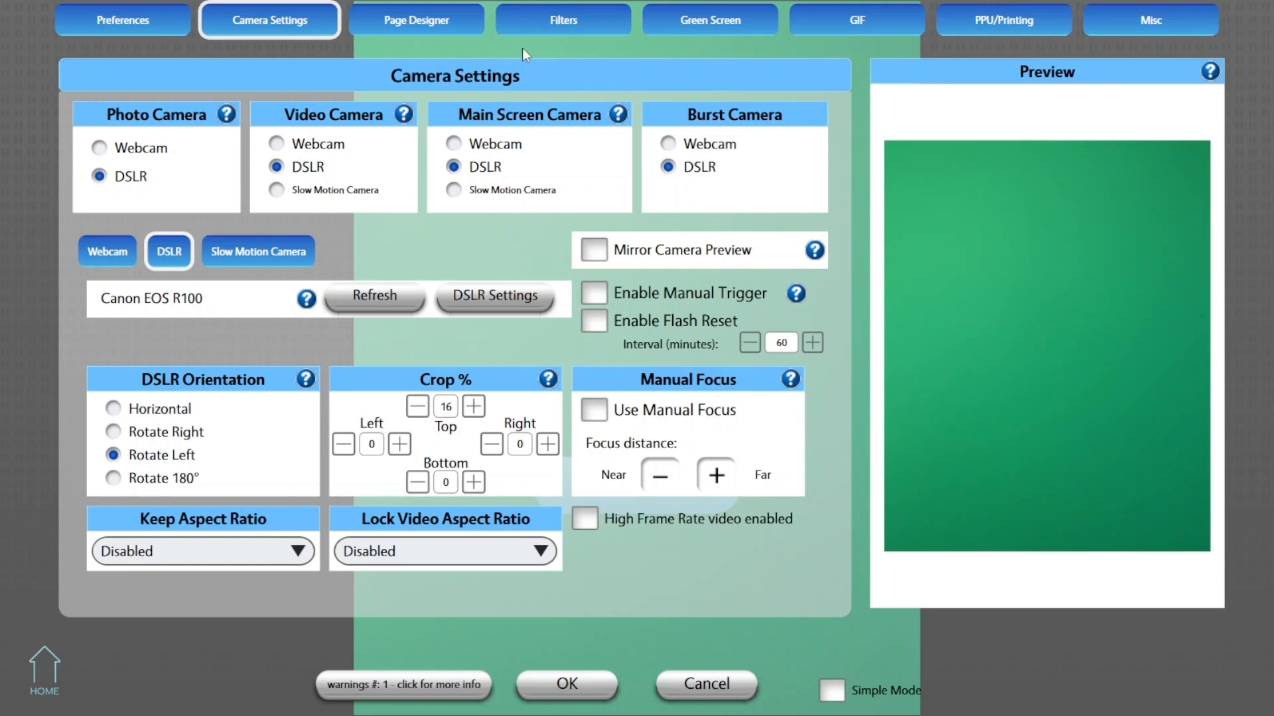
- Find the LUT filter among the available photo filters and preview it
left_click(540, 23)
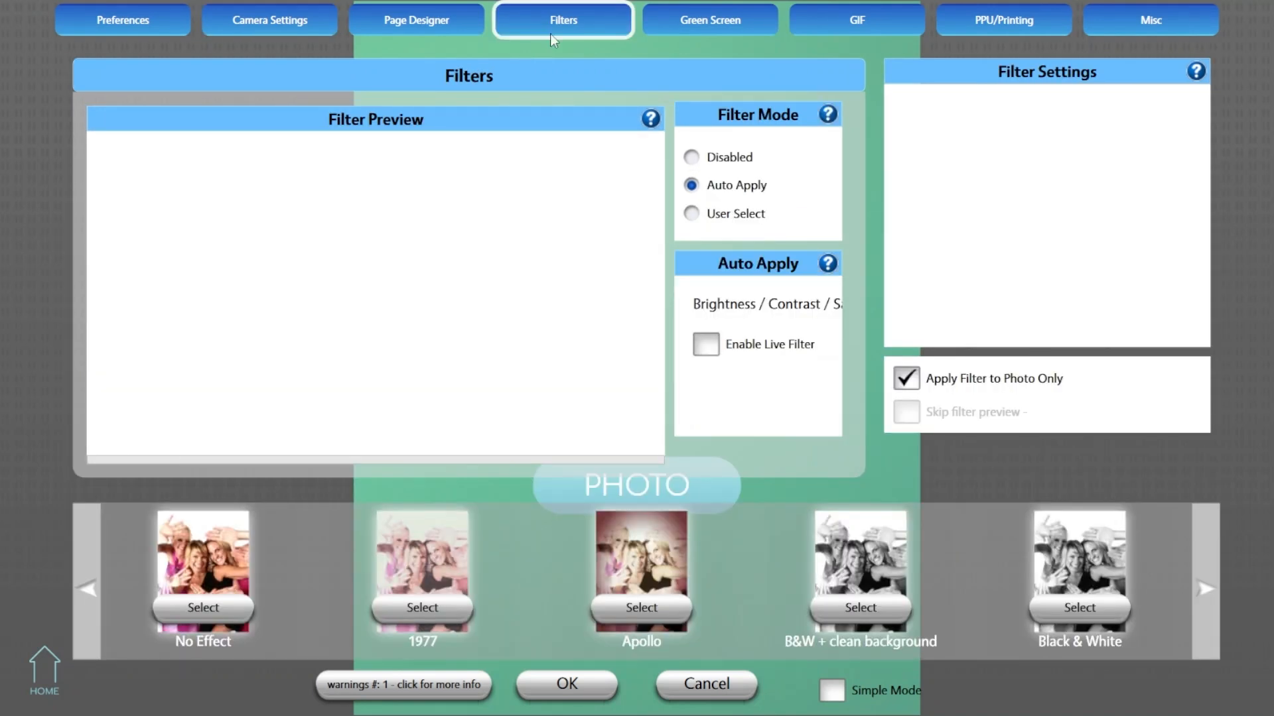
left_click_drag(1032, 566, 810, 540)
left_click_drag(1075, 573, 811, 562)
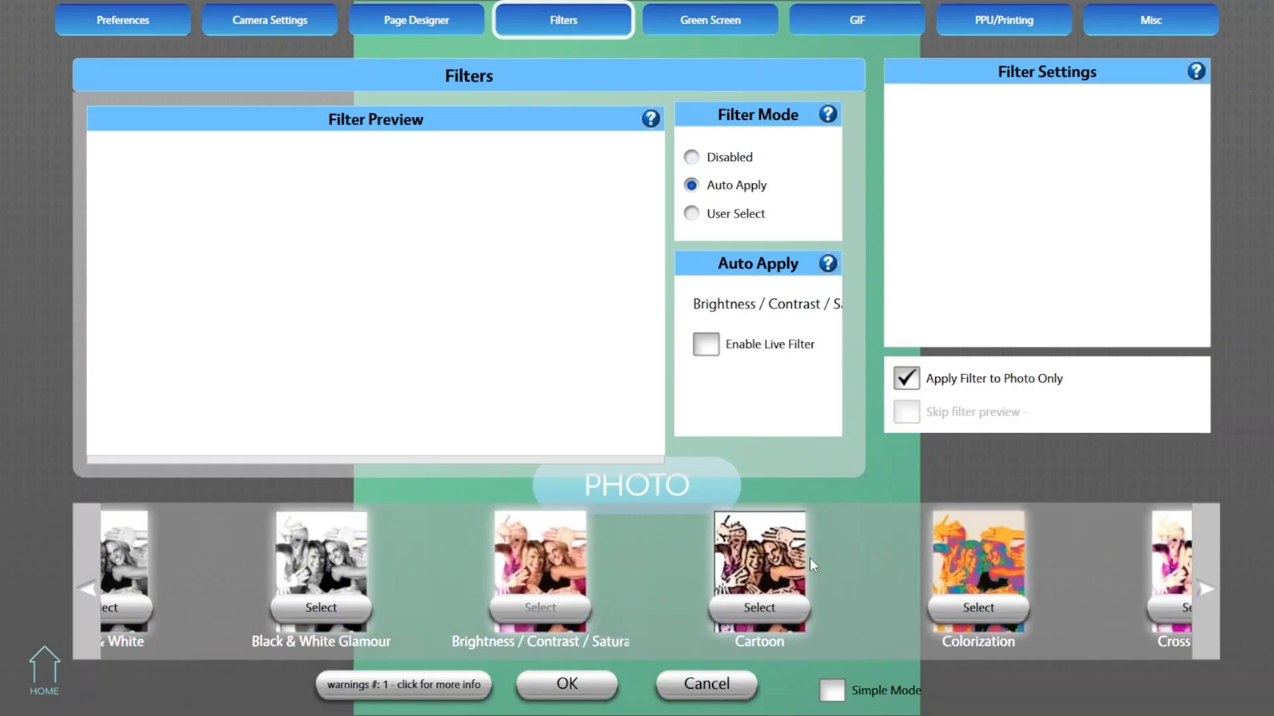
left_click_drag(1098, 579, 819, 562)
left_click(1023, 563)
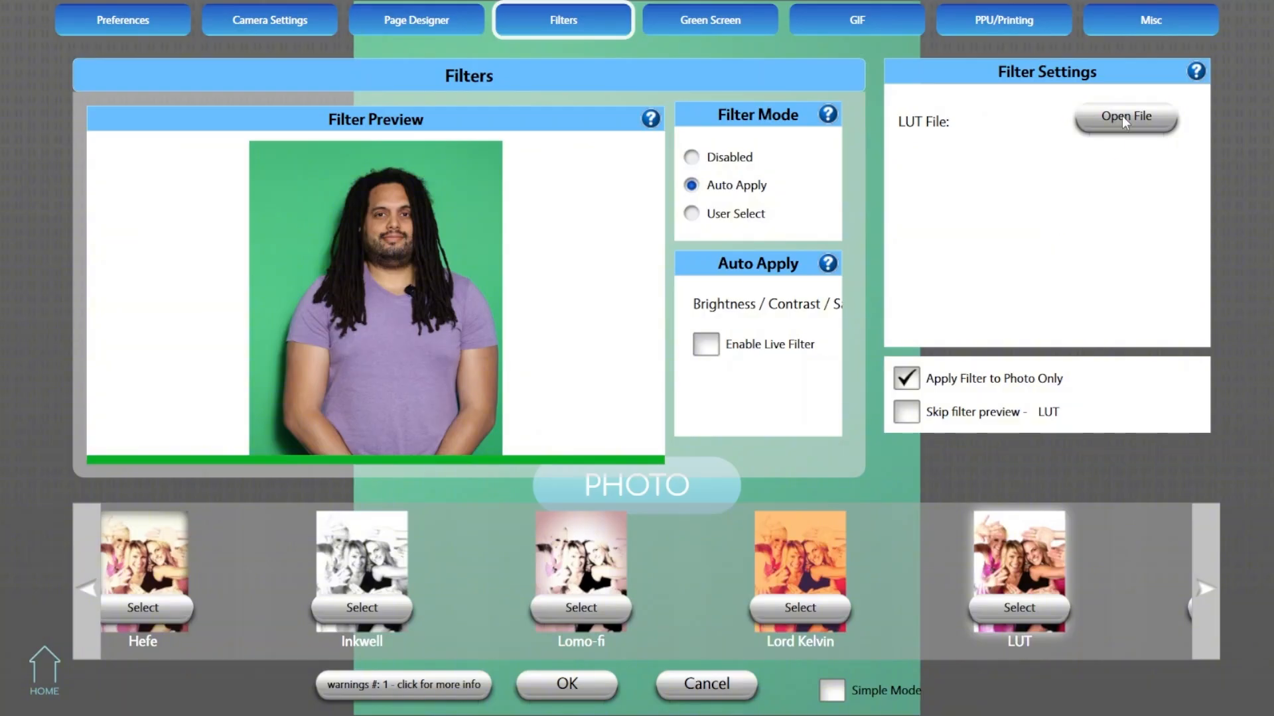
- Load Hologram LUT.CUBE from the AFTER EFFECTS folder as the LUT filter's file
left_click(1103, 117)
left_click(79, 148)
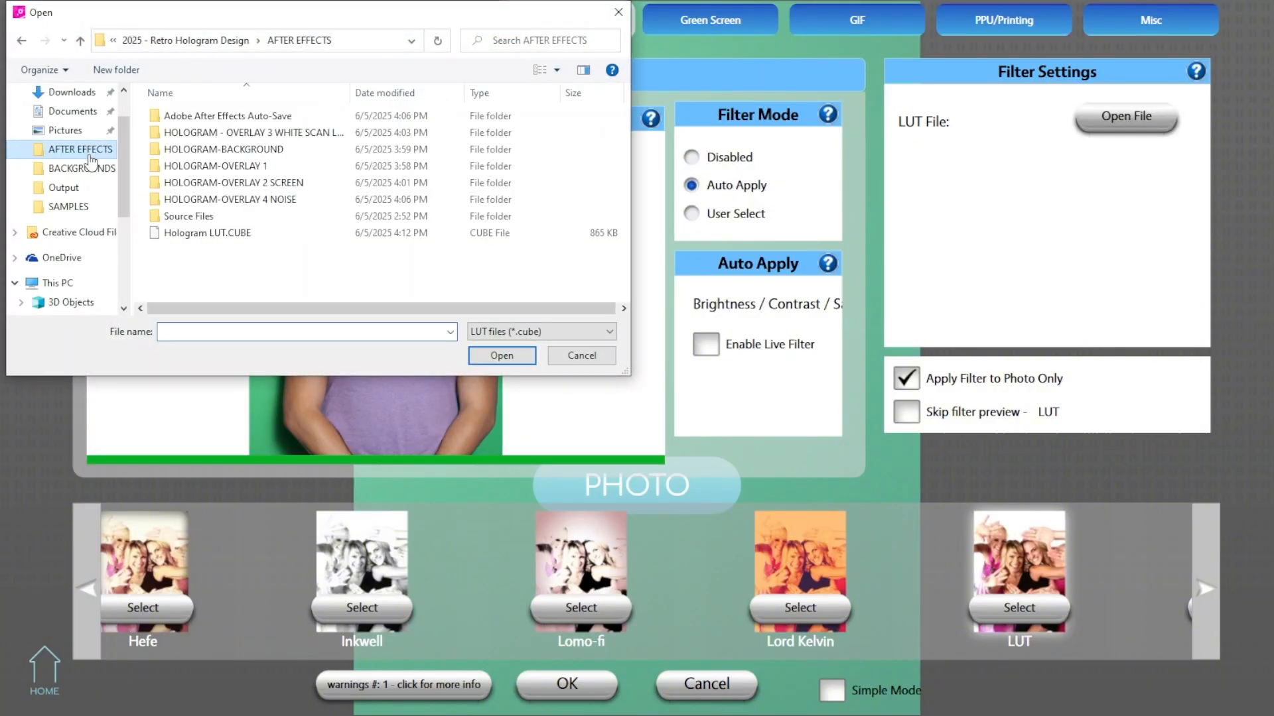
left_click(269, 233)
left_click(506, 362)
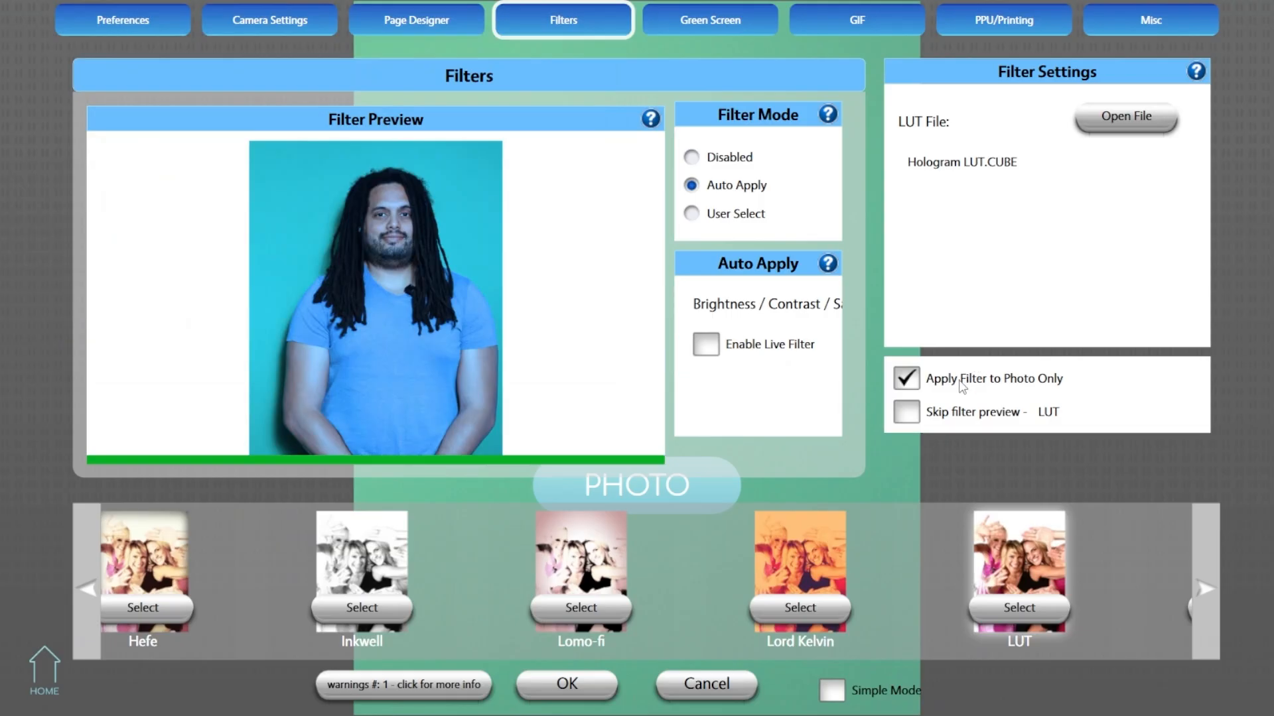
- Create a new GIF and bulk load all images from the HOLOGRAM-BACKGROUND folder as its backgrounds
left_click(844, 24)
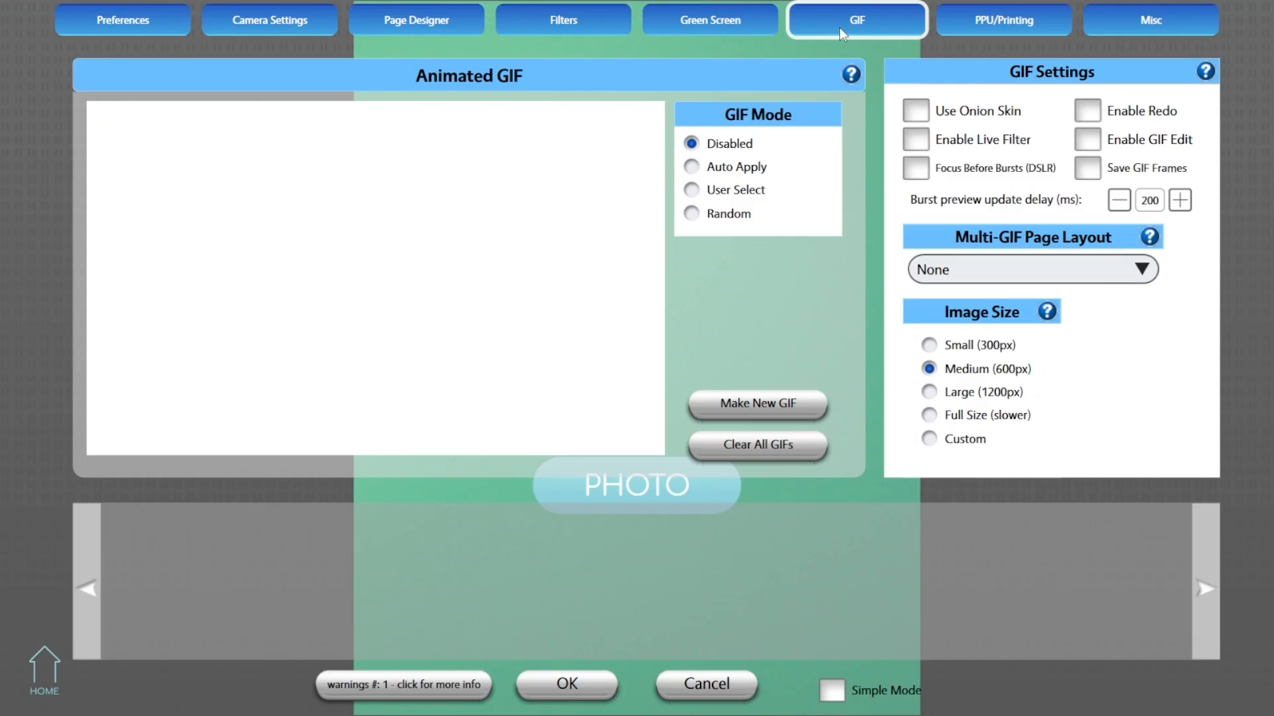
left_click(787, 402)
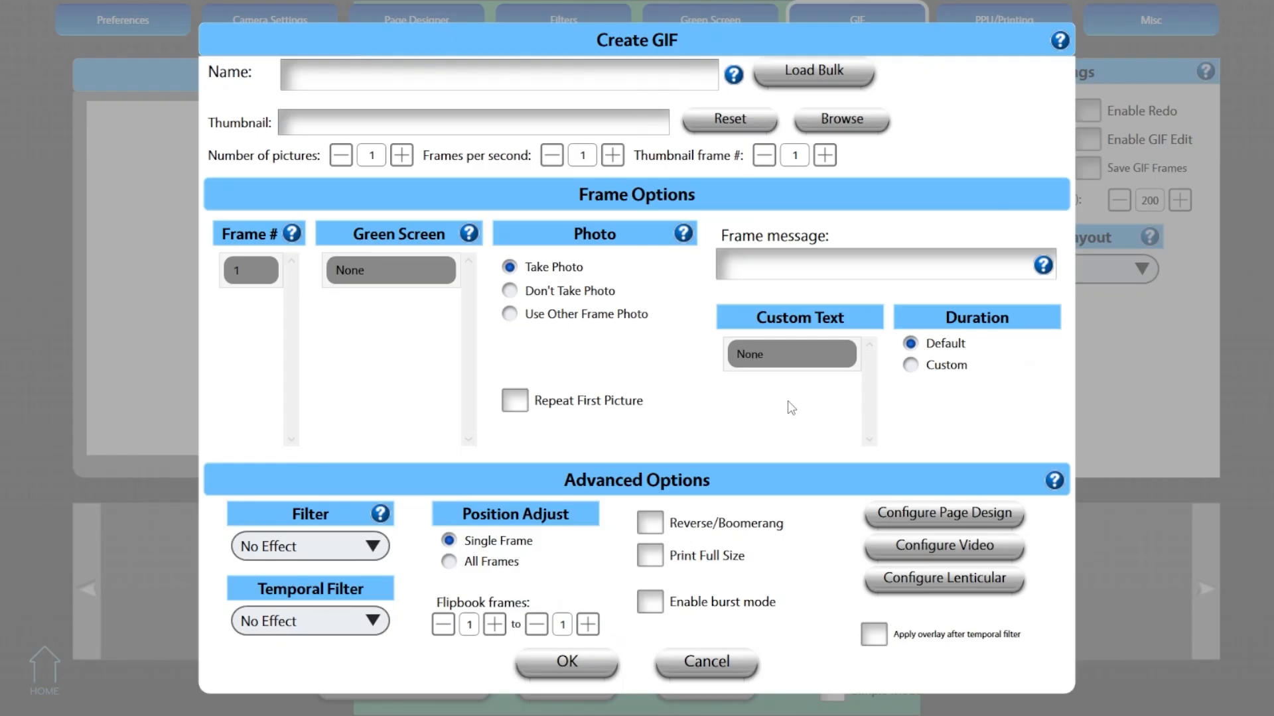
left_click(849, 73)
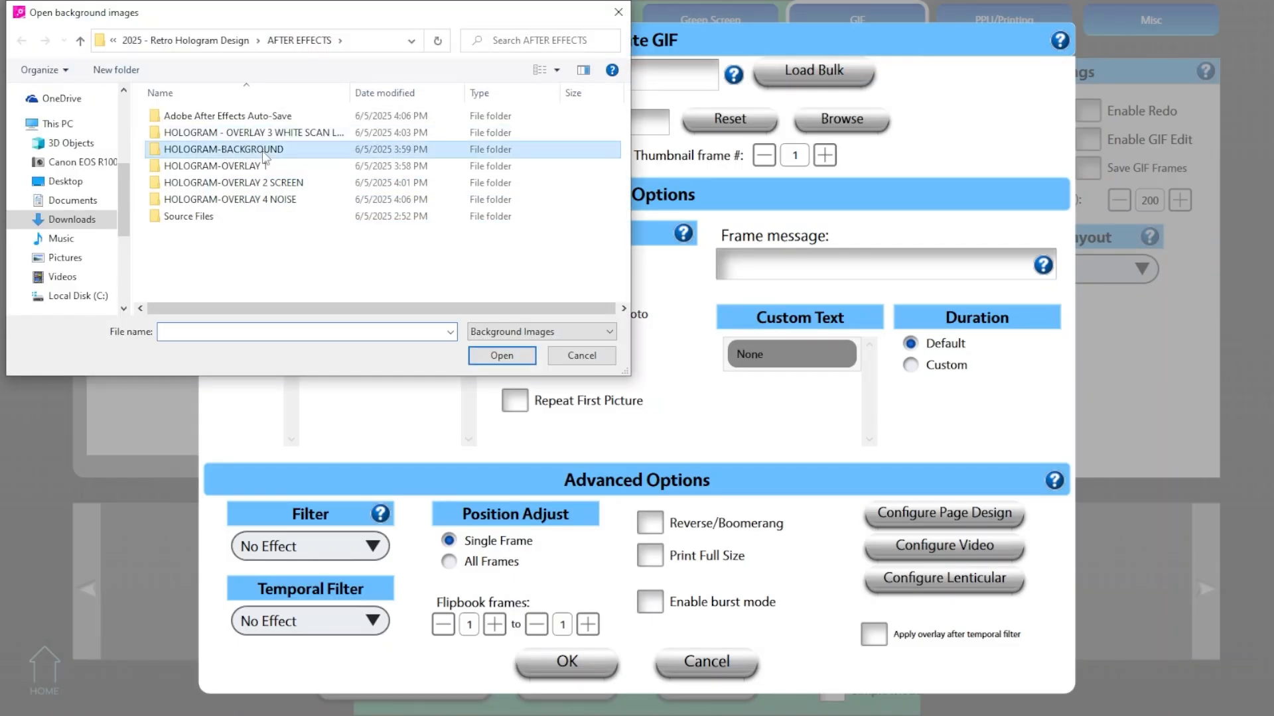
double_click(371, 149)
left_click(174, 141)
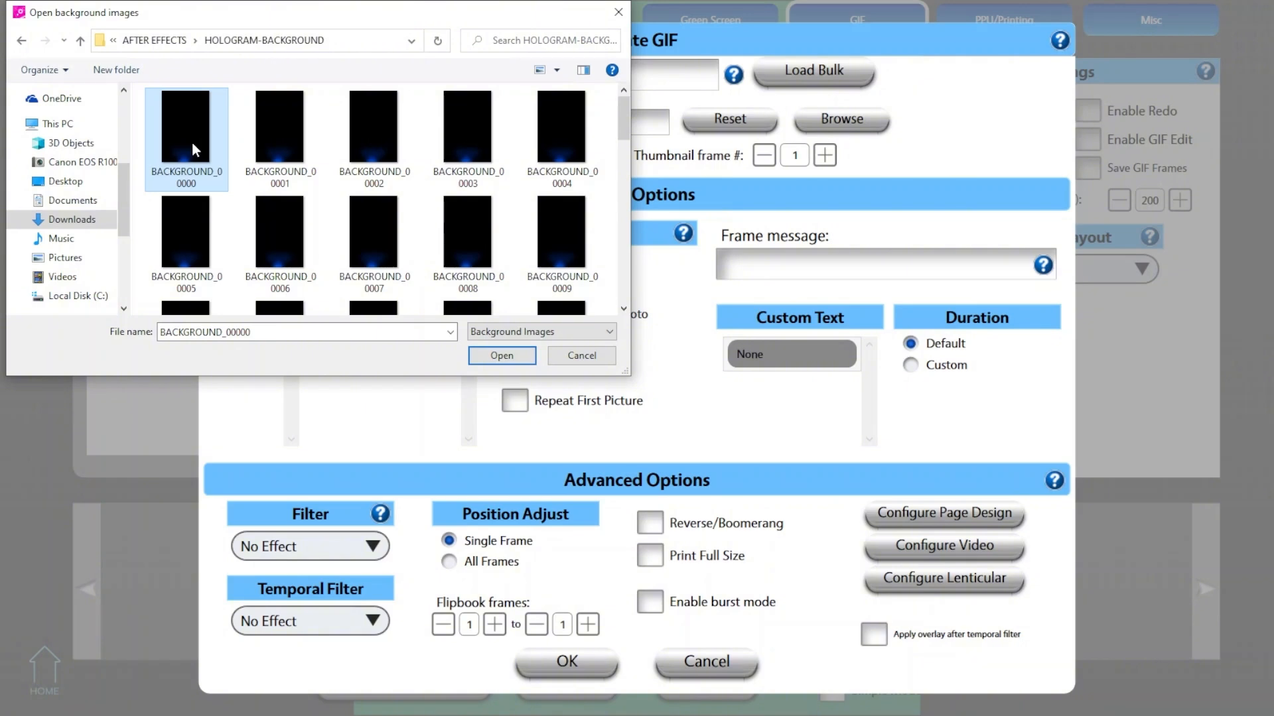
key("ctrl+a")
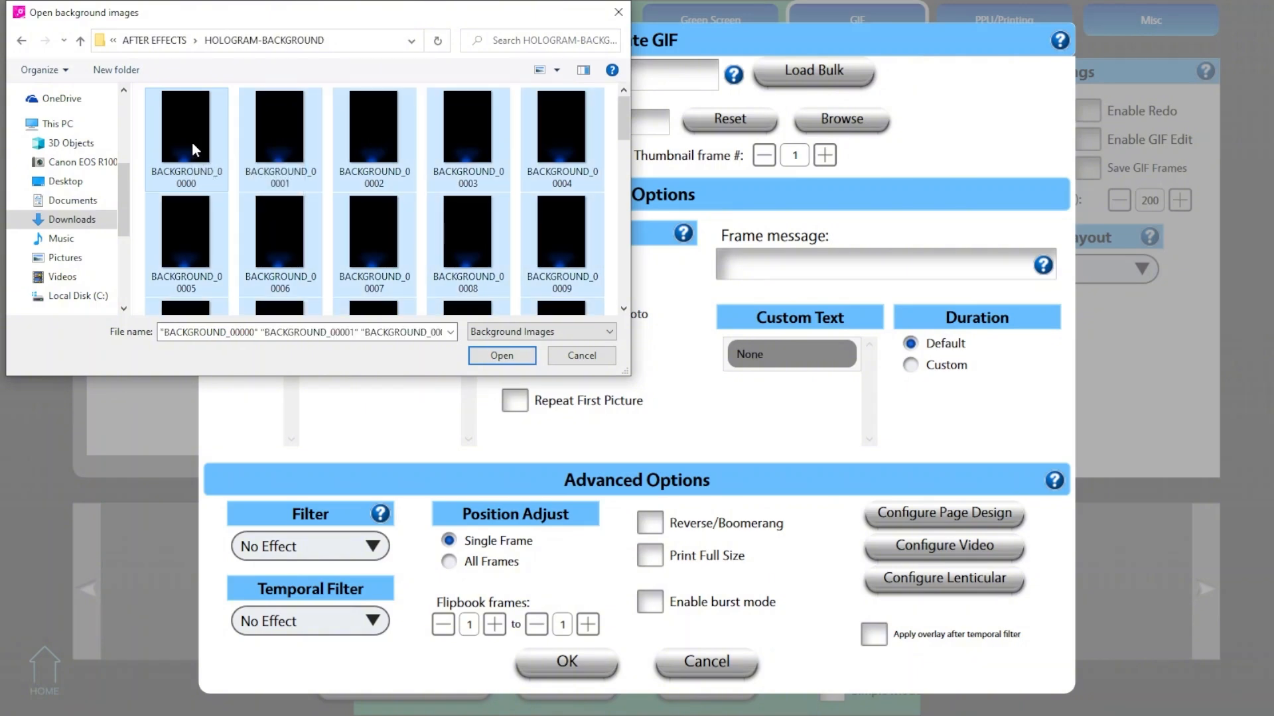
left_click(499, 362)
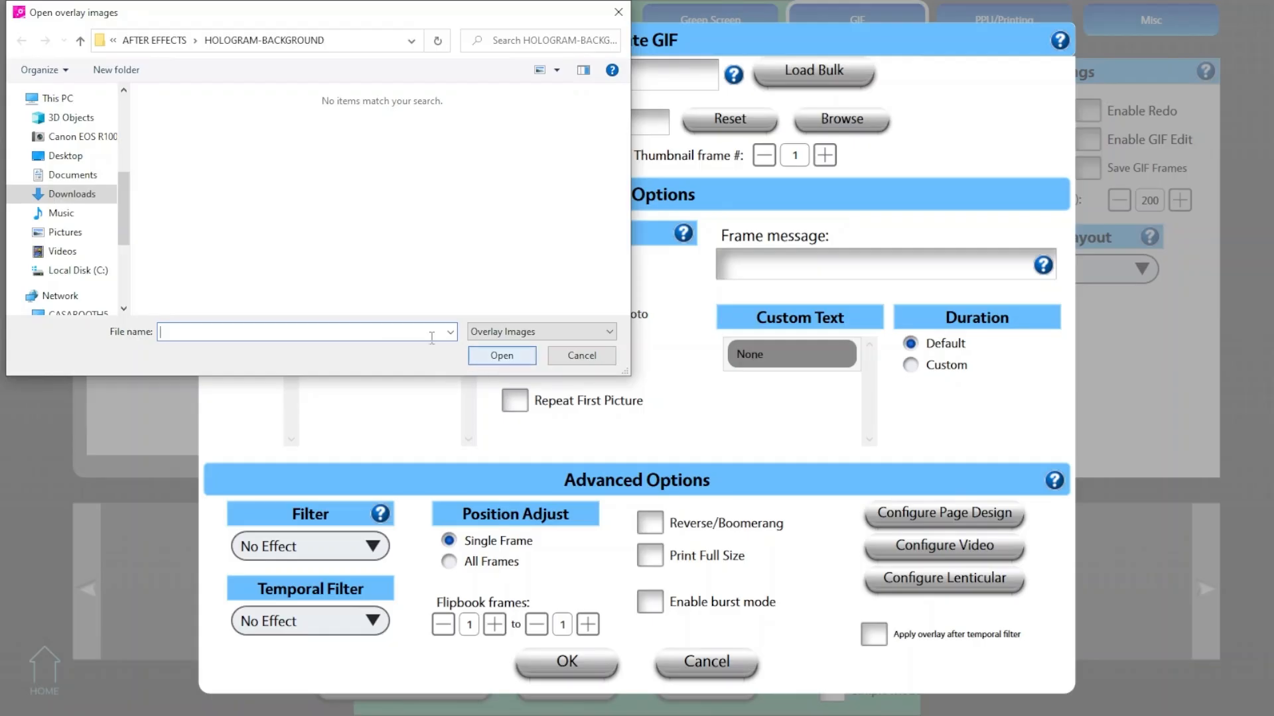
- Load all images from the HOLOGRAM-OVERLAY 1 folder as the GIF's overlay images
left_click(168, 40)
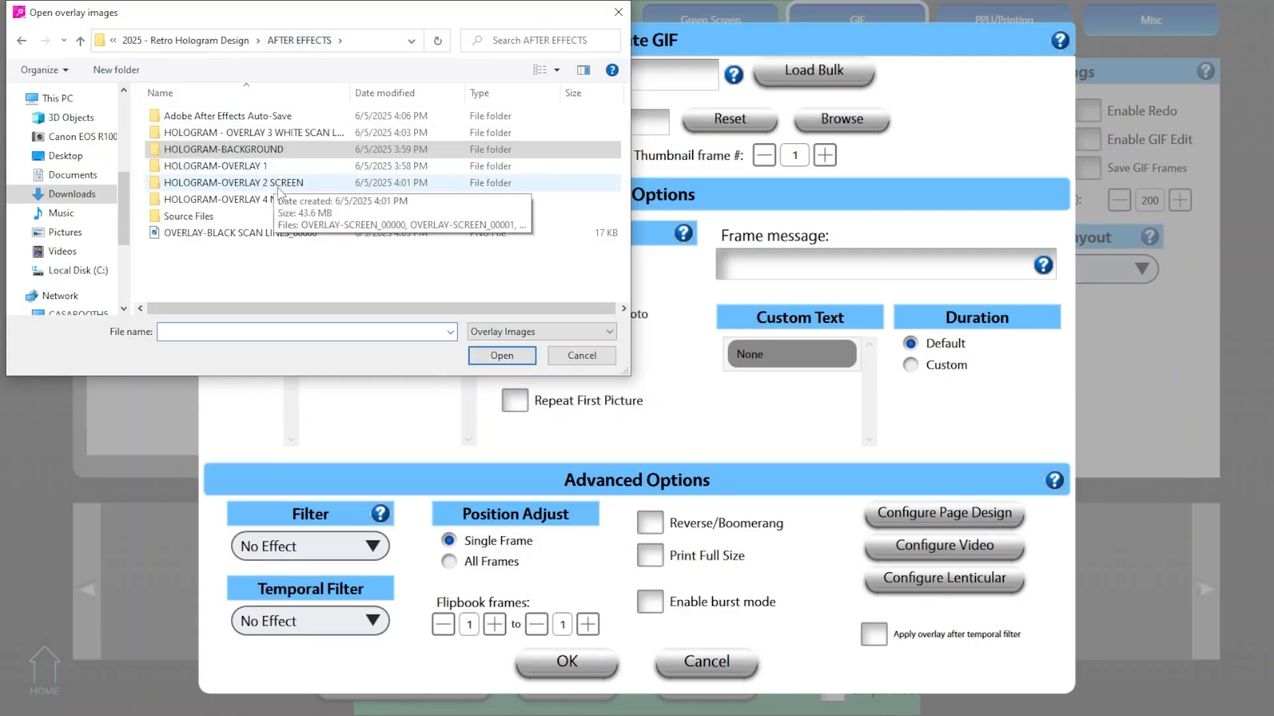
double_click(212, 166)
left_click(187, 116)
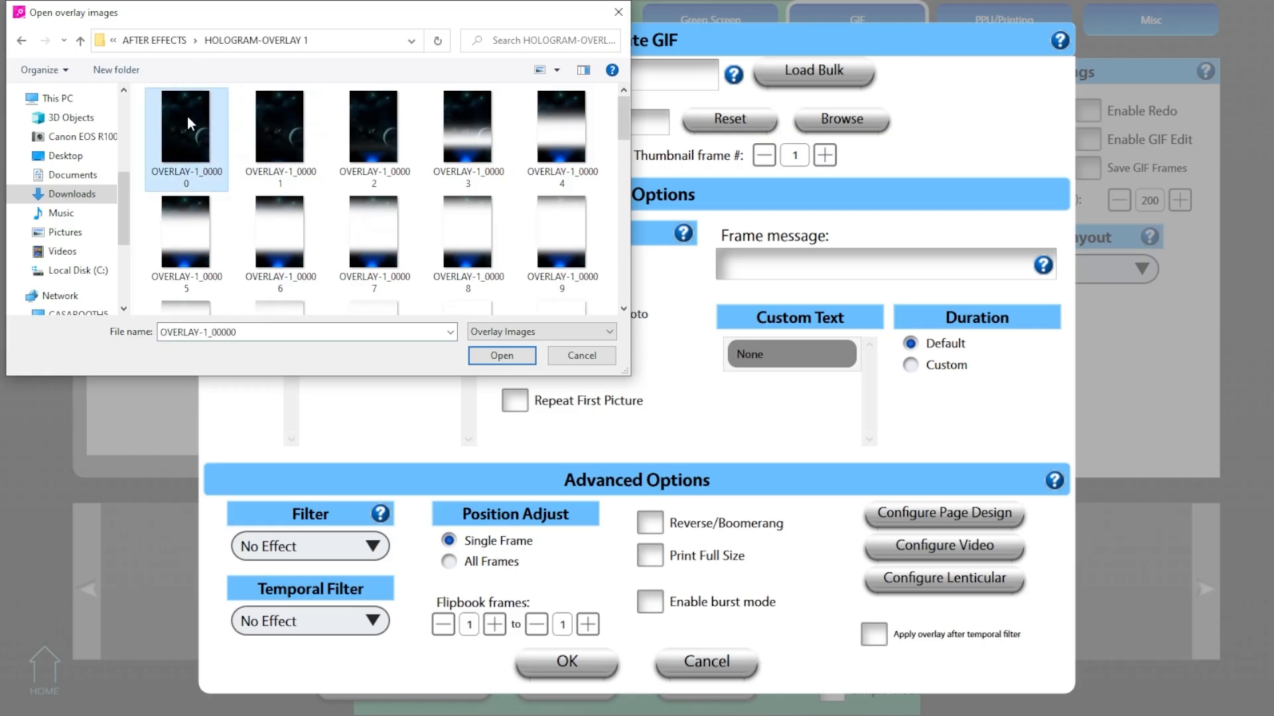
key("ctrl+a")
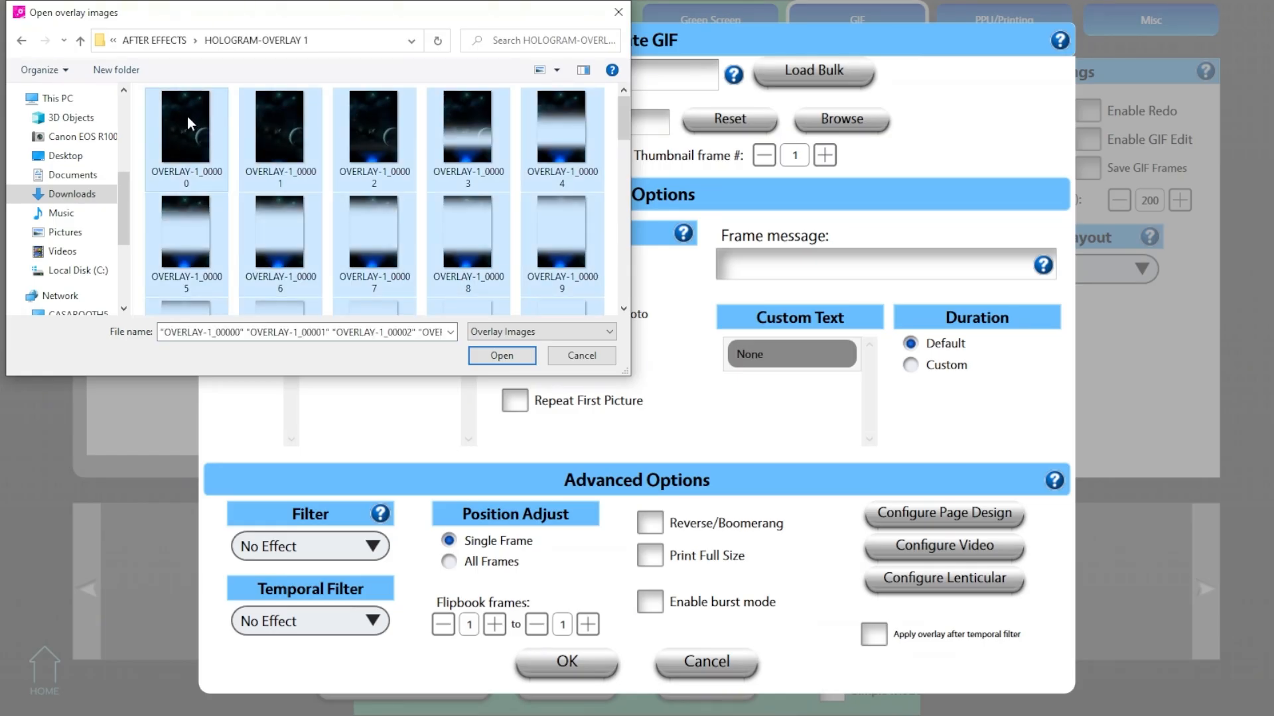
left_click(476, 354)
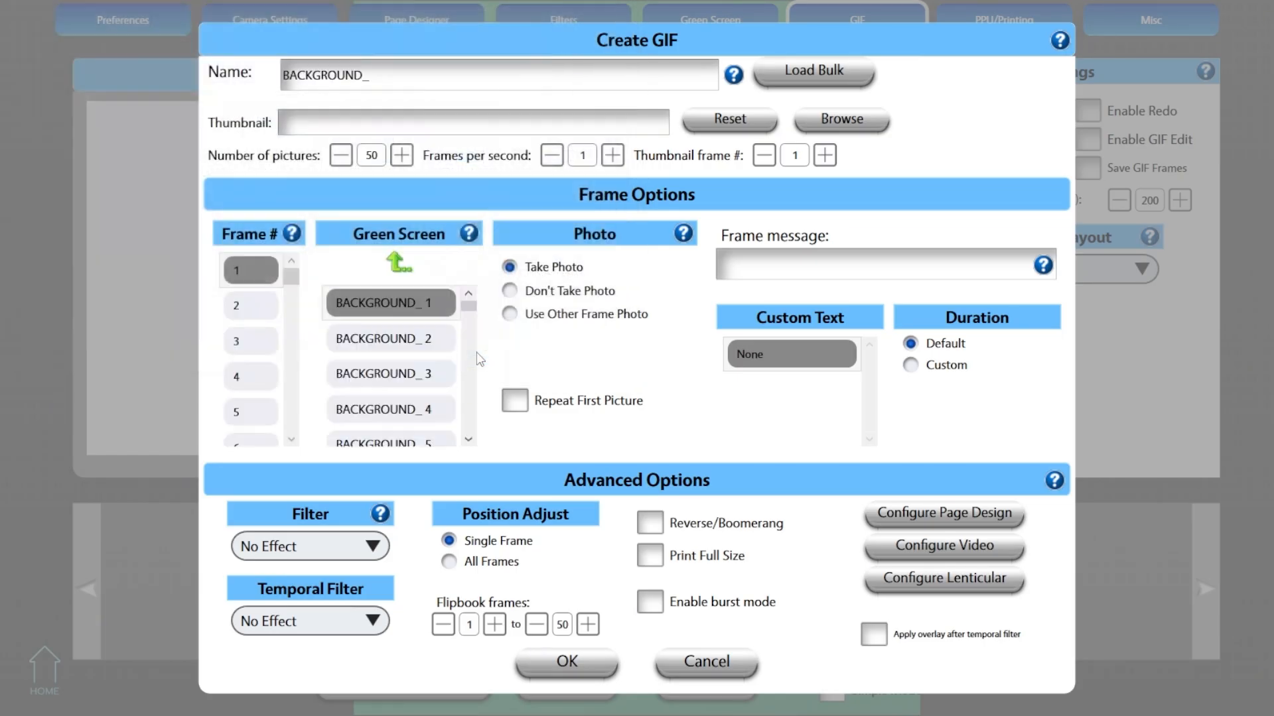
- Name the GIF Hologram GIF and set it to 12 frames per second with thumbnail frame 25
double_click(325, 75)
type("Hologram GIF")
left_click(593, 158)
type("2")
left_click(796, 153)
key("BackSpace")
type("25")
- Set the GIF's filter to LUT and its burst delay to 100 ms
left_click(374, 549)
scroll(275, 398, "down", 3)
left_click(268, 397)
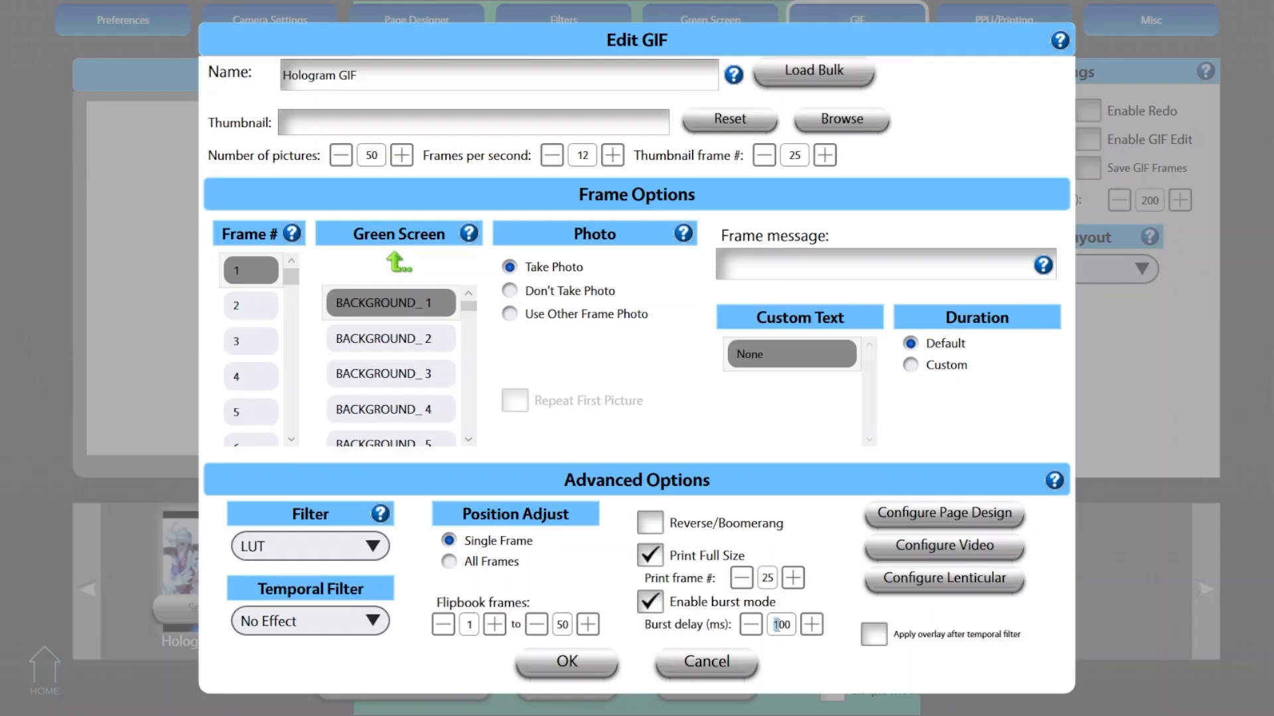
left_click_drag(791, 624, 725, 620)
type("100")
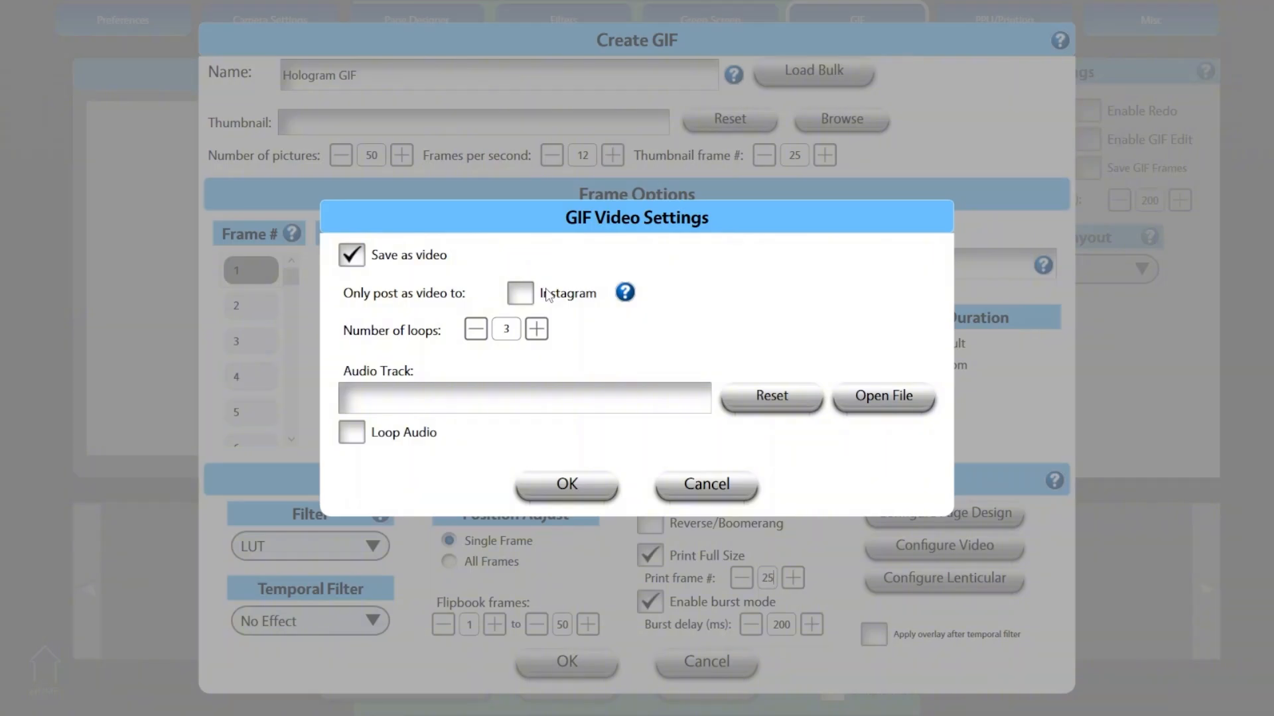
- Save the GIF with its video settings, and set the GIF mode to Auto Apply using Hologram GIF
left_click(598, 480)
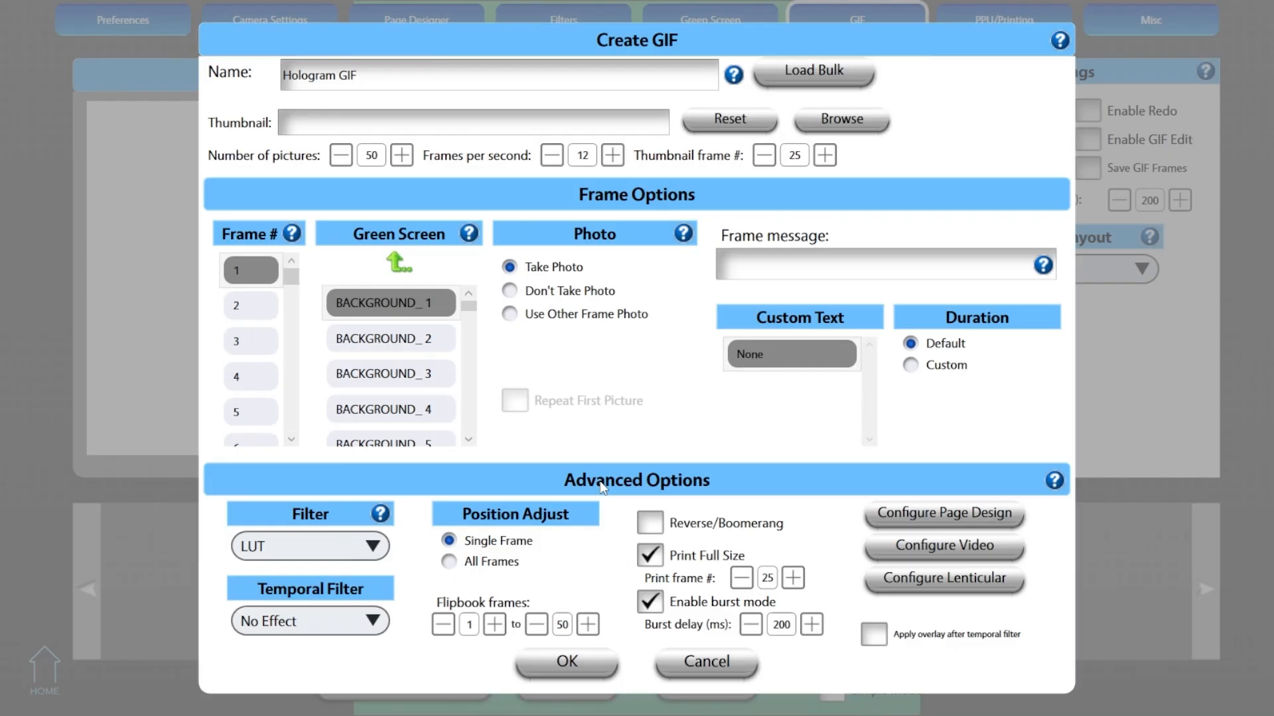
left_click(600, 660)
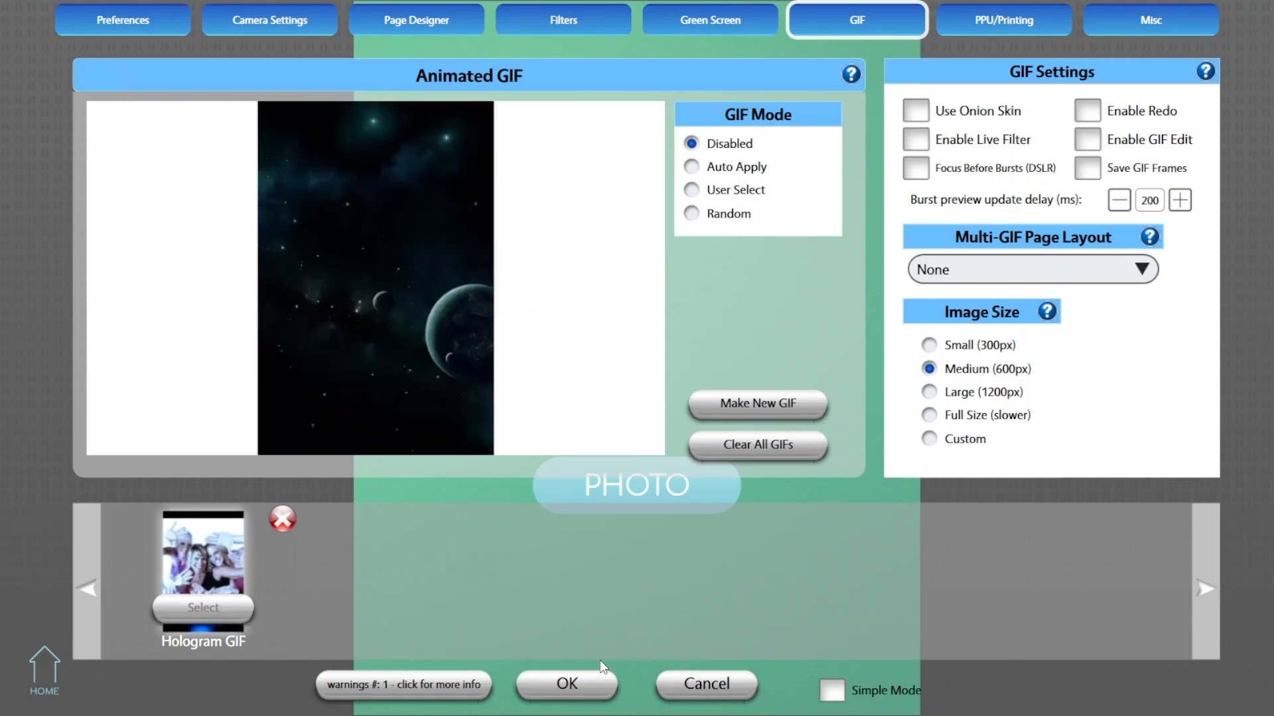
left_click(736, 171)
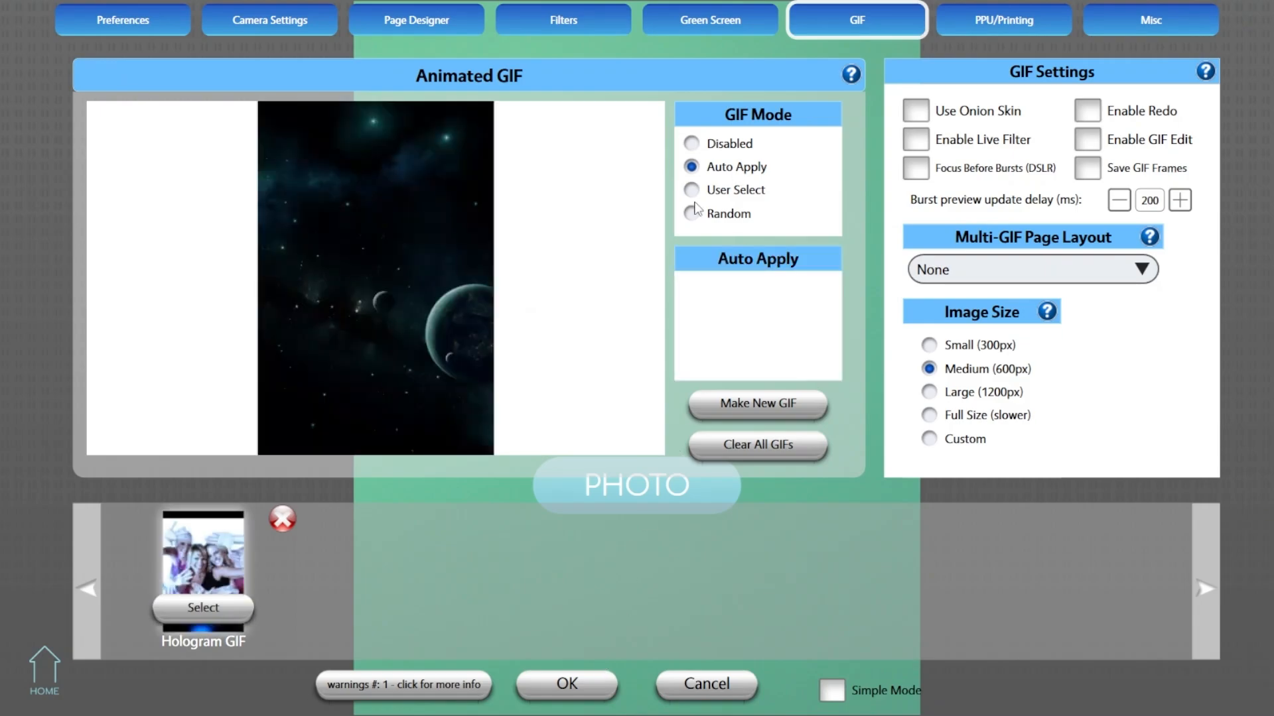
left_click(206, 606)
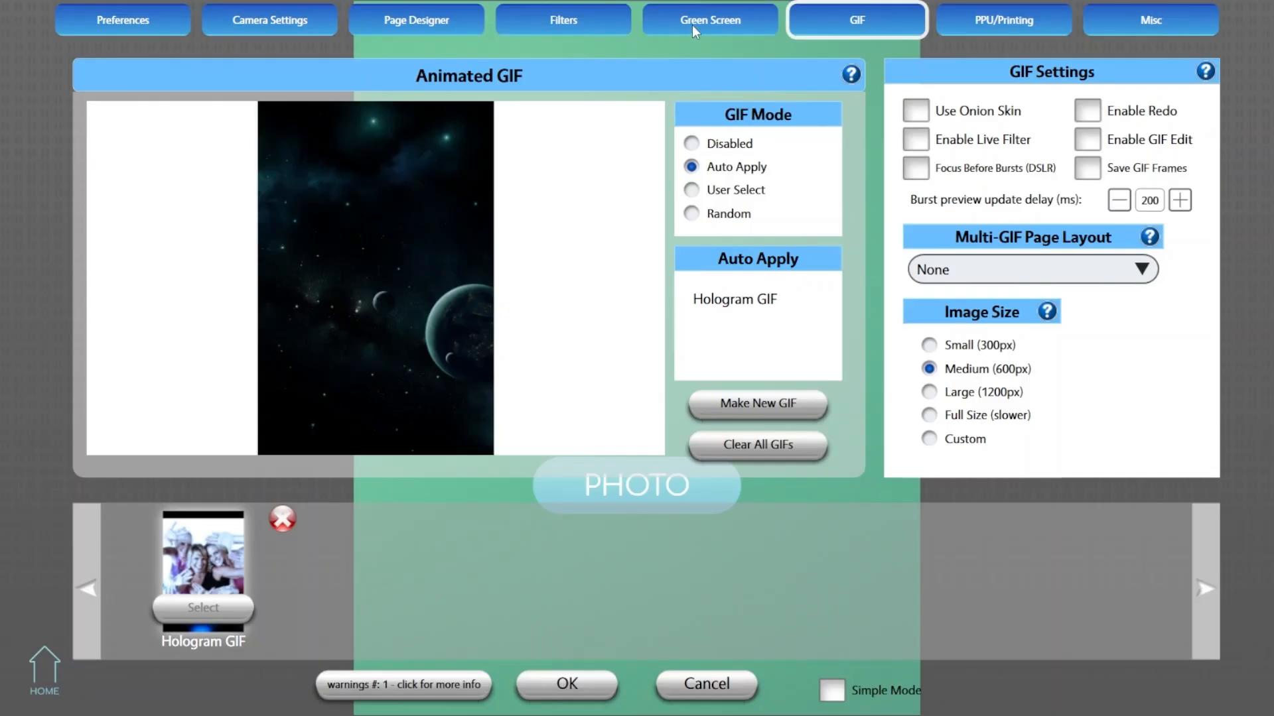
- Open BACKGROUND_ 3 from the Hologram GIF green screen folder for editing and show its overlay layers
left_click(691, 25)
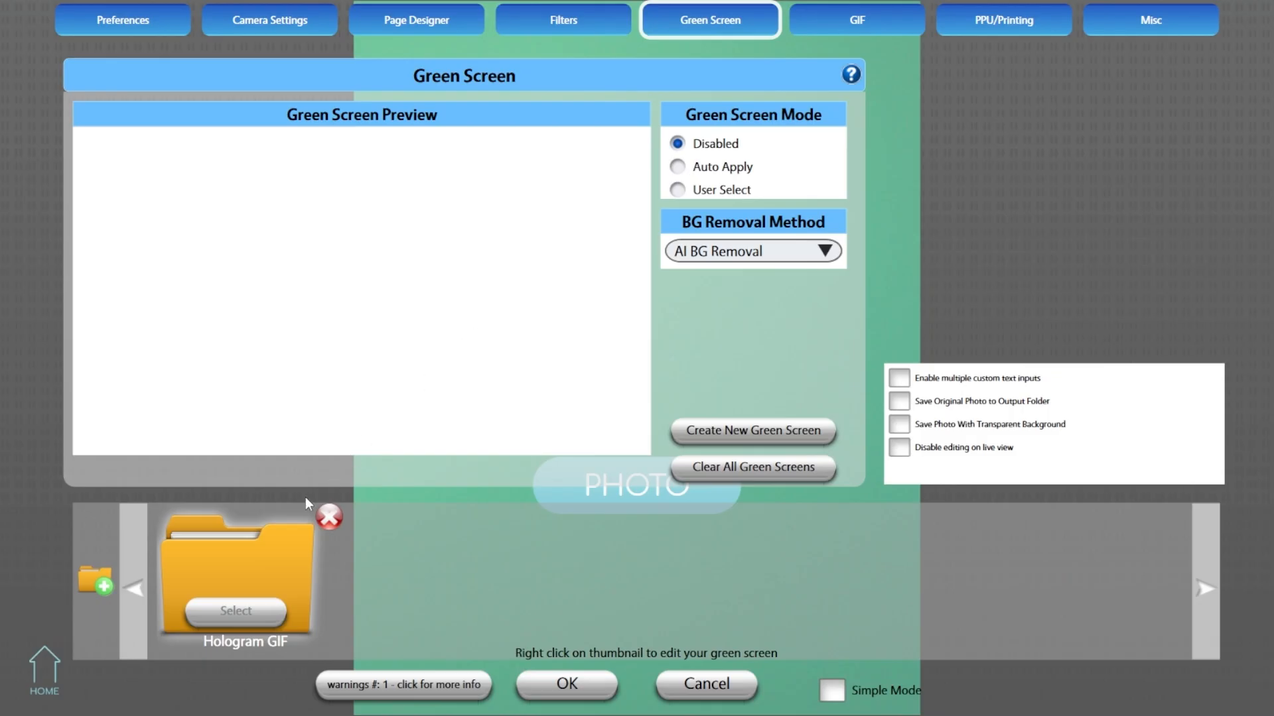
left_click(243, 550)
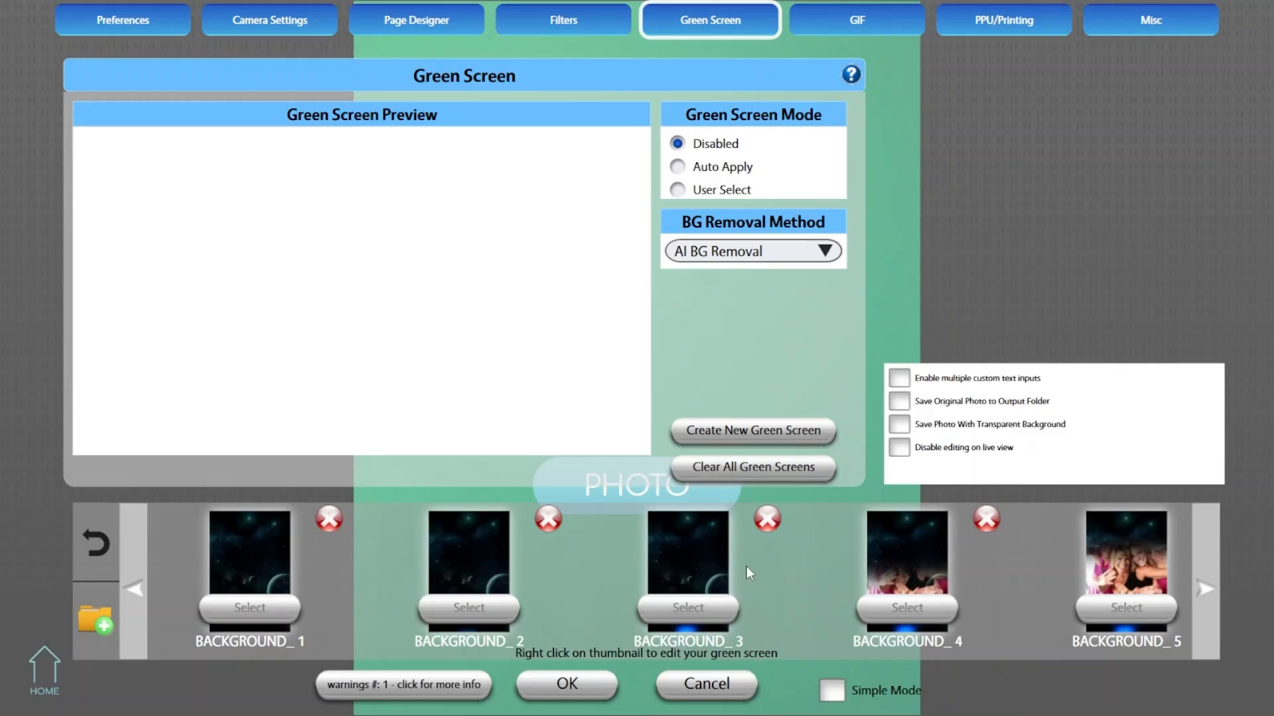
left_click(708, 569)
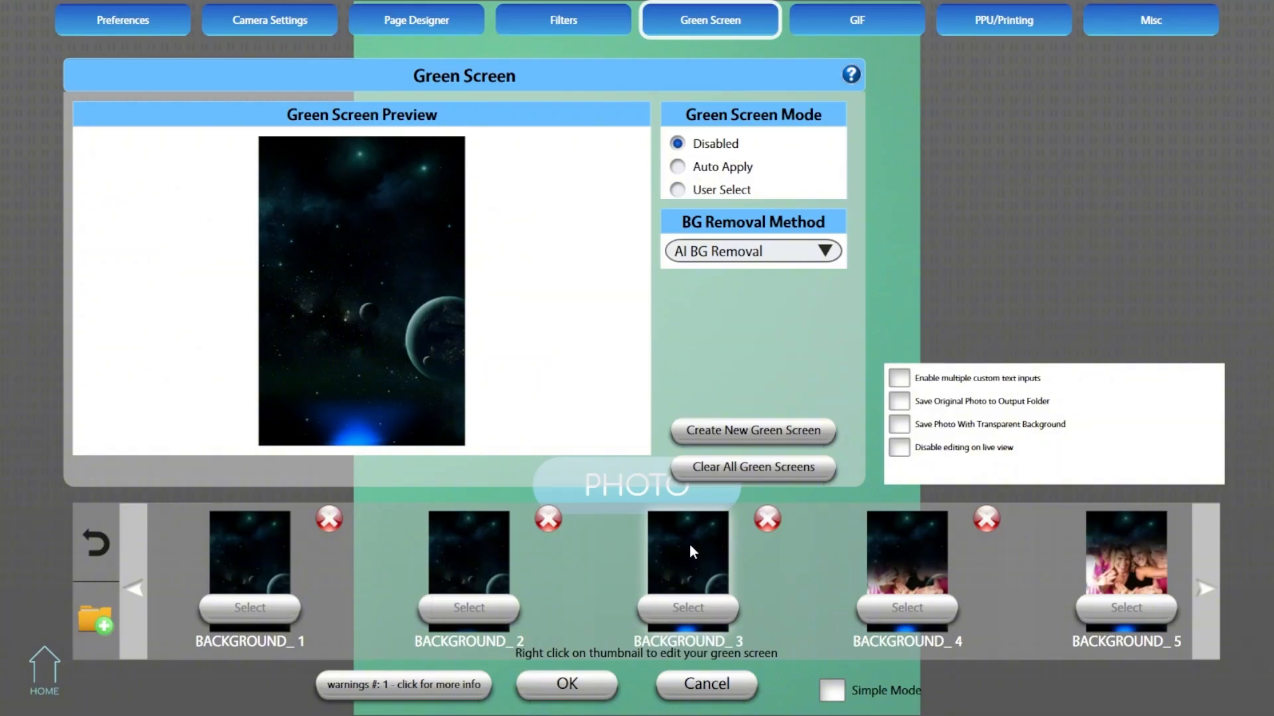
right_click(690, 543)
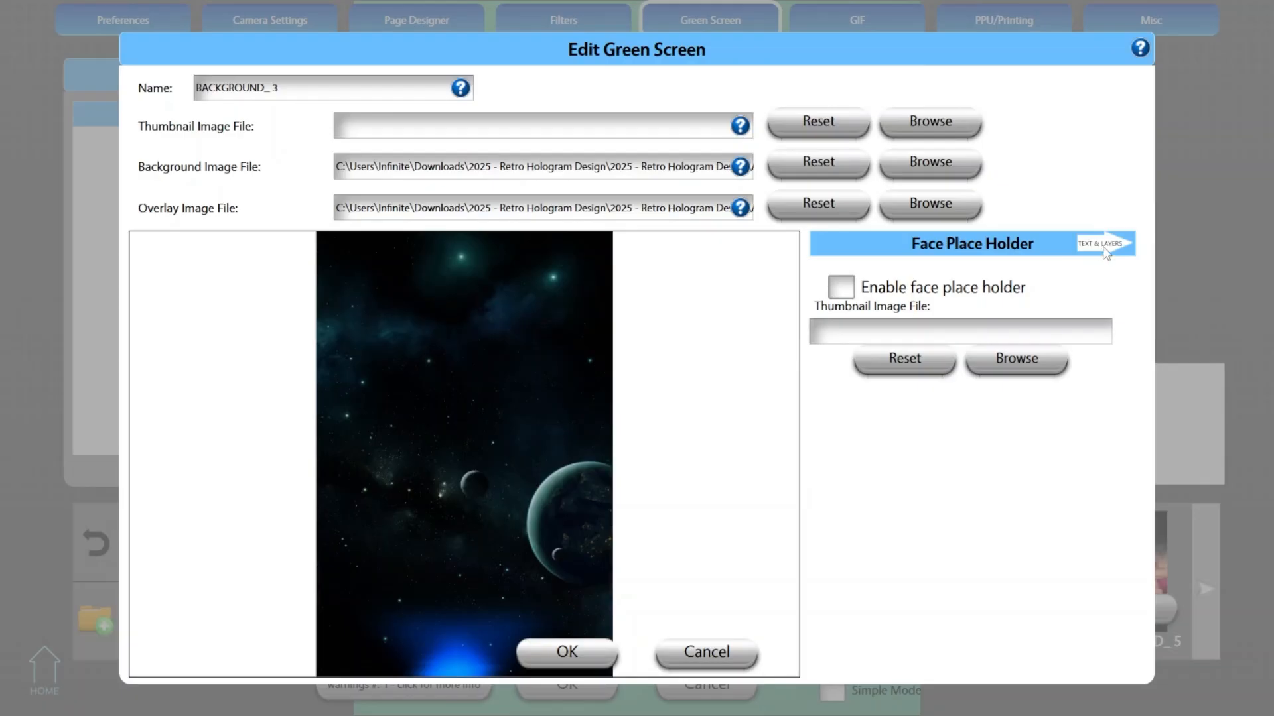
left_click(1105, 247)
left_click(1104, 247)
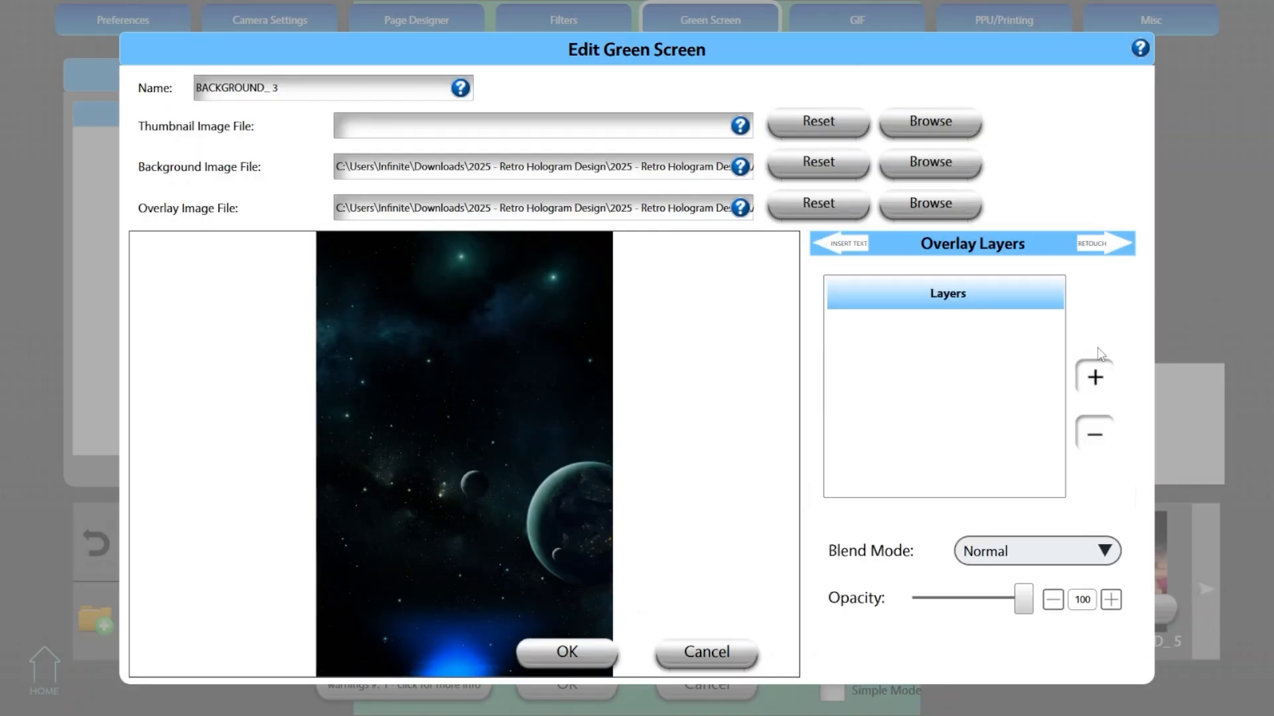
- Add OVERLAY-4 NOISE OVERLAY_00002.jpg from the HOLOGRAM-OVERLAY 4 NOISE folder as an overlay layer of BACKGROUND_ 3
left_click(1095, 382)
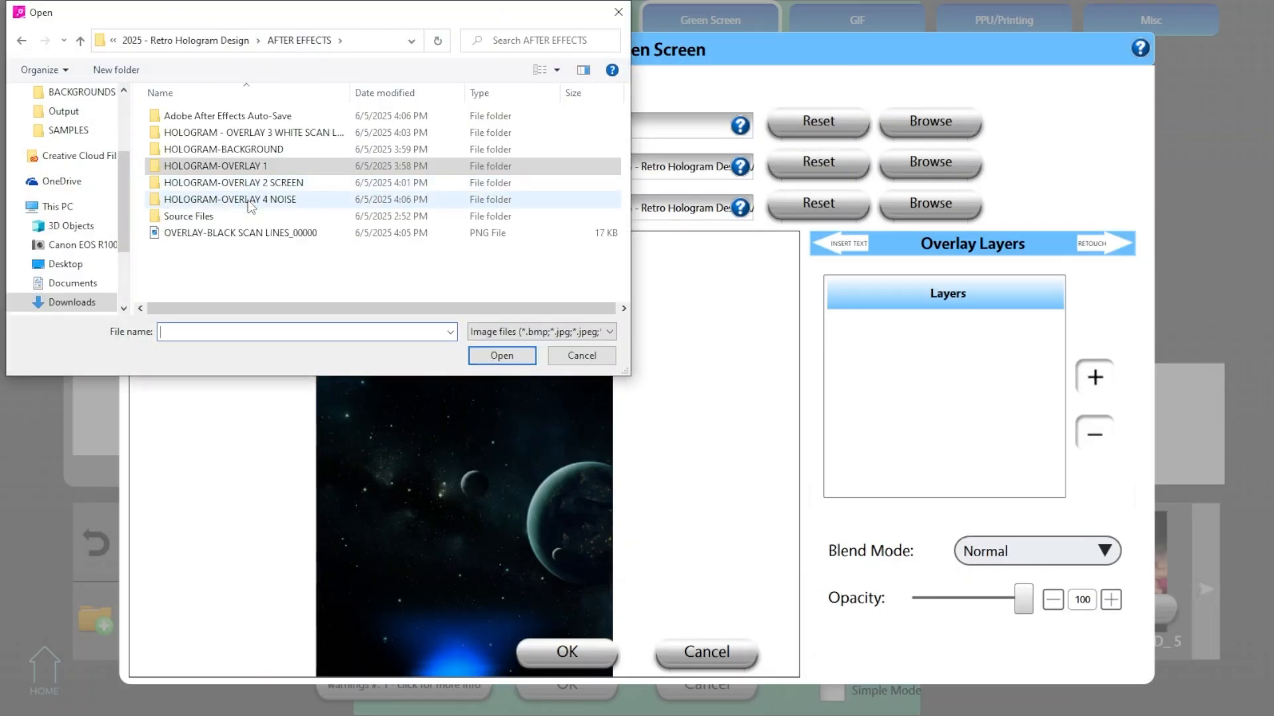
double_click(251, 201)
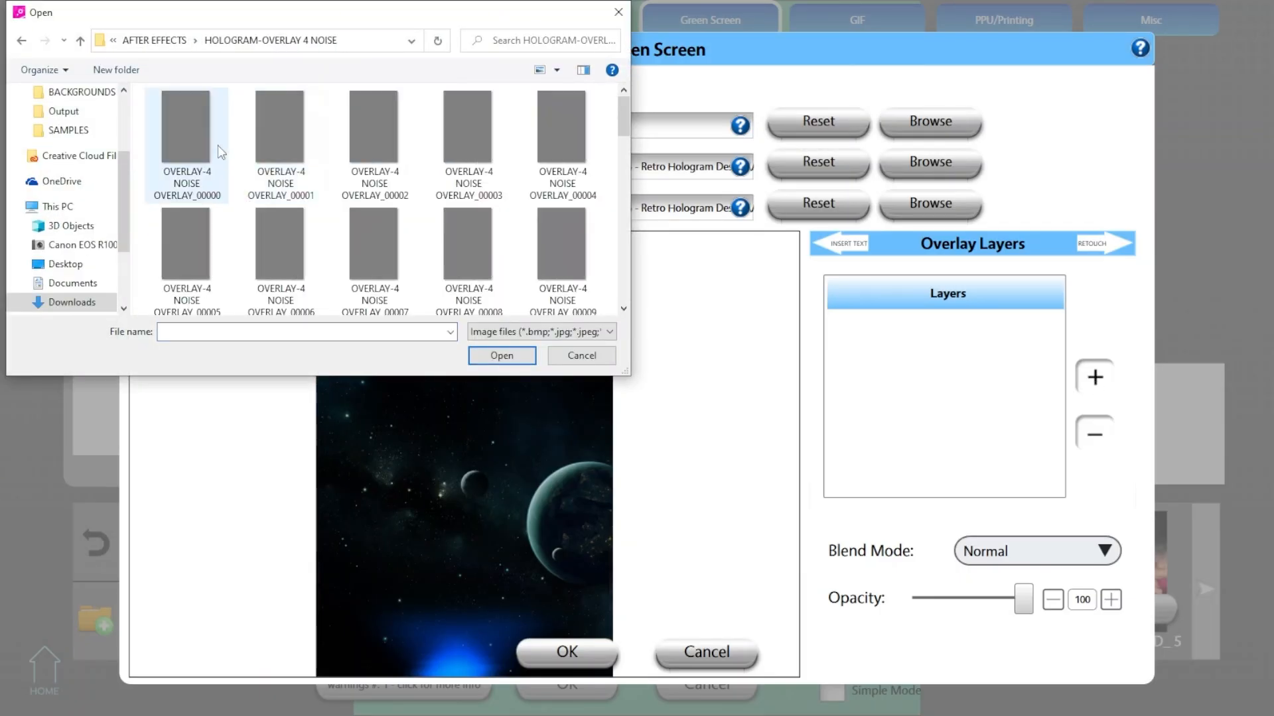
double_click(377, 141)
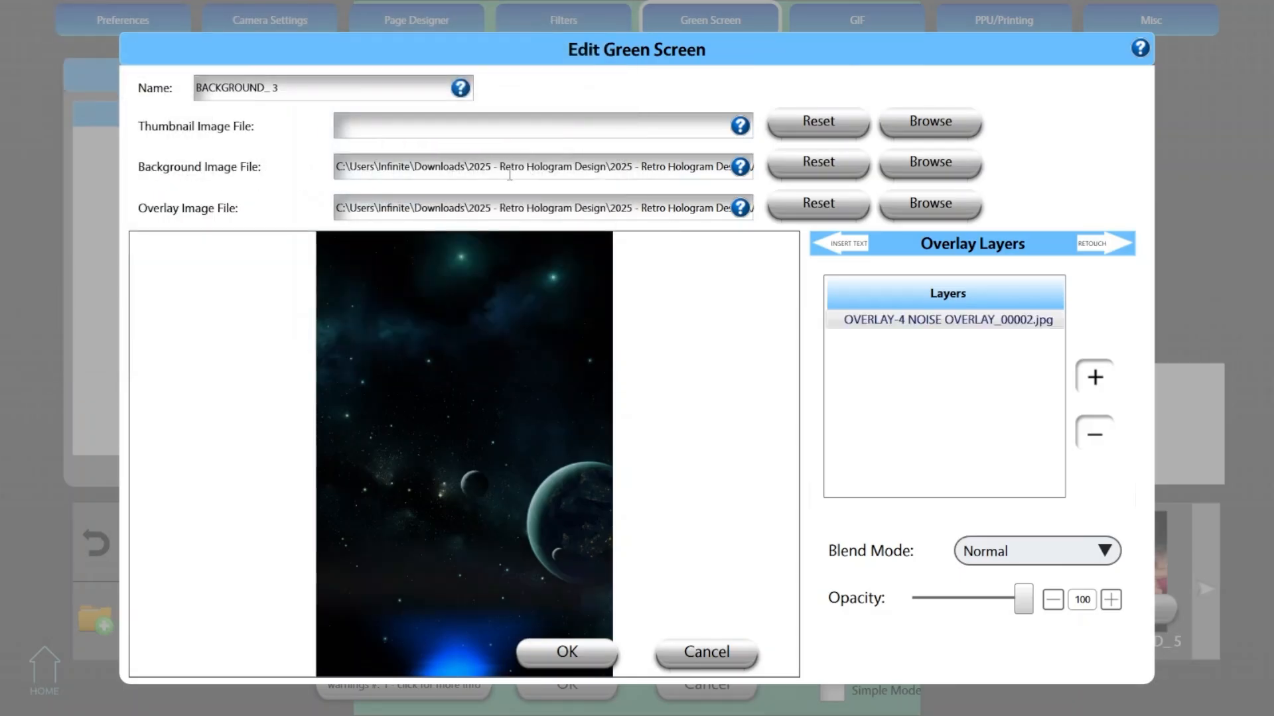
- Set the noise overlay layer's blend mode to Overlay and save BACKGROUND_ 3
left_click(1028, 551)
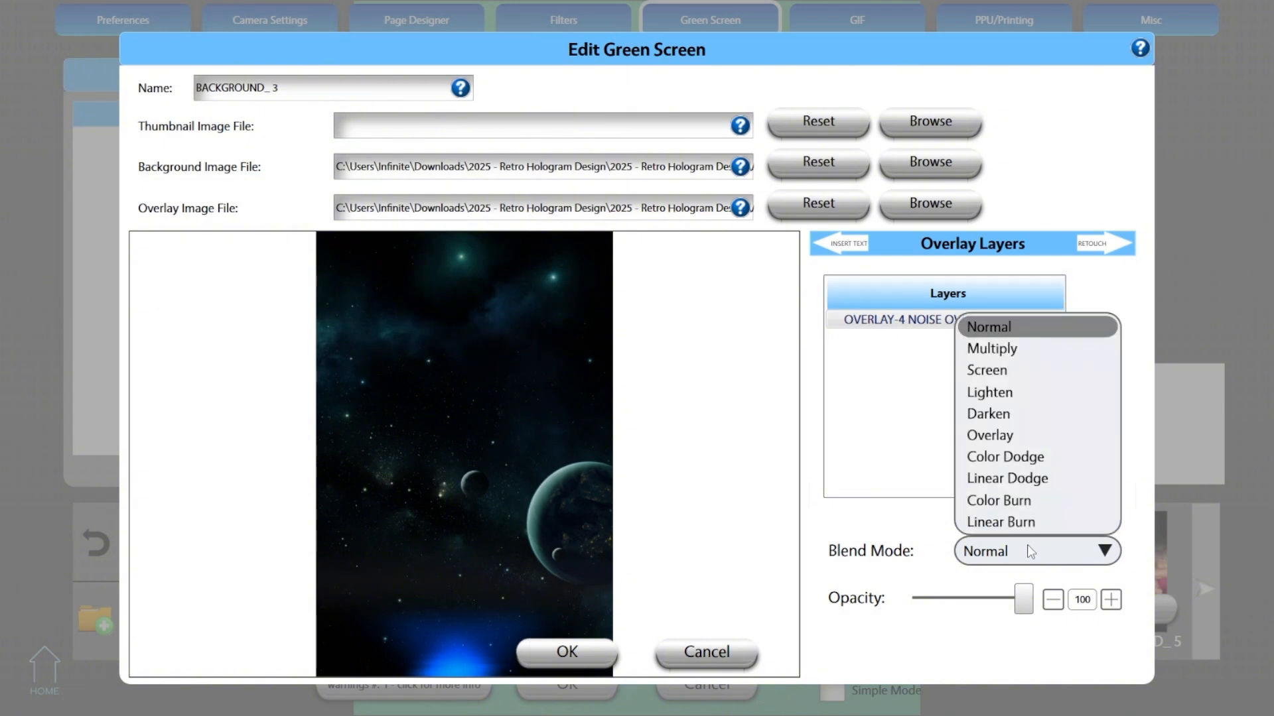
left_click(1001, 434)
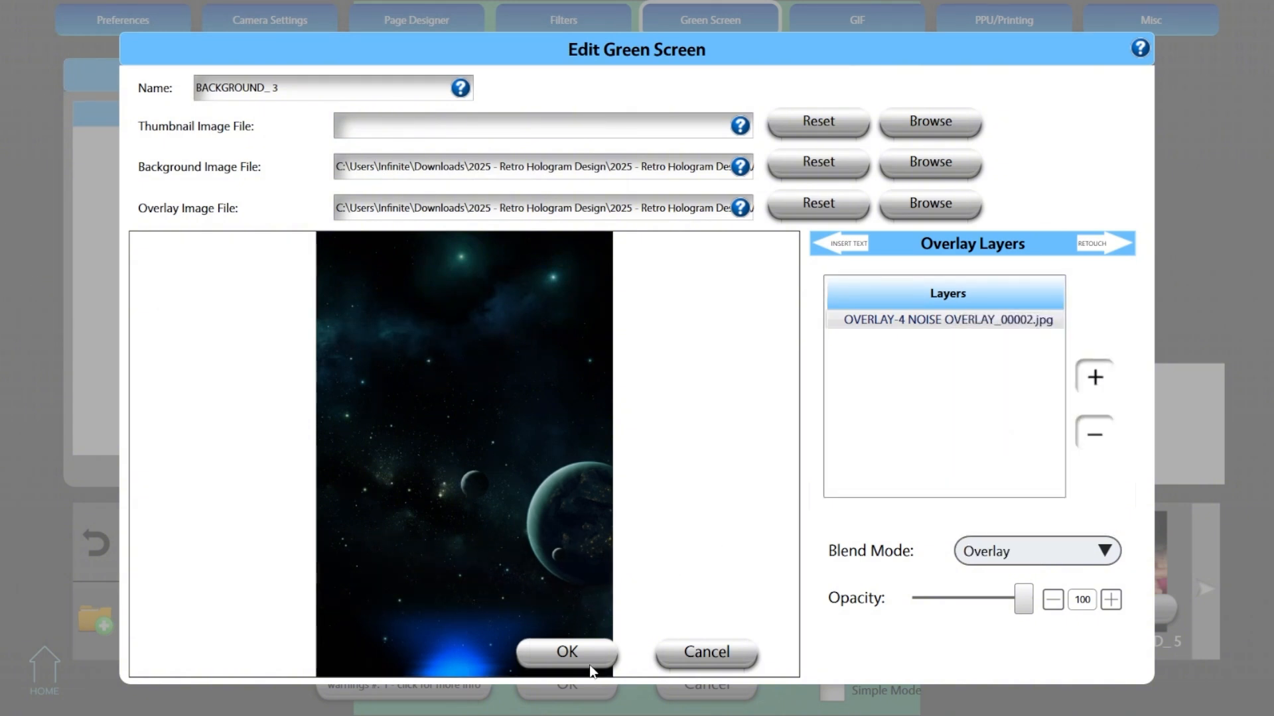
left_click(590, 668)
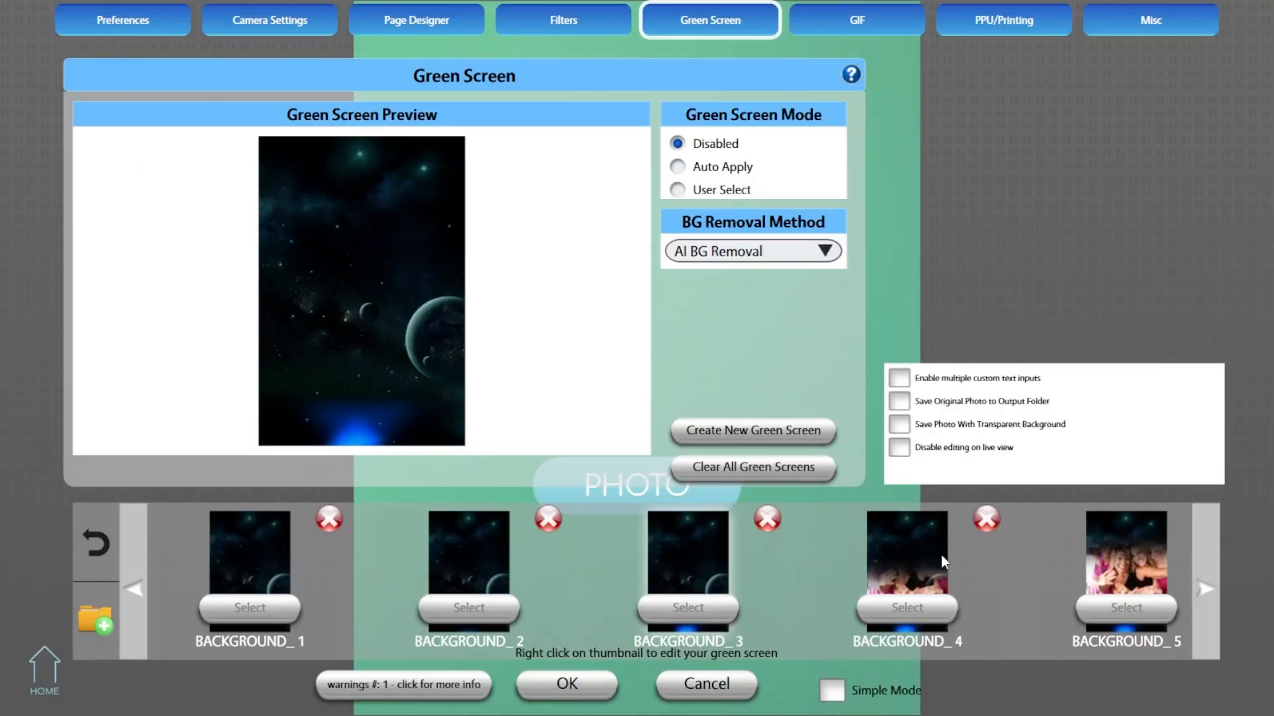
- Open BACKGROUND_ 4 for editing and add OVERLAY-4 NOISE OVERLAY_00003.jpg as its overlay layer
right_click(901, 550)
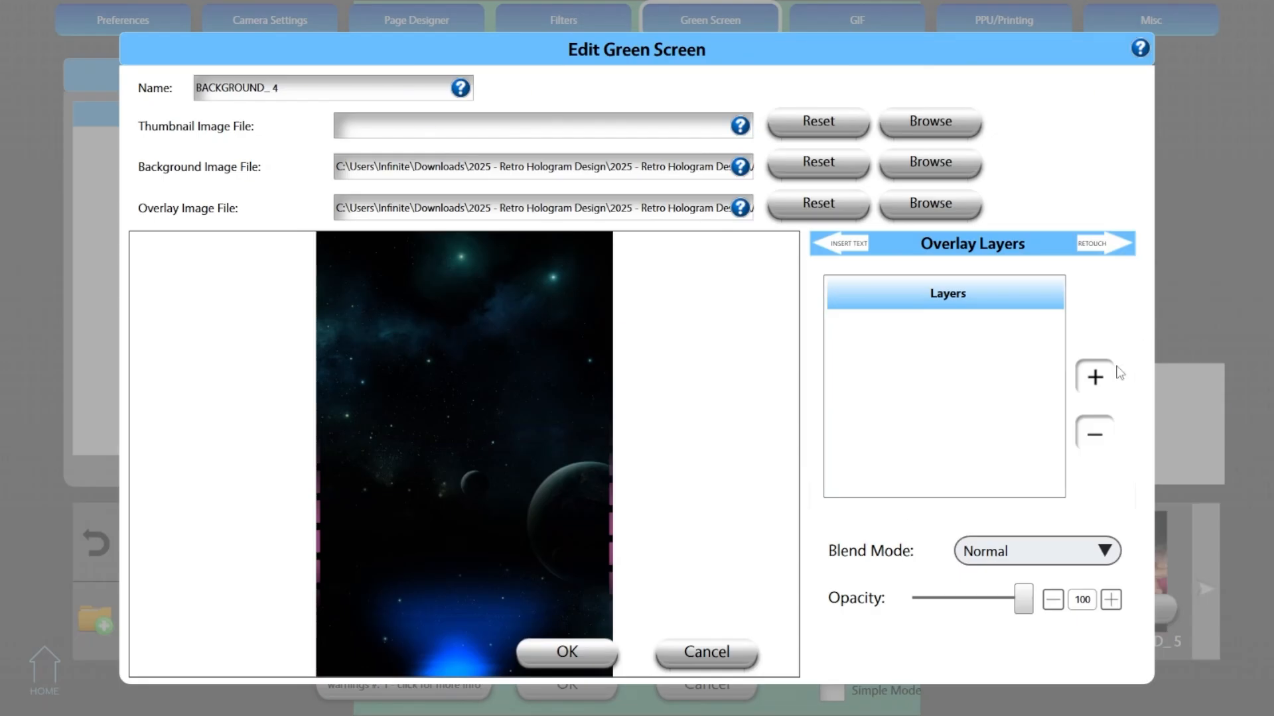
left_click(1093, 378)
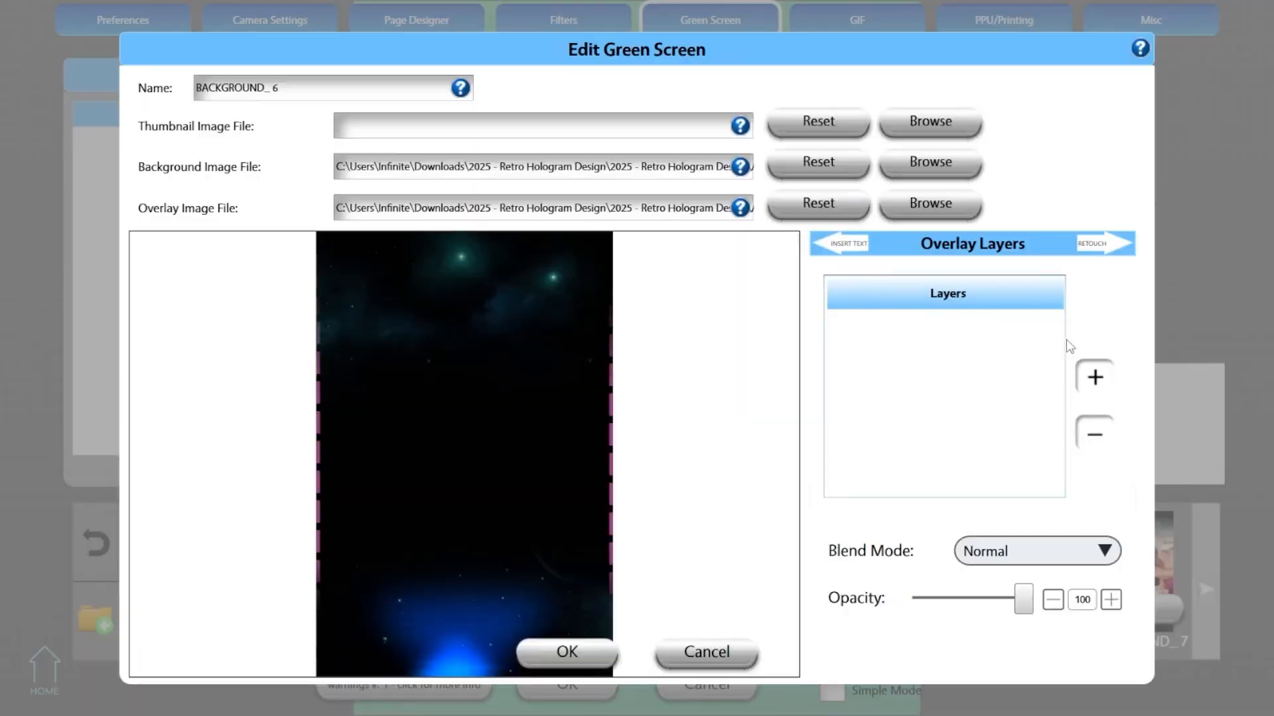
- Add OVERLAY-4 NOISE OVERLAY_00005.jpg as an overlay layer of BACKGROUND_ 6 with the Overlay blend mode, and save it
left_click(1095, 377)
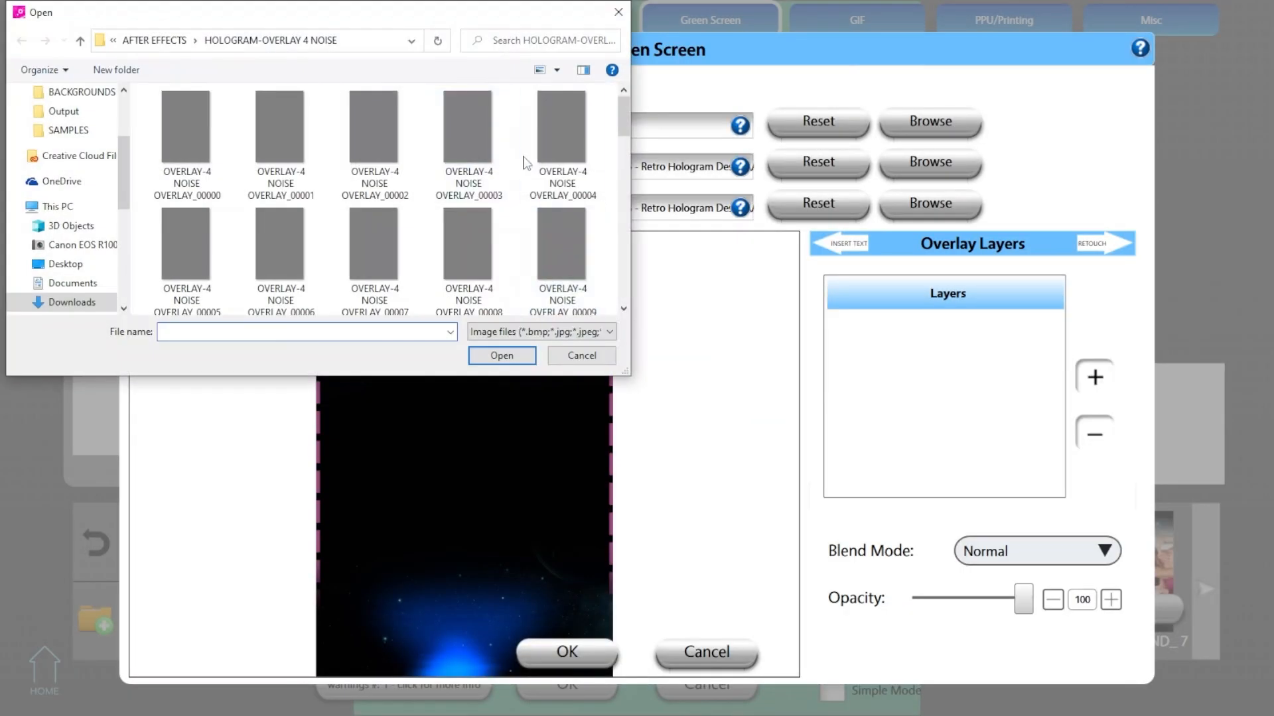
left_click_drag(163, 22, 171, 134)
double_click(199, 398)
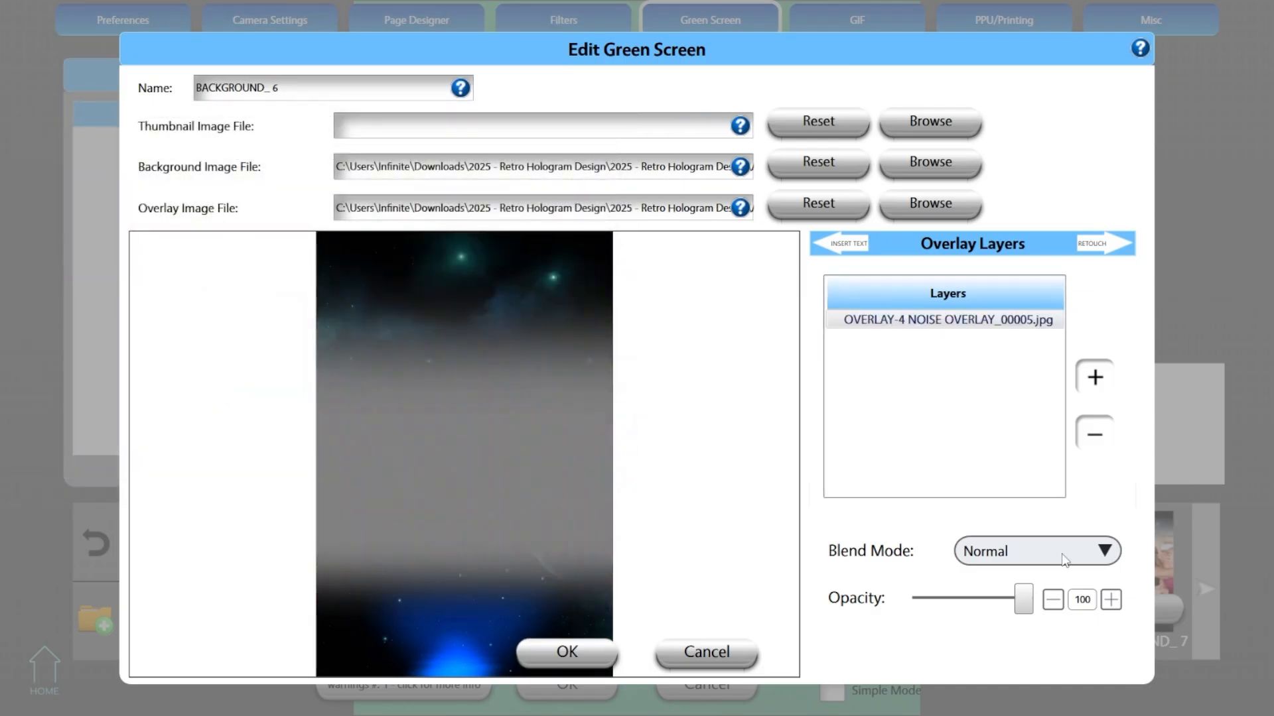
left_click(1063, 559)
left_click(1049, 437)
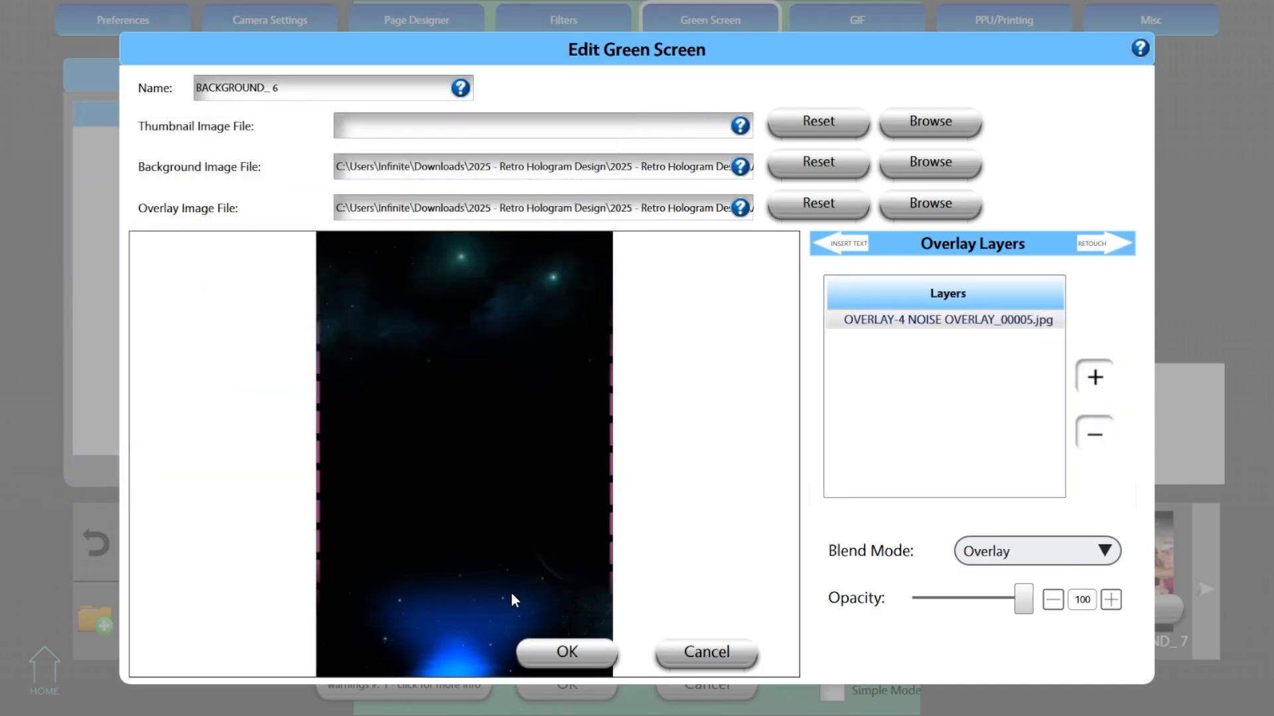
left_click(567, 651)
- Add OVERLAY-BLACK SCAN LINES_00000.png from the AFTER EFFECTS folder as an overlay layer of BACKGROUND_ 3 and save it
scroll(580, 594, "down", 2)
double_click(580, 595)
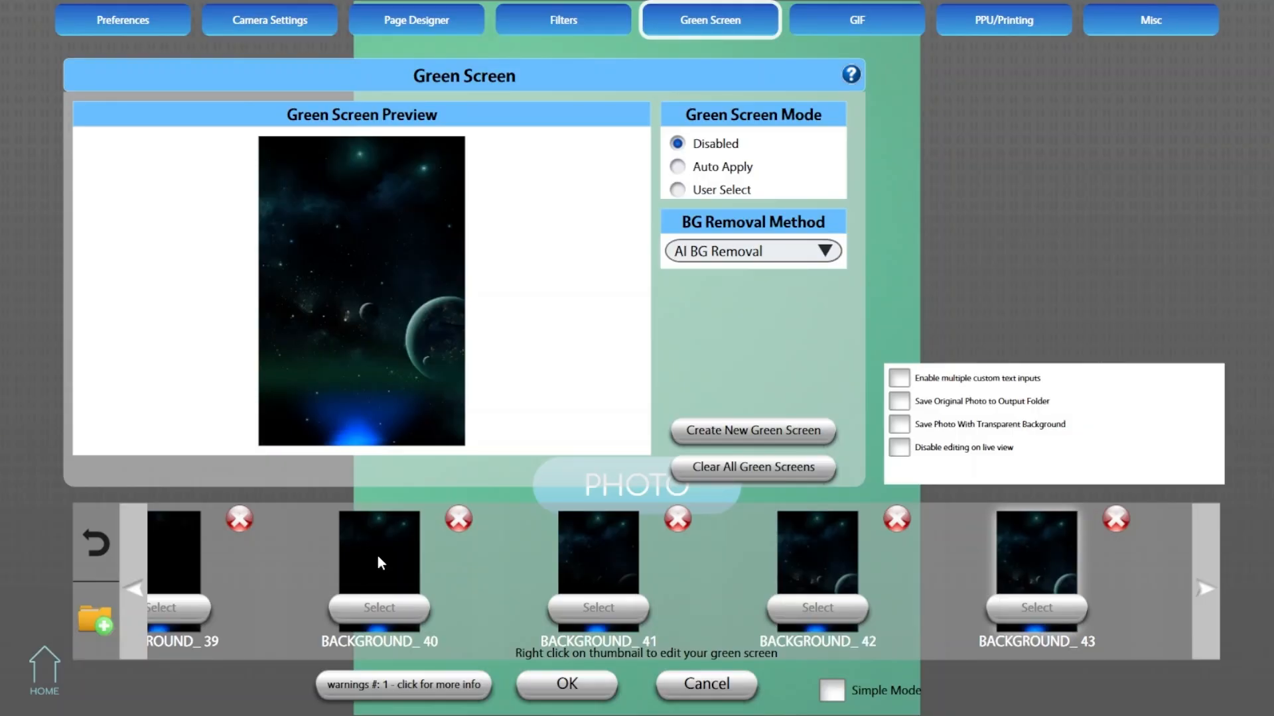
left_click_drag(217, 545, 774, 573)
left_click_drag(566, 575, 972, 574)
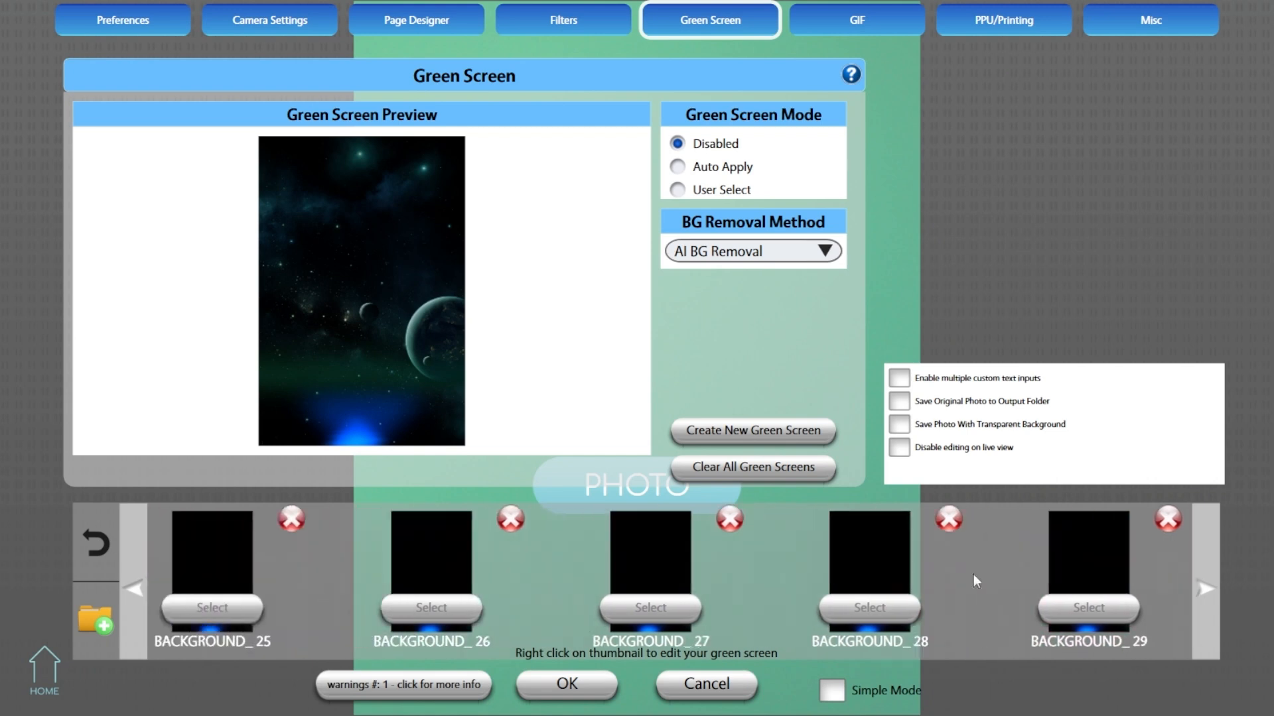
left_click_drag(404, 567, 939, 579)
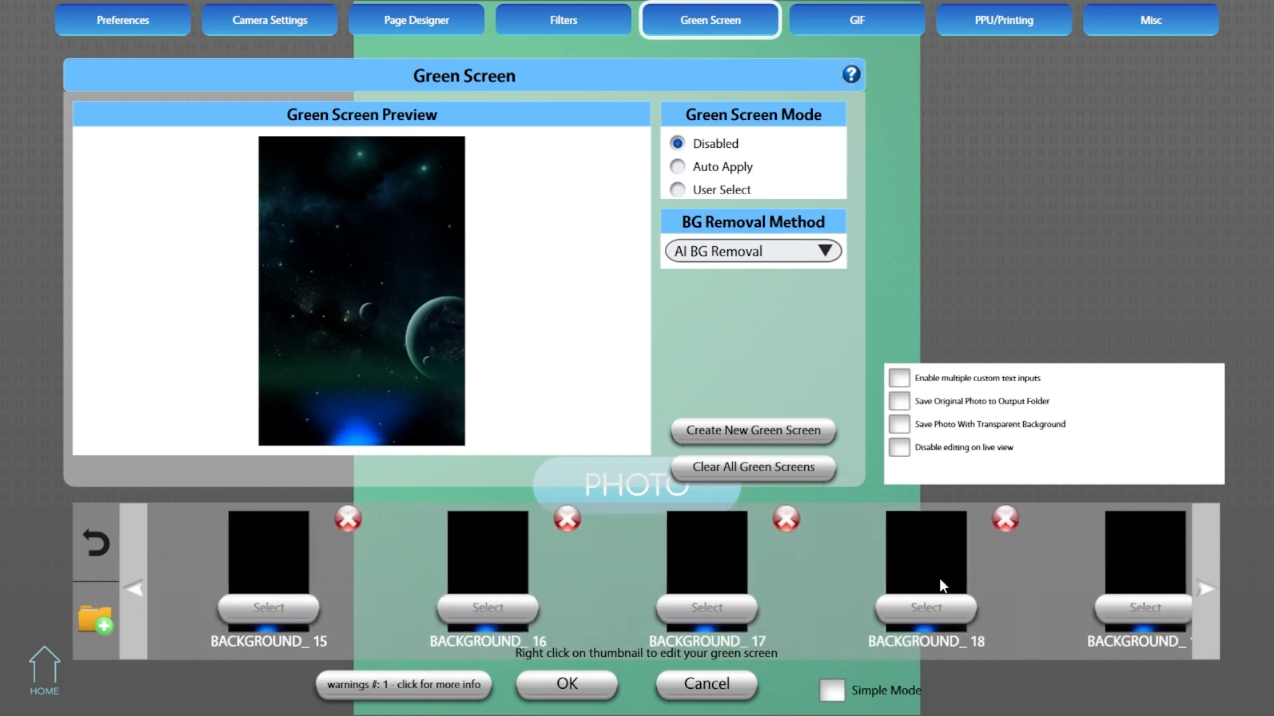
left_click_drag(315, 556, 452, 597)
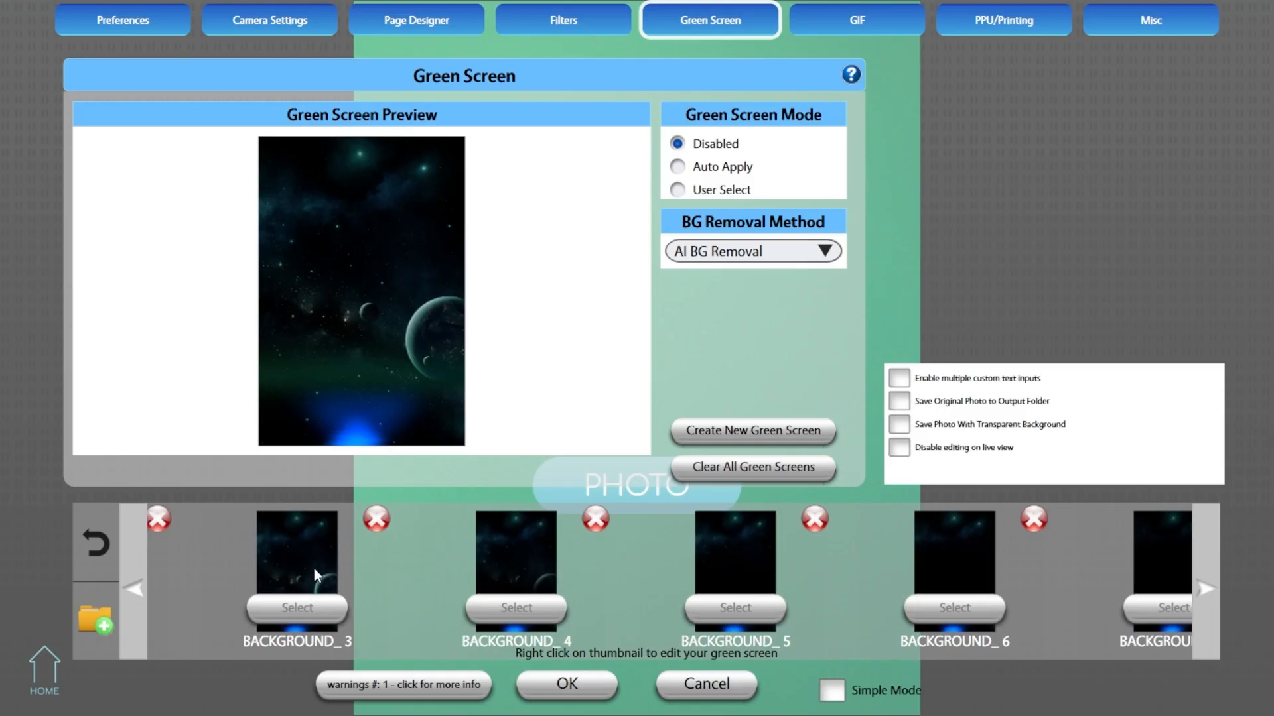
right_click(314, 563)
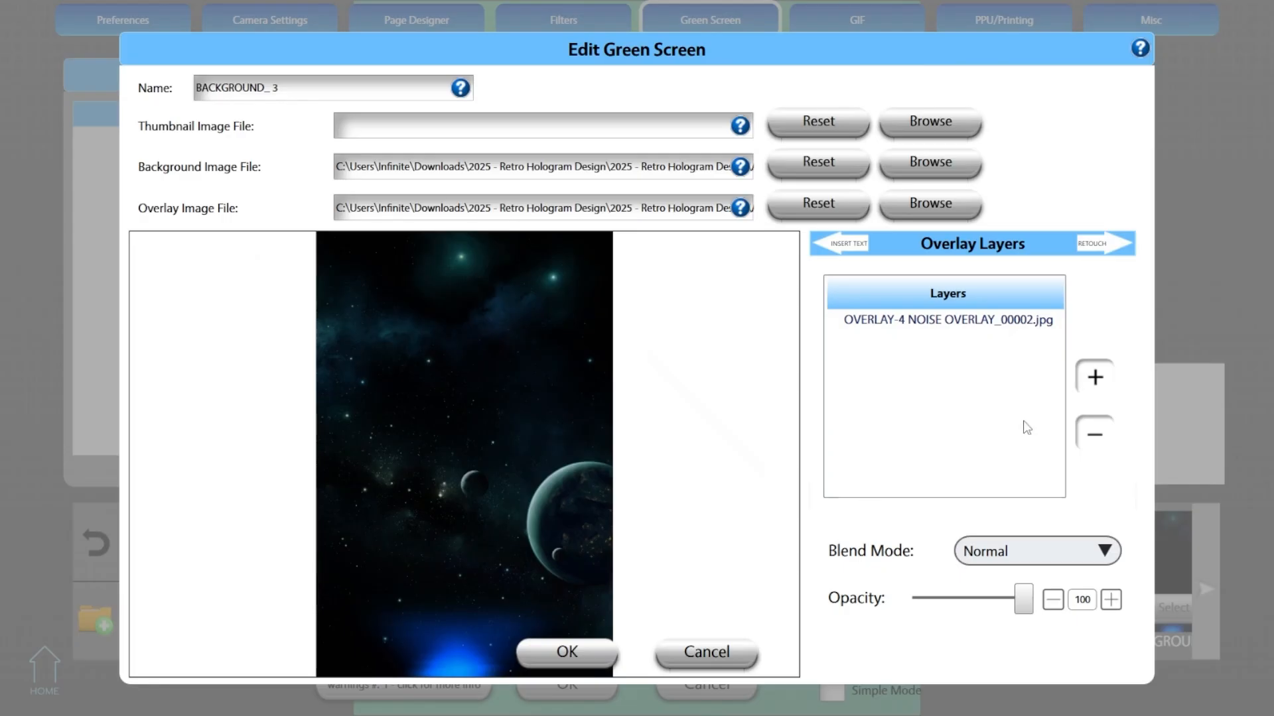
left_click(1094, 377)
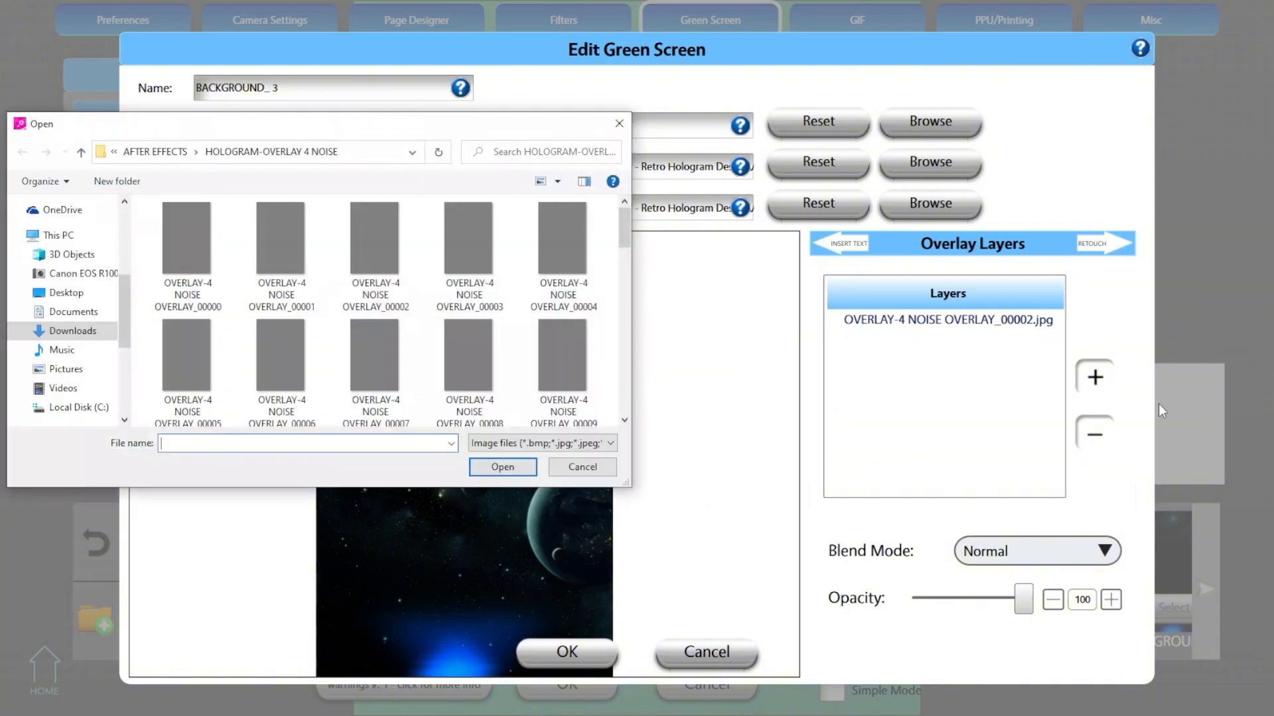
left_click(155, 151)
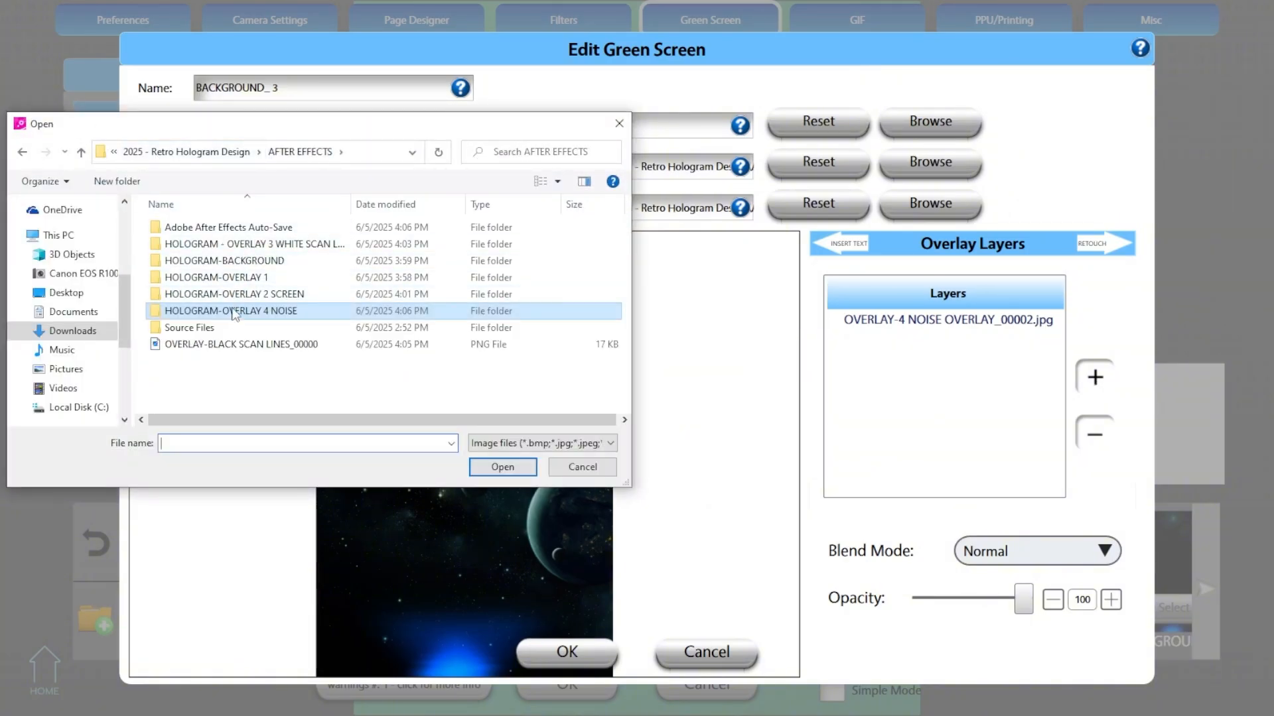
double_click(226, 345)
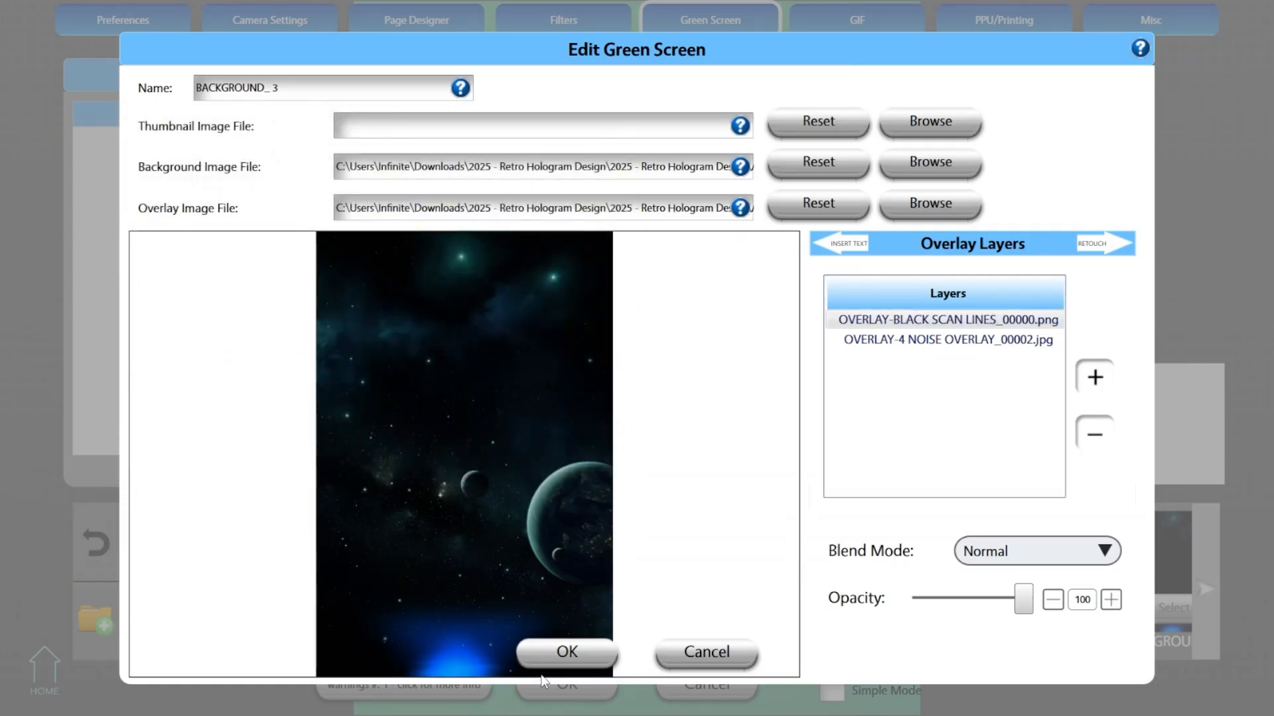
left_click(566, 658)
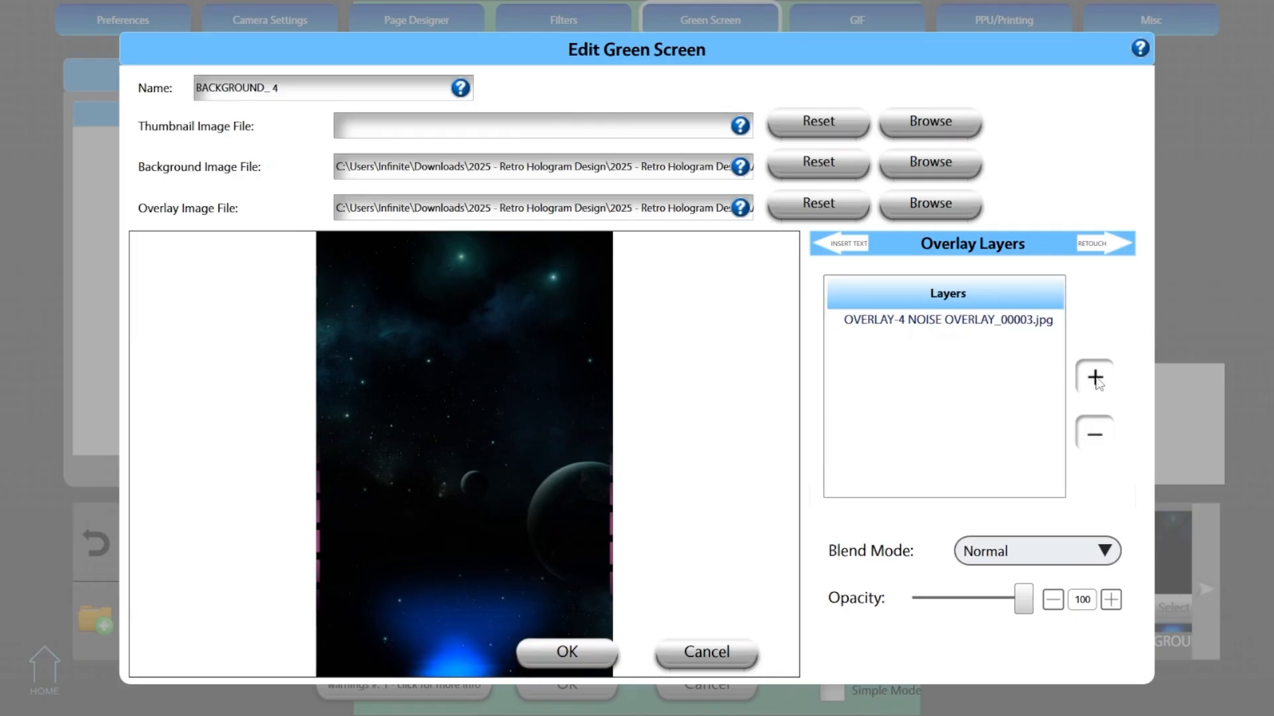
- Add OVERLAY-BLACK SCAN LINES_00000.png as an overlay layer of BACKGROUND_ 4 and save it
left_click(1094, 378)
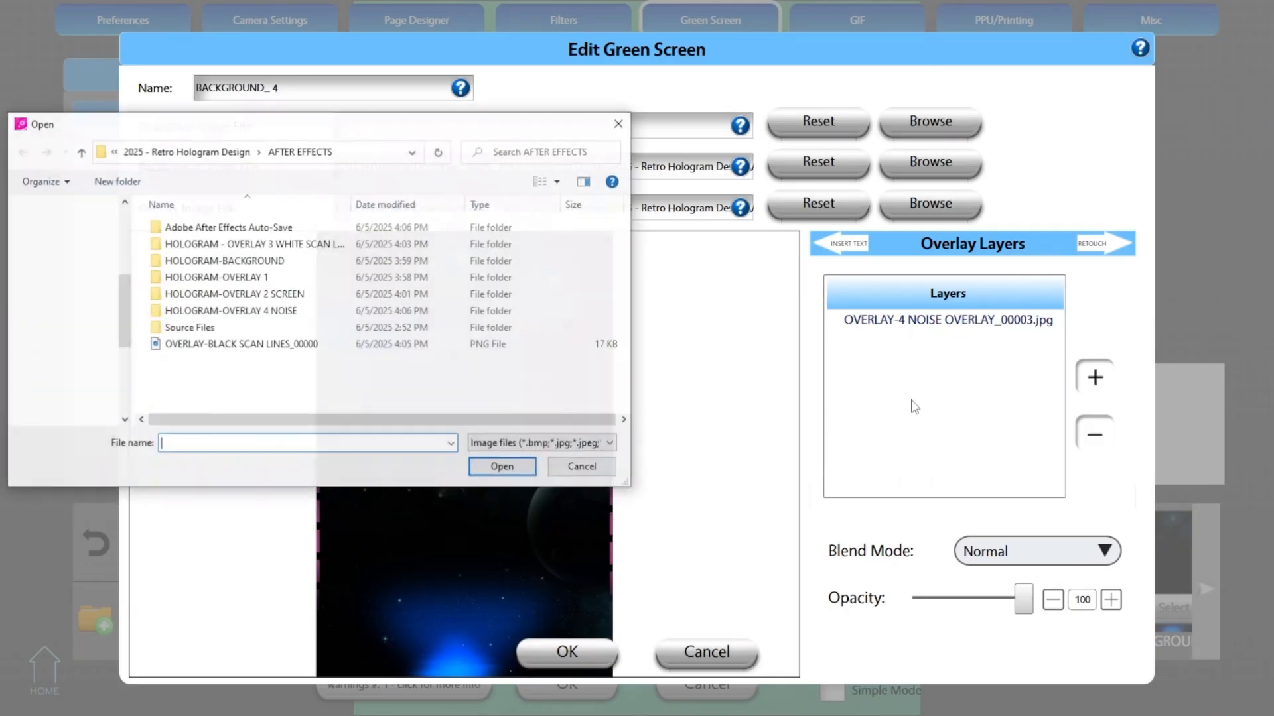
left_click(184, 219)
double_click(184, 219)
left_click(566, 652)
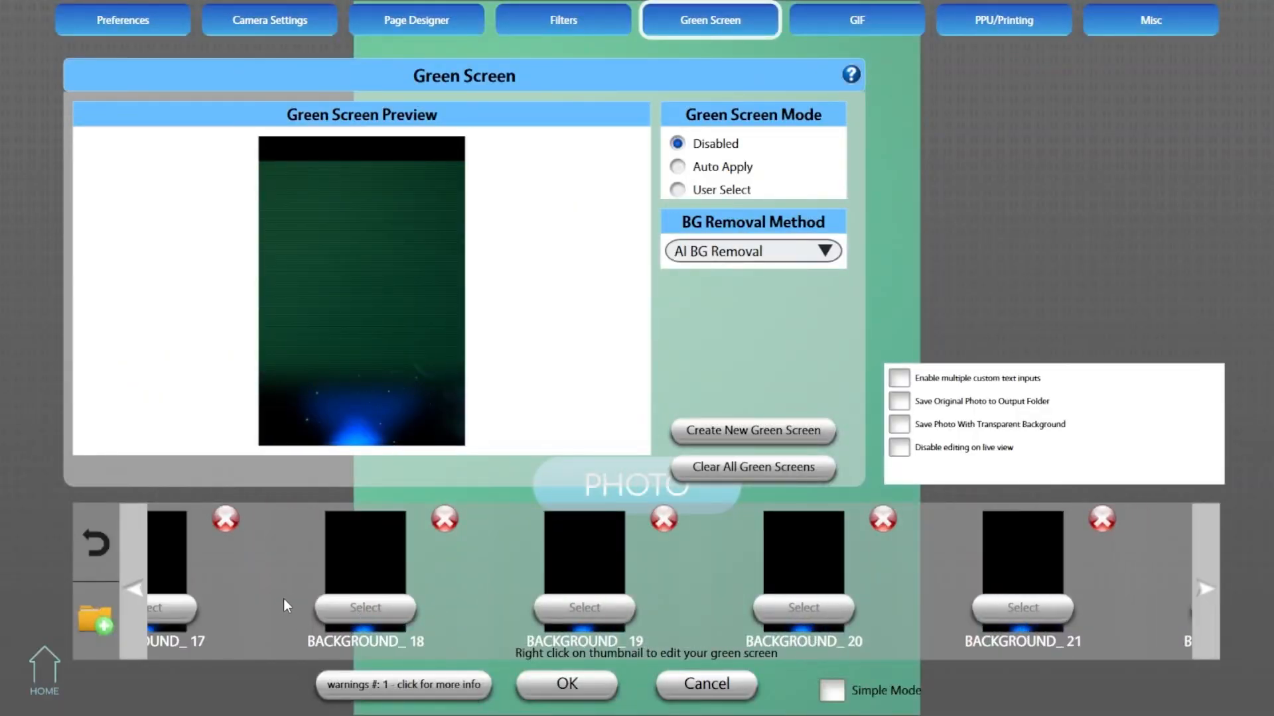
- Add OVERLAY-3-WHITE SCAN LINES_00002.jpg from the HOLOGRAM - OVERLAY 3 WHITE SCAN LINES folder as an overlay layer of BACKGROUND_ 3
left_click_drag(193, 567, 683, 603)
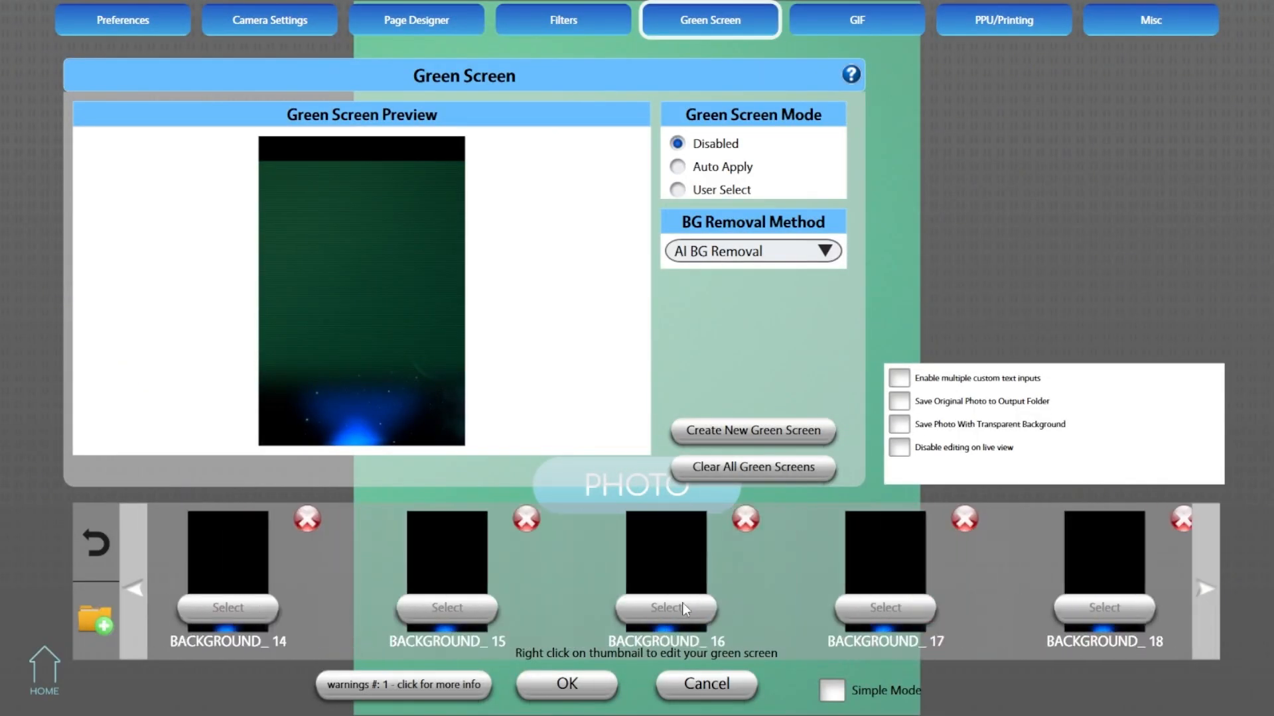
left_click_drag(213, 602, 674, 626)
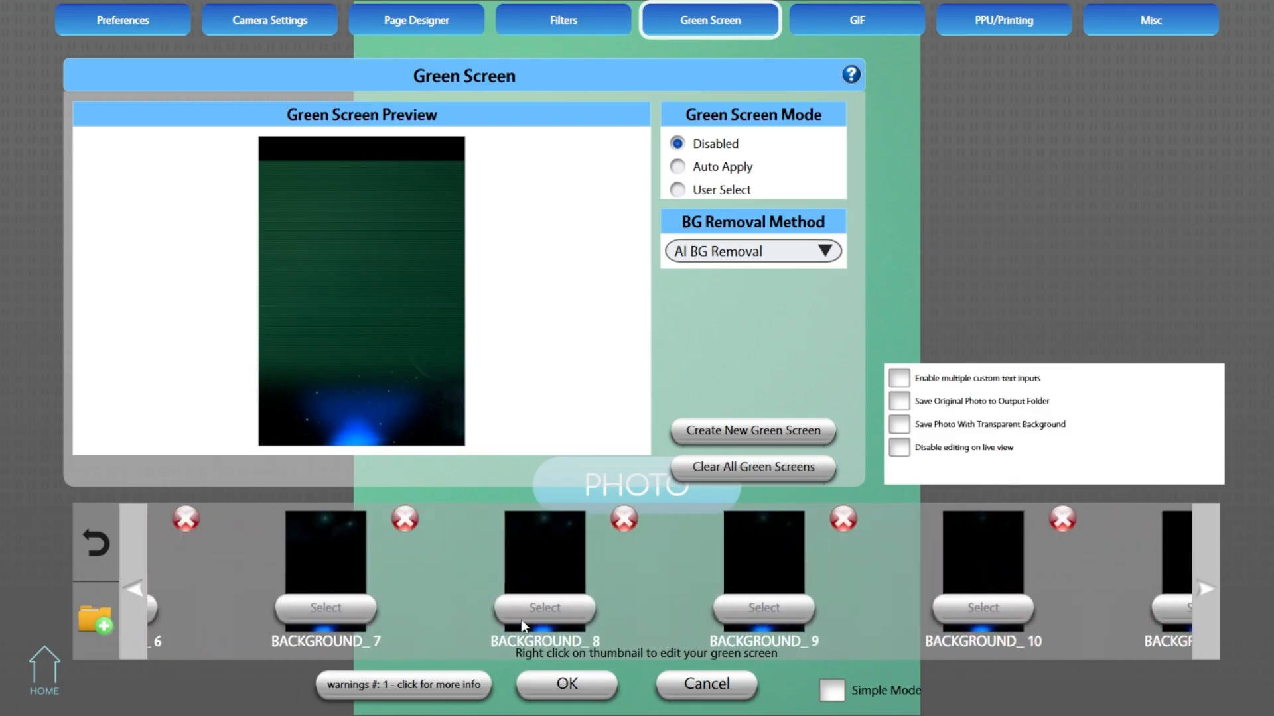
left_click_drag(343, 587, 888, 590)
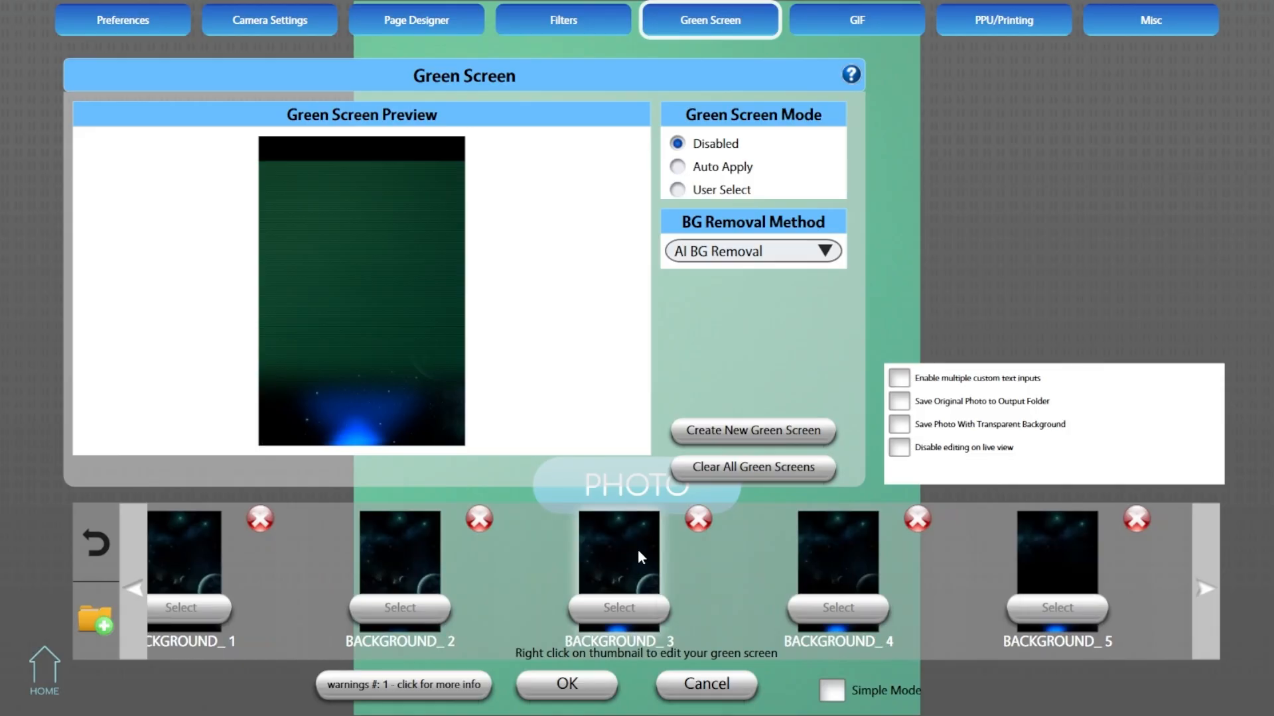
right_click(638, 551)
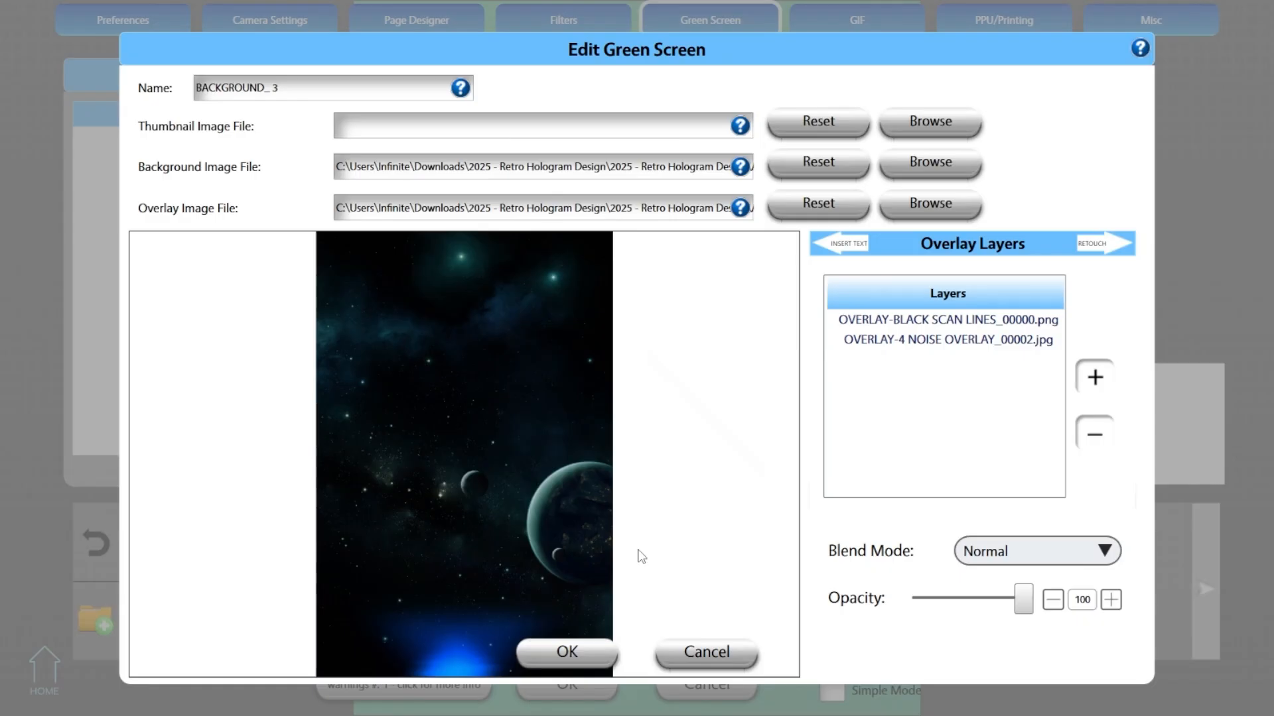
left_click(1094, 376)
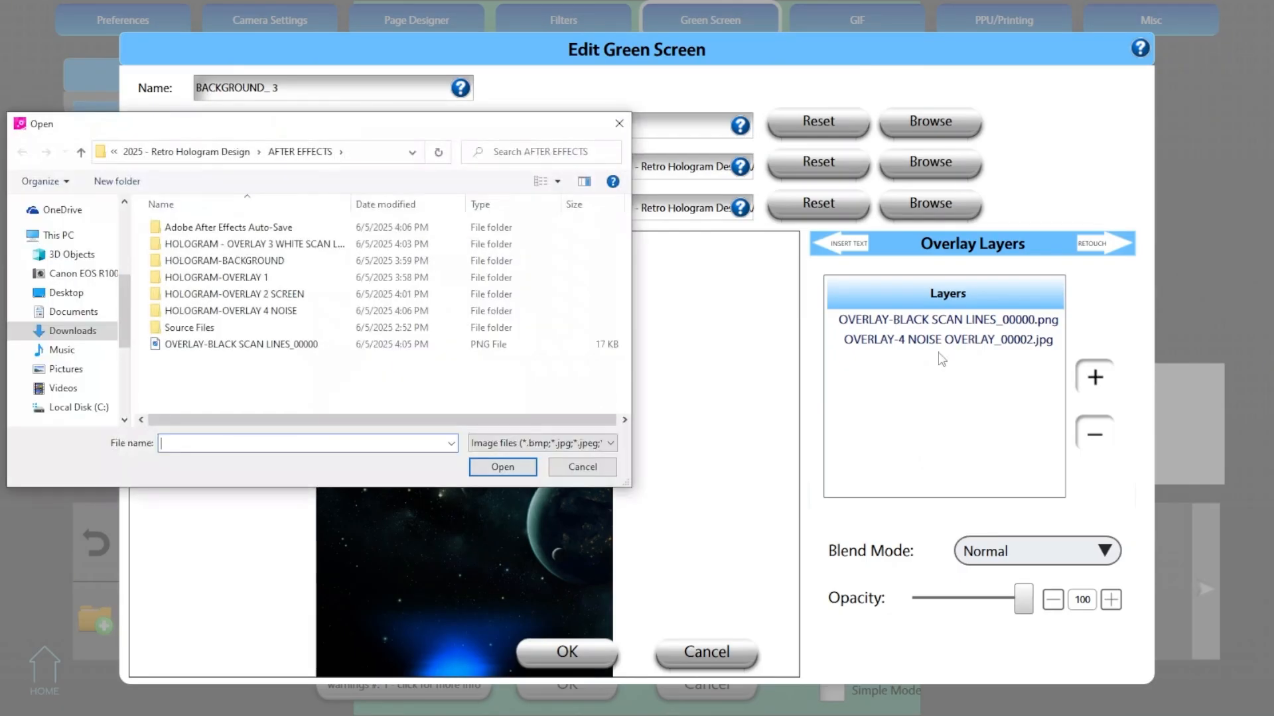
double_click(306, 250)
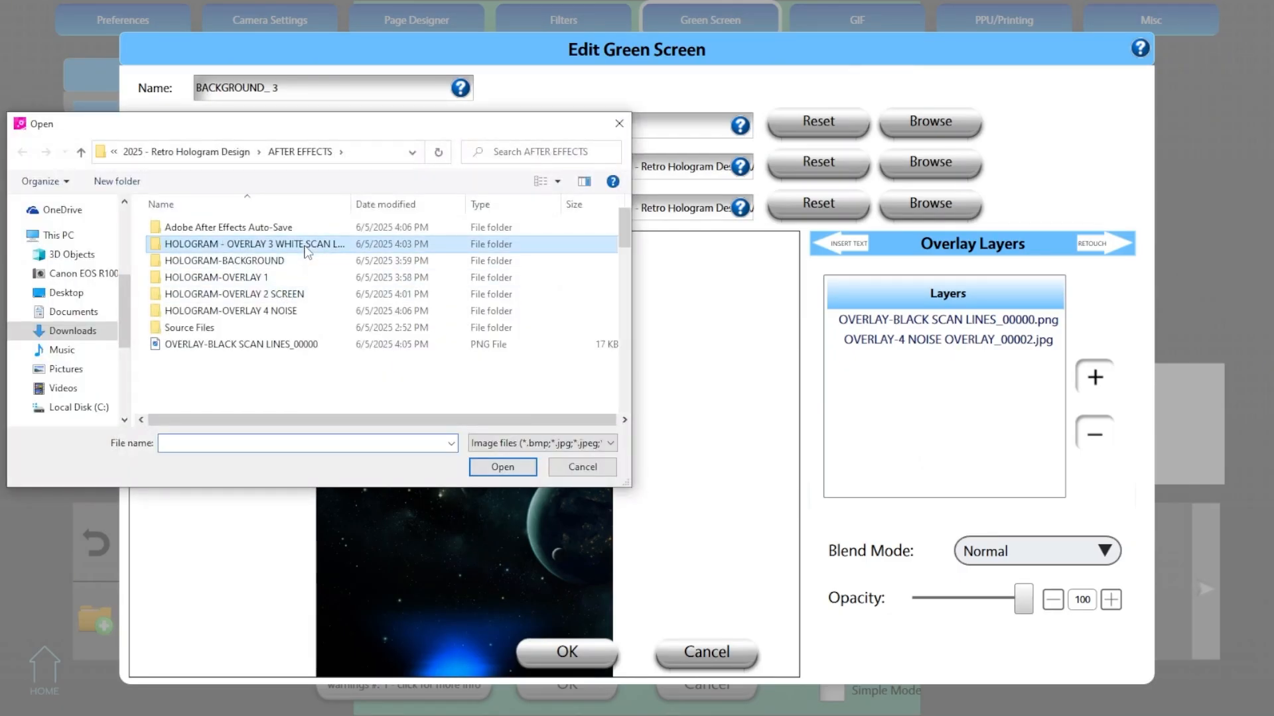
left_click(309, 244)
left_click(374, 261)
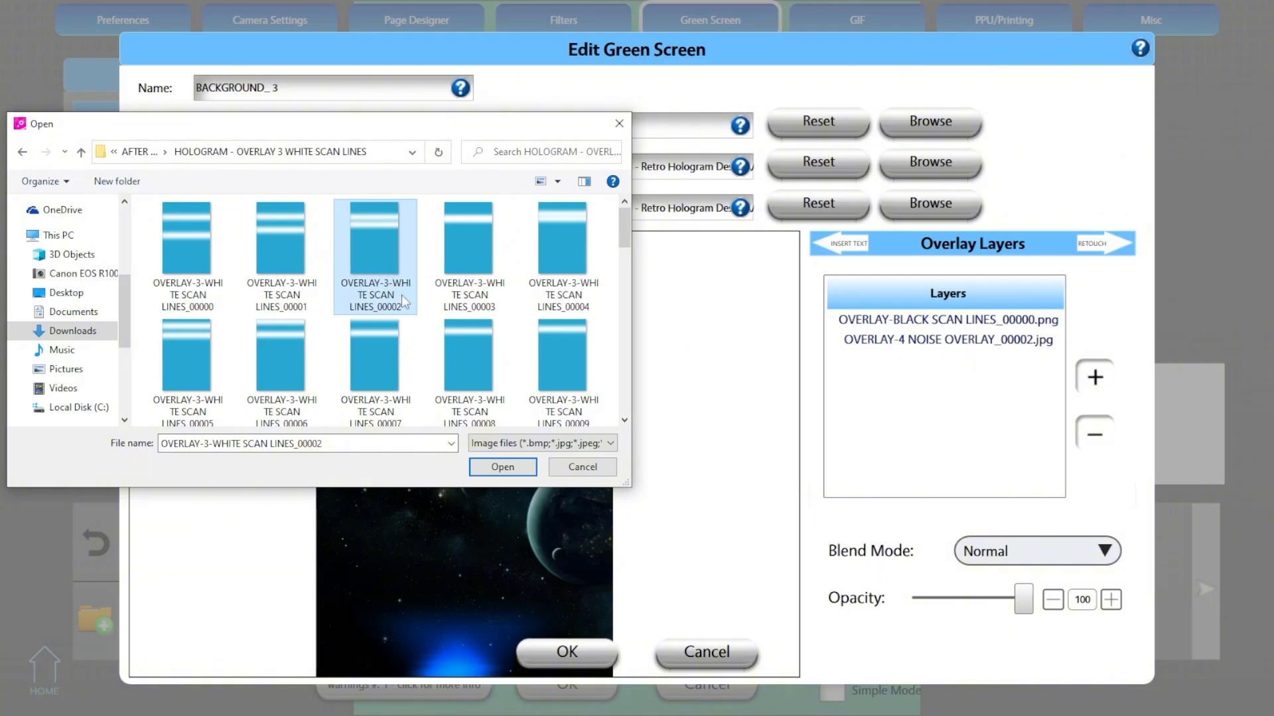
left_click(484, 468)
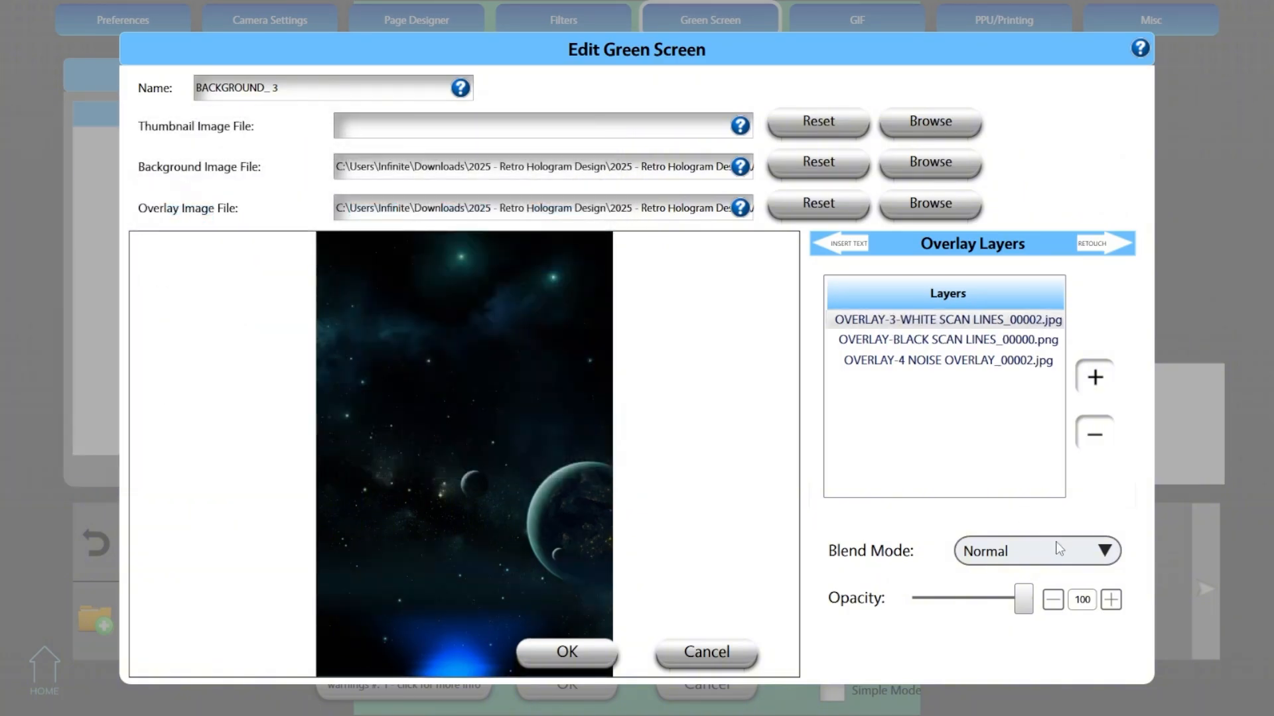
- Save BACKGROUND_ 3 with its white scan lines layer at Overlay blend mode and 50 opacity, and open BACKGROUND_ 4 for editing
left_click(1059, 549)
left_click(1038, 431)
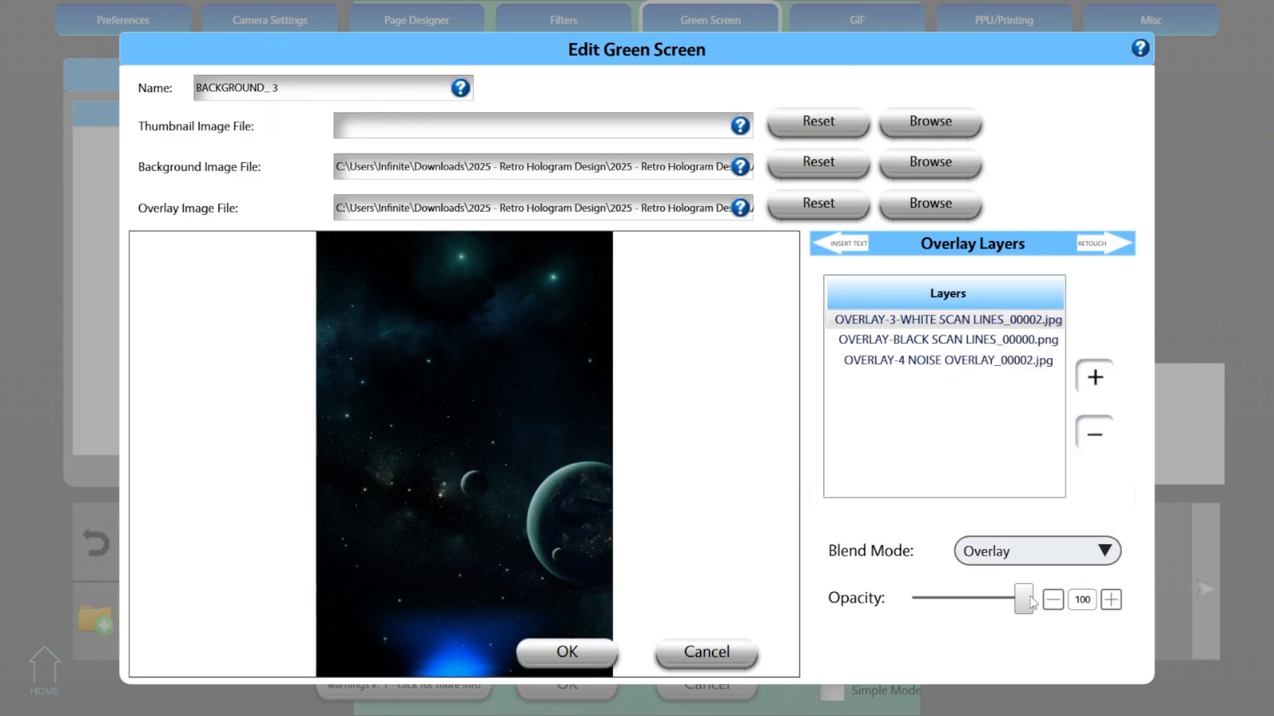
double_click(1081, 601)
type("50")
left_click(604, 660)
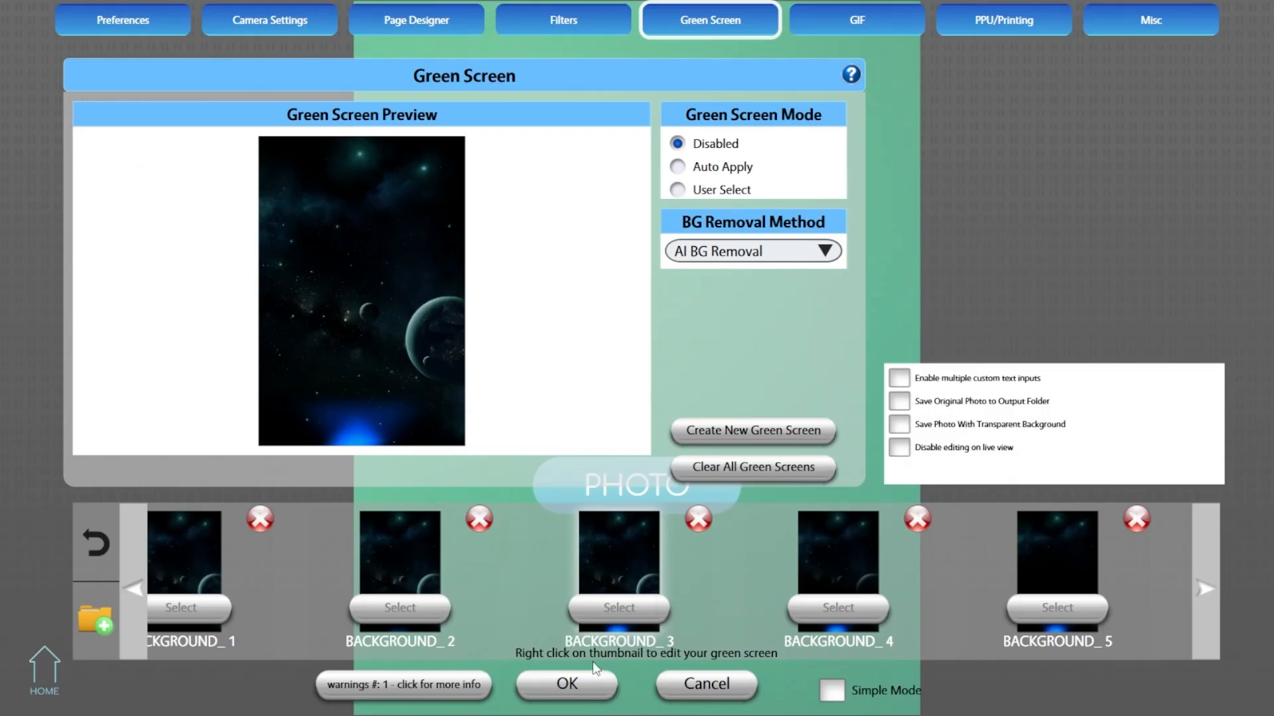
right_click(842, 559)
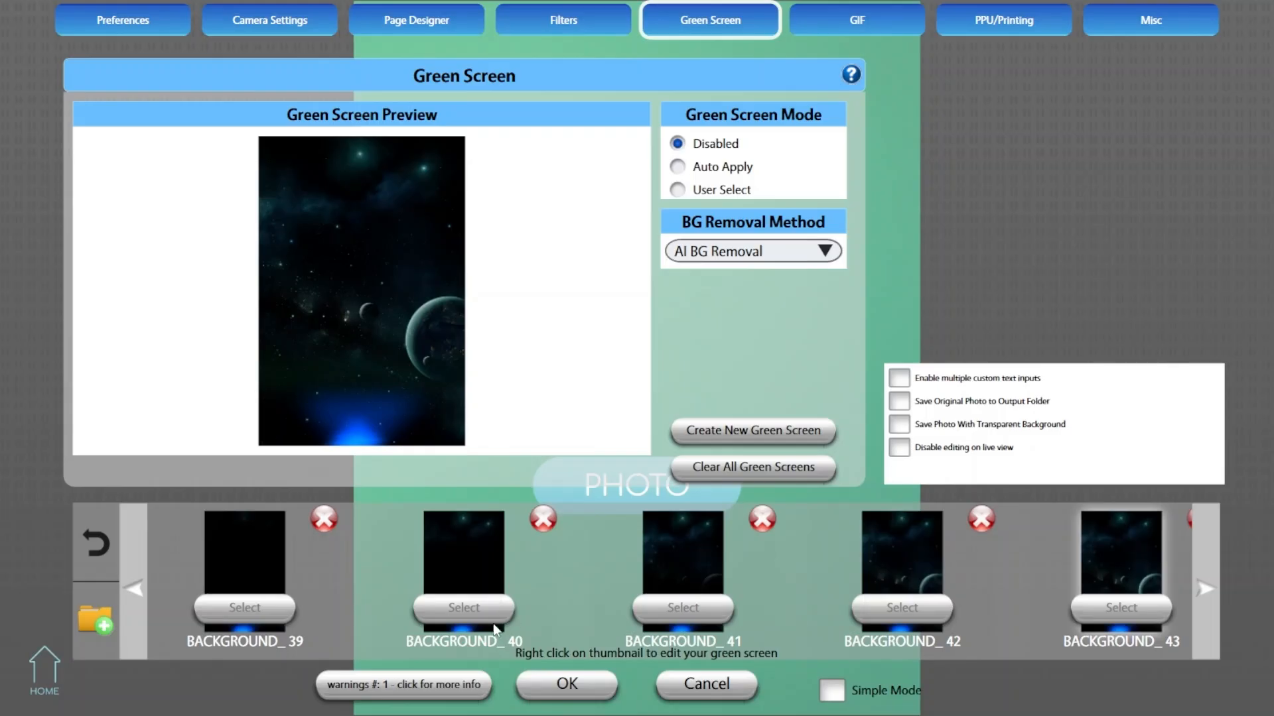
- Add OVERLAY-SCREEN_00002.jpg from the HOLOGRAM-OVERLAY 2 SCREEN folder as an overlay layer of BACKGROUND_ 3
left_click_drag(169, 556, 1028, 585)
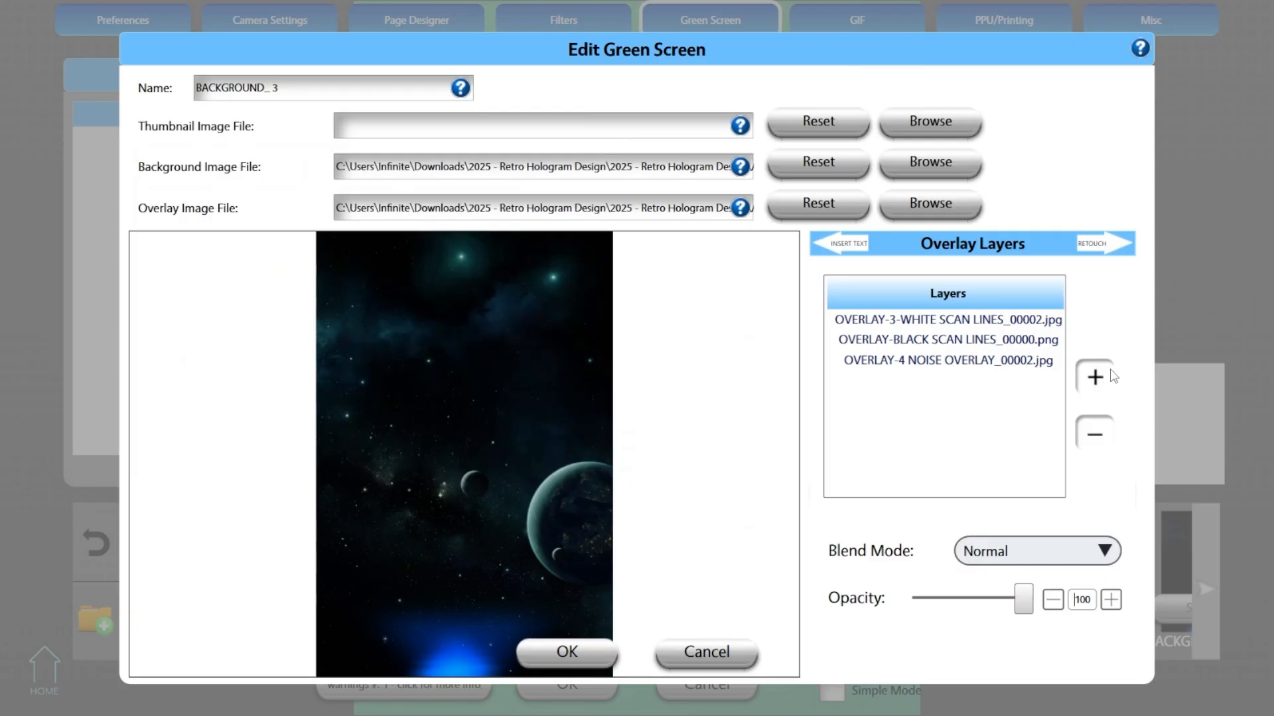
left_click(1105, 376)
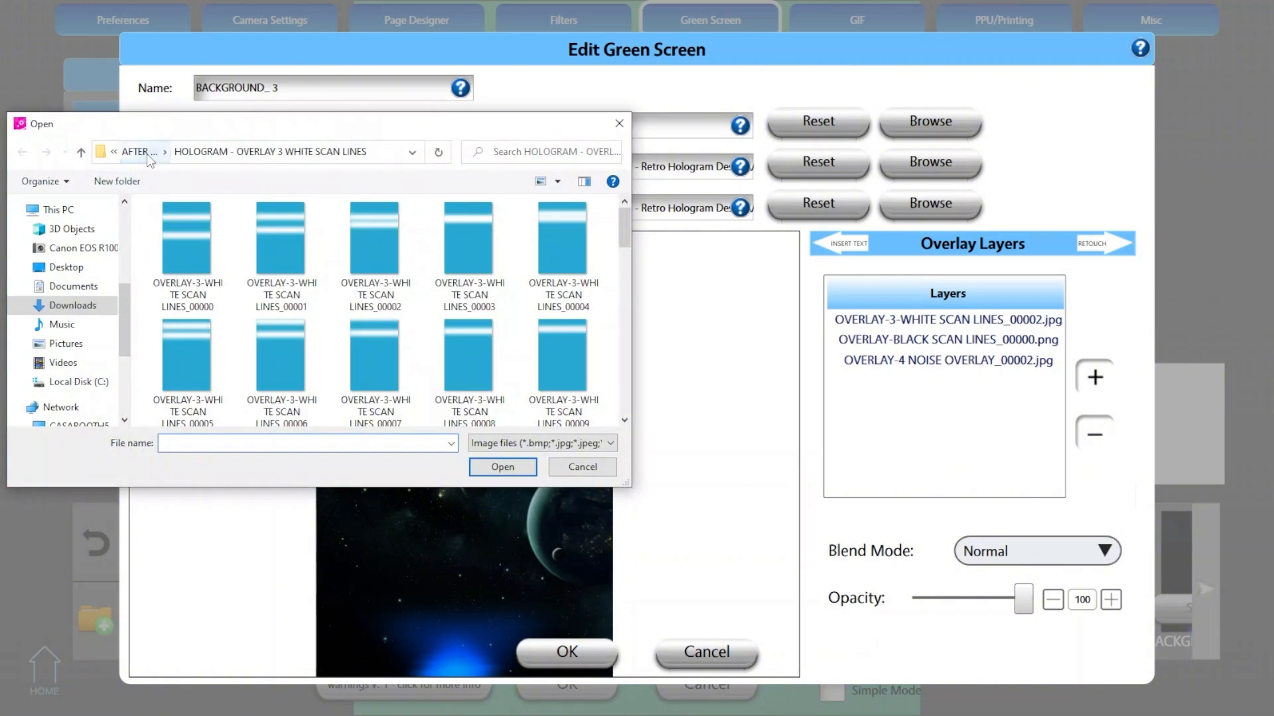
left_click(145, 152)
left_click(229, 299)
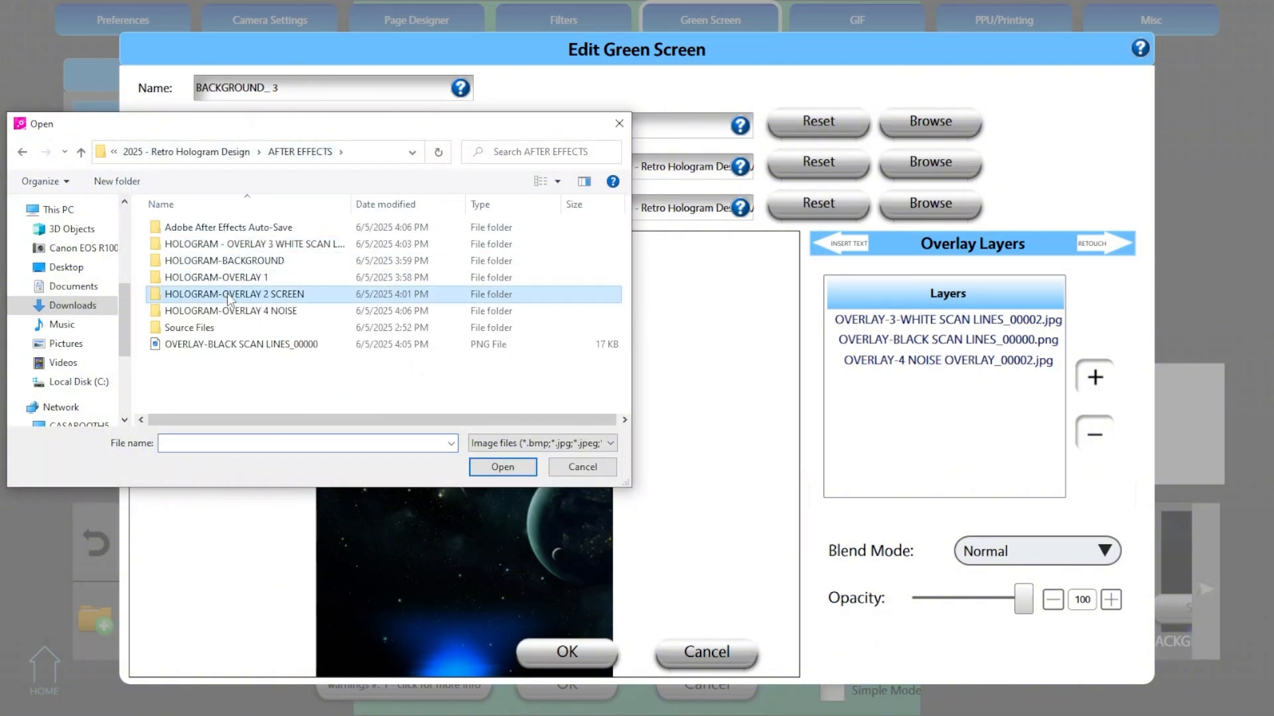
double_click(229, 300)
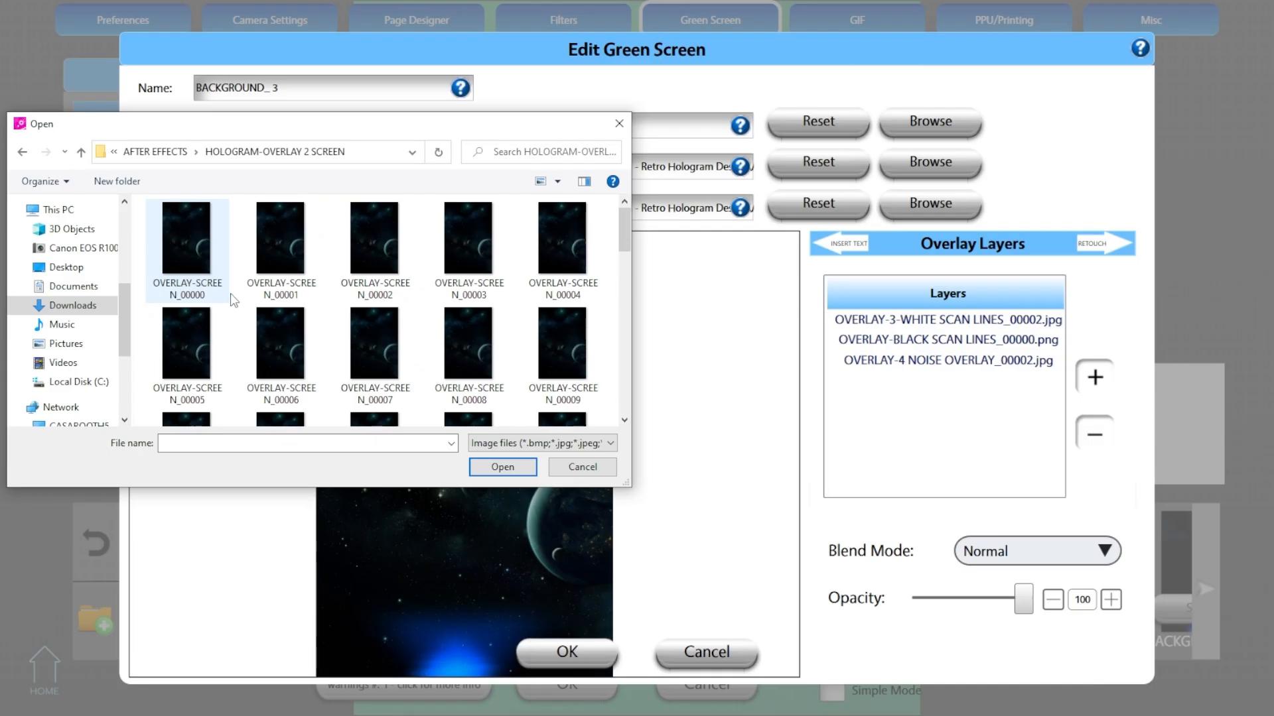
left_click(369, 257)
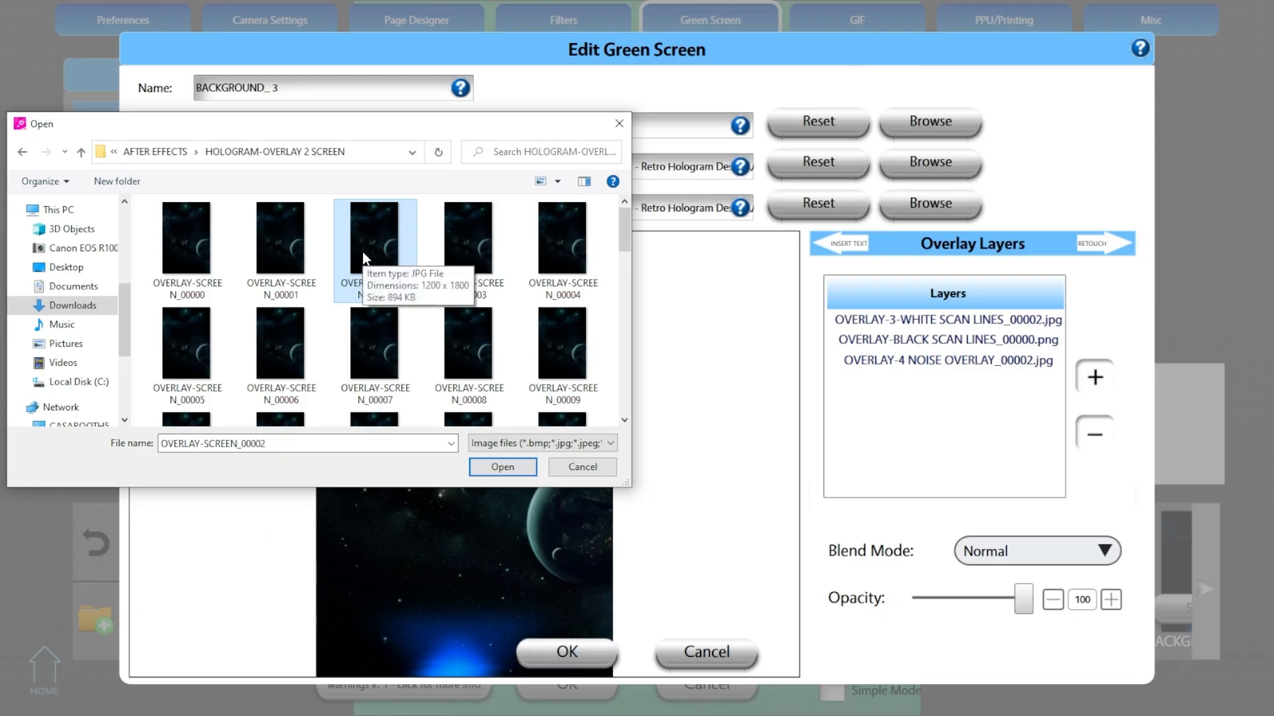
left_click(458, 233)
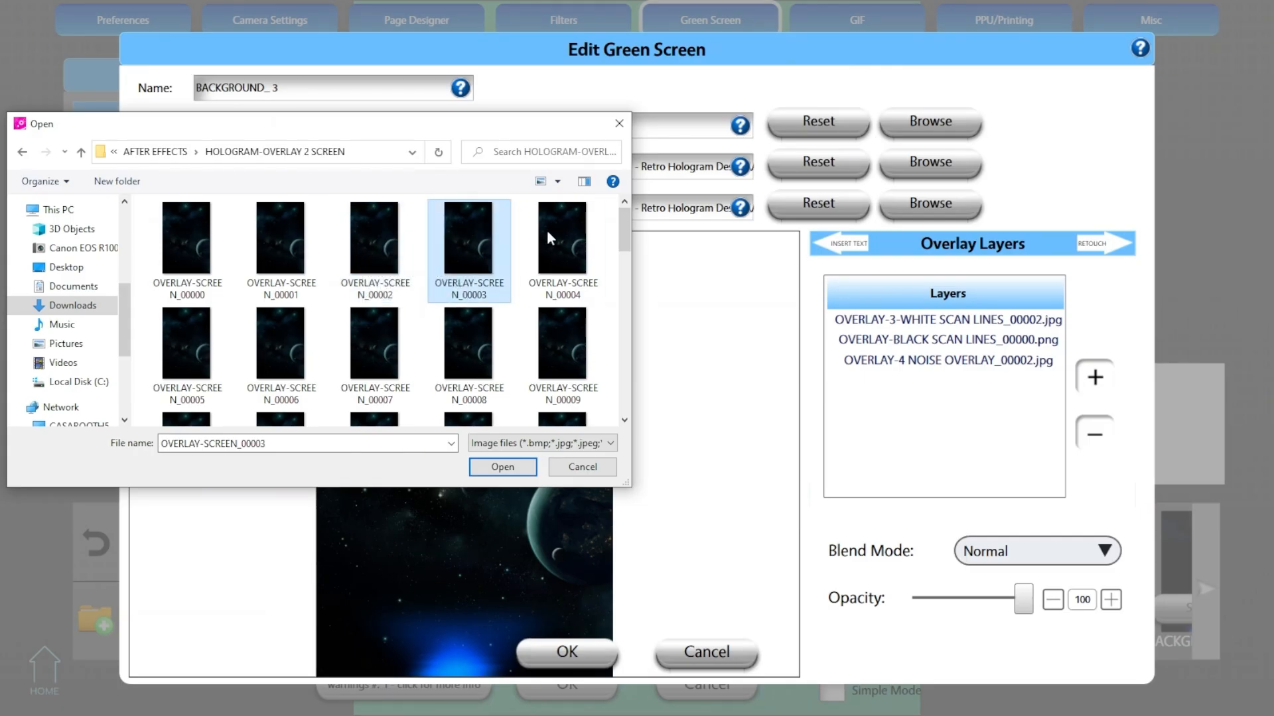
double_click(375, 239)
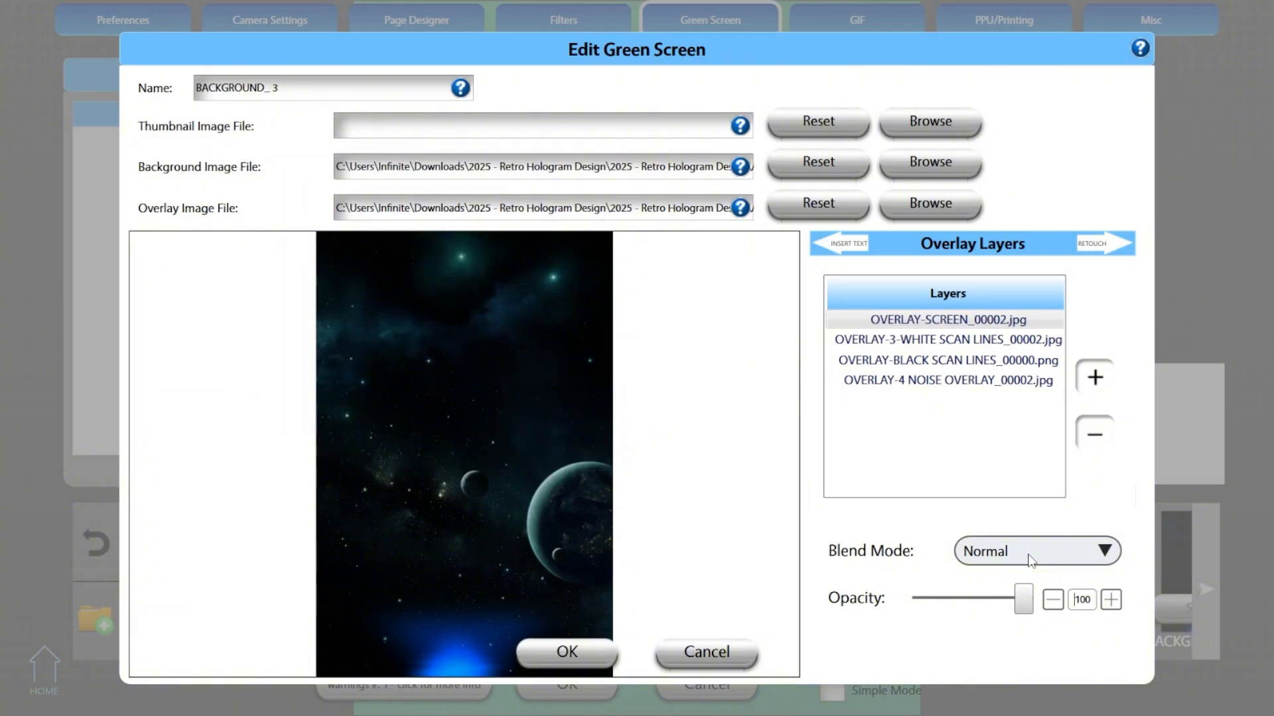
- Set the new screen layer's blend mode to Screen, save BACKGROUND_ 3, and open BACKGROUND_ 4 for editing
left_click(1030, 561)
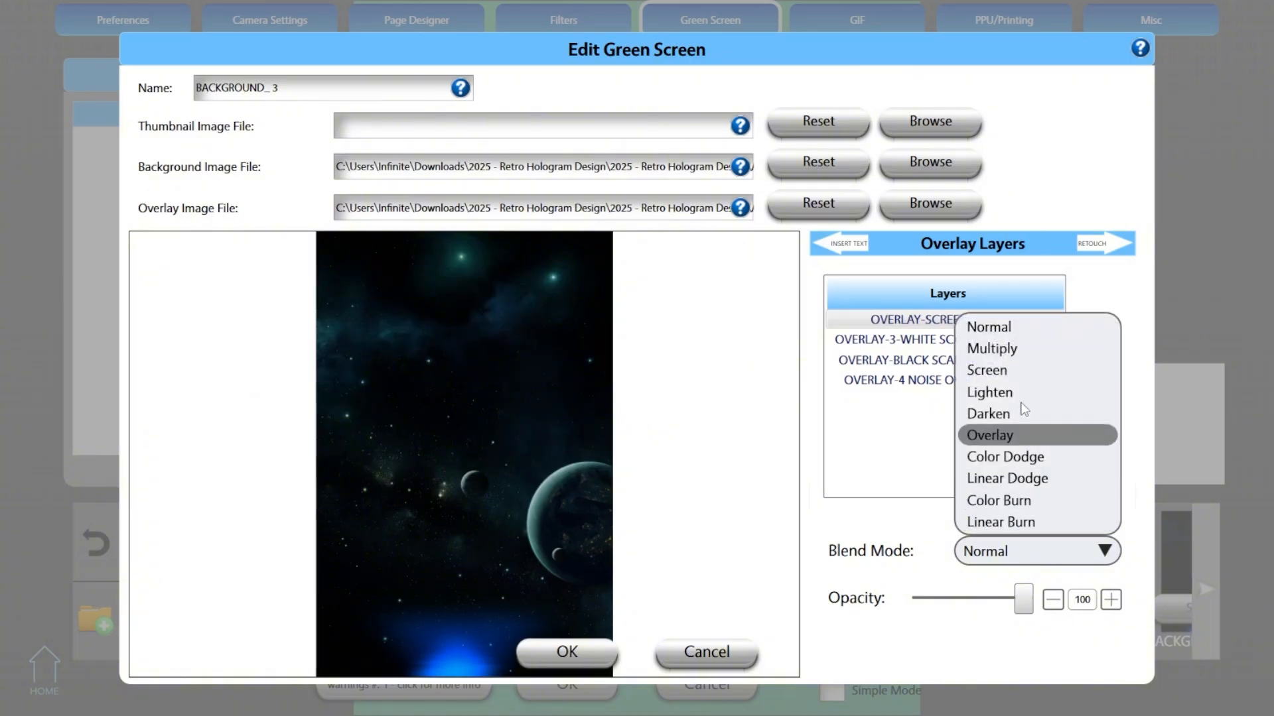
left_click(1013, 369)
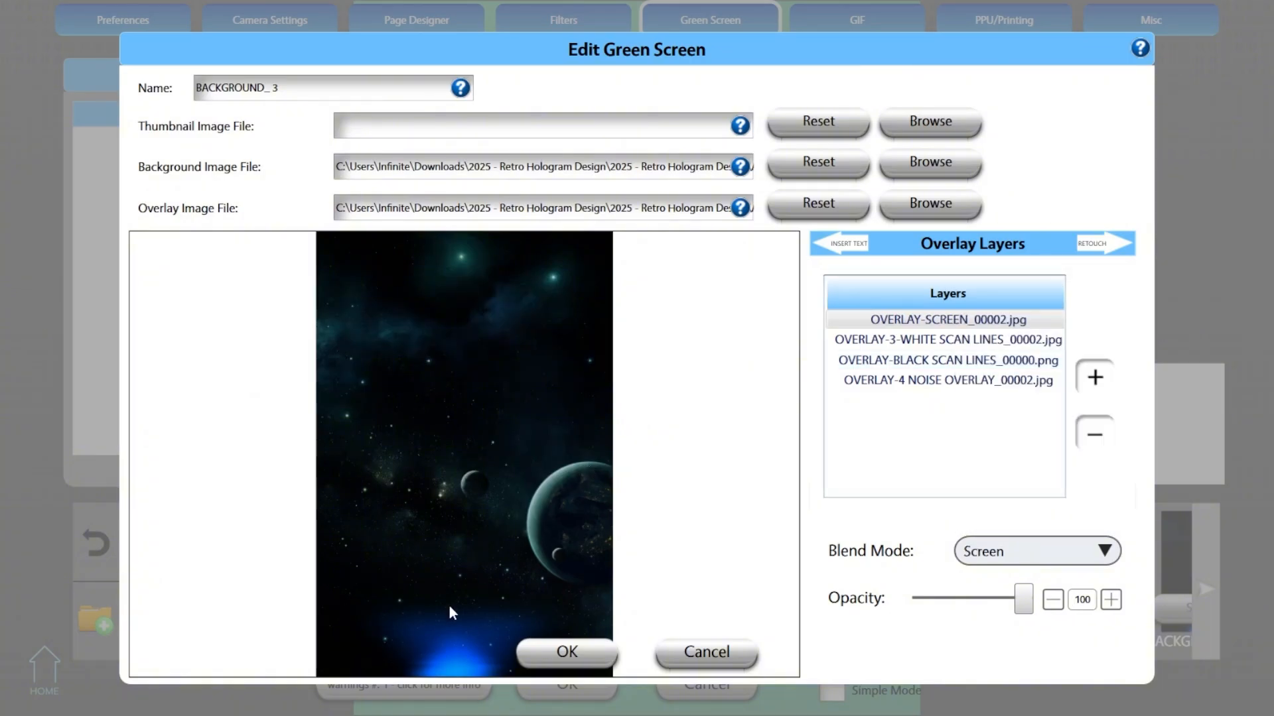
left_click(539, 658)
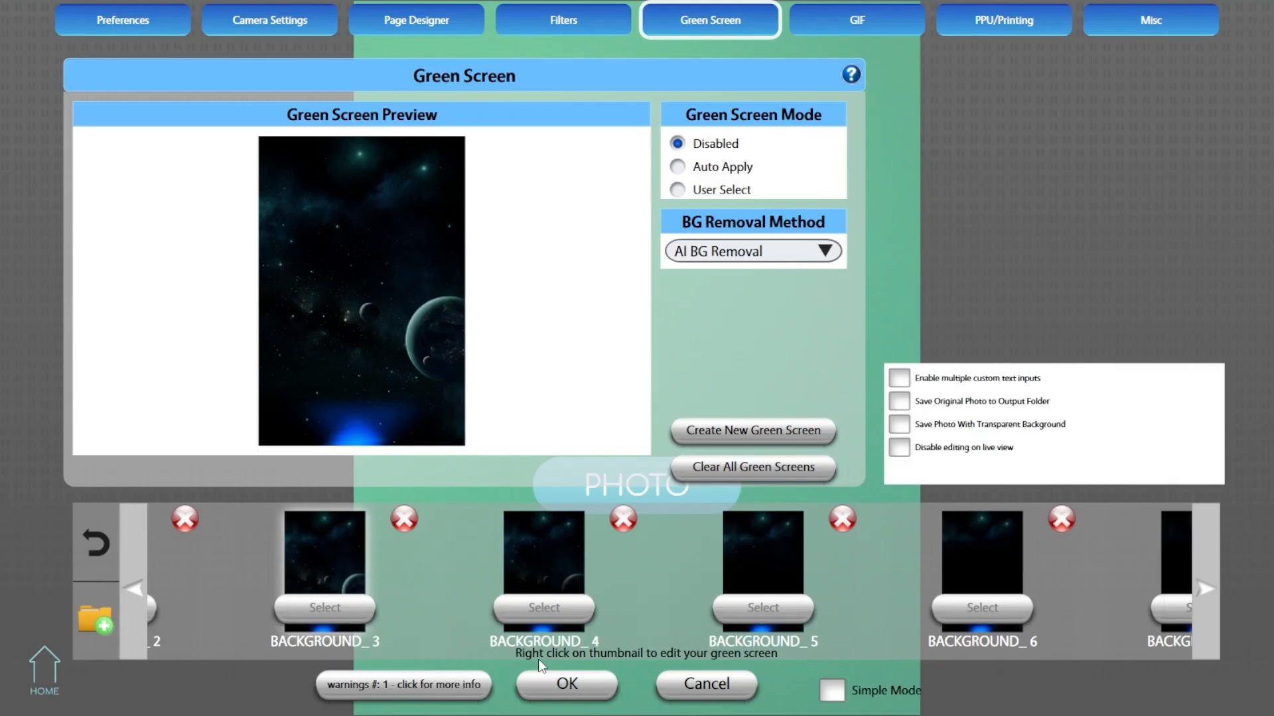
right_click(562, 565)
left_click(1030, 551)
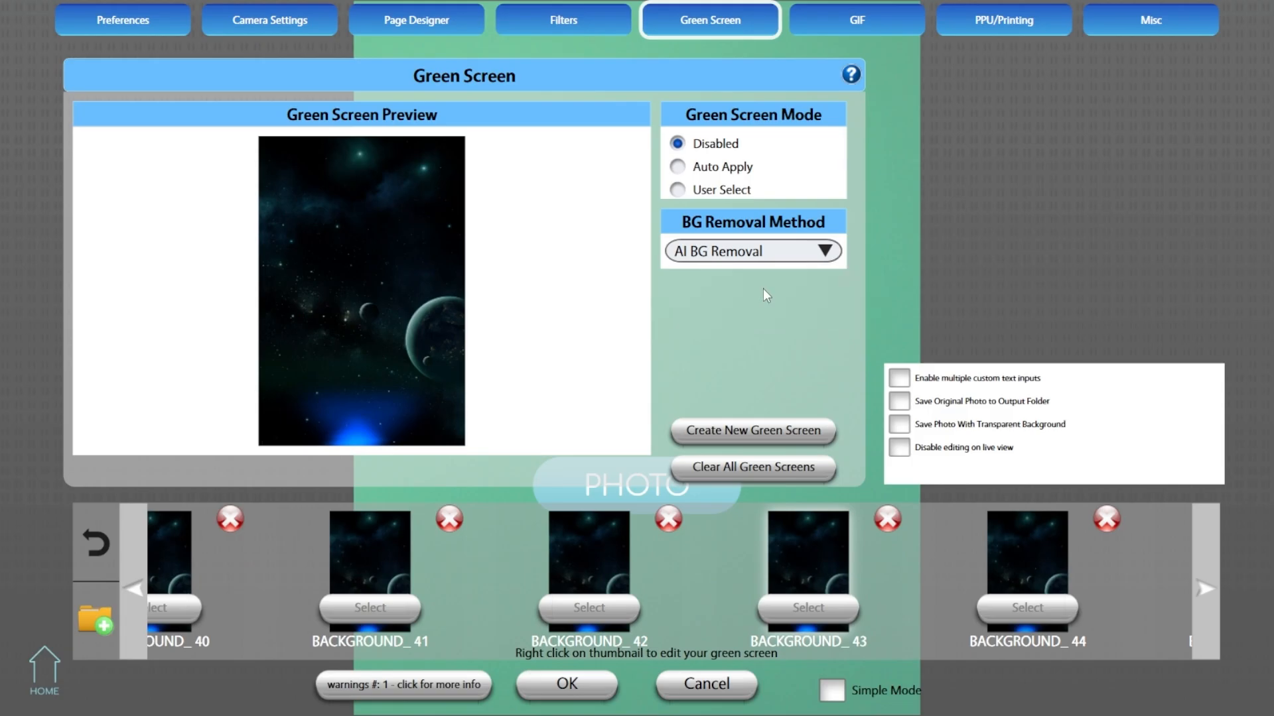
- Set the background removal method to Chromakey and the photo threshold to about 42
left_click(768, 258)
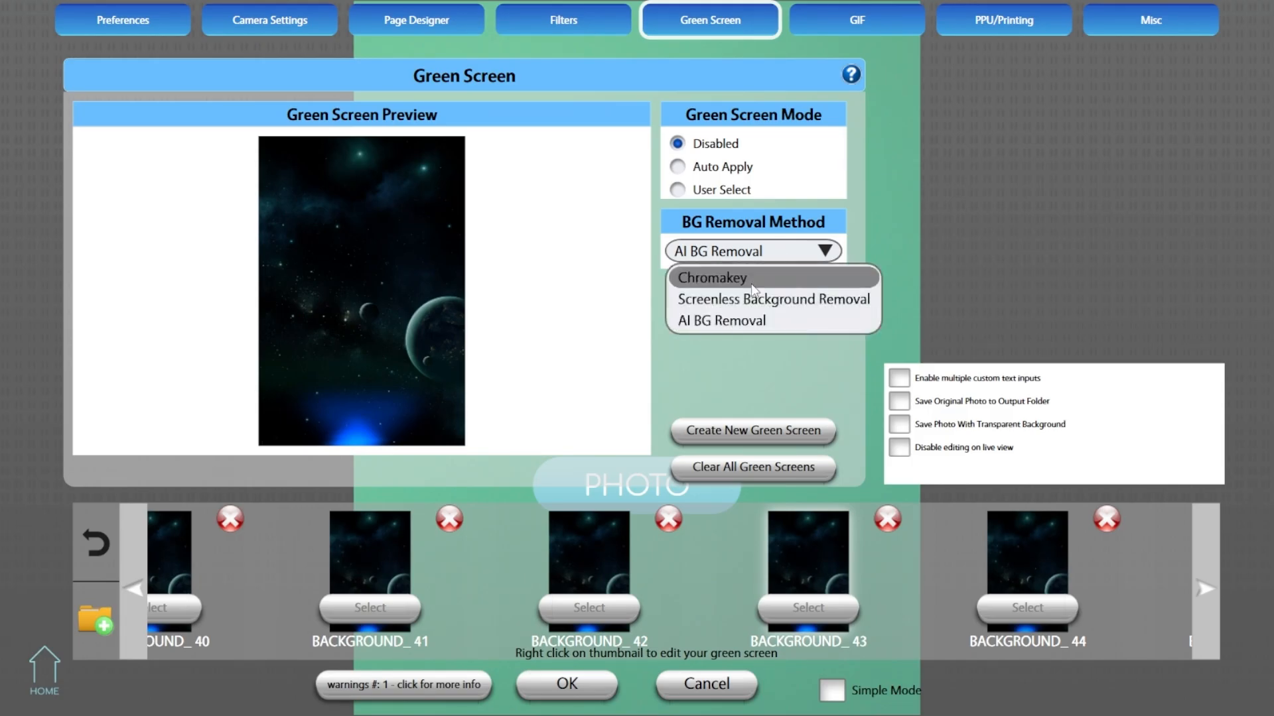
left_click(751, 279)
left_click(1089, 150)
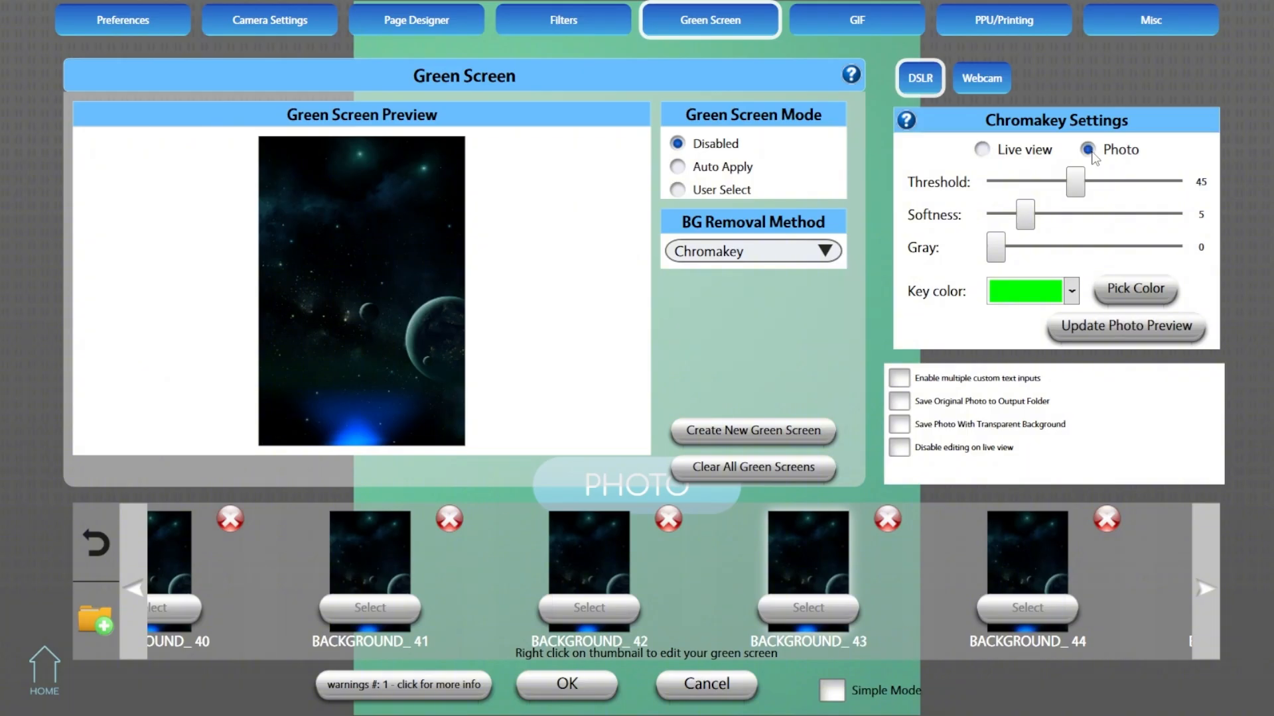
left_click_drag(1072, 196, 1019, 199)
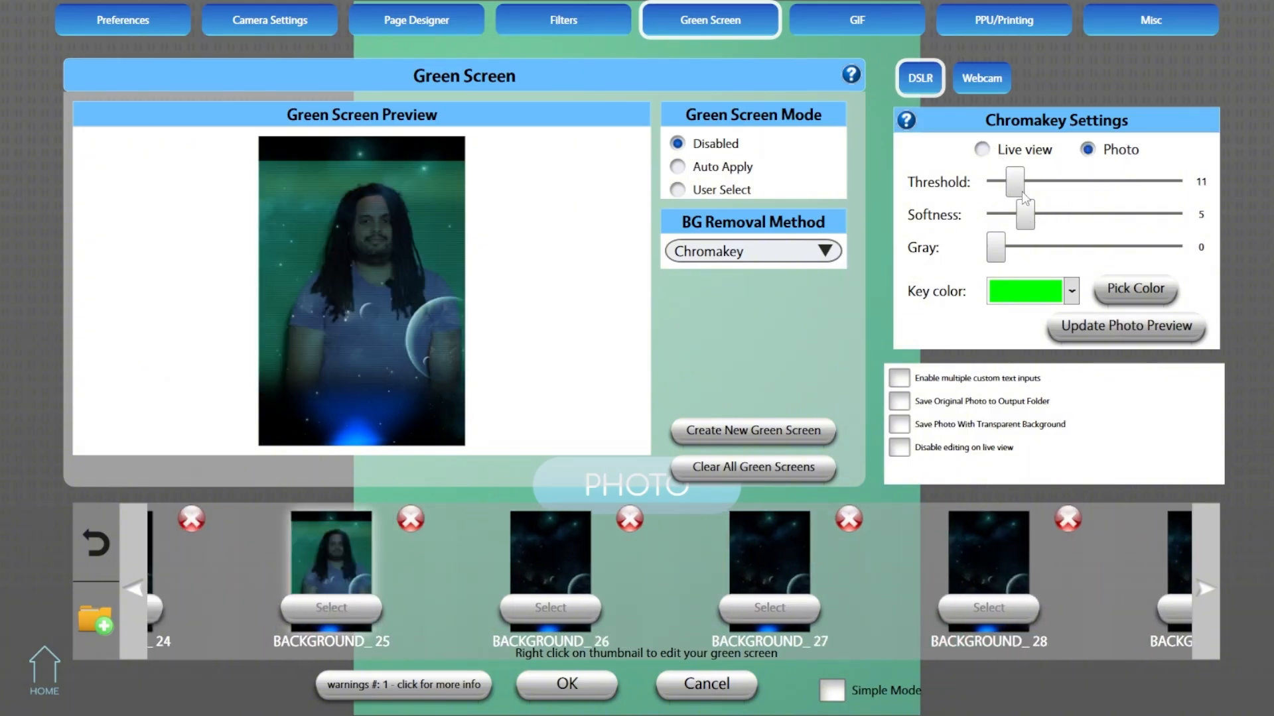
left_click_drag(1020, 193, 1075, 195)
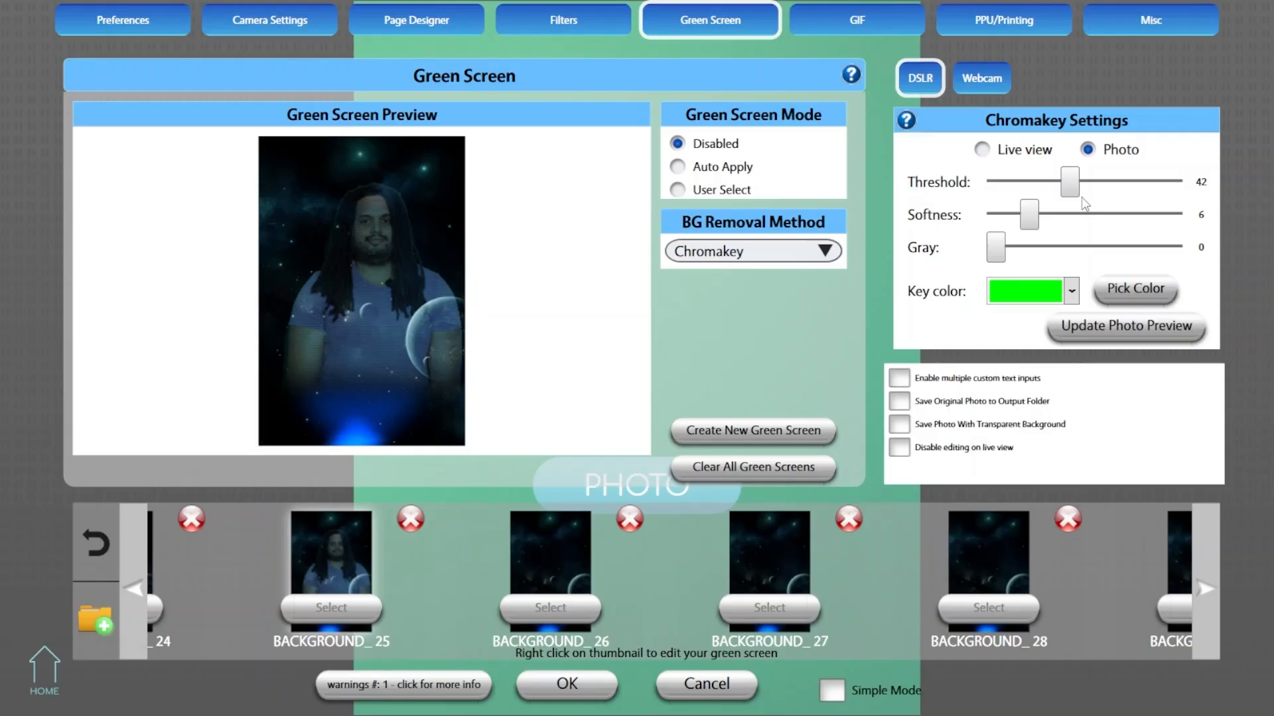
- Raise the live view chromakey threshold slightly, save the settings, and start a test GIF capture
left_click(992, 153)
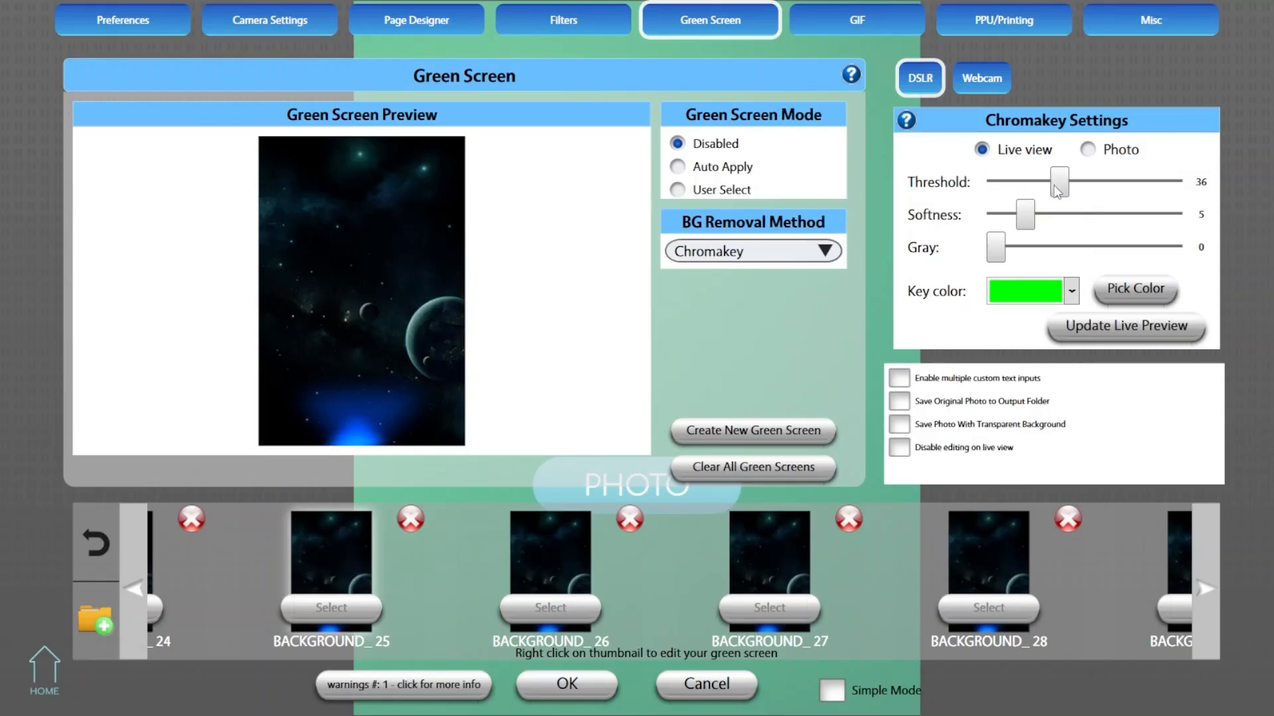
left_click_drag(1058, 181, 1068, 182)
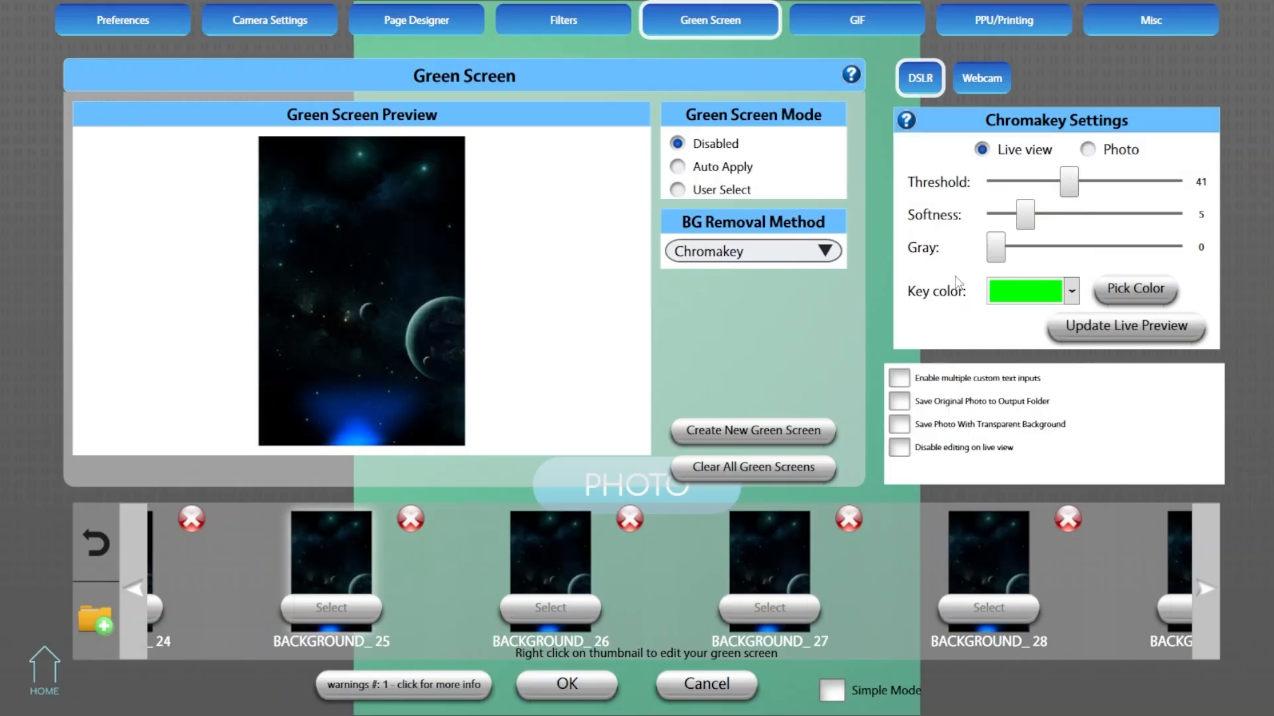
left_click(581, 687)
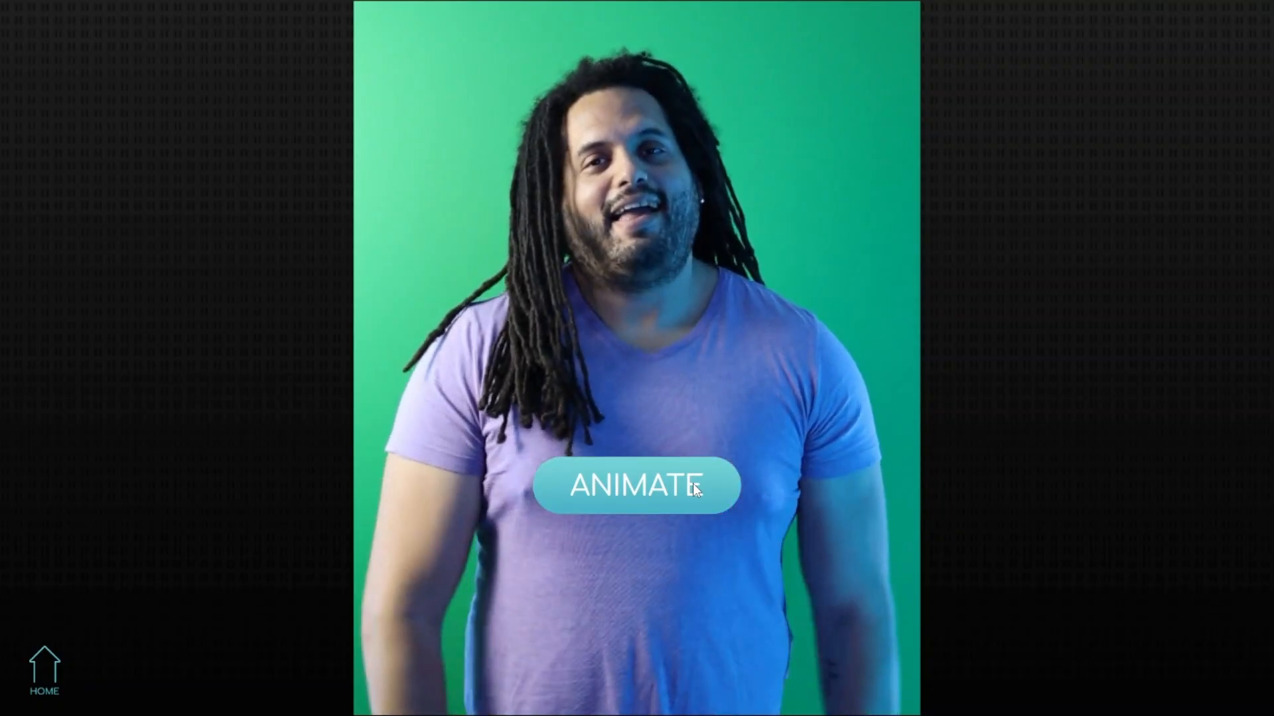
left_click(714, 484)
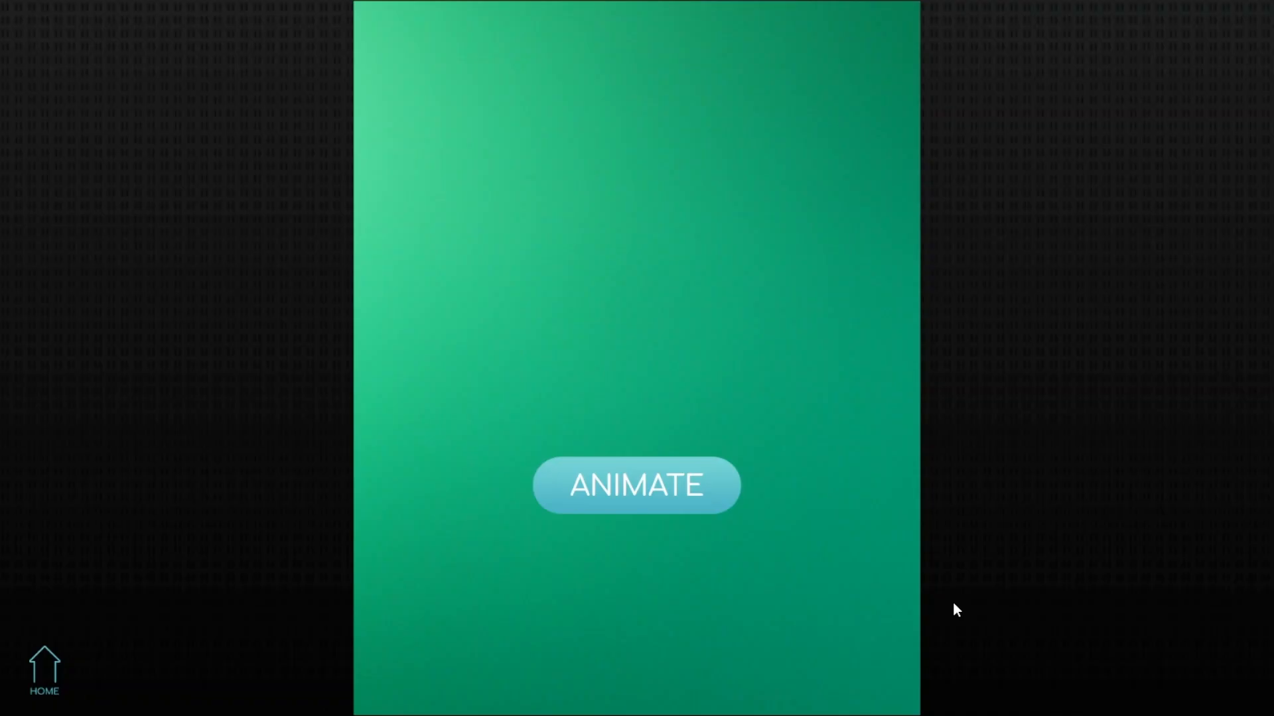
- Create a 4x6 page layout named Retro Overlay with the Retro Space Wars graphic as its overlay image
key("s")
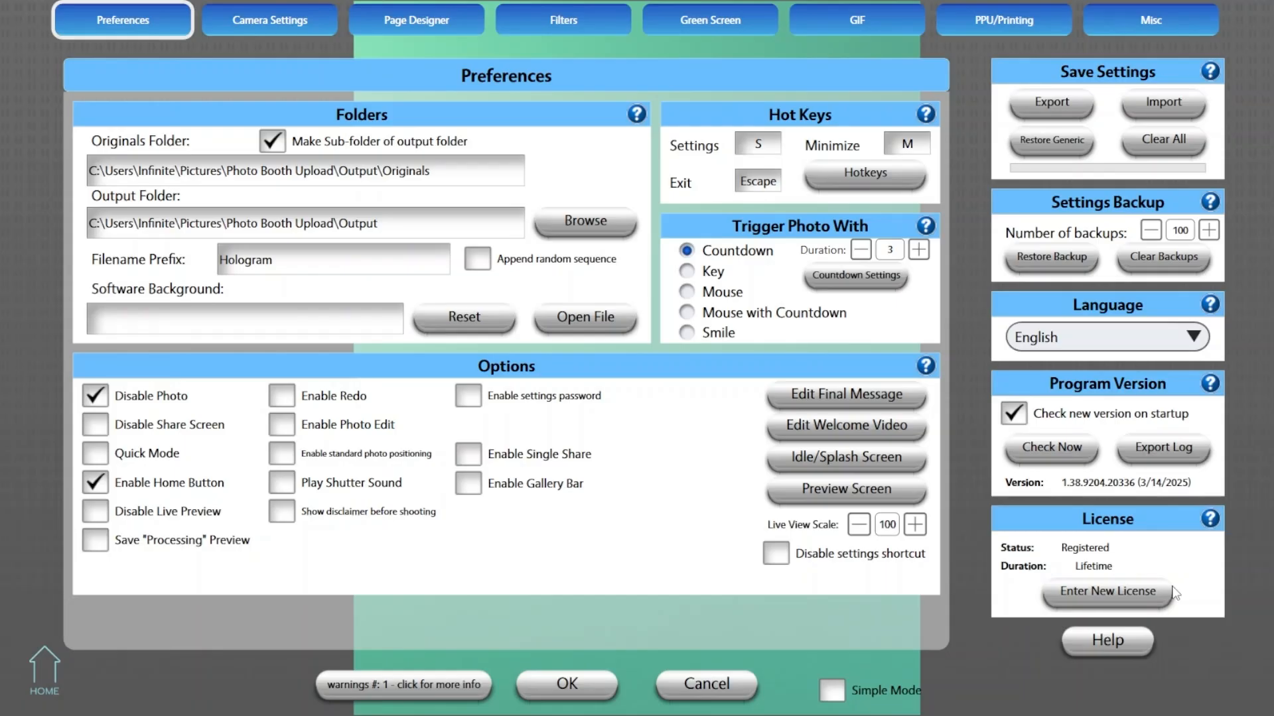
left_click(460, 20)
left_click(727, 402)
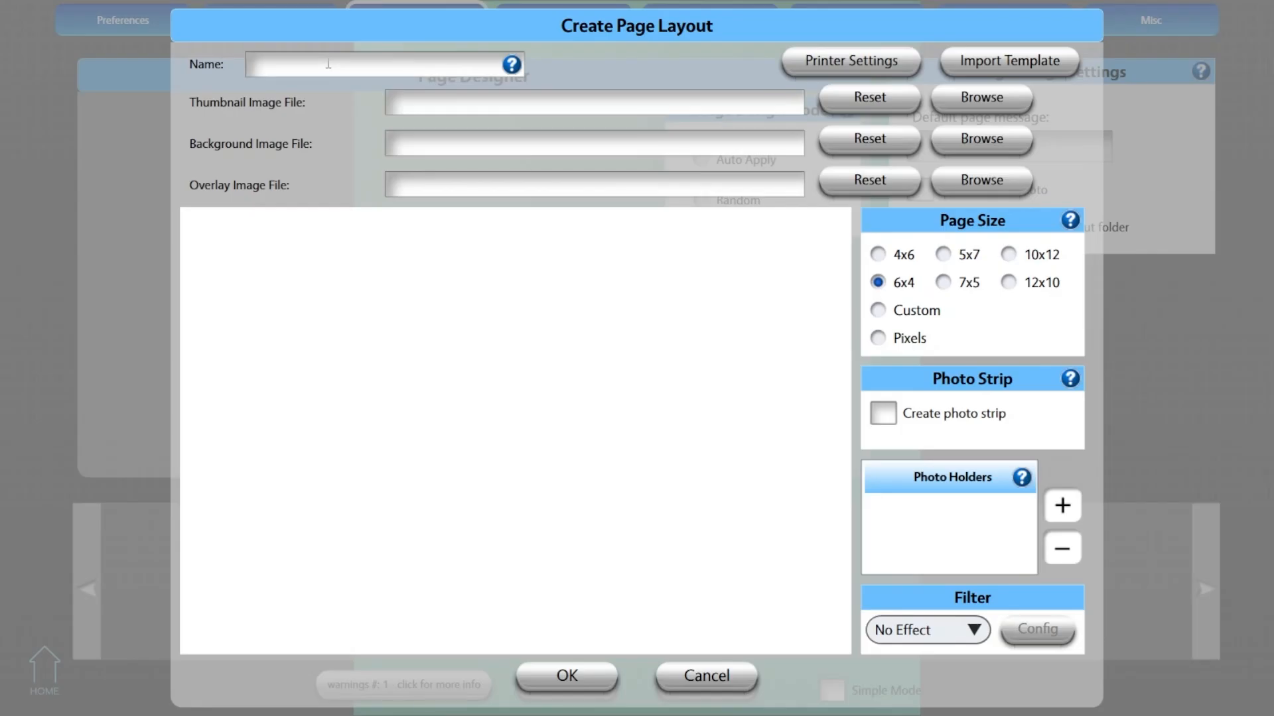
type("Retro Overlay")
left_click(879, 256)
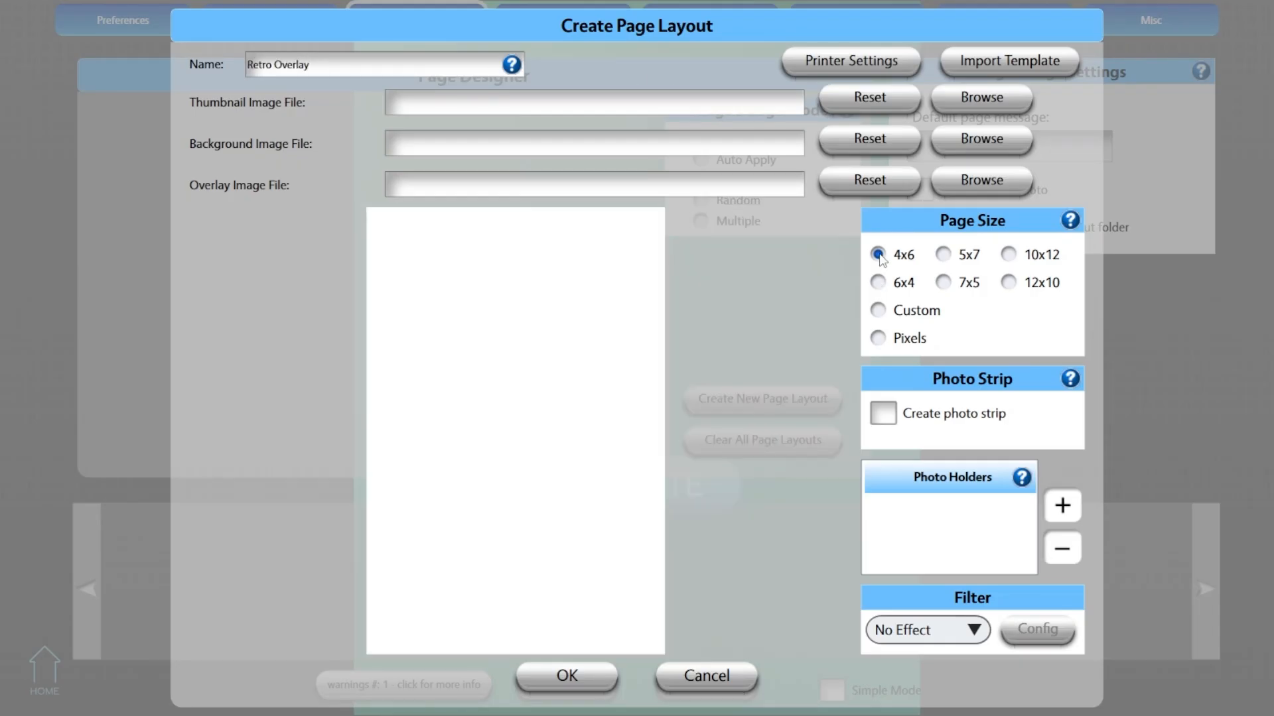
left_click(967, 184)
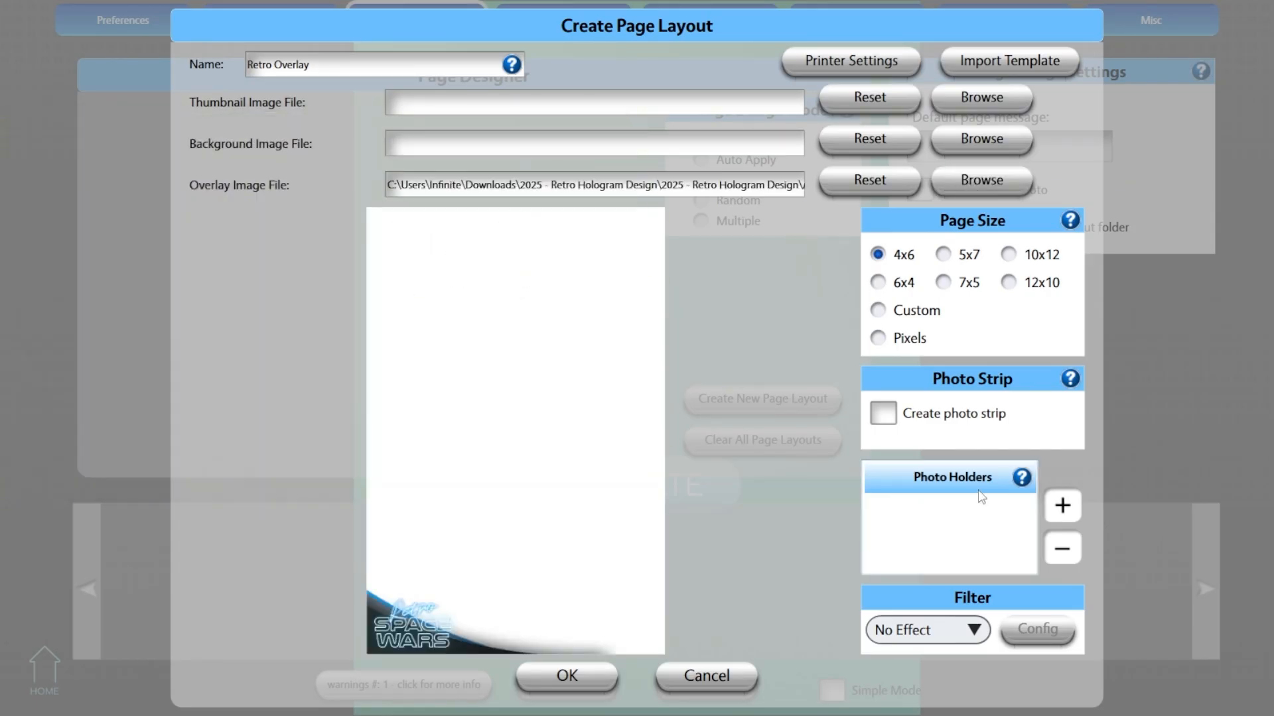
- Add a 2:3 photo holder with the Hologram GIF green screen folder, fit it to the full page, and save the layout
left_click(1064, 505)
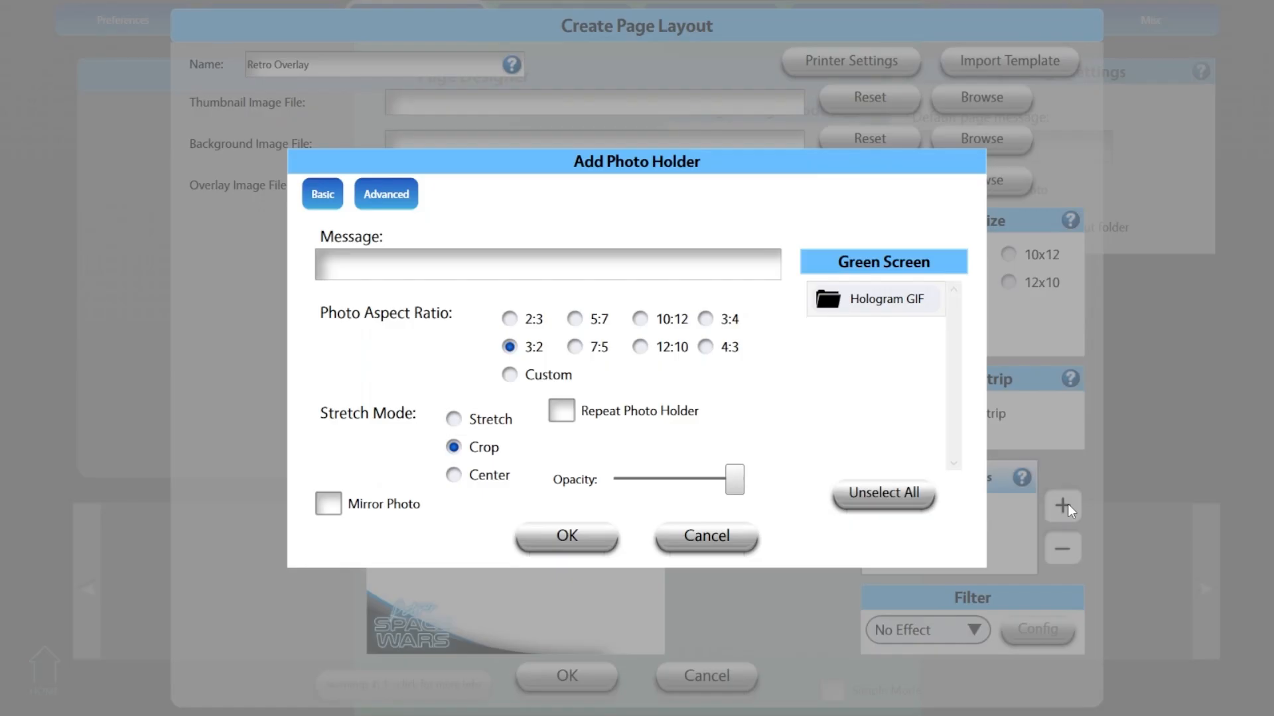
left_click(510, 320)
left_click(861, 302)
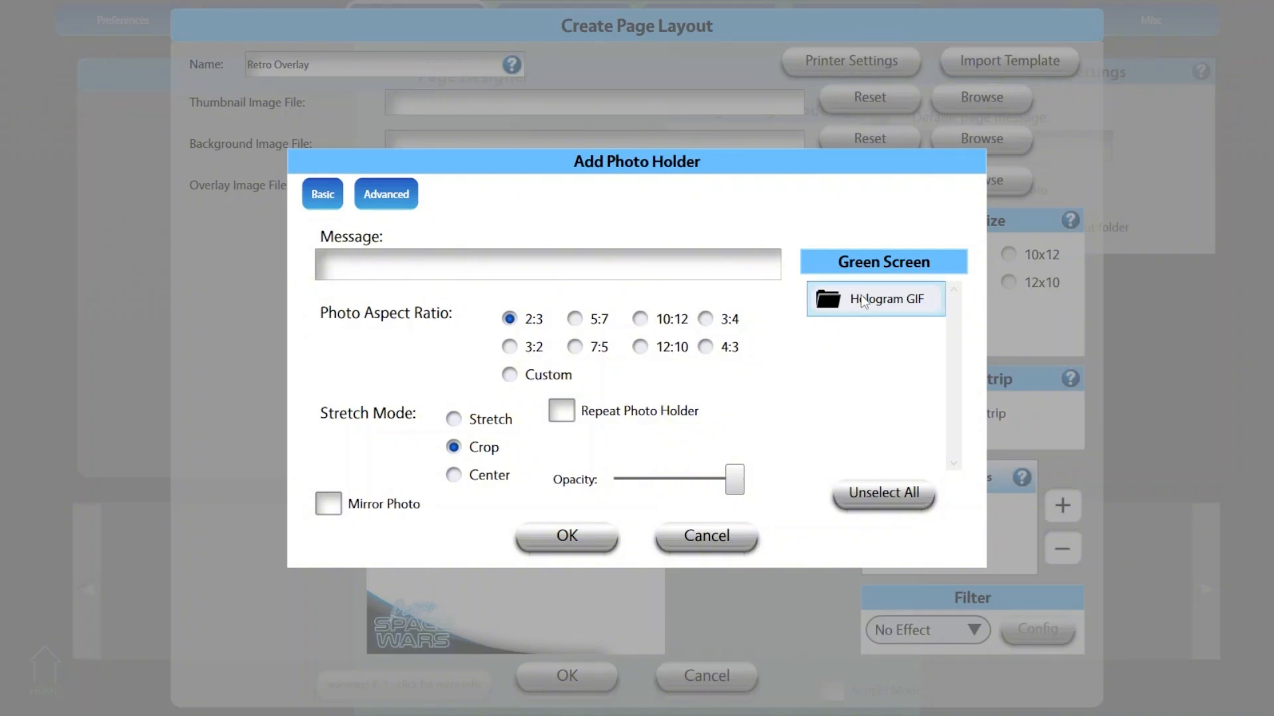
left_click(567, 537)
mouse_move(609, 528)
left_mouse_down()
mouse_move(621, 522)
mouse_move(611, 530)
left_mouse_up()
left_click_drag(539, 442, 541, 350)
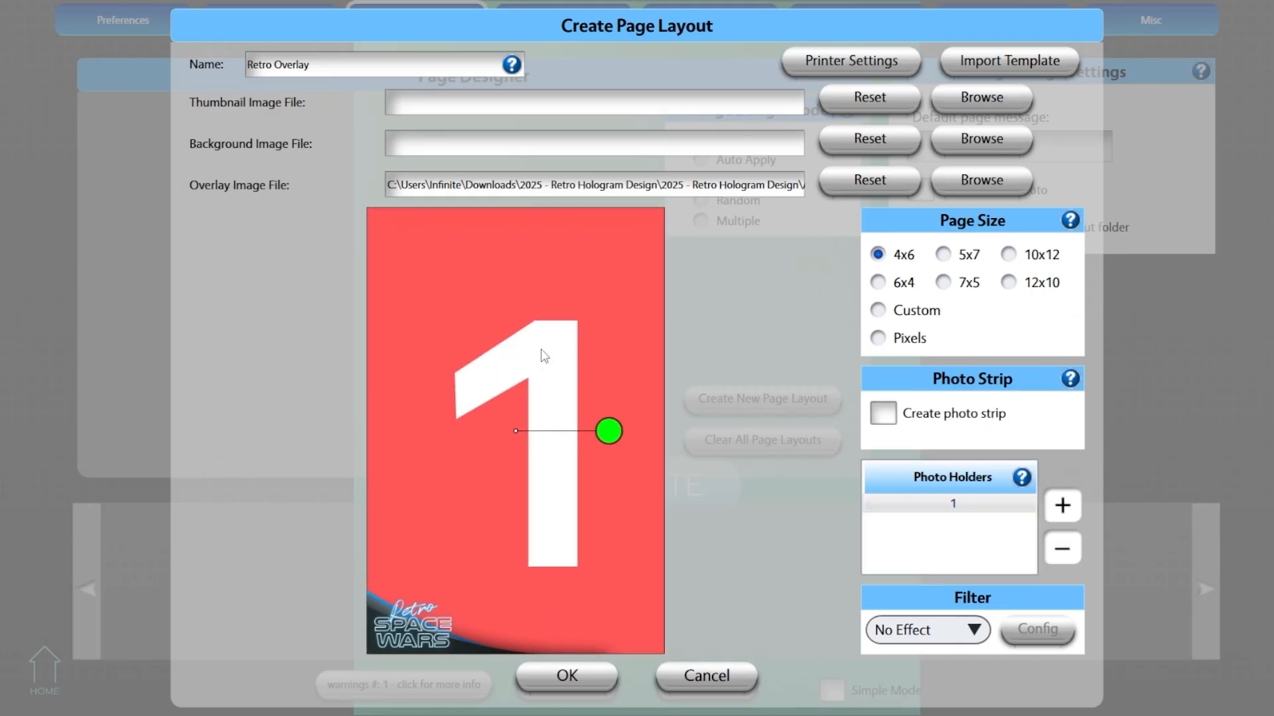
left_click(578, 675)
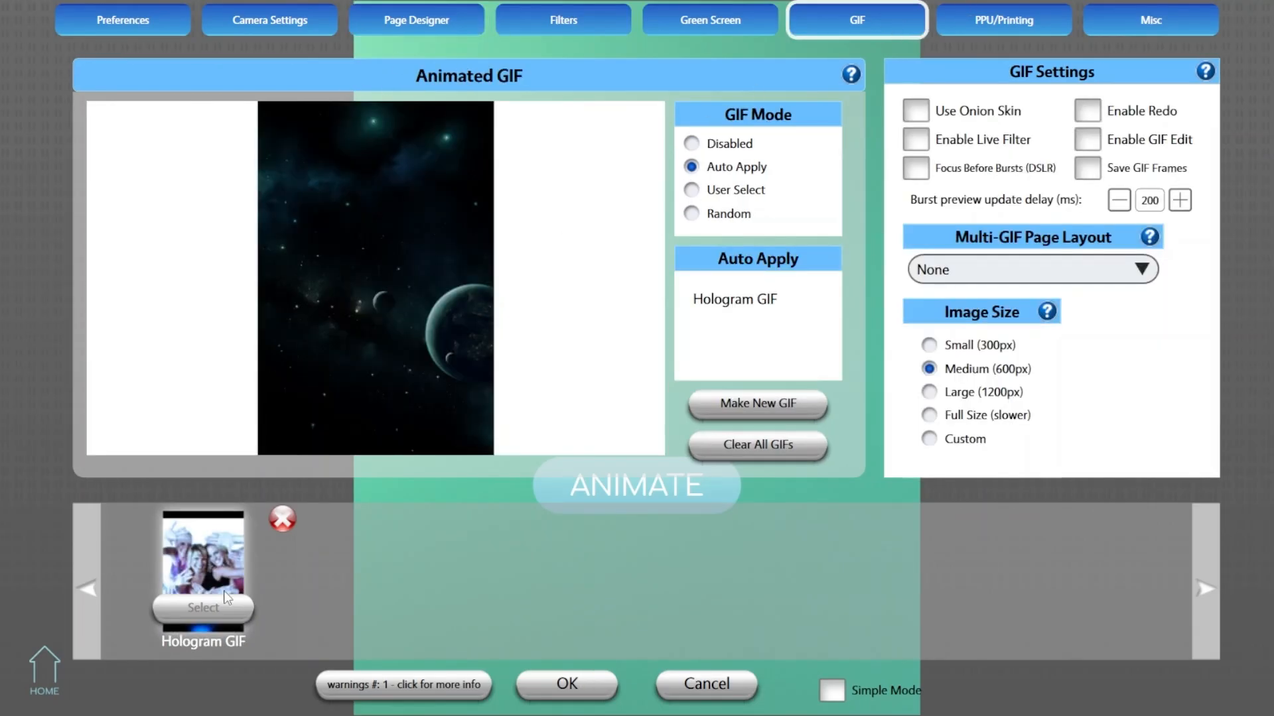
- Configure the Hologram GIF to save its frames in the Retro Overlay page design
left_click(225, 563)
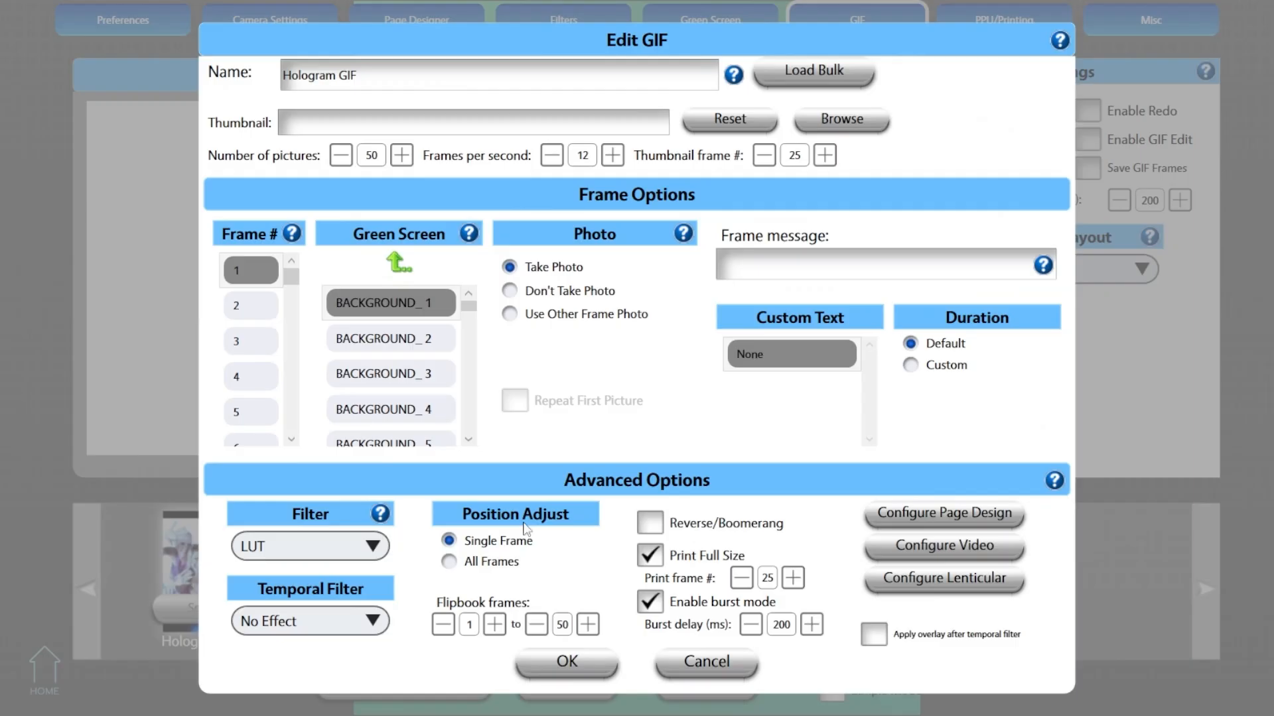
left_click(957, 523)
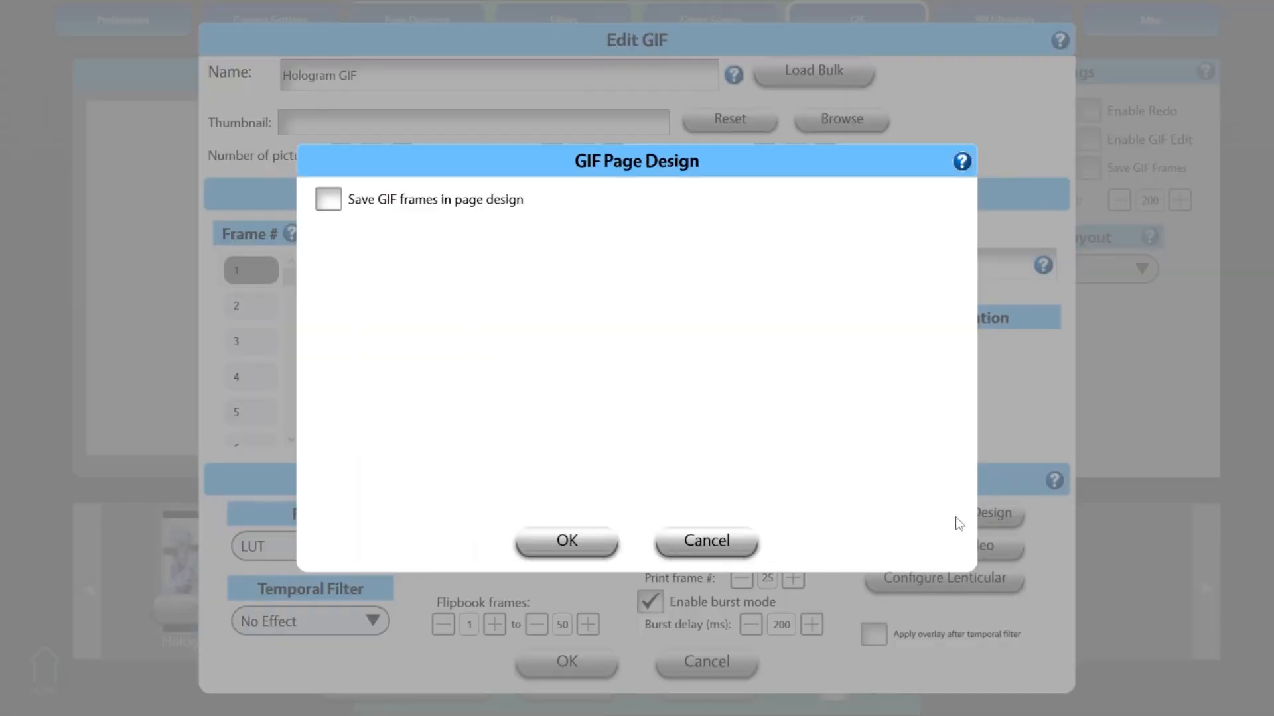
left_click(382, 204)
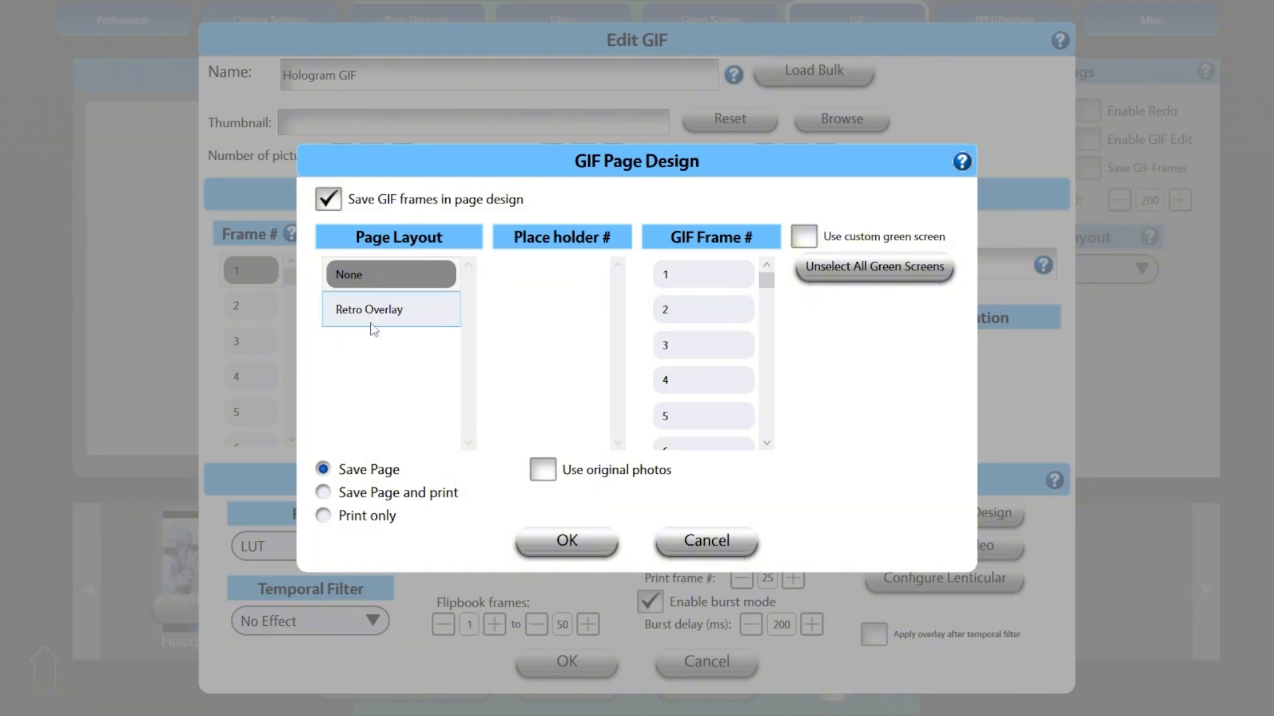
left_click(376, 325)
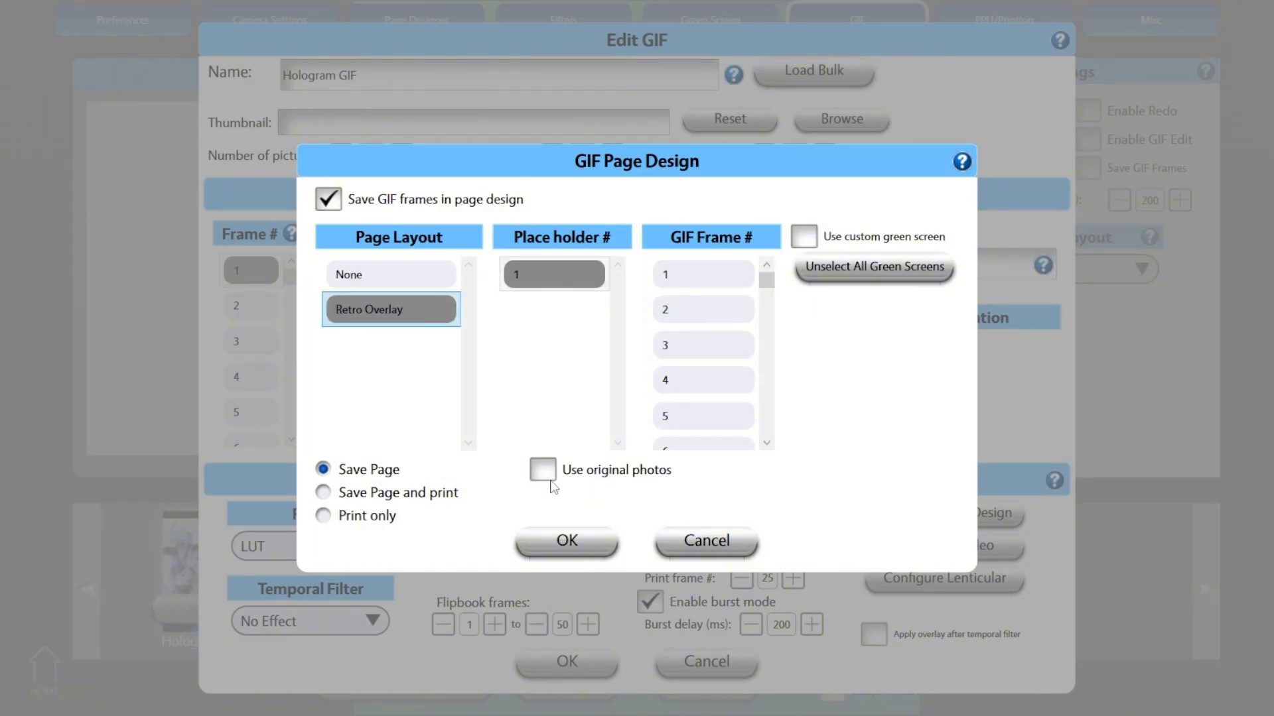
left_click(568, 541)
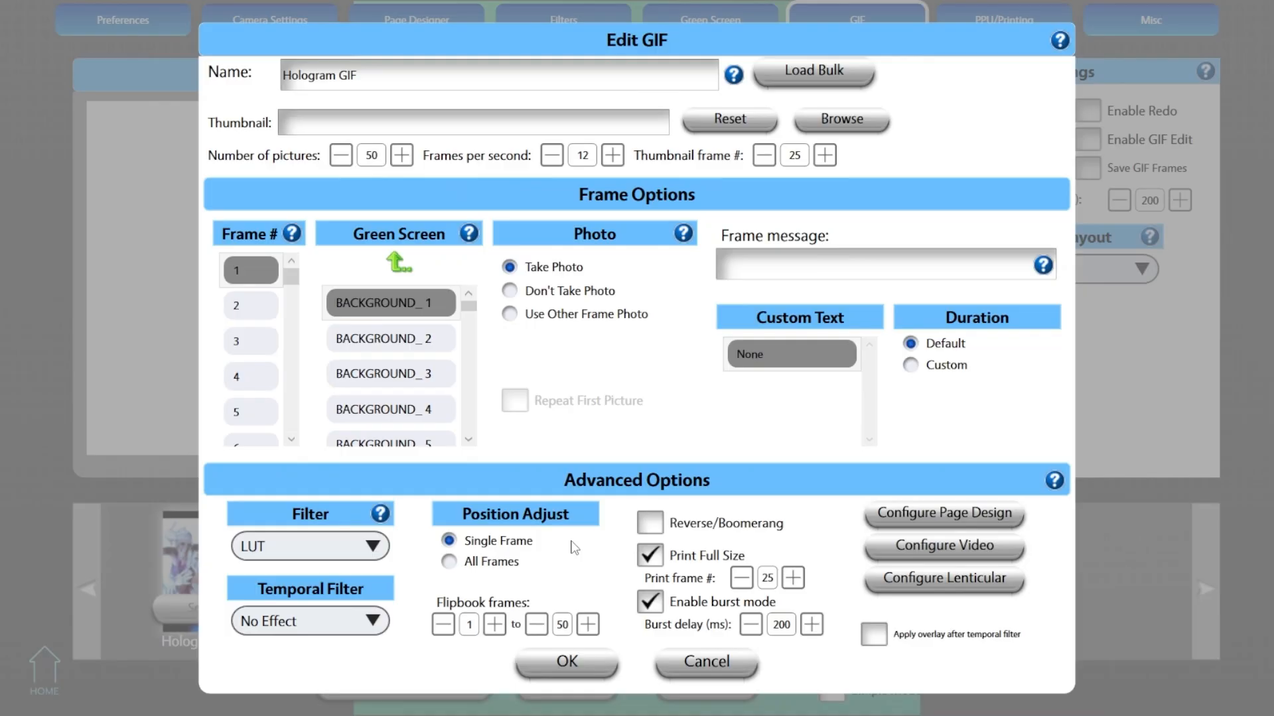
- Save the GIF and booth settings, and start a test capture of the Hologram GIF
left_click(575, 662)
left_click(565, 686)
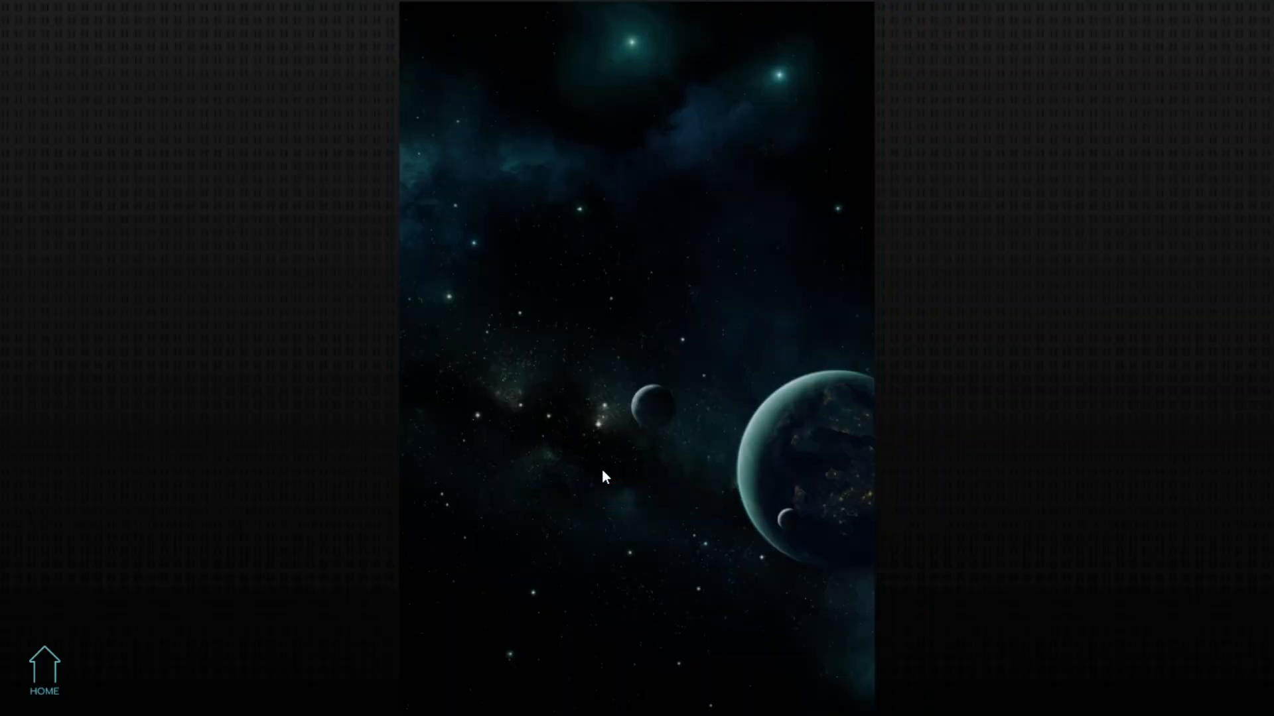
left_click(603, 471)
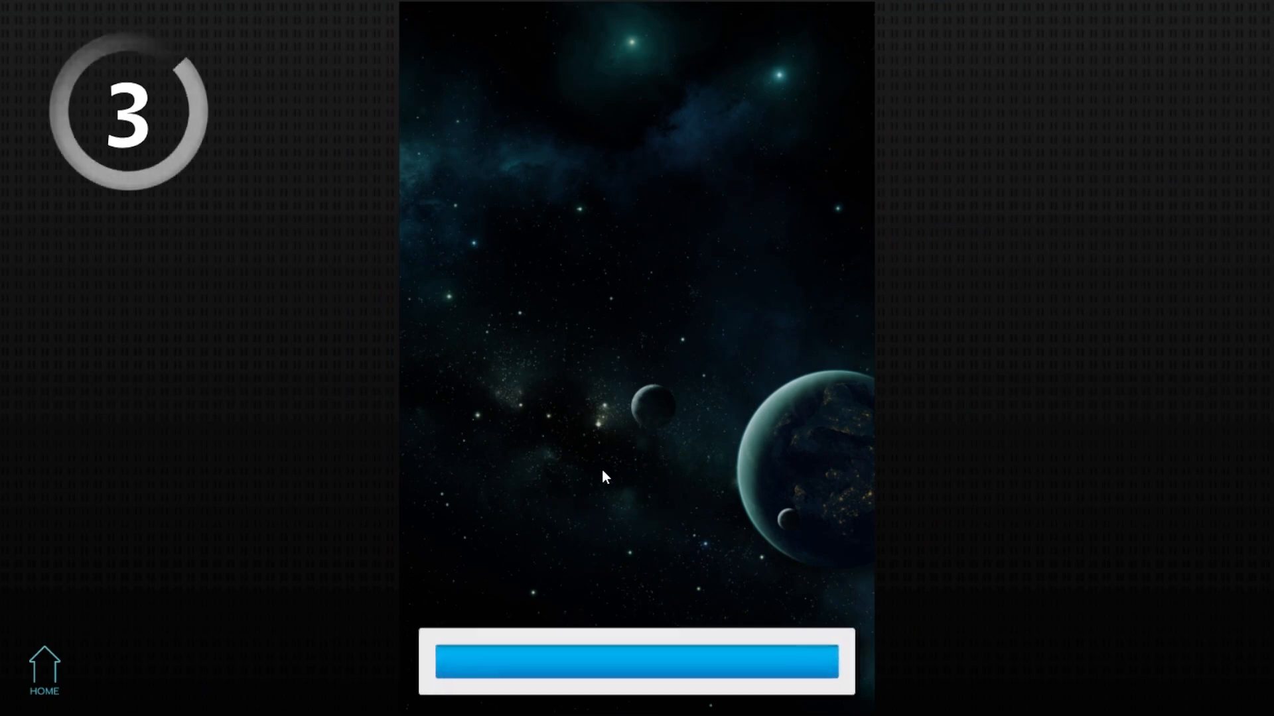